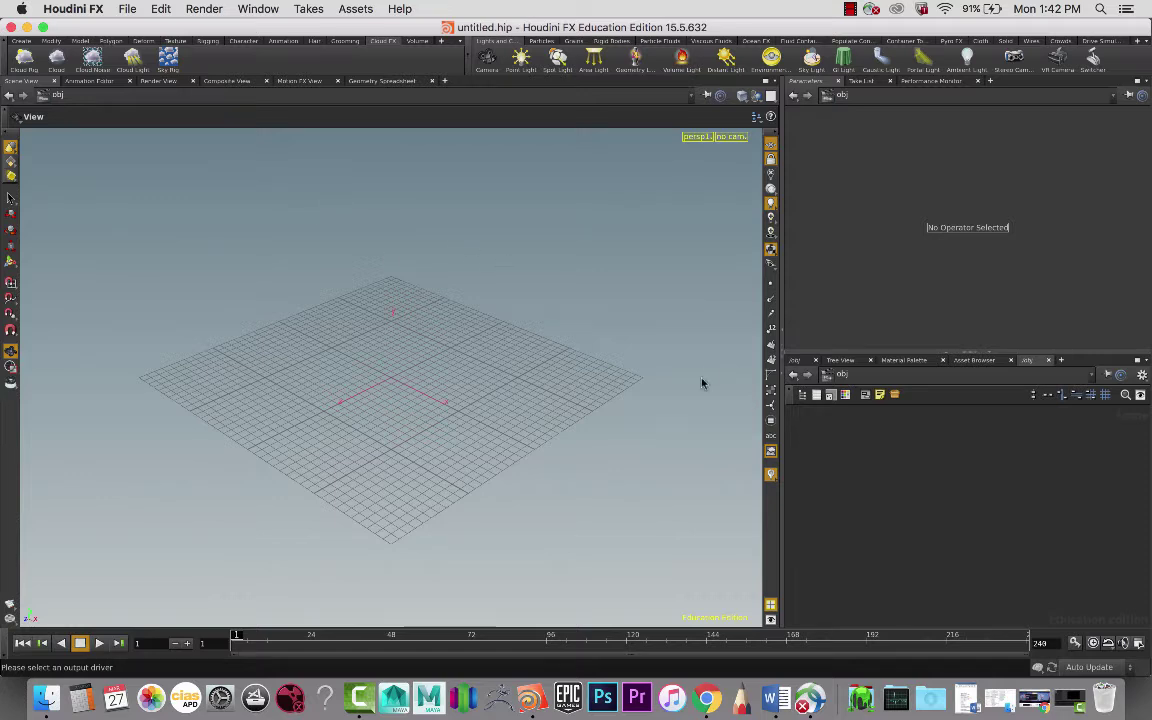
Step: Create a Geometry object in the scene network, go inside it and delete the default File node
{"action": "key", "text": "Tab"}
{"action": "mouse_move", "coordinate": [1073, 516]}
{"action": "type", "text": "gr"}
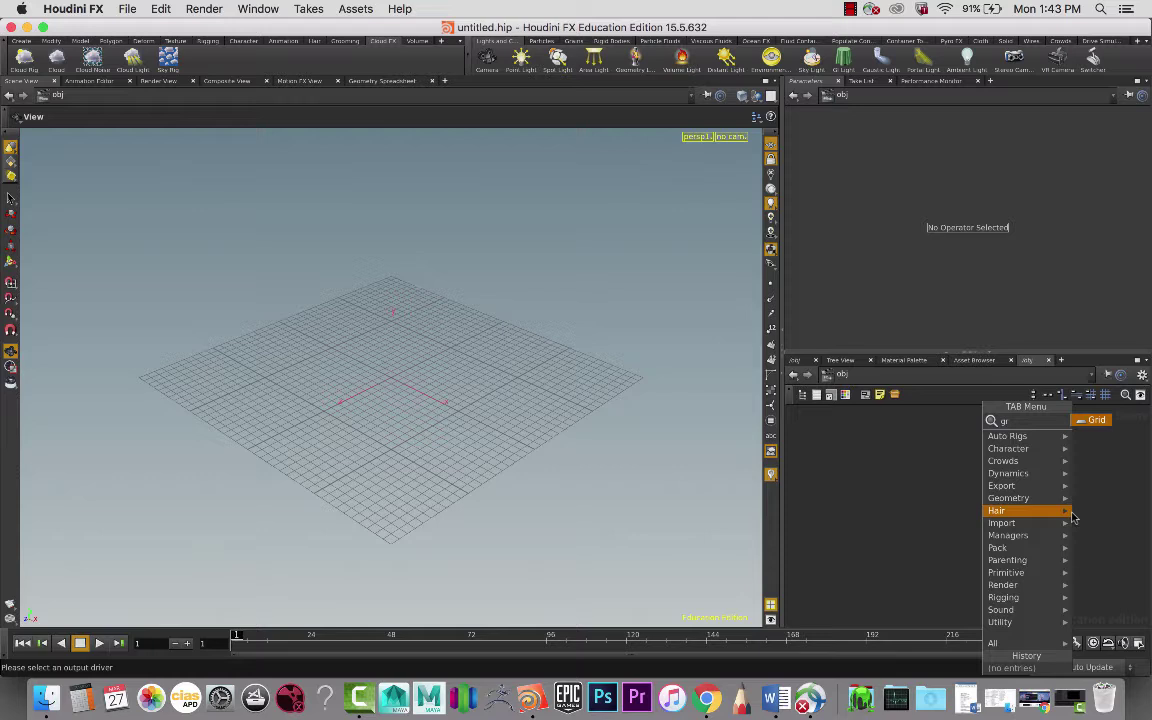
{"action": "key", "text": "BackSpace"}
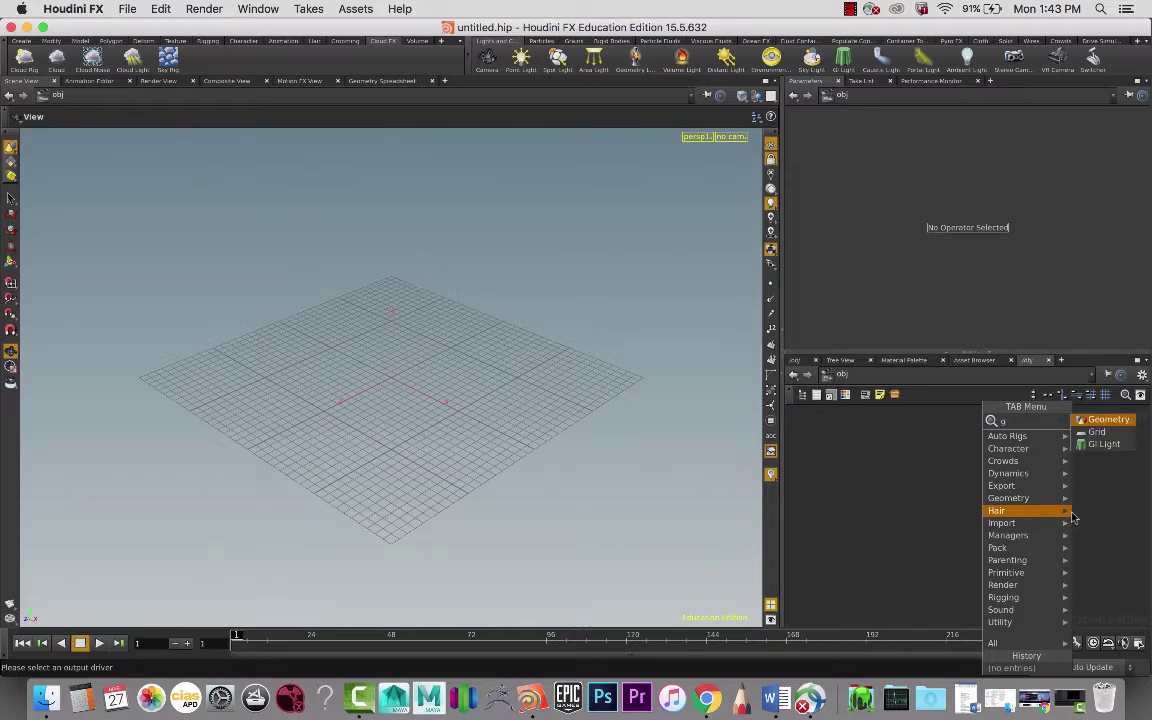
{"action": "key", "text": "Return"}
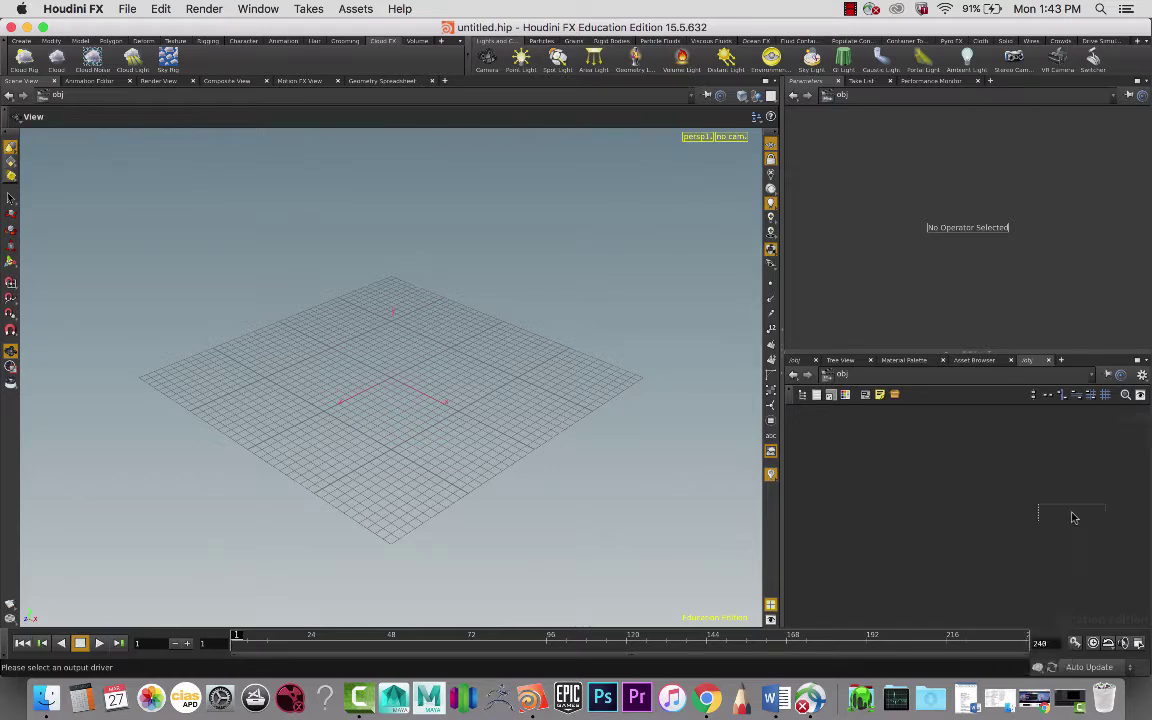
{"action": "left_click", "coordinate": [982, 497]}
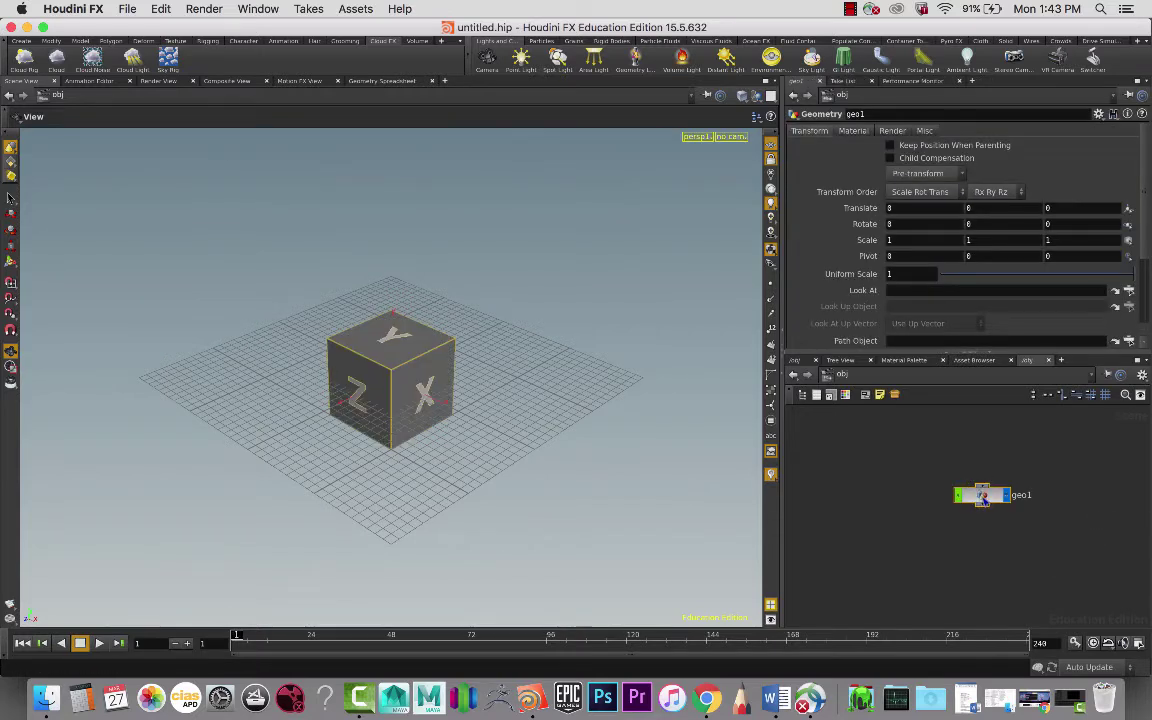
{"action": "double_click", "coordinate": [982, 496]}
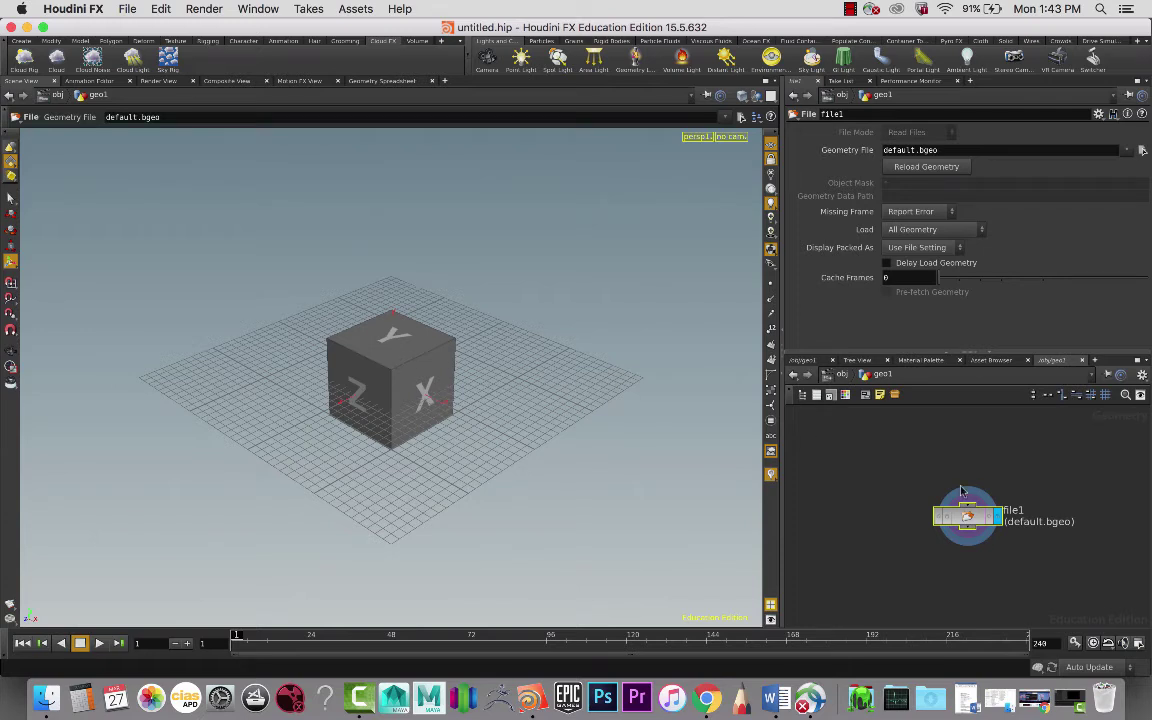
{"action": "key", "text": "Delete"}
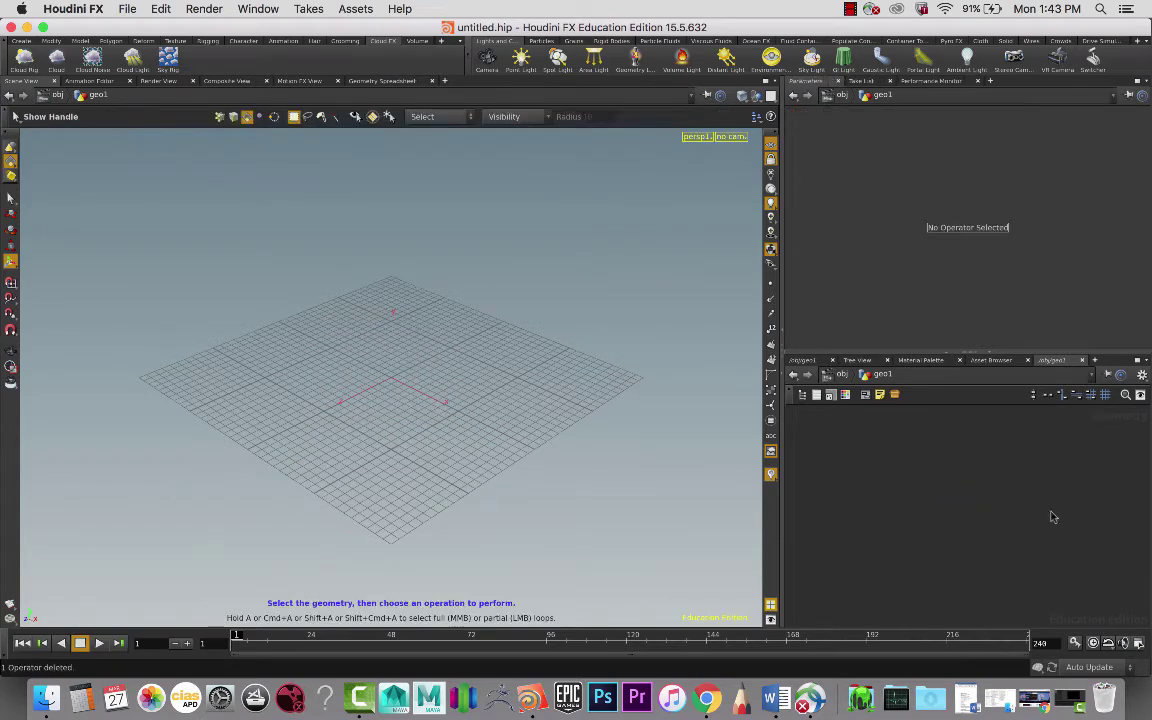
{"action": "key", "text": "Tab"}
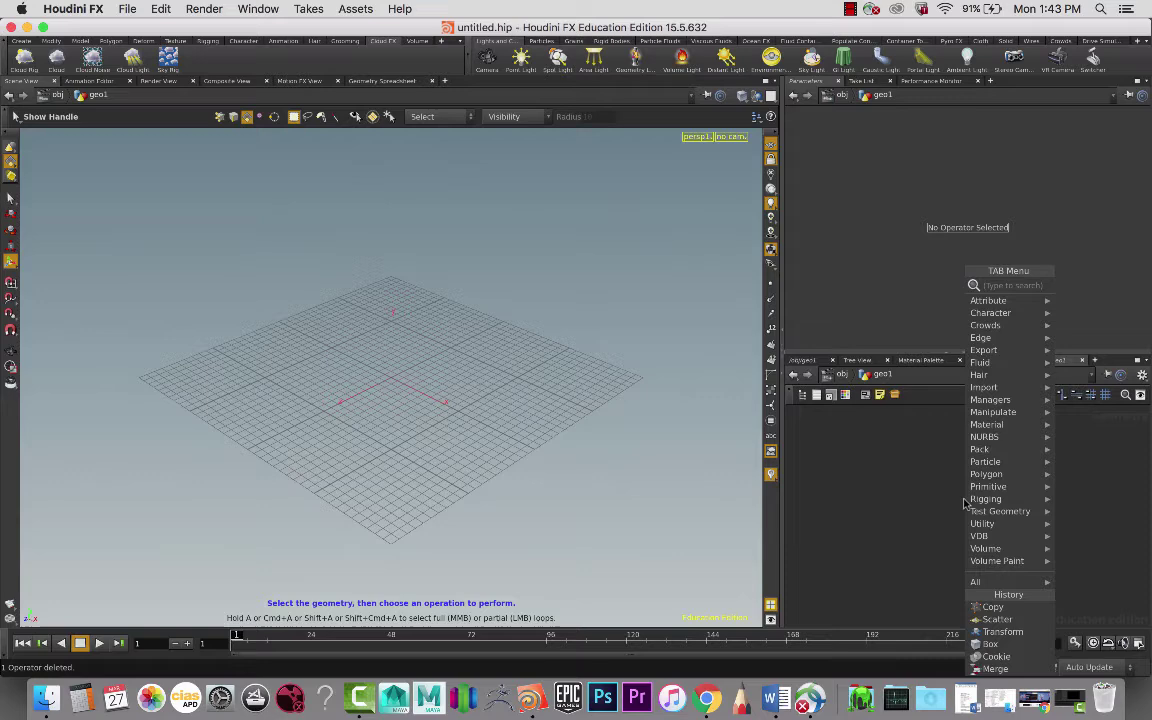
{"action": "type", "text": "c"}
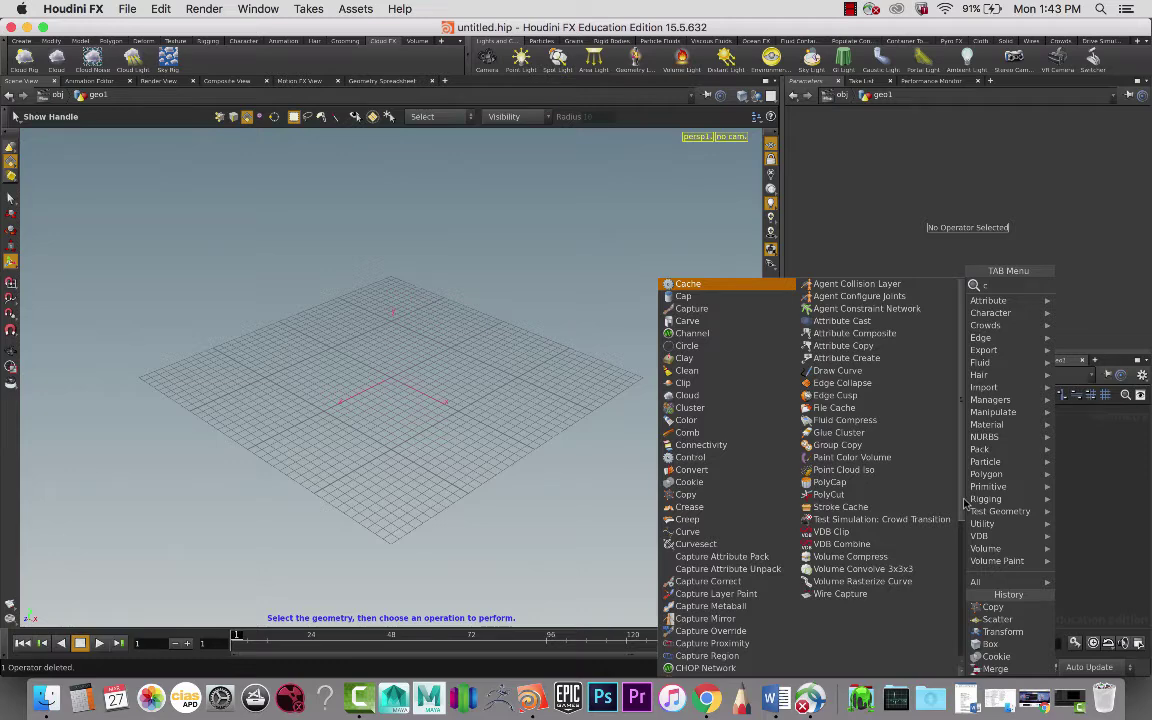
{"action": "key", "text": "BackSpace"}
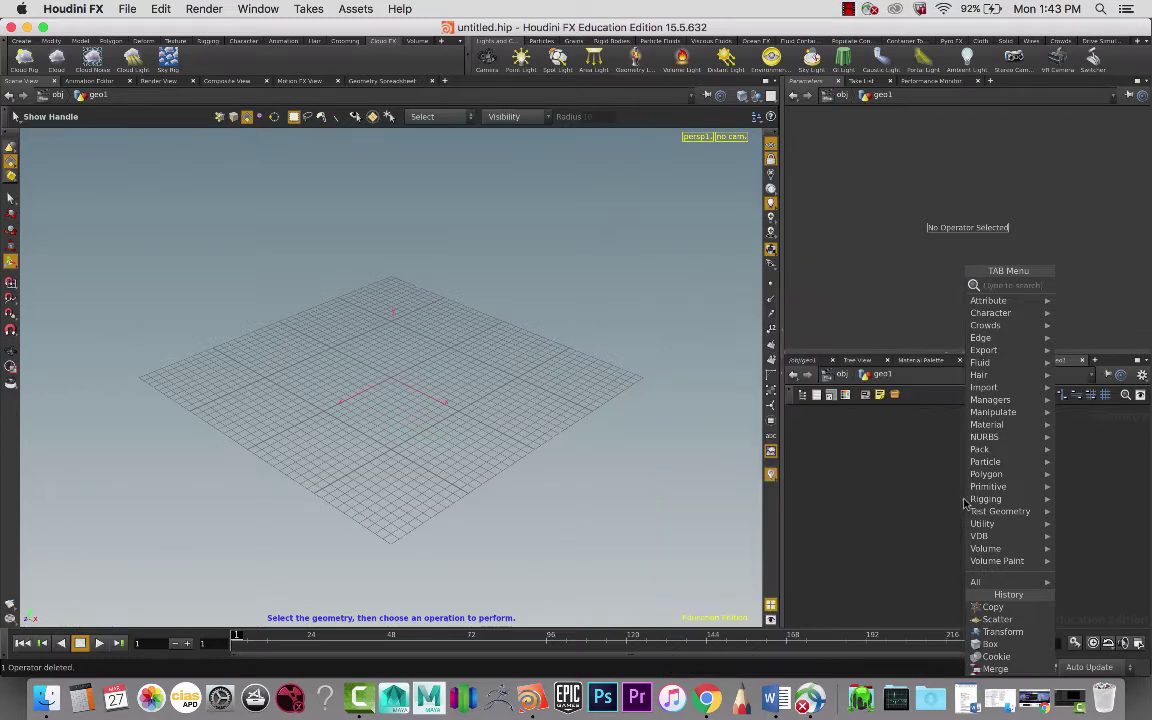
{"action": "type", "text": "t"}
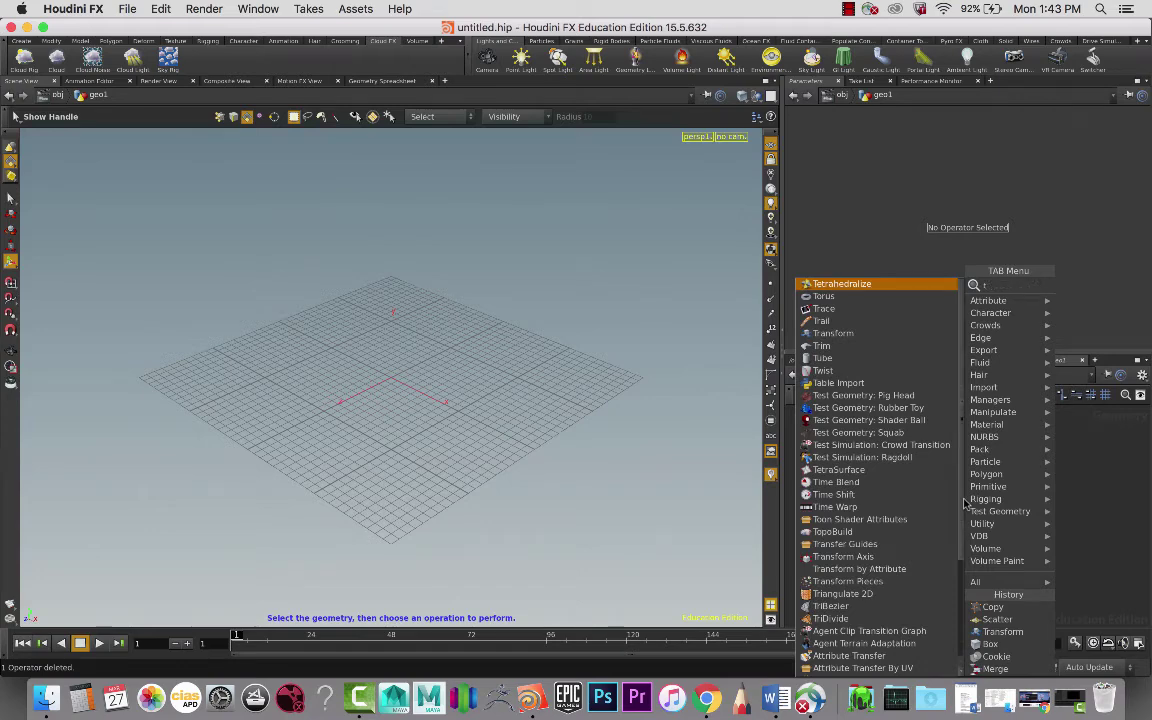
{"action": "key", "text": "BackSpace"}
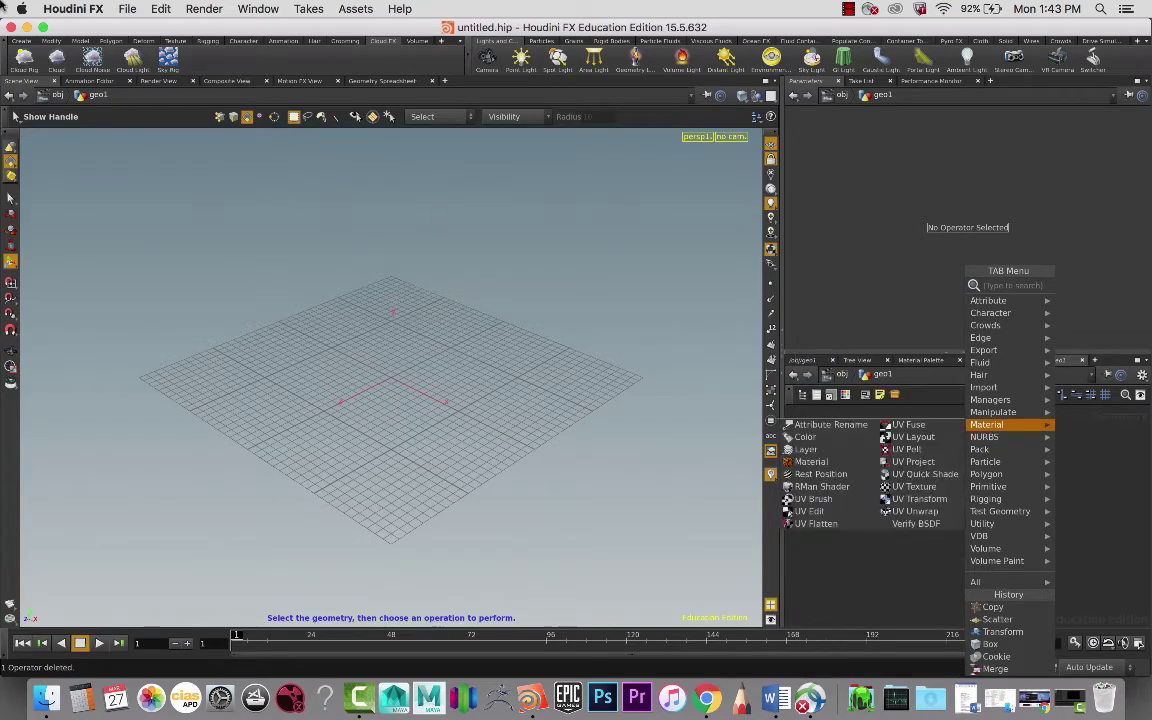
{"action": "left_click", "coordinate": [30, 42]}
{"action": "left_click", "coordinate": [31, 44]}
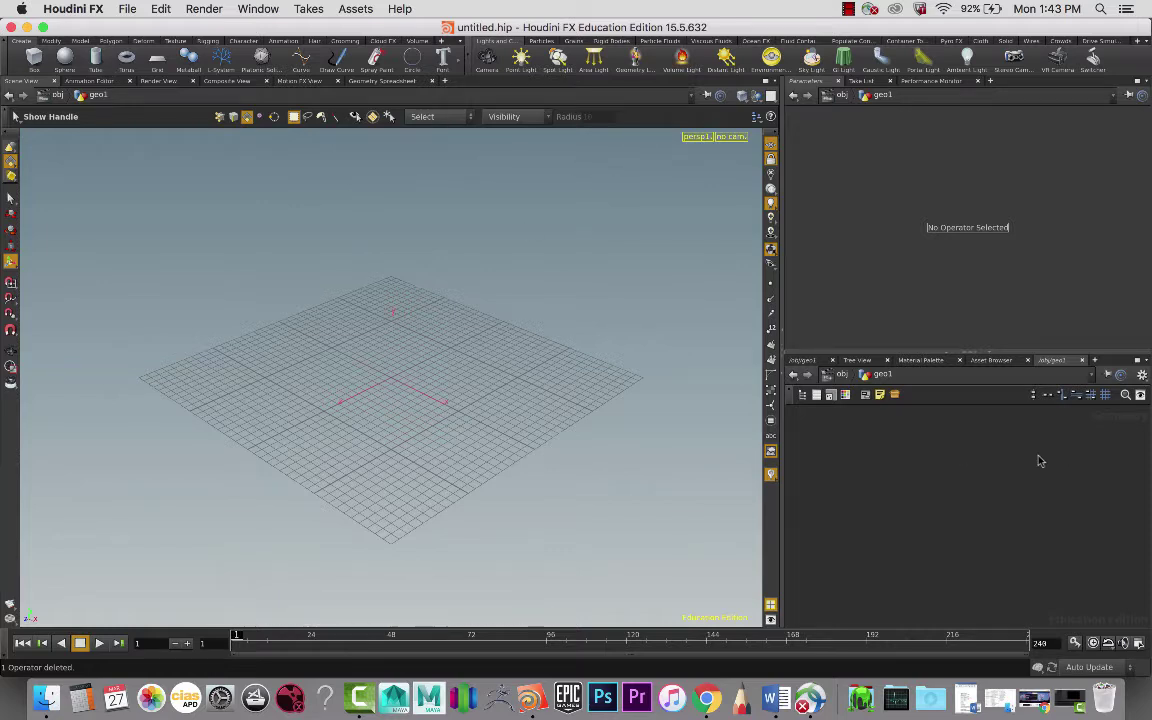
Step: Add a Tube node to the geometry network and set its primitive type to Polygon
{"action": "key", "text": "Tab"}
{"action": "type", "text": "tube"}
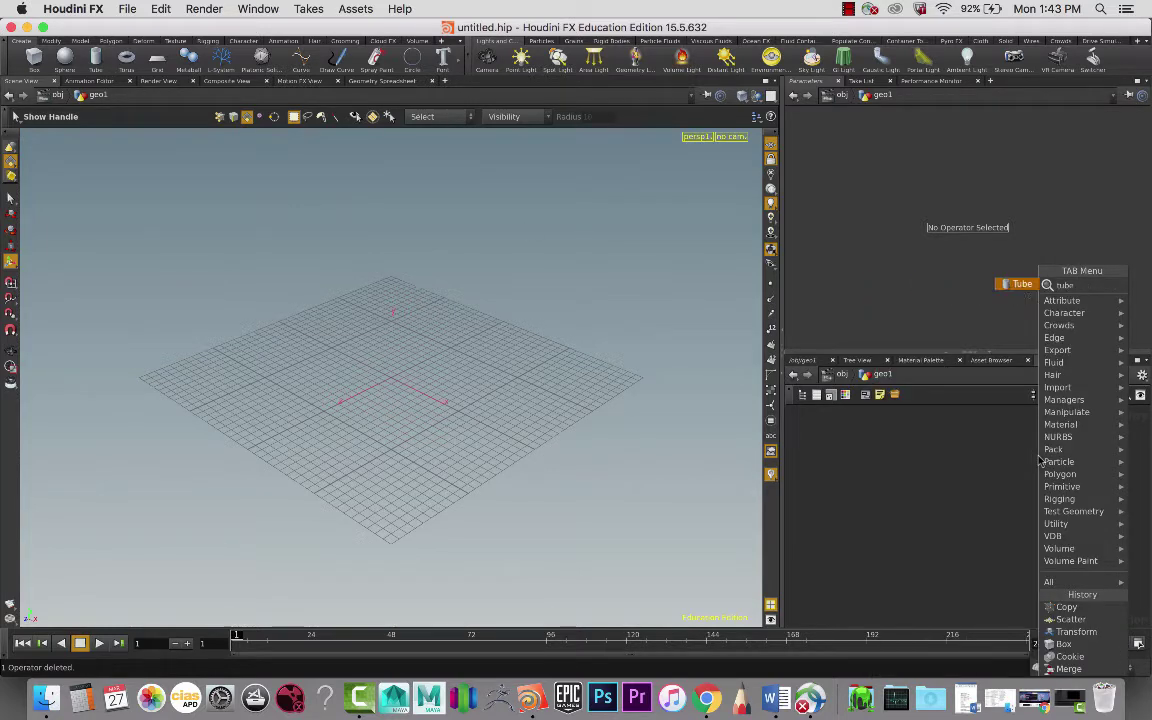
{"action": "key", "text": "Return"}
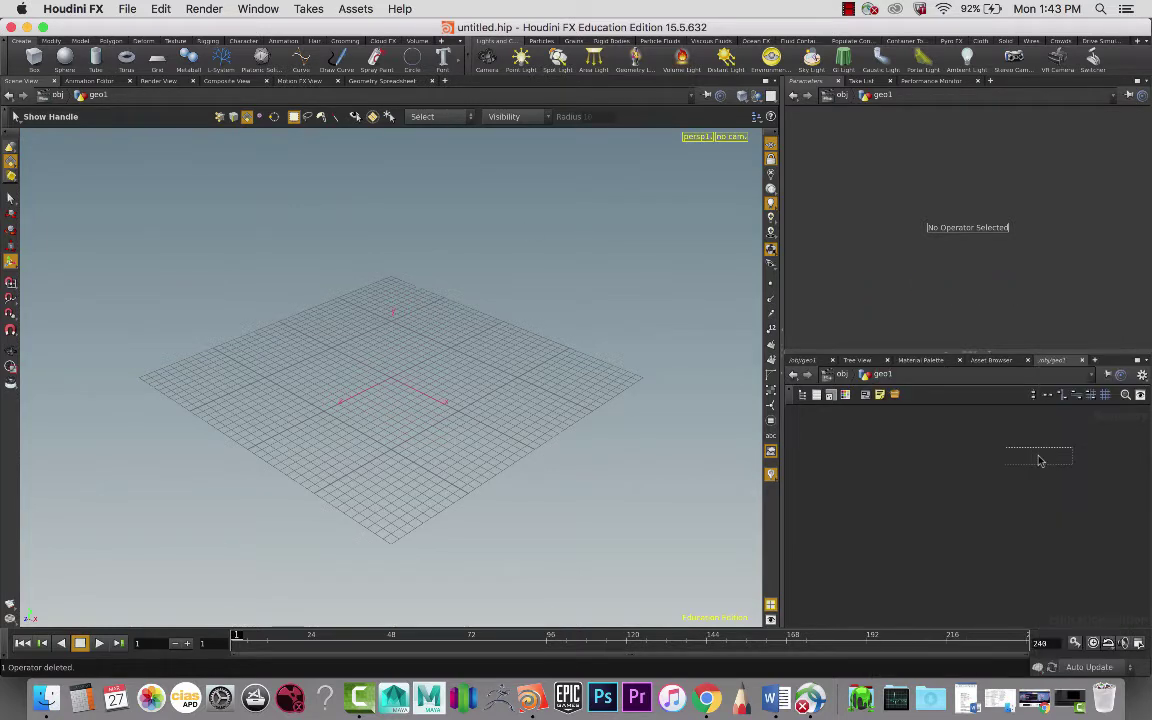
{"action": "left_click", "coordinate": [972, 434]}
{"action": "left_click_drag", "start_coordinate": [973, 437], "coordinate": [970, 461]}
{"action": "left_click", "coordinate": [885, 133]}
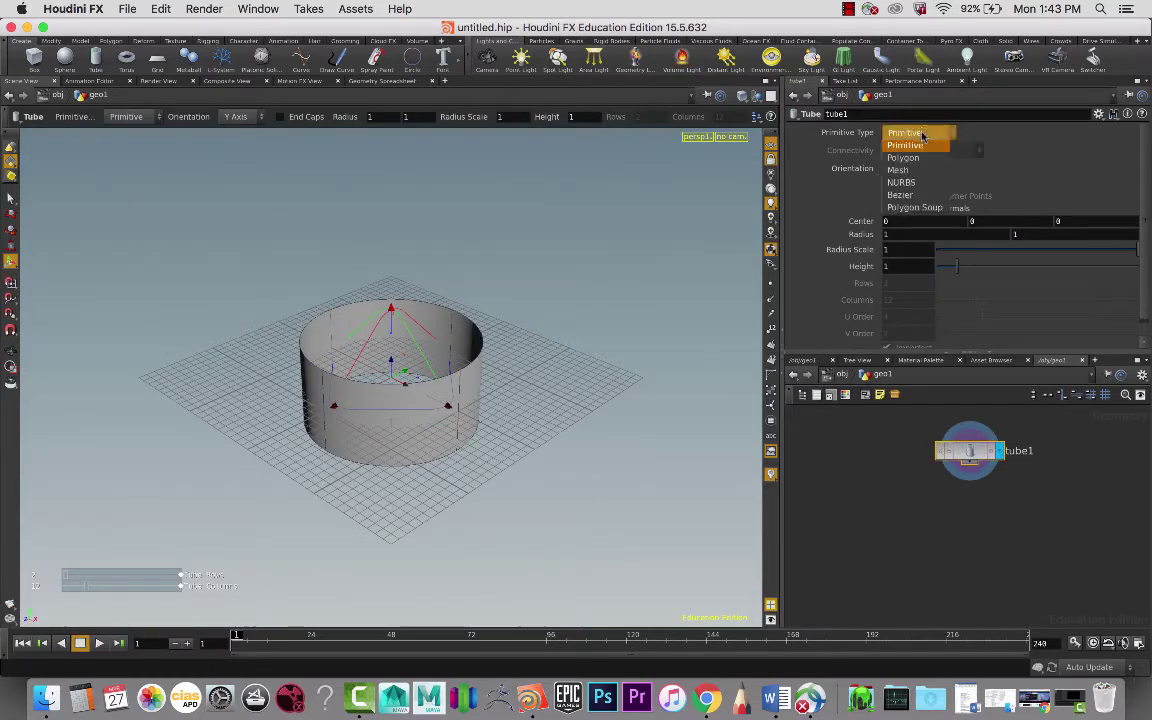
{"action": "left_click", "coordinate": [905, 158]}
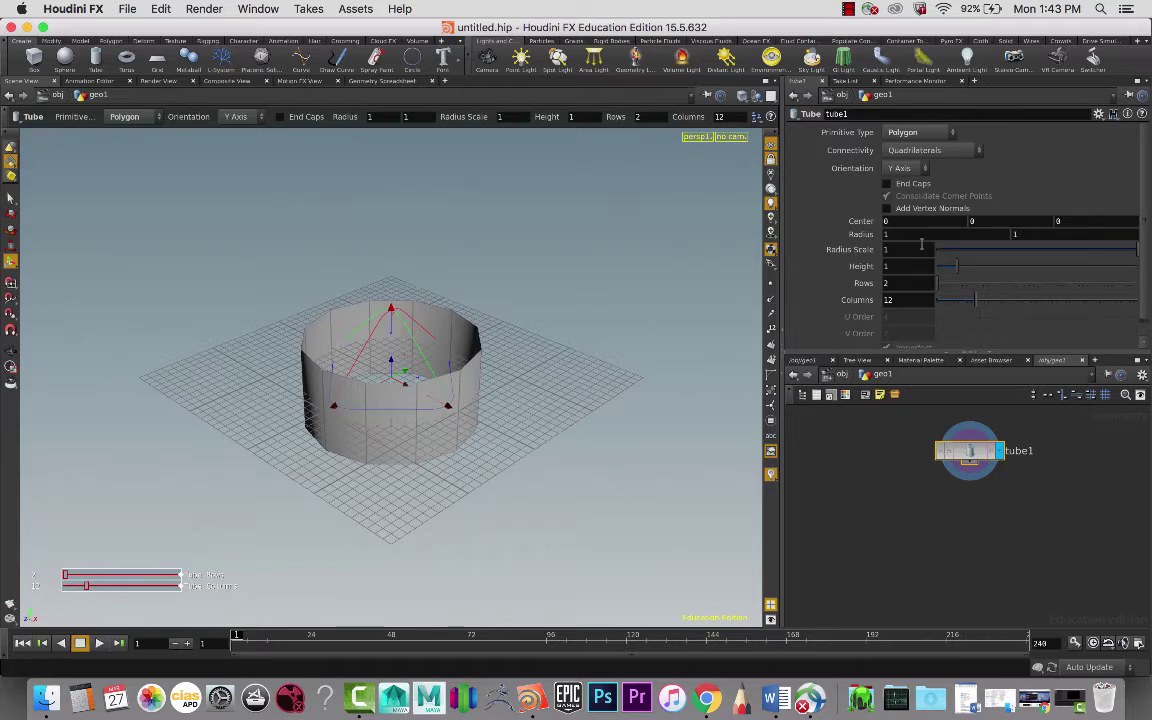
Step: Increase the tube's height to about 8.08
{"action": "left_click_drag", "start_coordinate": [953, 268], "coordinate": [1099, 282]}
{"action": "key", "text": "Escape"}
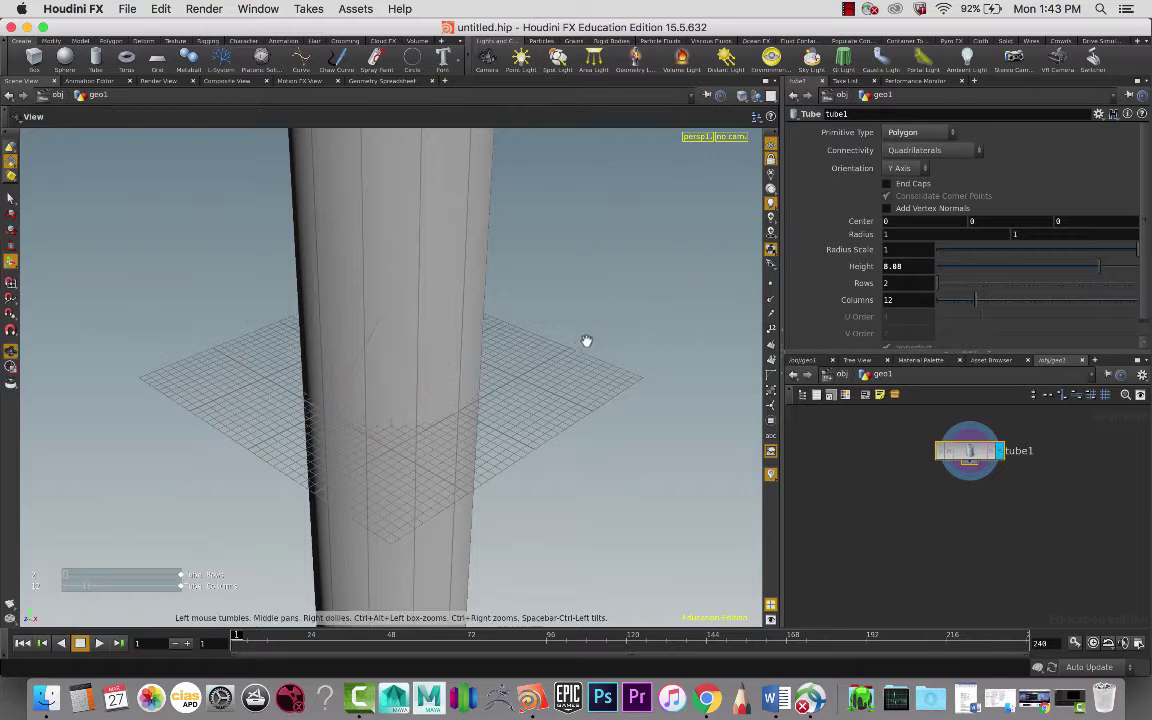
{"action": "scroll", "coordinate": [576, 352], "scroll_direction": "down", "scroll_amount": 8}
{"action": "key", "text": "Return"}
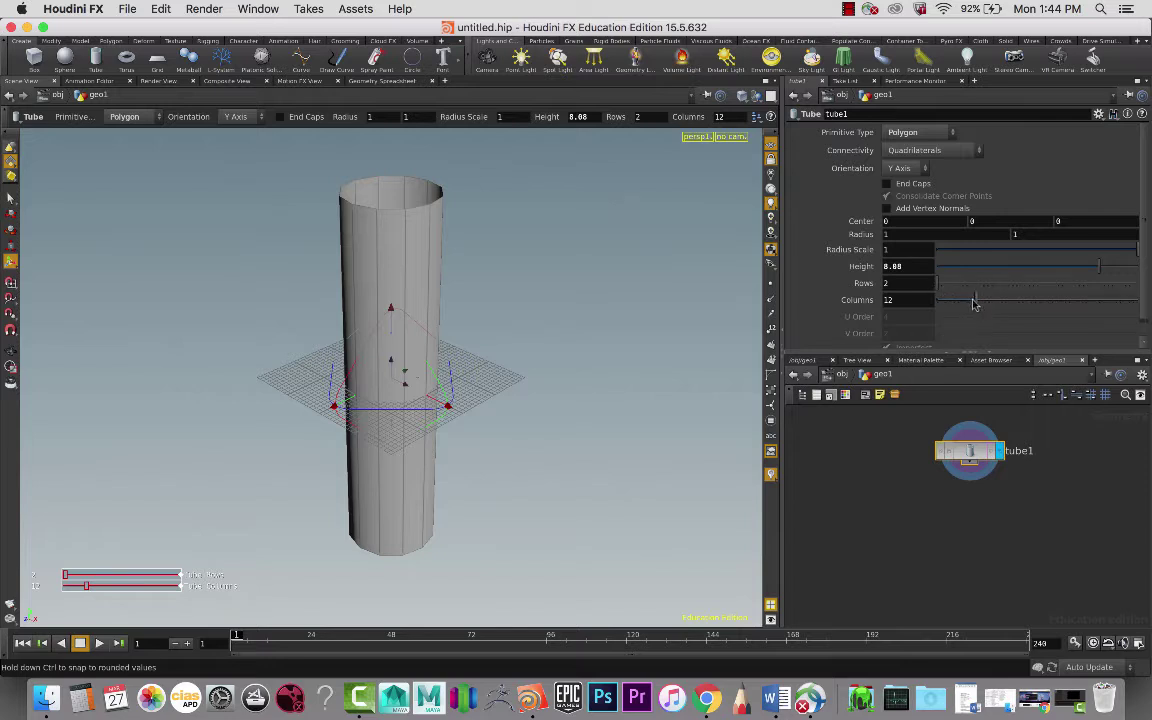
Step: Try 15 columns on the tube and set the column count back to 12
{"action": "left_click_drag", "start_coordinate": [975, 304], "coordinate": [985, 301]}
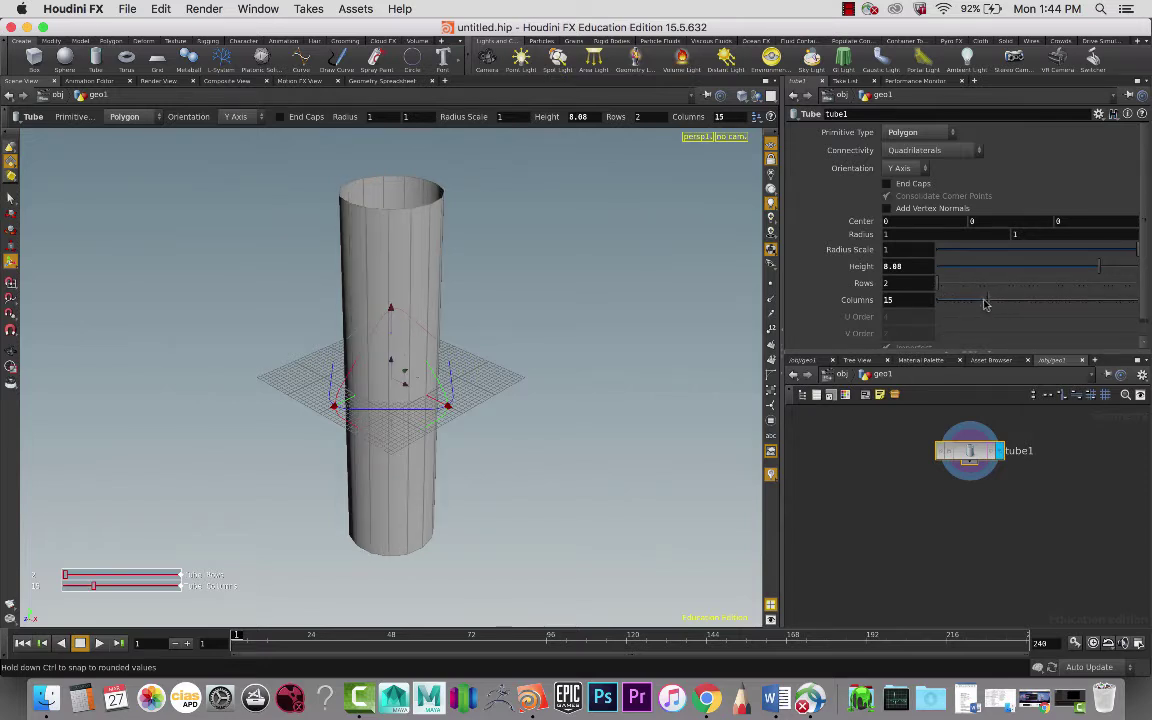
{"action": "left_click", "coordinate": [907, 298]}
{"action": "type", "text": "12"}
{"action": "key", "text": "Return"}
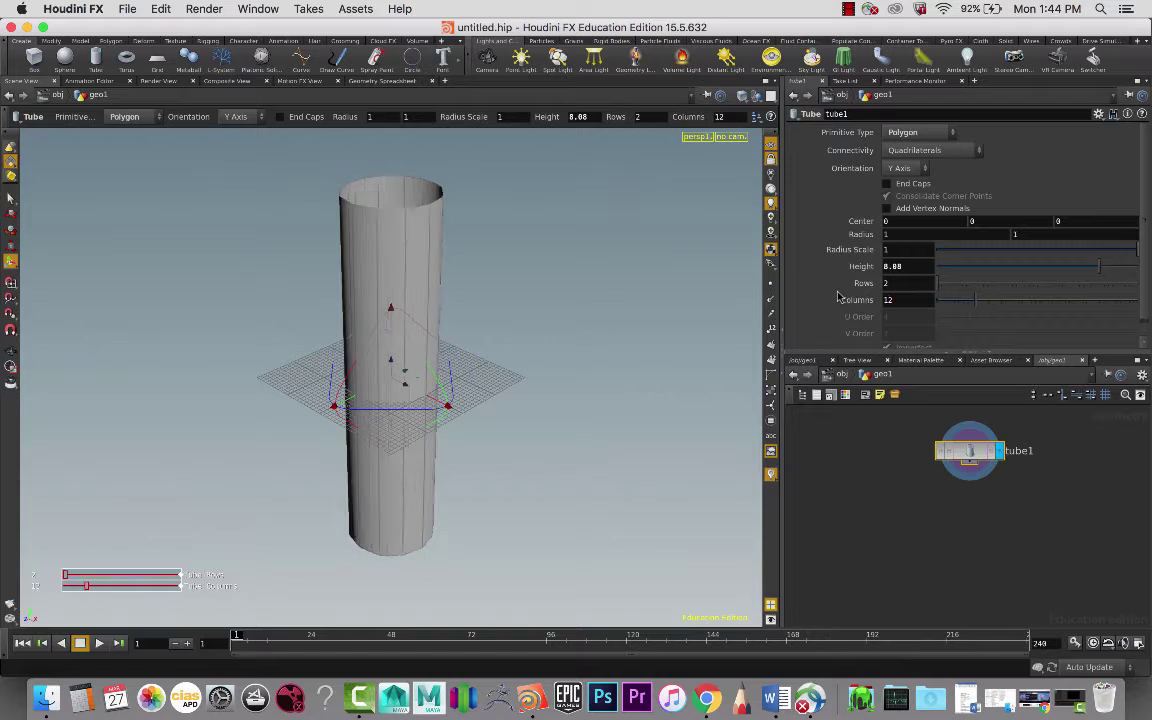
Step: Set the tube's rows to 30 and reduce both of its radius values to 0.2
{"action": "left_click", "coordinate": [903, 283]}
{"action": "key", "text": "Return"}
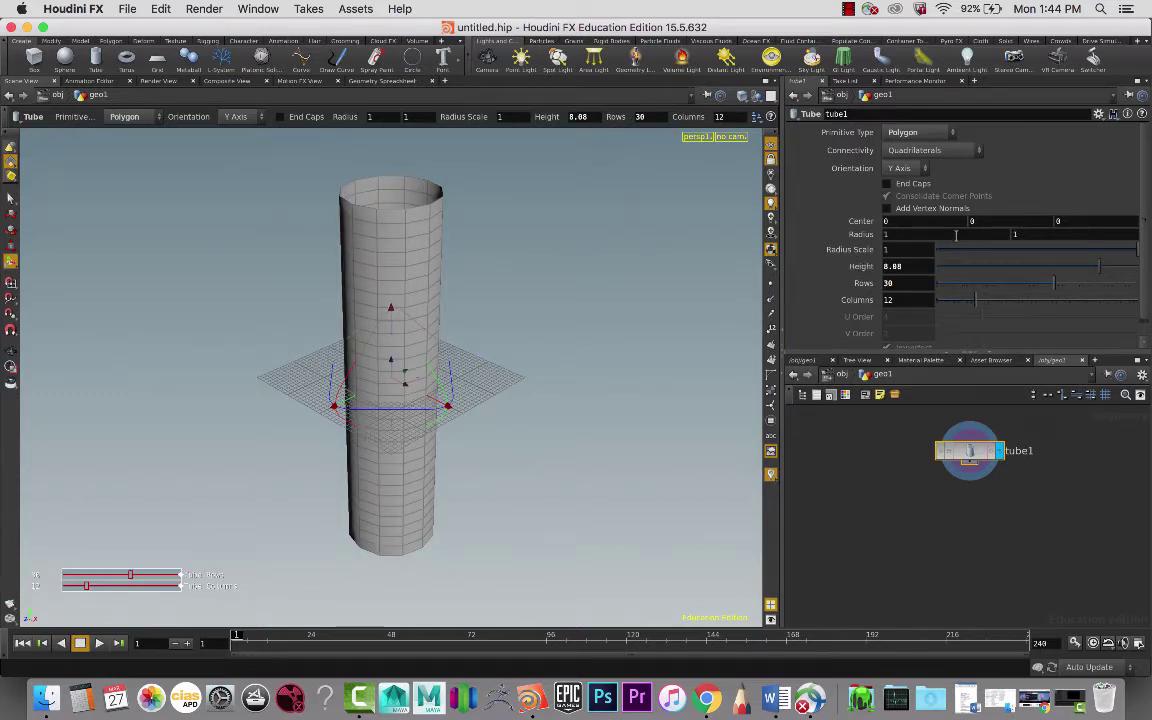
{"action": "middle_click_drag", "start_coordinate": [937, 234], "coordinate": [801, 232]}
{"action": "key", "text": "super+z"}
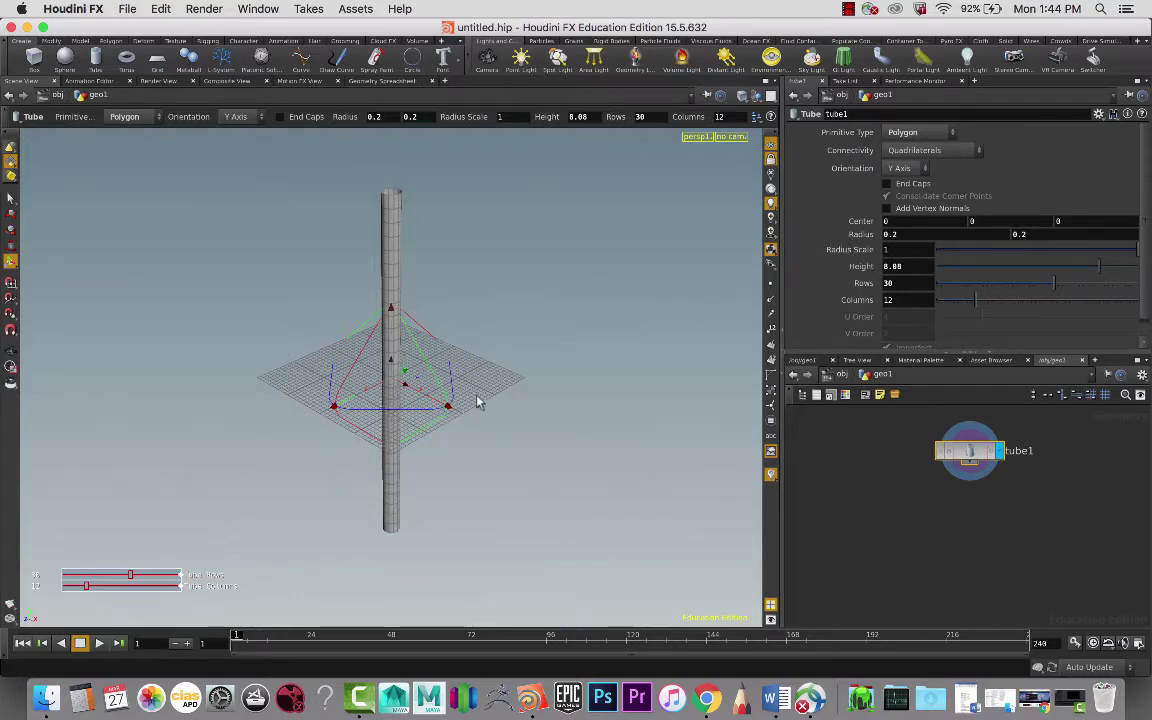
Step: Add a Transform node below the tube node, fed by its output, and make it the displayed node
{"action": "key", "text": "Tab"}
{"action": "type", "text": "trans"}
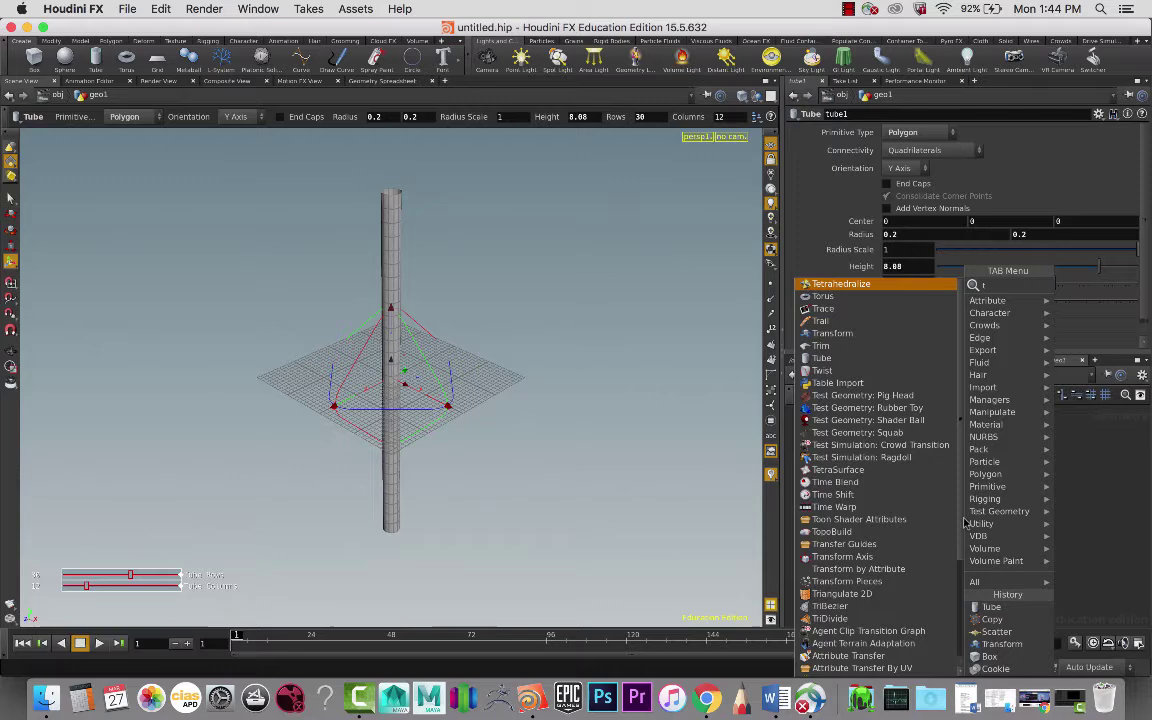
{"action": "key", "text": "Return"}
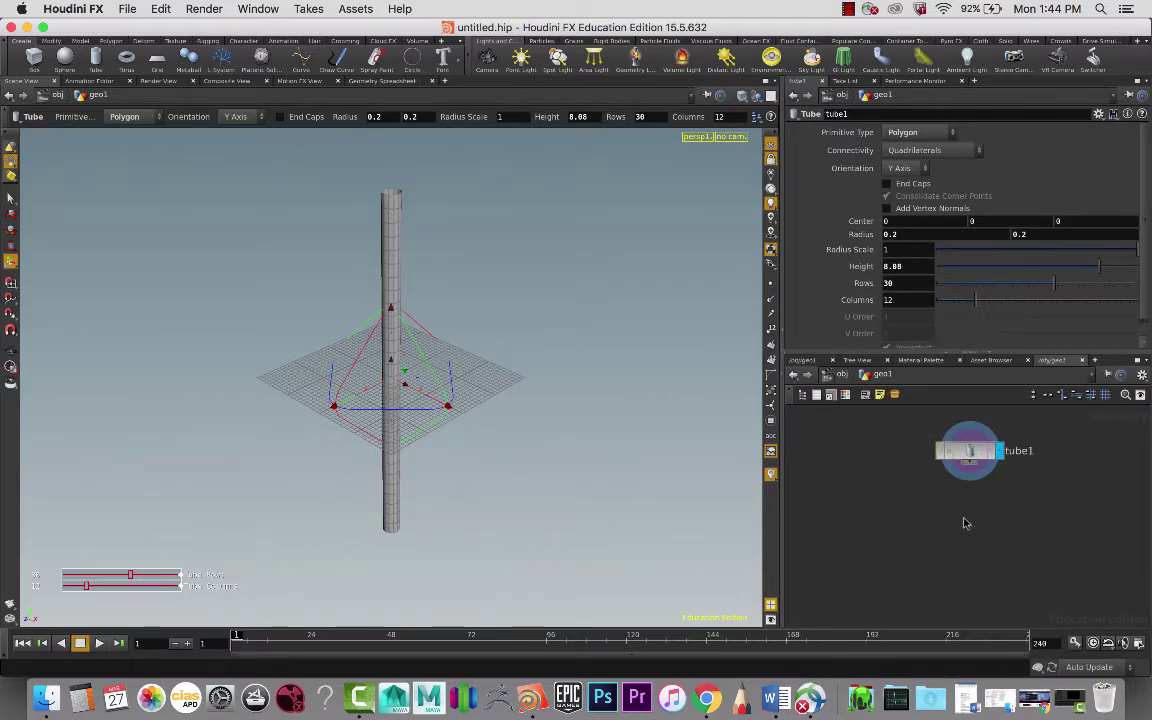
{"action": "left_click", "coordinate": [965, 523]}
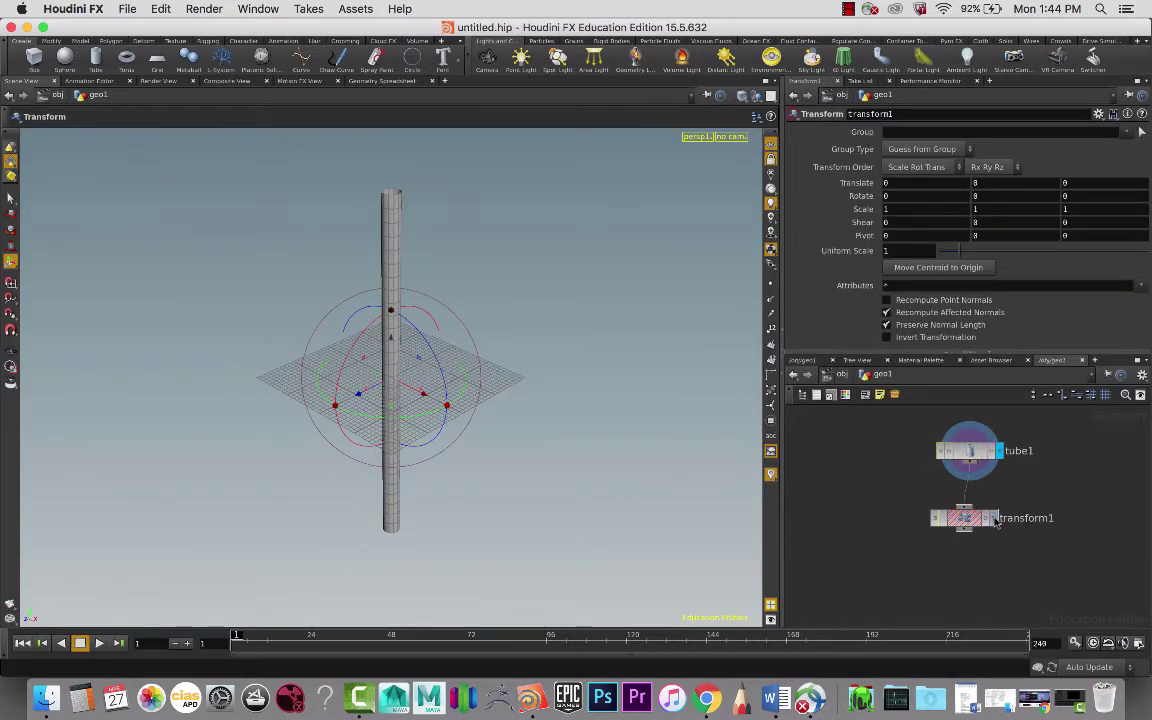
Step: Move the tube freehand about 4.05 units up in Y and about 2.05 units along X with the Transform node
{"action": "key", "text": "Escape"}
{"action": "left_click_drag", "start_coordinate": [517, 468], "coordinate": [432, 481]}
{"action": "key", "text": "Return"}
{"action": "left_click_drag", "start_coordinate": [391, 410], "coordinate": [421, 212]}
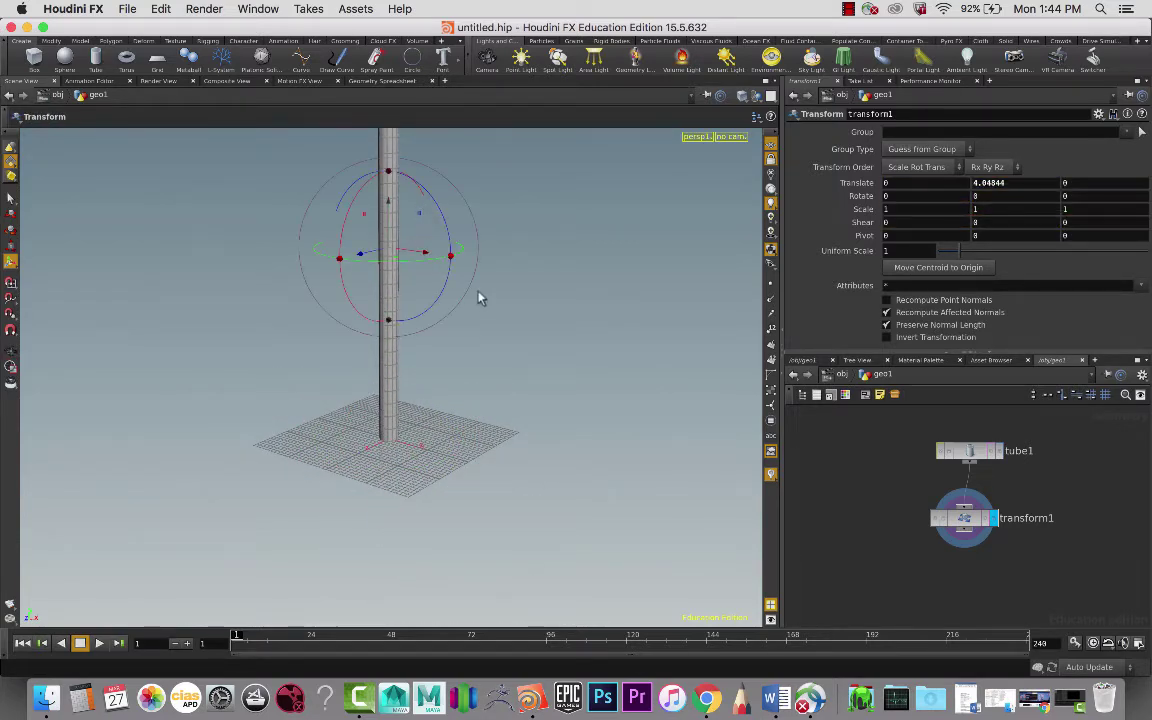
{"action": "key", "text": "Escape"}
{"action": "left_click_drag", "start_coordinate": [470, 334], "coordinate": [512, 397]}
{"action": "key", "text": "Return"}
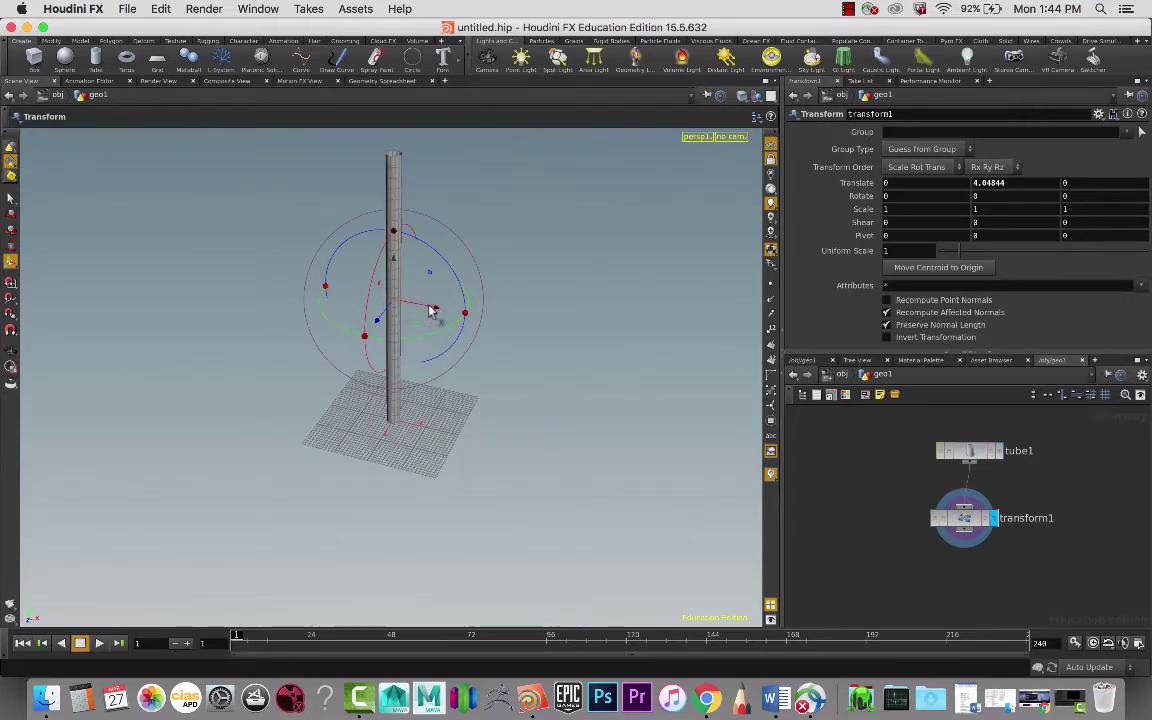
{"action": "left_click_drag", "start_coordinate": [434, 311], "coordinate": [506, 327]}
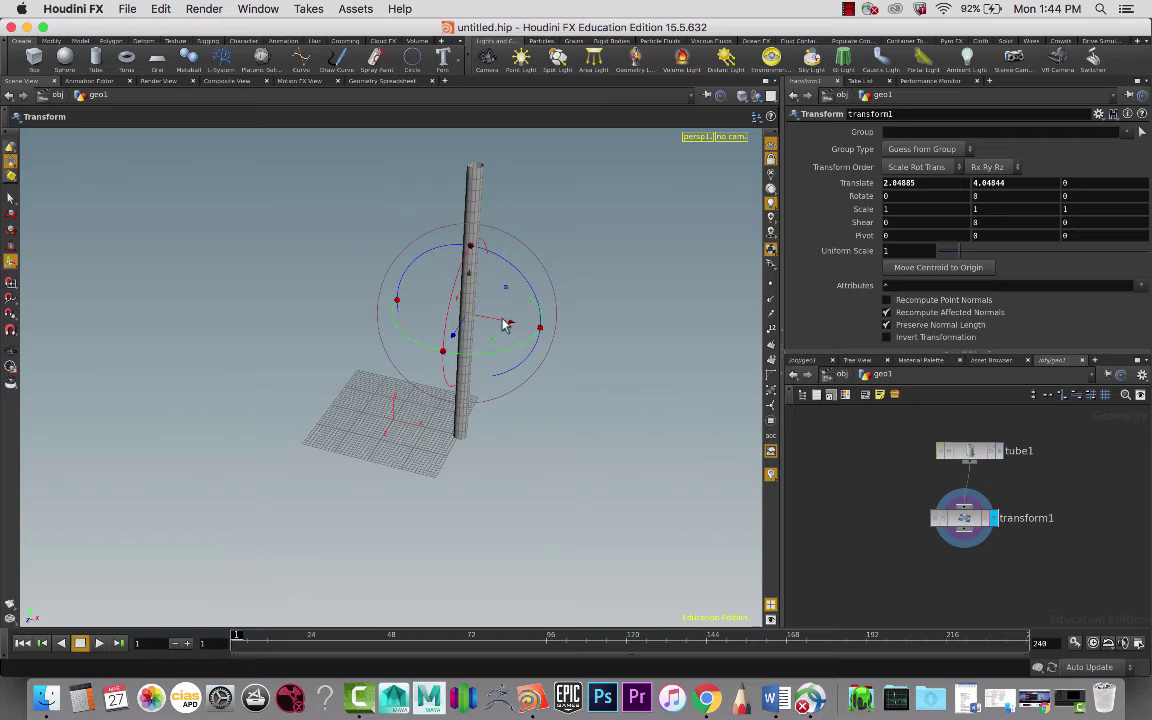
Step: Set the Transform node's translate values to exactly 4 in Y and 2 in X
{"action": "left_click", "coordinate": [1028, 184]}
{"action": "type", "text": "4"}
{"action": "key", "text": "Return"}
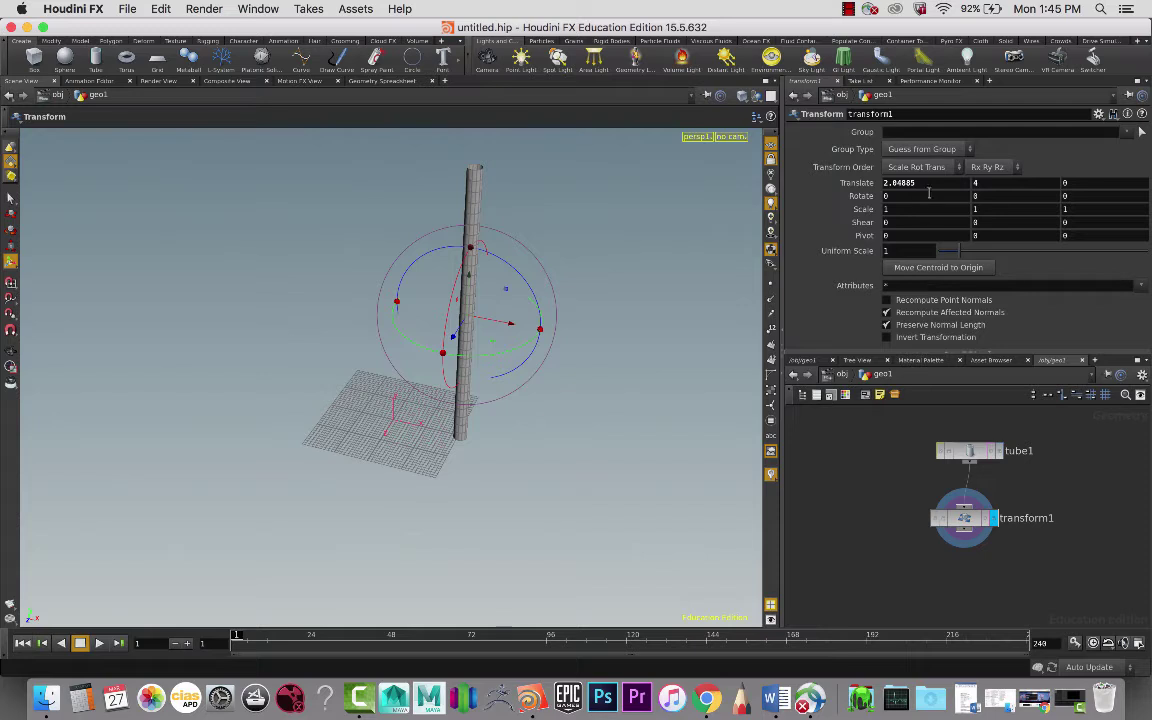
{"action": "key", "text": "s"}
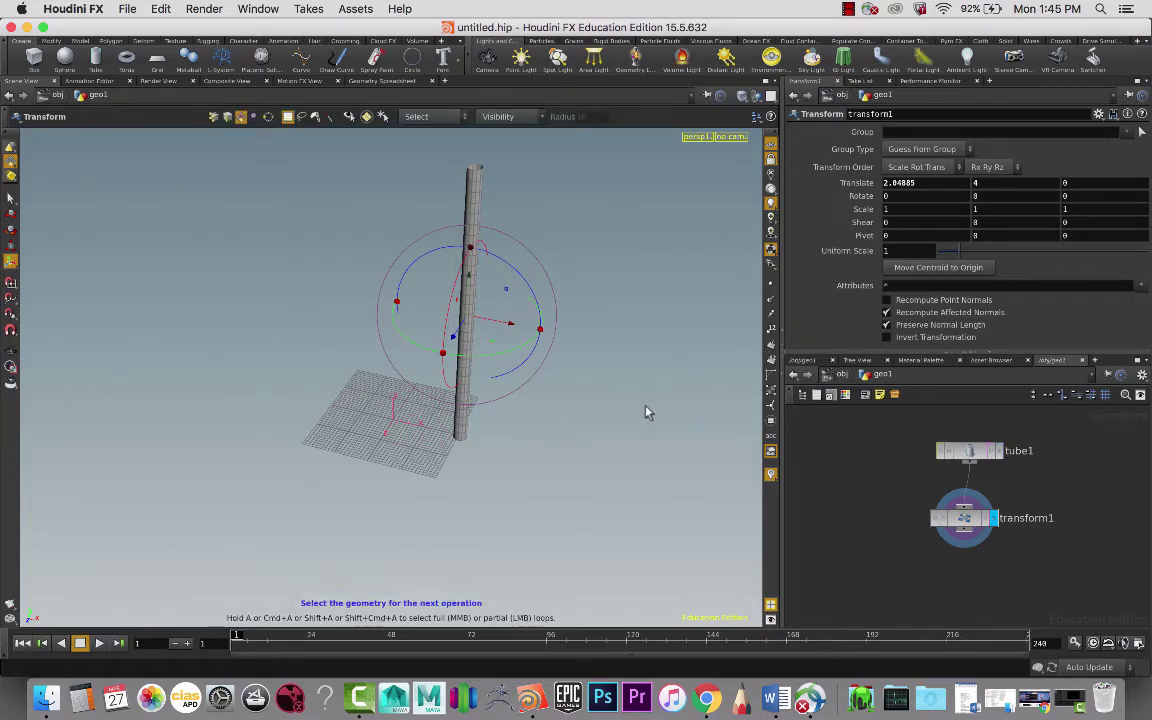
{"action": "key", "text": "Escape"}
{"action": "left_click_drag", "start_coordinate": [545, 447], "coordinate": [589, 373]}
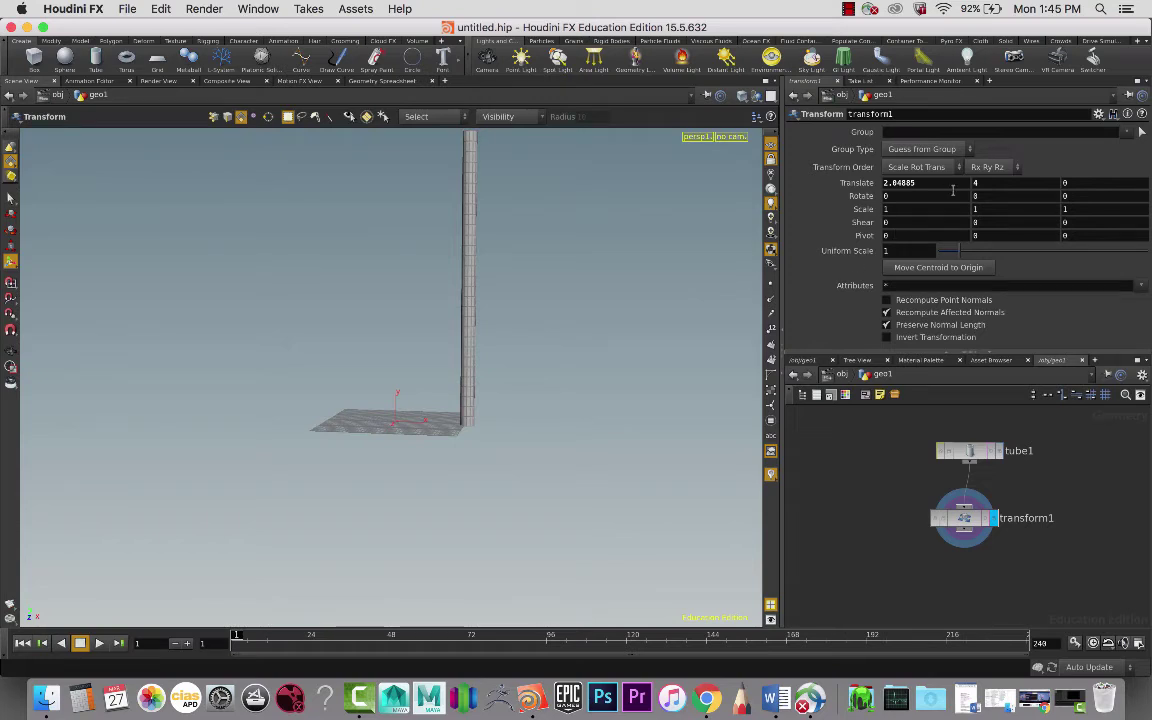
{"action": "left_click_drag", "start_coordinate": [953, 189], "coordinate": [824, 193]}
{"action": "type", "text": "2"}
{"action": "key", "text": "Return"}
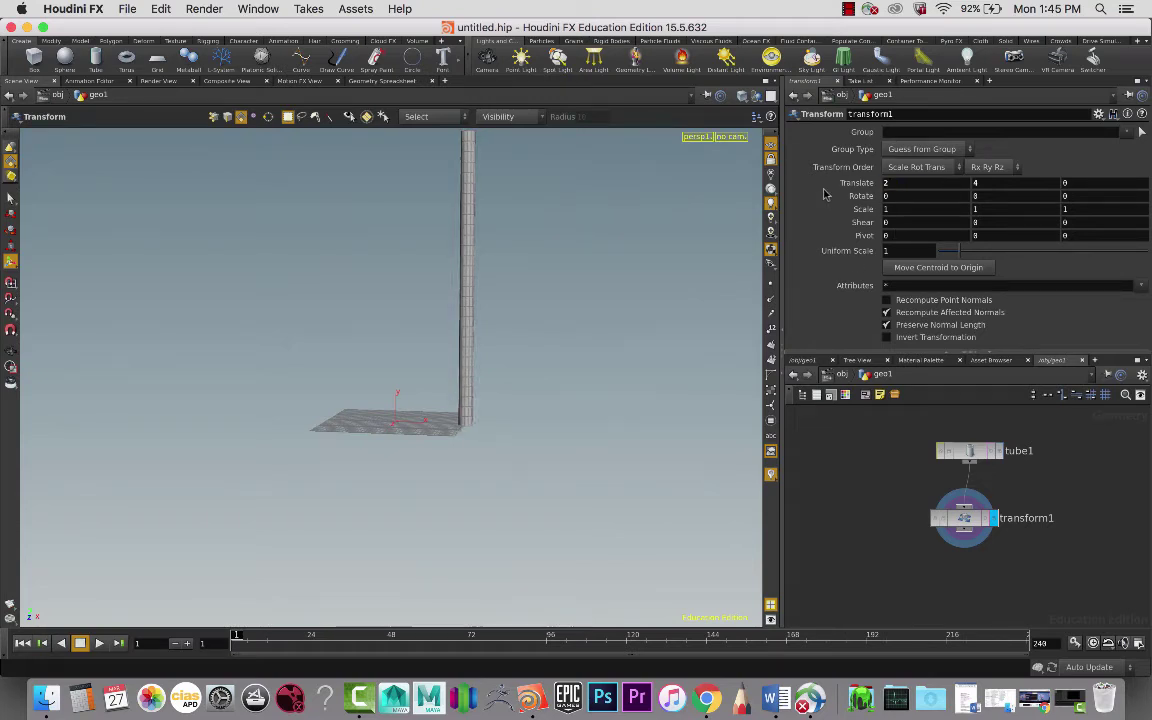
{"action": "left_click_drag", "start_coordinate": [470, 339], "coordinate": [473, 460]}
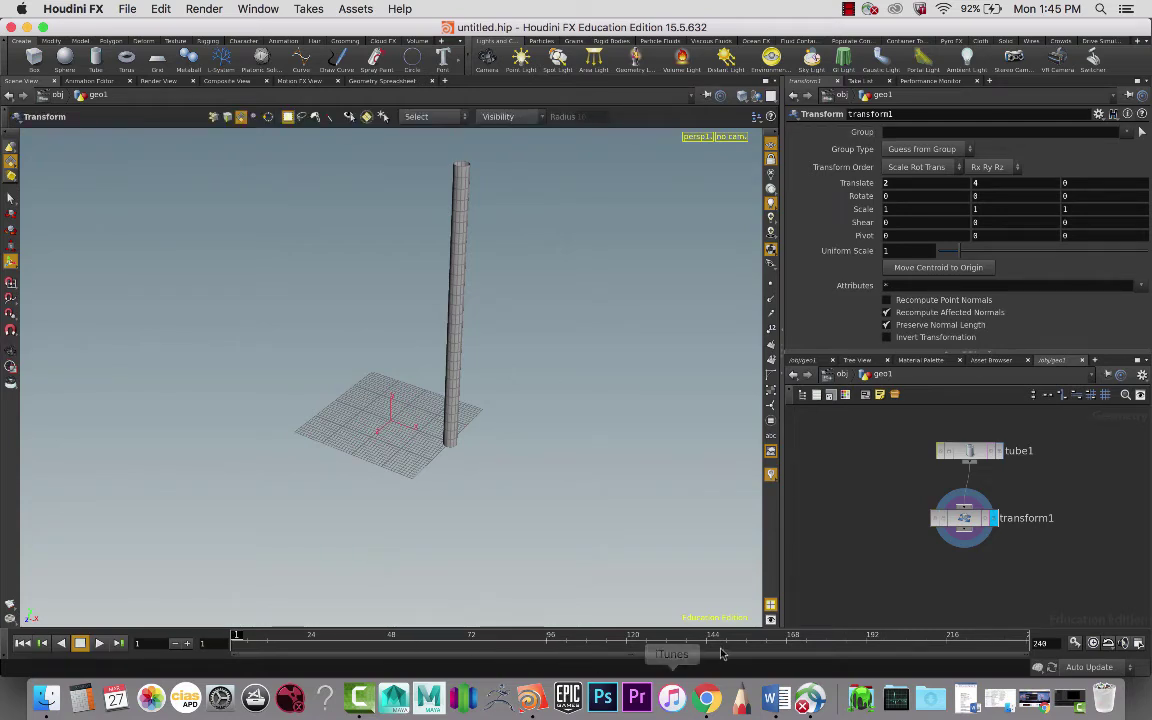
Step: Add a second Transform node fed by the tube node's output and arrange the two Transform nodes side by side below it
{"action": "left_click_drag", "start_coordinate": [975, 453], "coordinate": [940, 434]}
{"action": "key", "text": "Escape"}
{"action": "left_click_drag", "start_coordinate": [666, 457], "coordinate": [762, 524]}
{"action": "key", "text": "Return"}
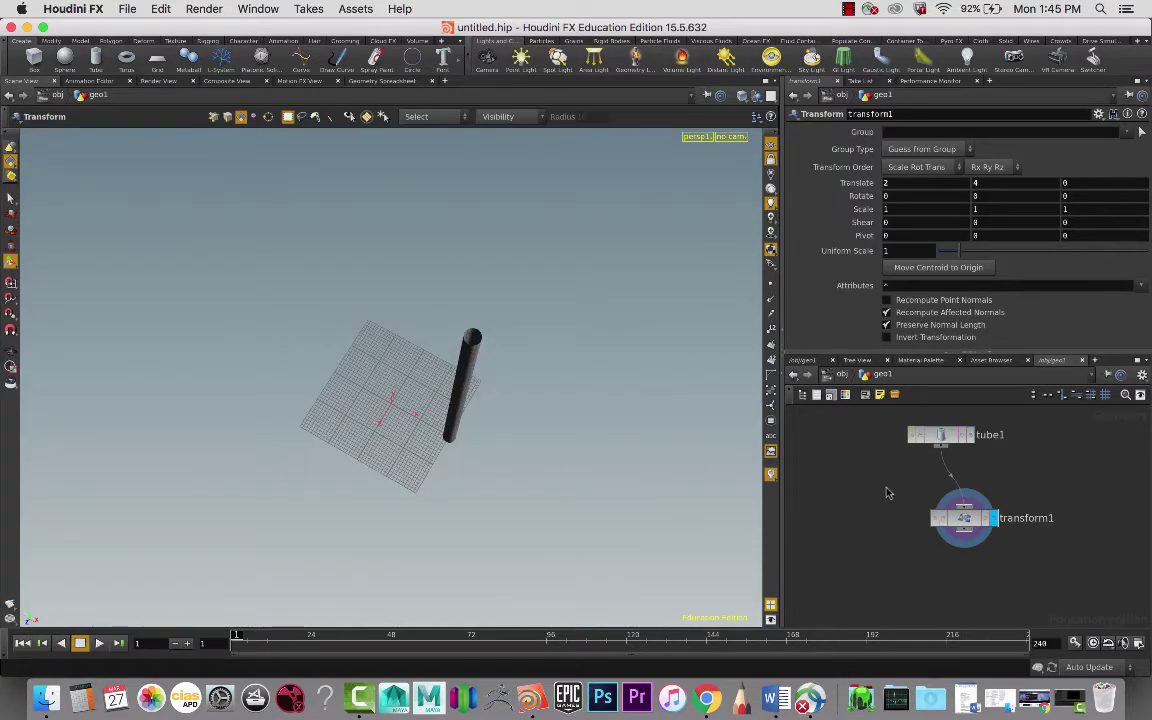
{"action": "key", "text": "Tab"}
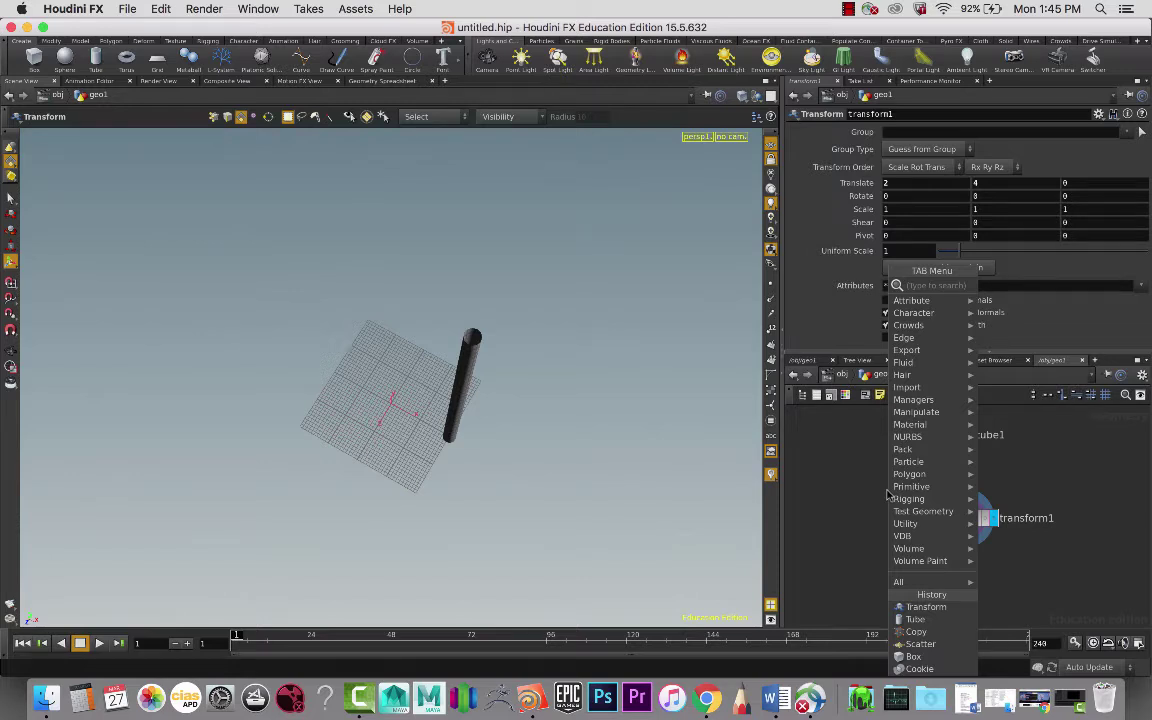
{"action": "type", "text": "tr"}
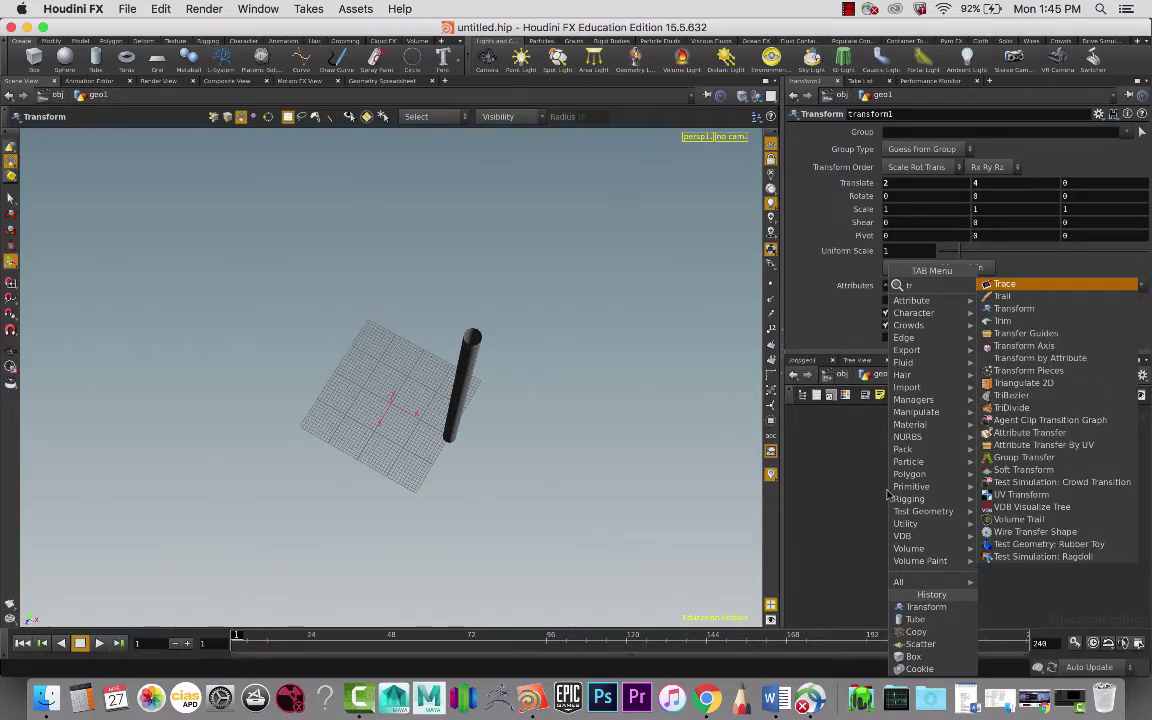
{"action": "type", "text": "ans"}
{"action": "key", "text": "Return"}
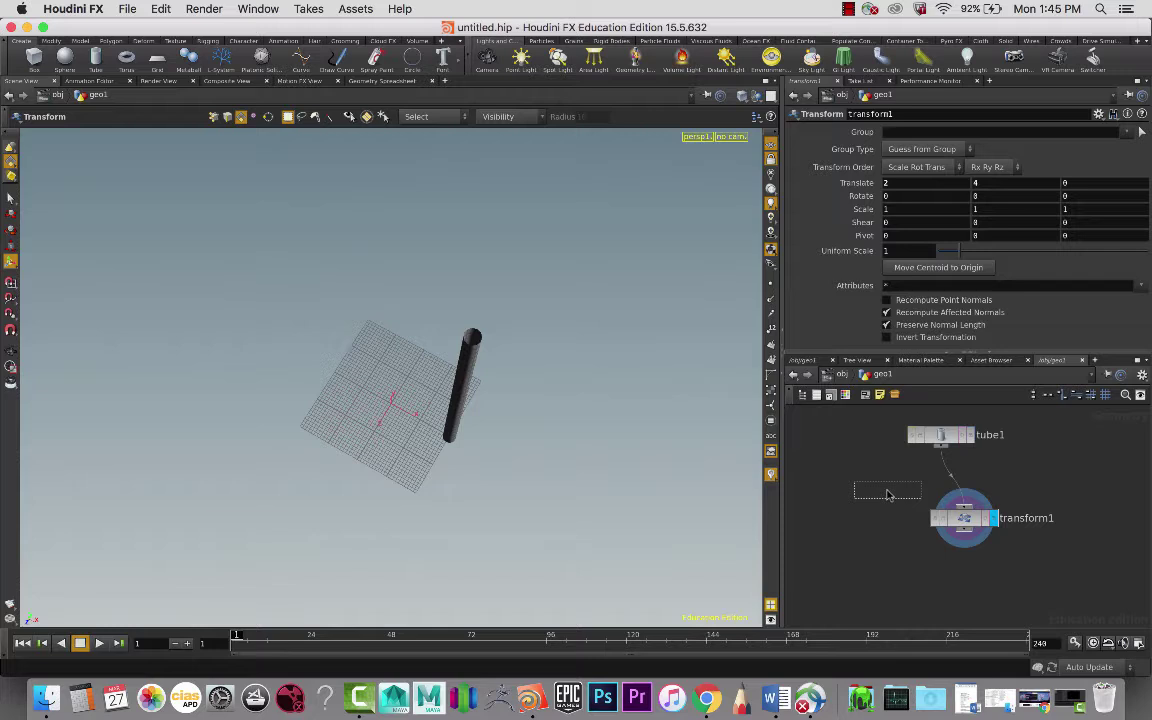
{"action": "left_click", "coordinate": [886, 514]}
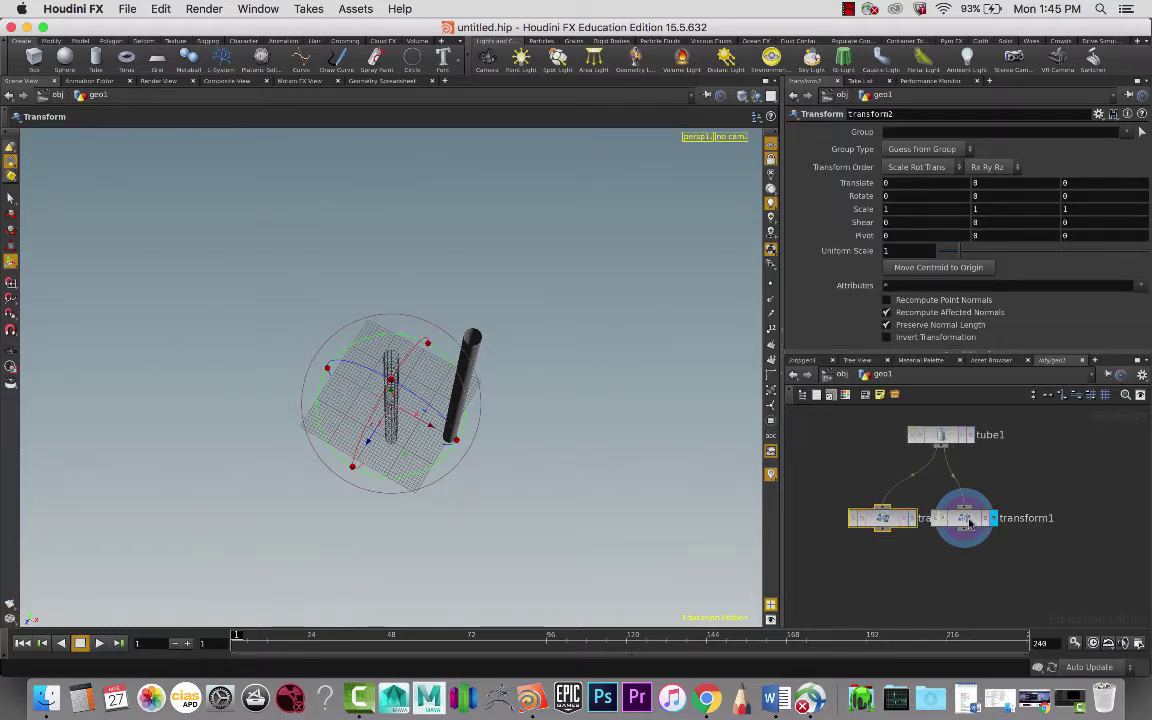
{"action": "left_click_drag", "start_coordinate": [969, 521], "coordinate": [996, 521]}
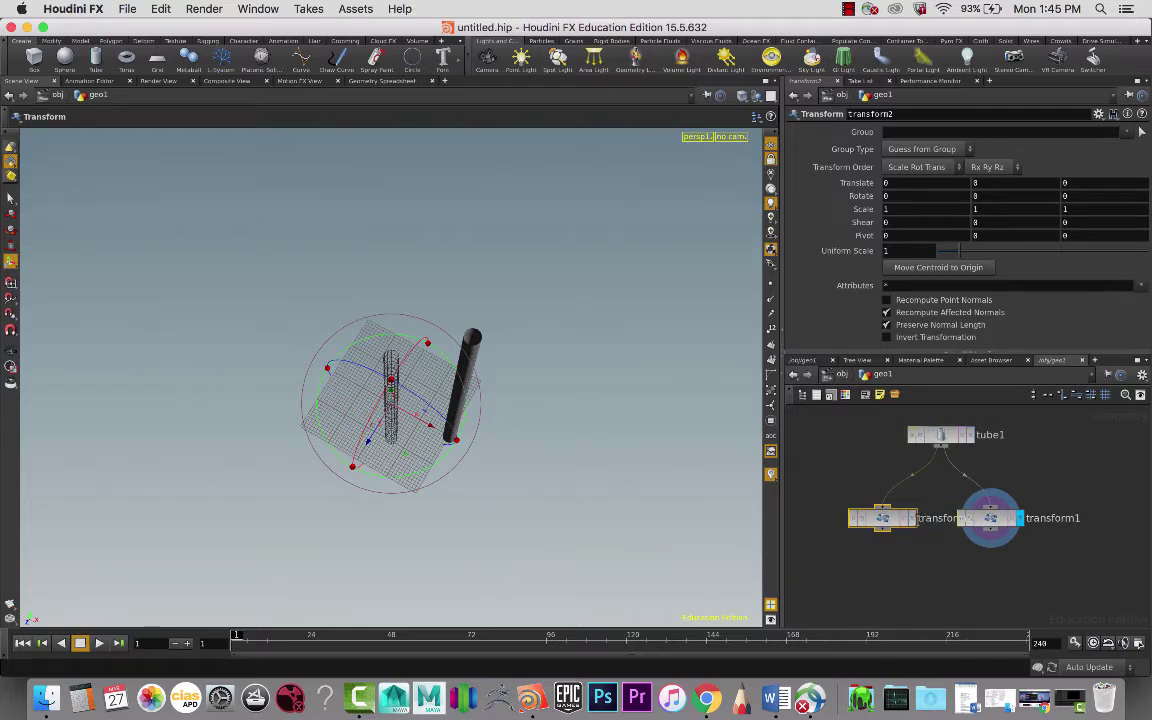
Step: Add a Merge node below the two Transform nodes, feed both of their outputs into it, and make it the displayed node
{"action": "left_click", "coordinate": [912, 520]}
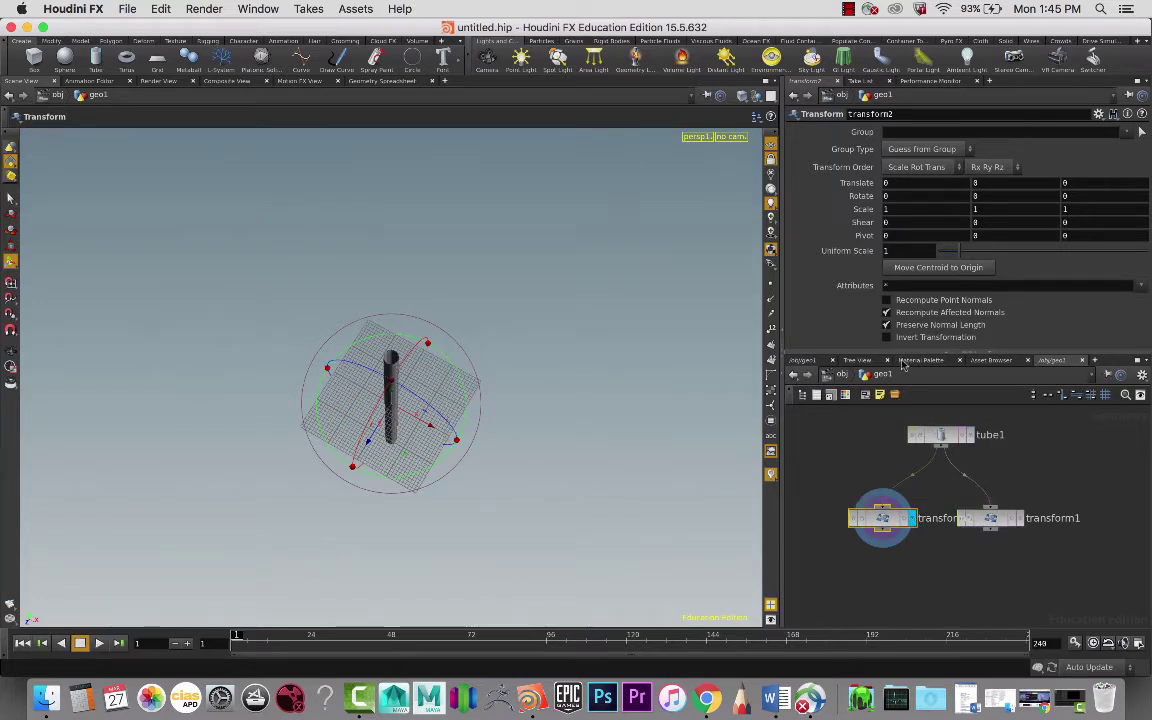
{"action": "left_click", "coordinate": [1016, 518]}
{"action": "key", "text": "Tab"}
{"action": "type", "text": "merg"}
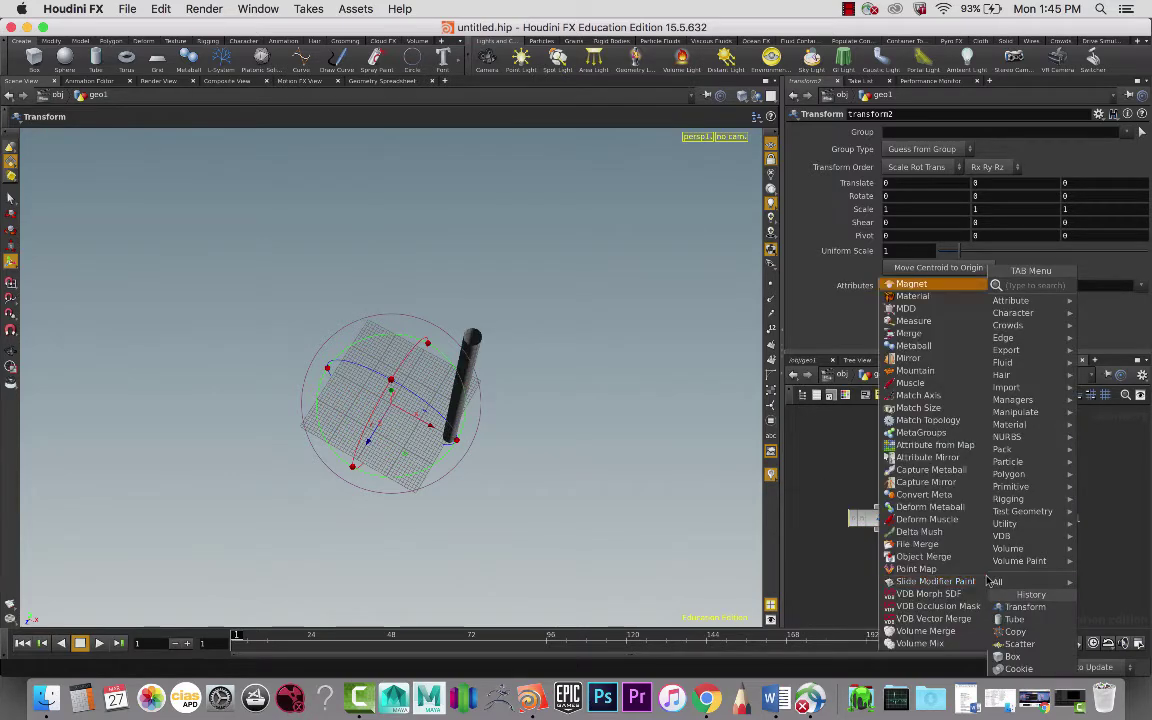
{"action": "key", "text": "Return"}
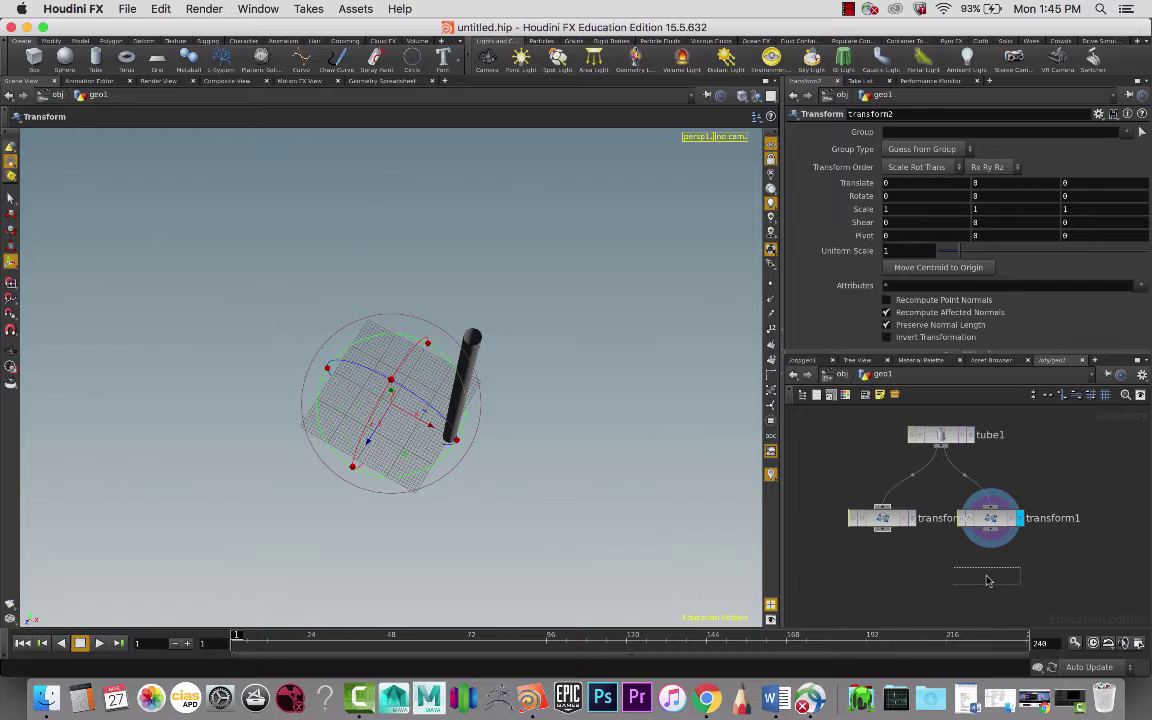
{"action": "left_click", "coordinate": [941, 580]}
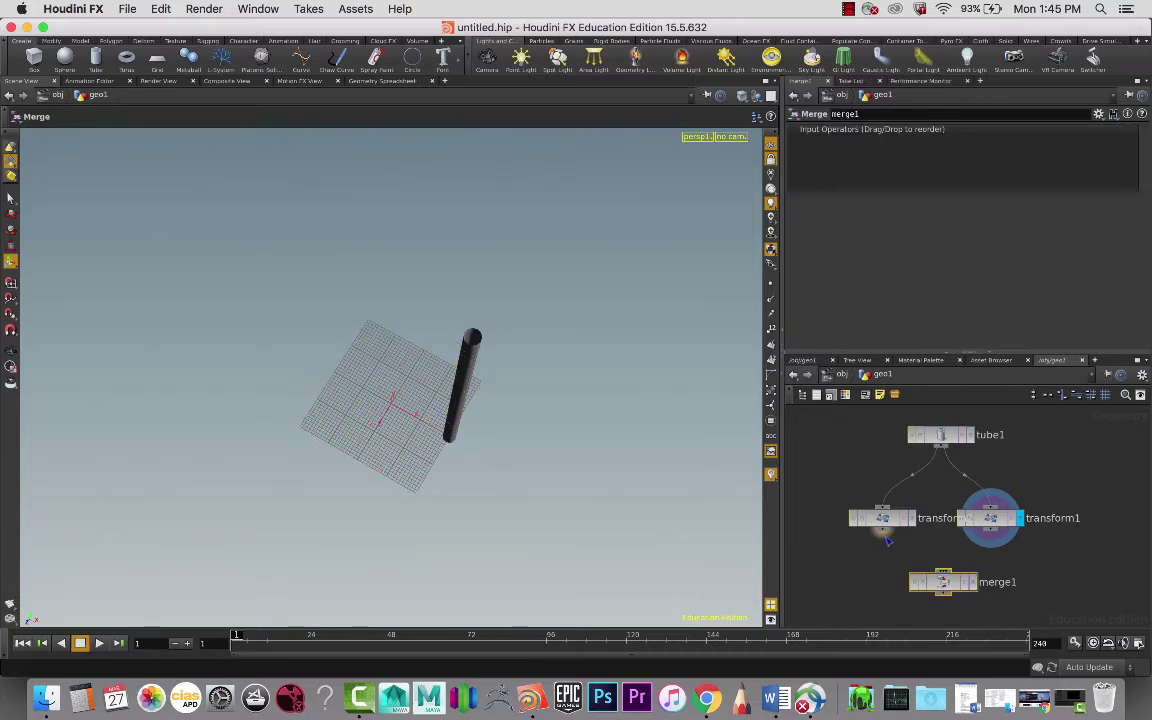
{"action": "left_click", "coordinate": [940, 573]}
{"action": "left_click", "coordinate": [991, 531]}
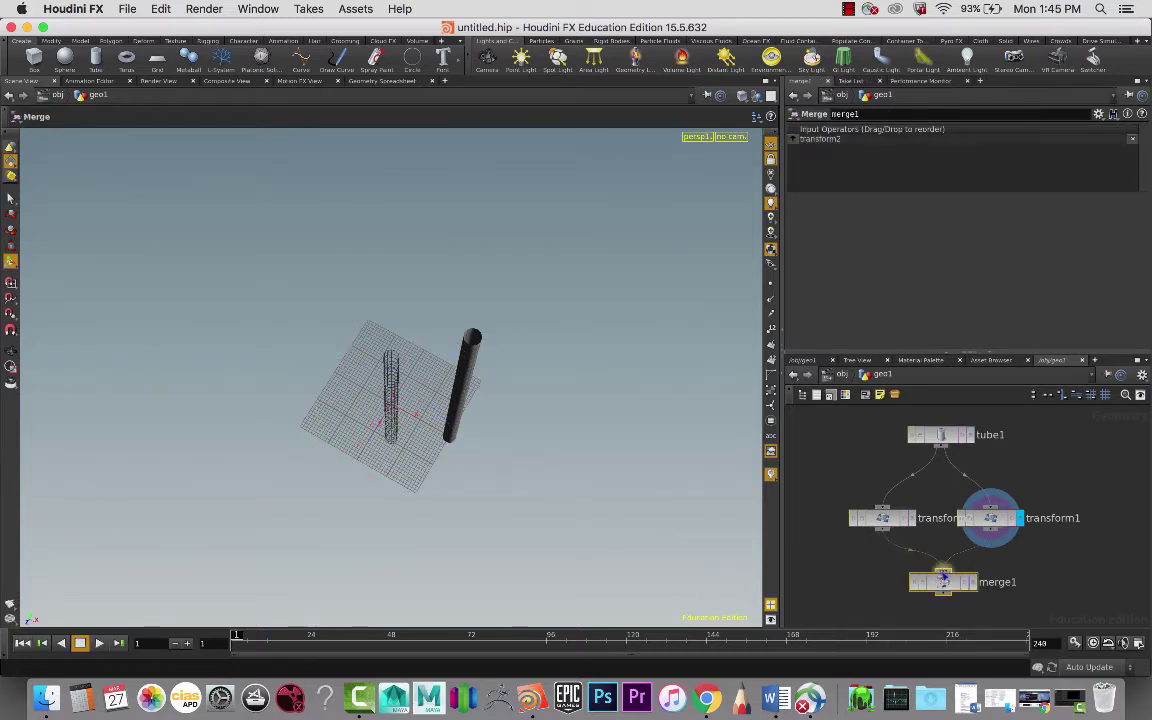
{"action": "left_click", "coordinate": [944, 571]}
{"action": "left_click", "coordinate": [969, 582]}
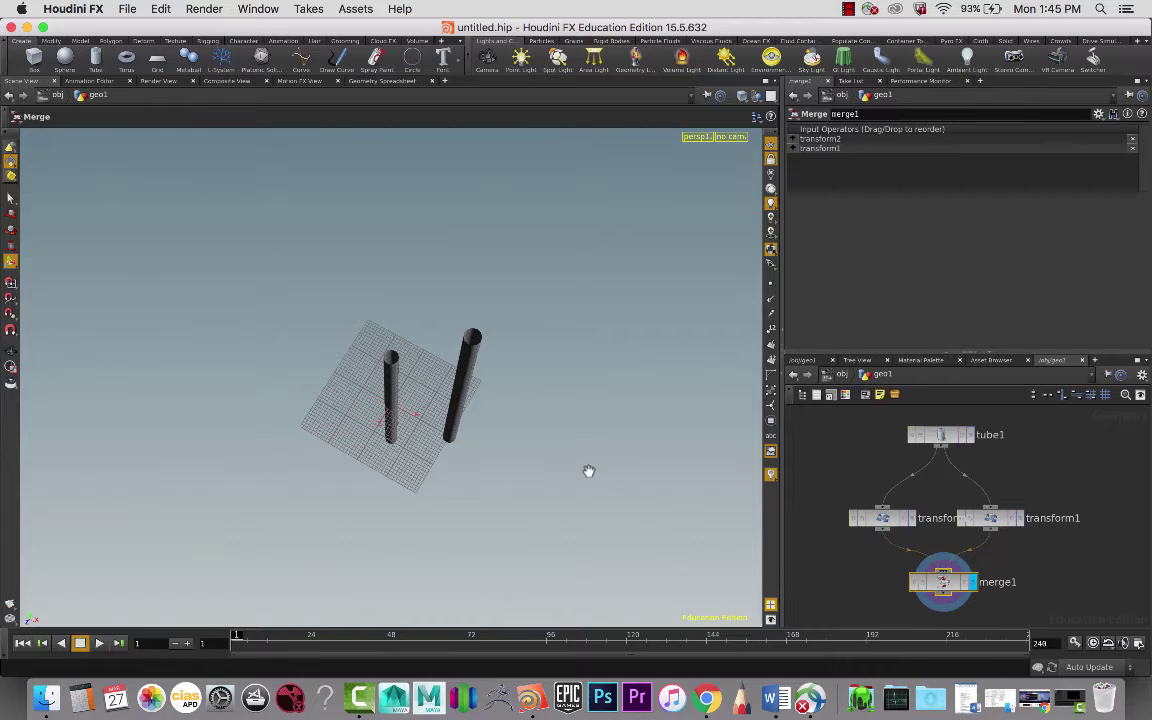
Step: Copy the Translate parameter of transform1 and paste it into transform2's Translate as relative references
{"action": "left_click_drag", "start_coordinate": [586, 470], "coordinate": [548, 419]}
{"action": "left_click_drag", "start_coordinate": [463, 368], "coordinate": [507, 406]}
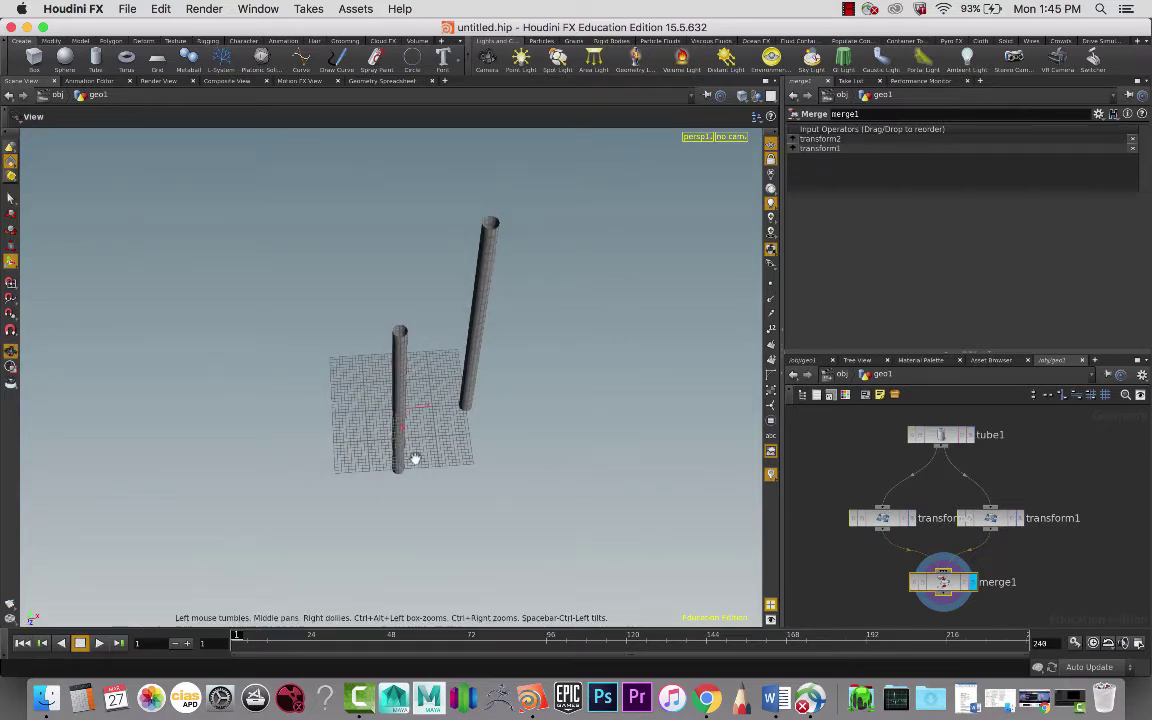
{"action": "left_click_drag", "start_coordinate": [411, 458], "coordinate": [426, 488]}
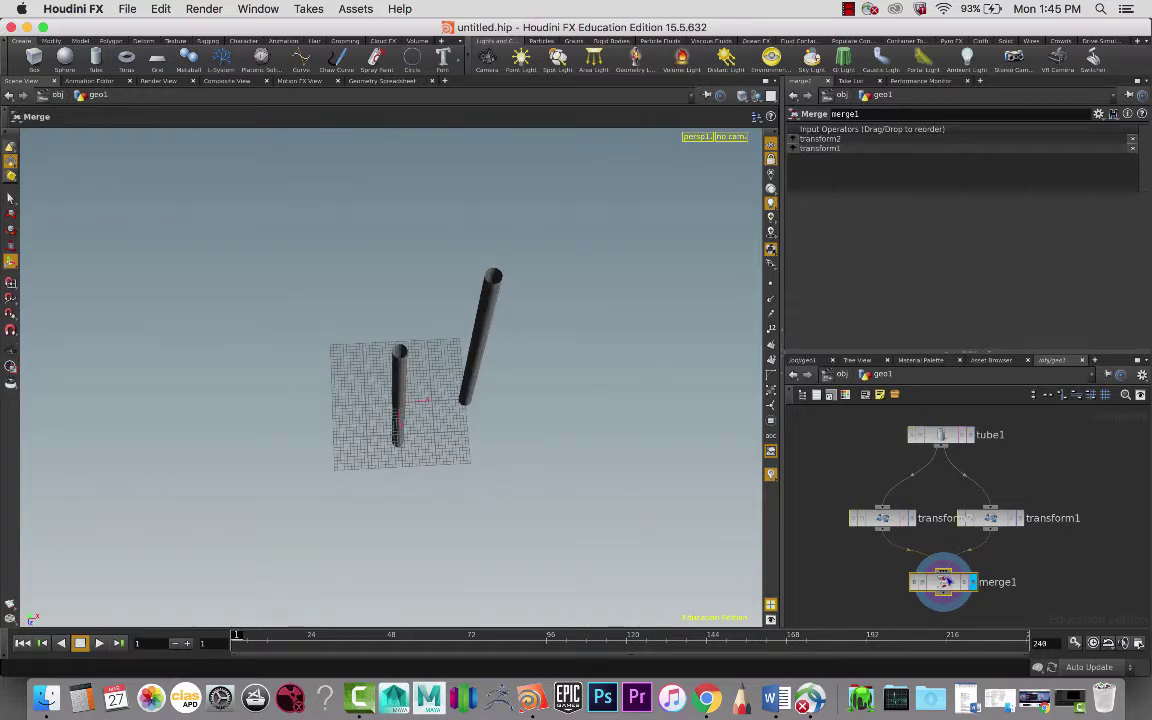
{"action": "left_click", "coordinate": [988, 518]}
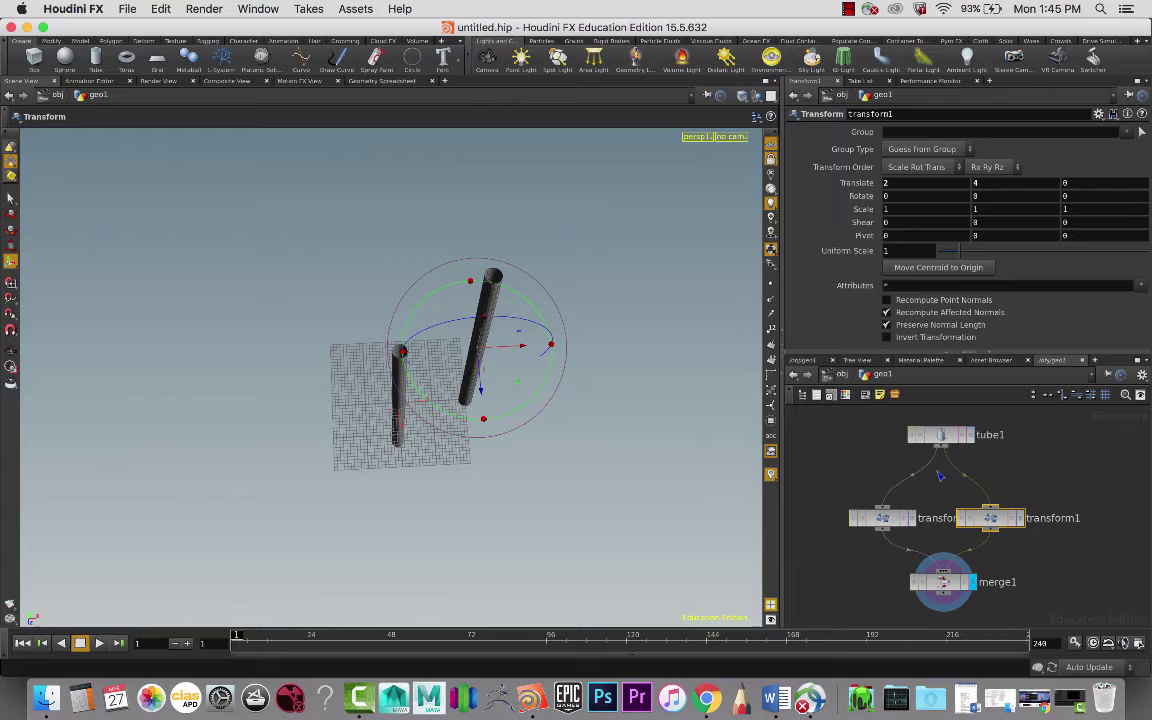
{"action": "right_click", "coordinate": [865, 186]}
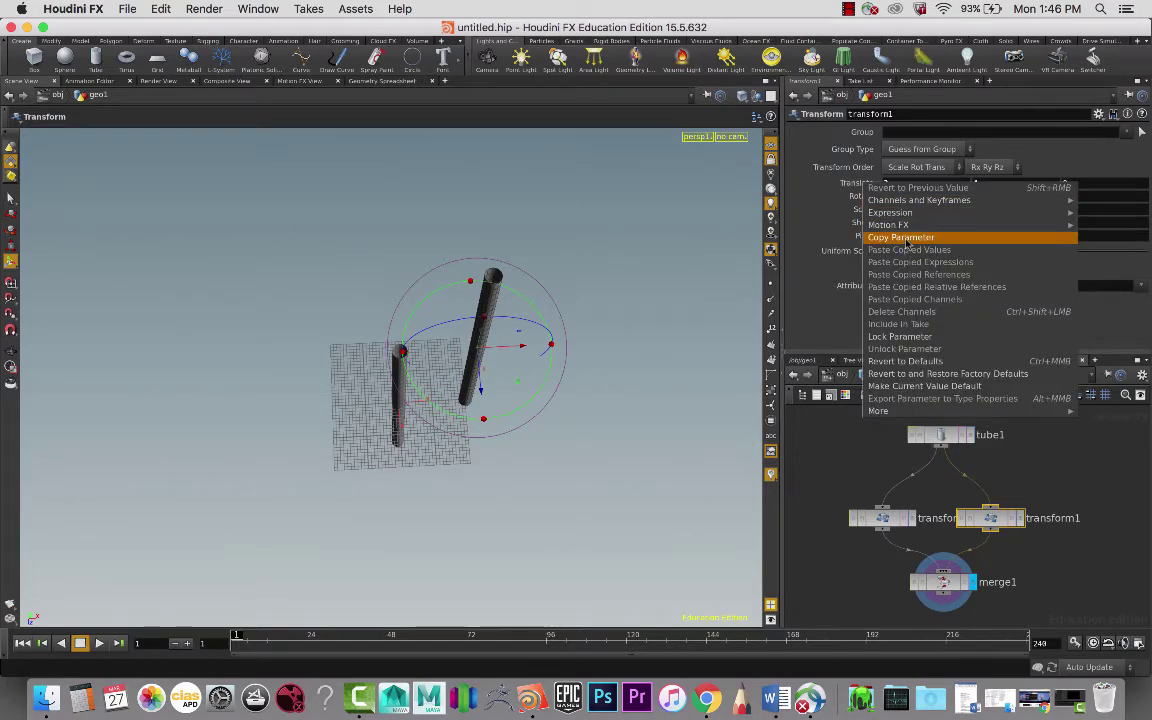
{"action": "left_click", "coordinate": [902, 237]}
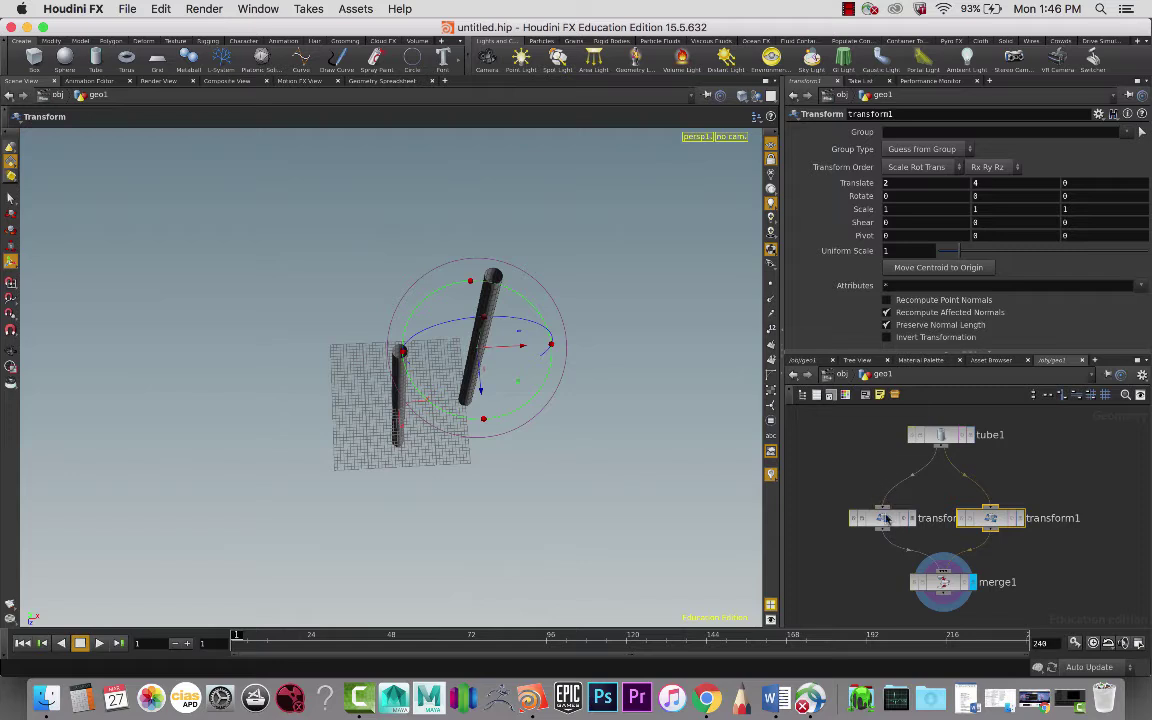
{"action": "left_click", "coordinate": [882, 524]}
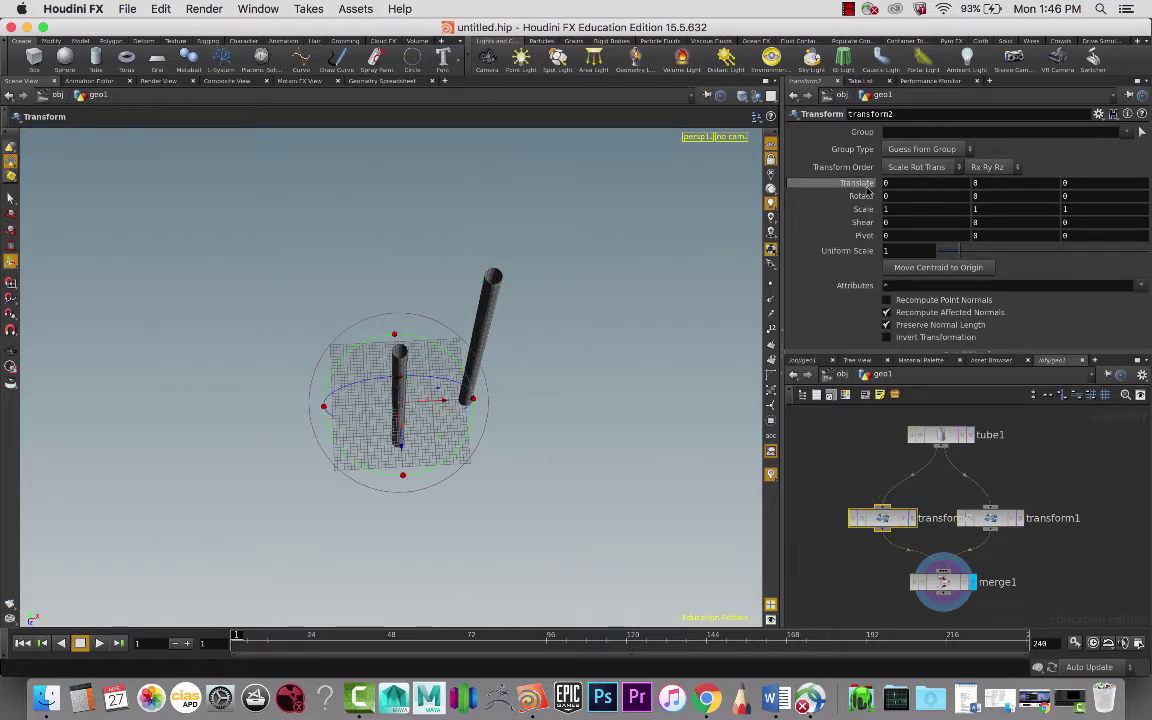
{"action": "right_click", "coordinate": [866, 188]}
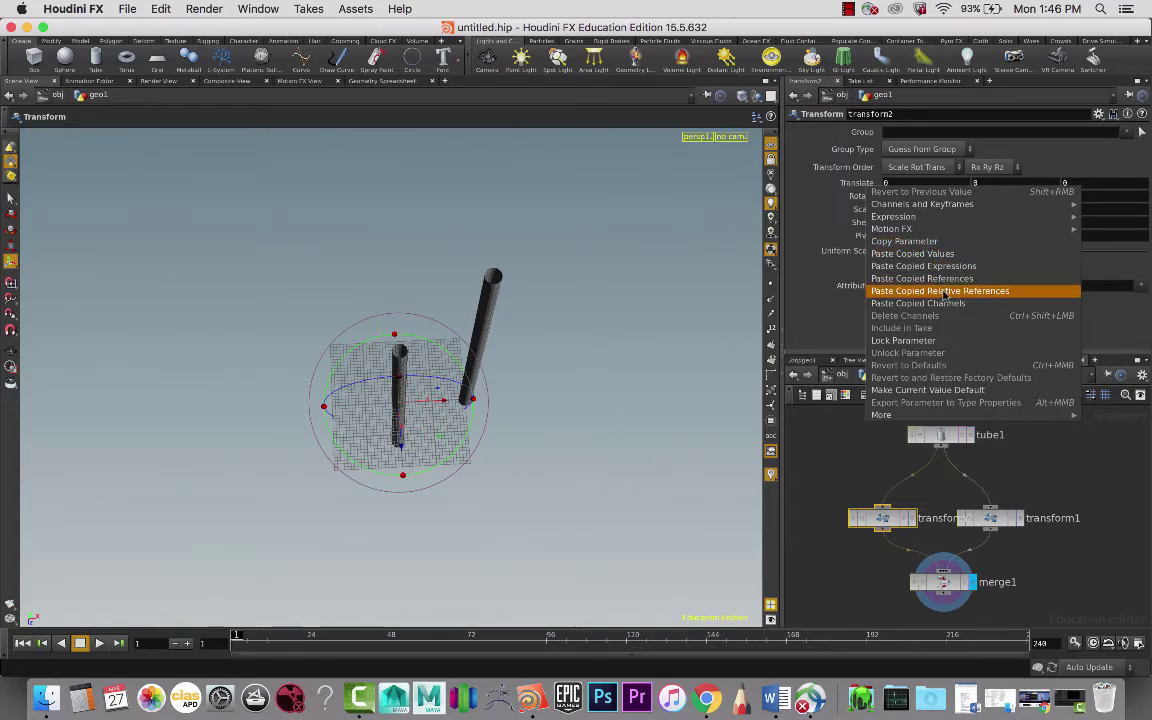
{"action": "left_click", "coordinate": [944, 291]}
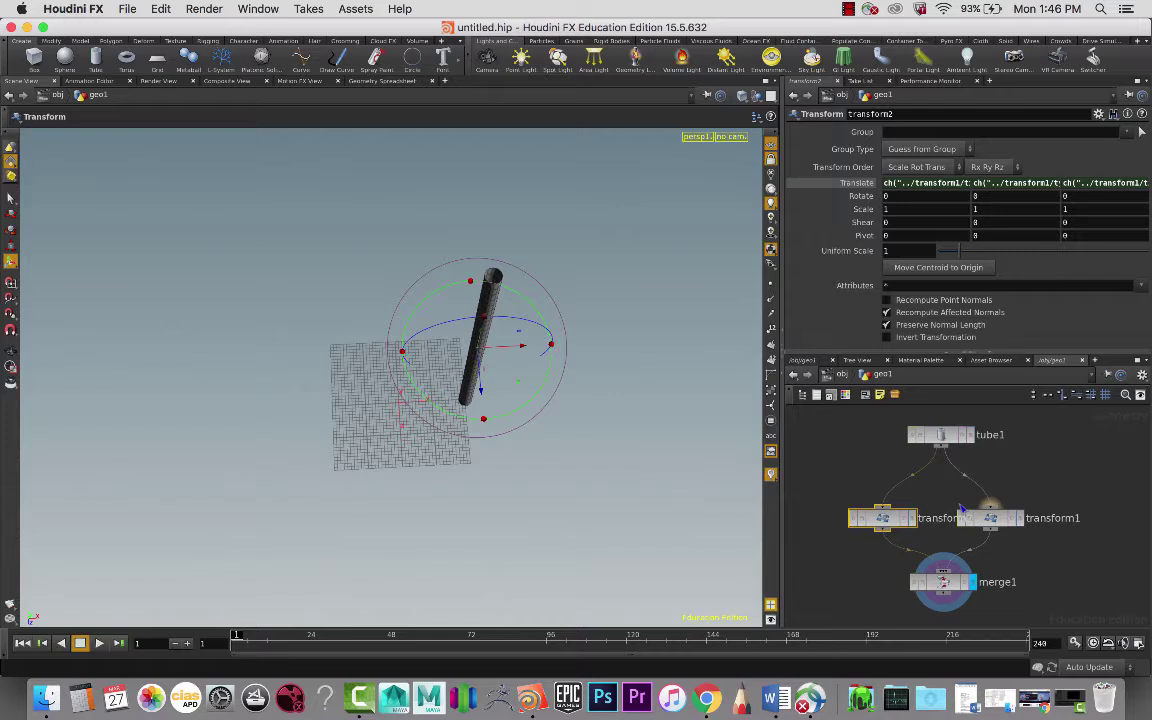
Step: Multiply the X translate reference of transform2 by -1, making the expression ch("../transform1/tx")*-1
{"action": "left_click", "coordinate": [990, 518]}
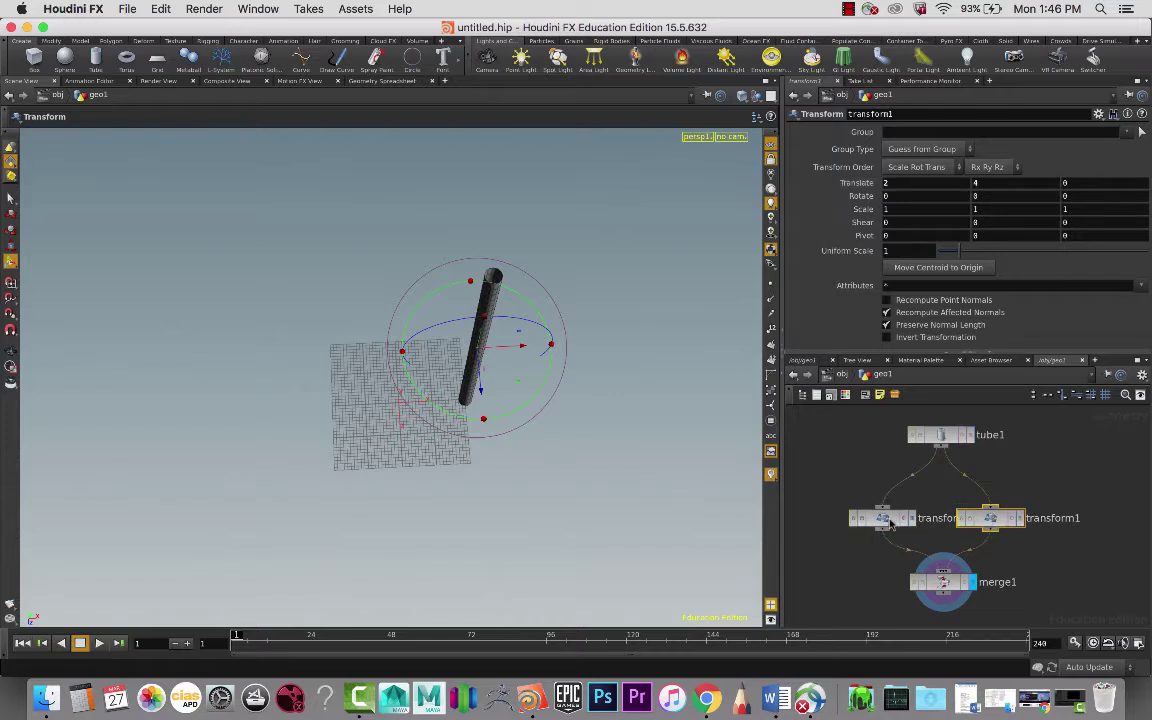
{"action": "left_click", "coordinate": [887, 521]}
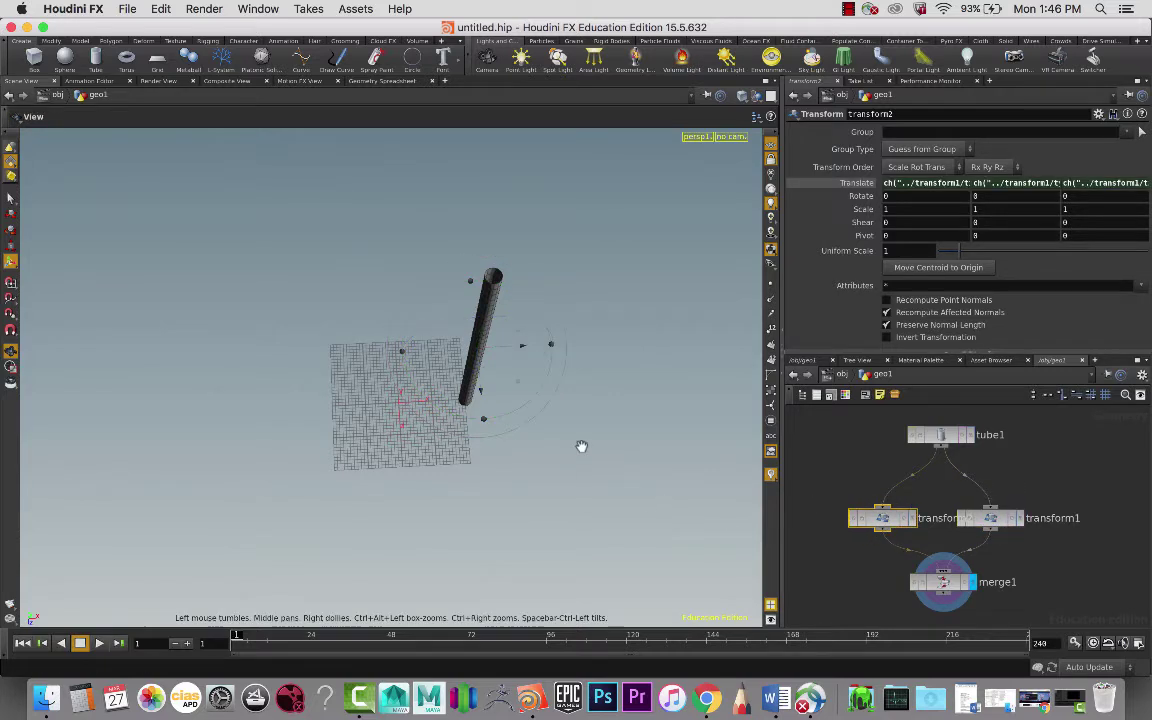
{"action": "left_click_drag", "start_coordinate": [581, 445], "coordinate": [569, 456], "text": "alt"}
{"action": "key", "text": "Return"}
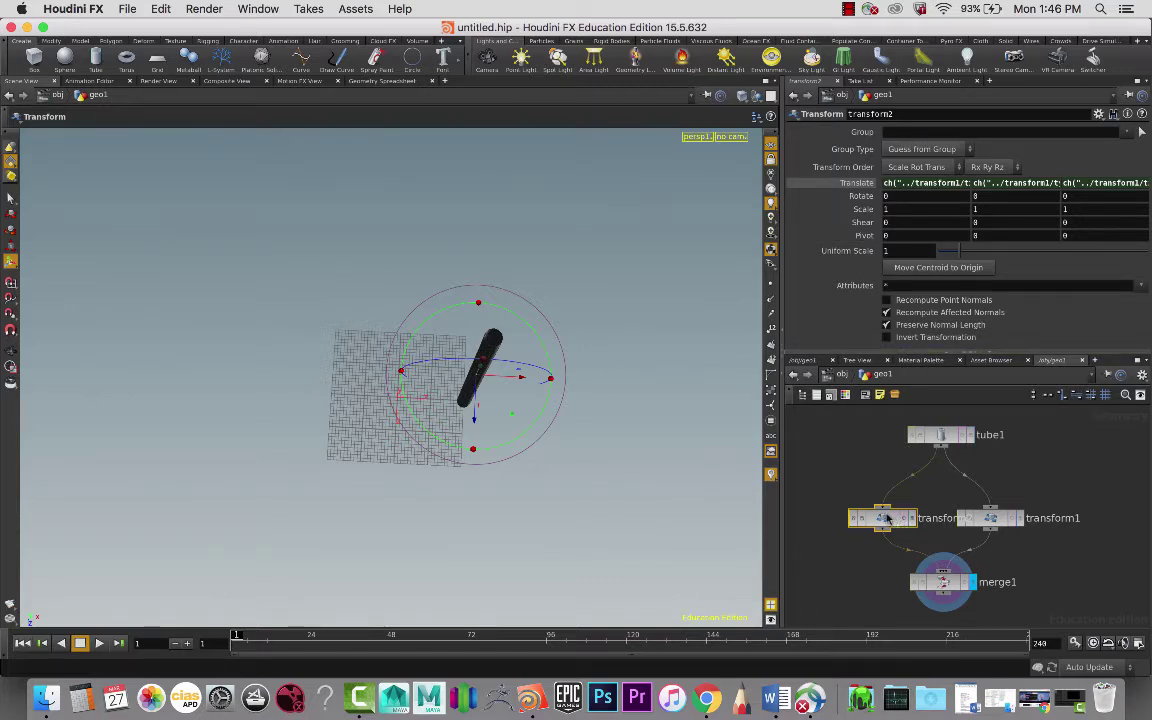
{"action": "left_click", "coordinate": [950, 181]}
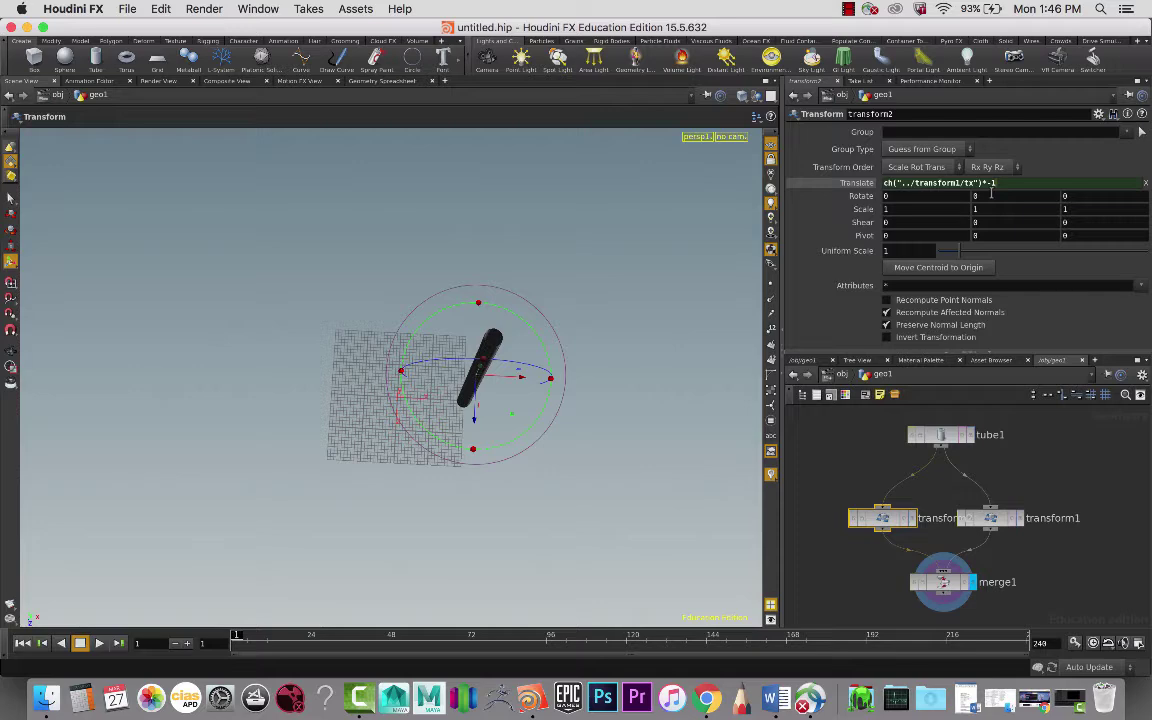
{"action": "key", "text": "Return"}
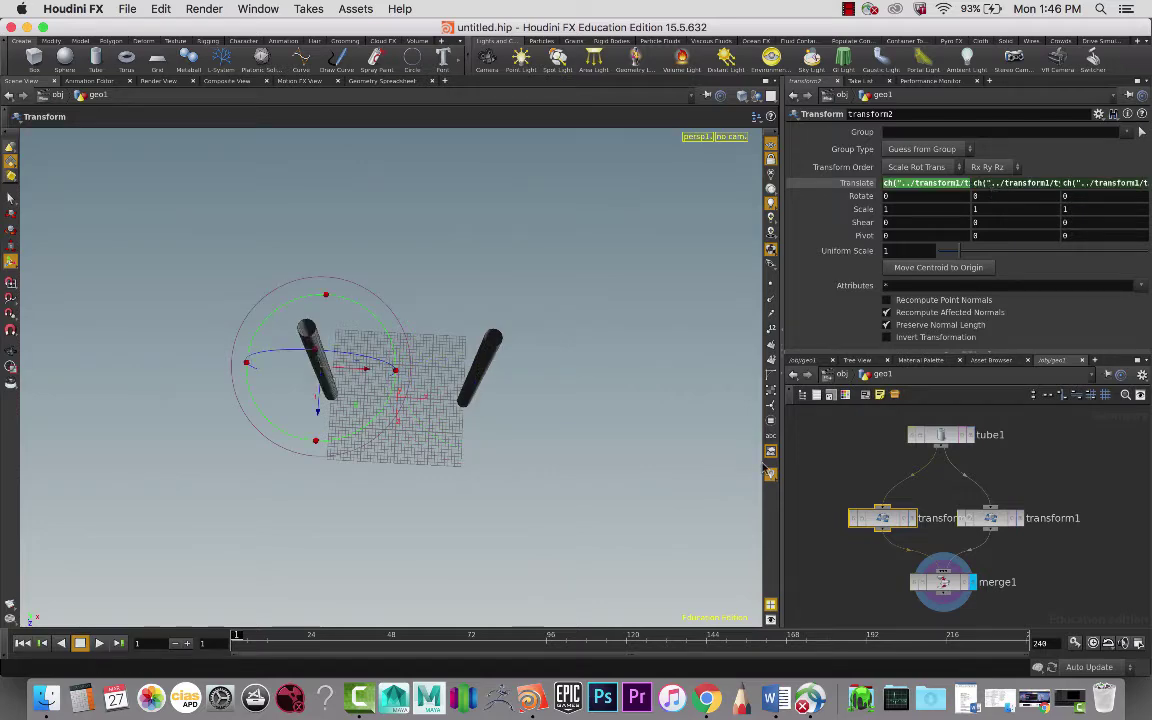
Step: Try shifting transform1 along X, Y and Z to test the linked tube, and undo the changes
{"action": "key", "text": "Escape"}
{"action": "left_click_drag", "start_coordinate": [612, 437], "coordinate": [618, 352]}
{"action": "key", "text": "Return"}
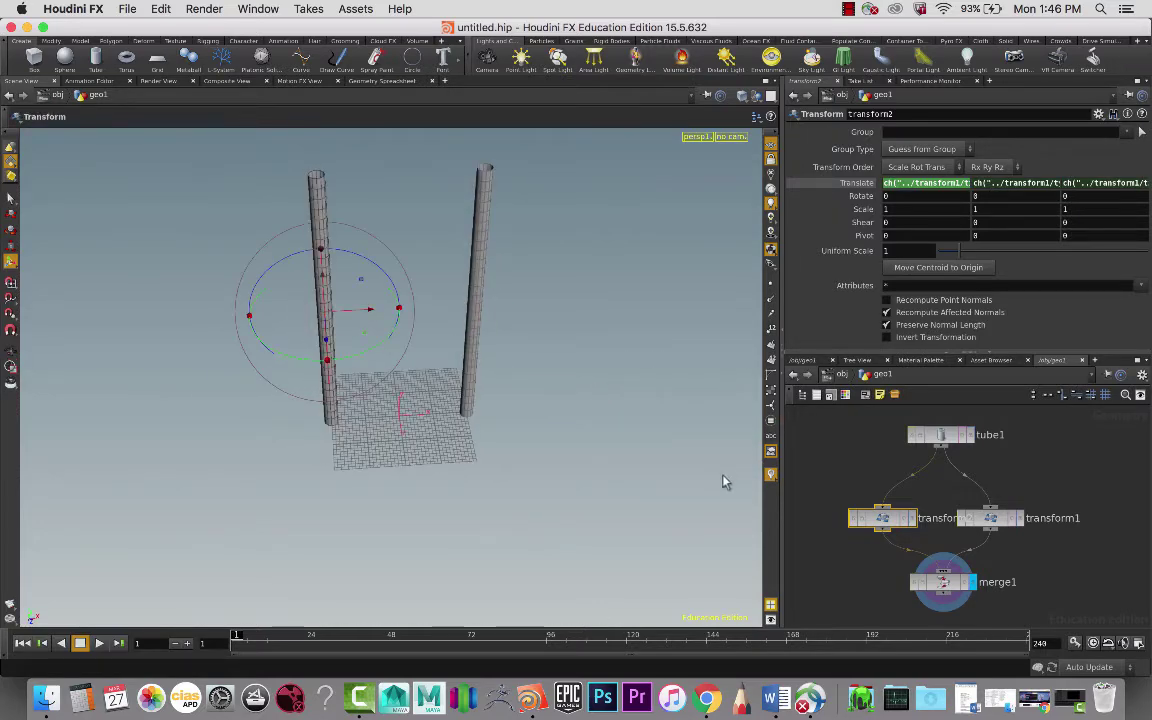
{"action": "left_click", "coordinate": [987, 521]}
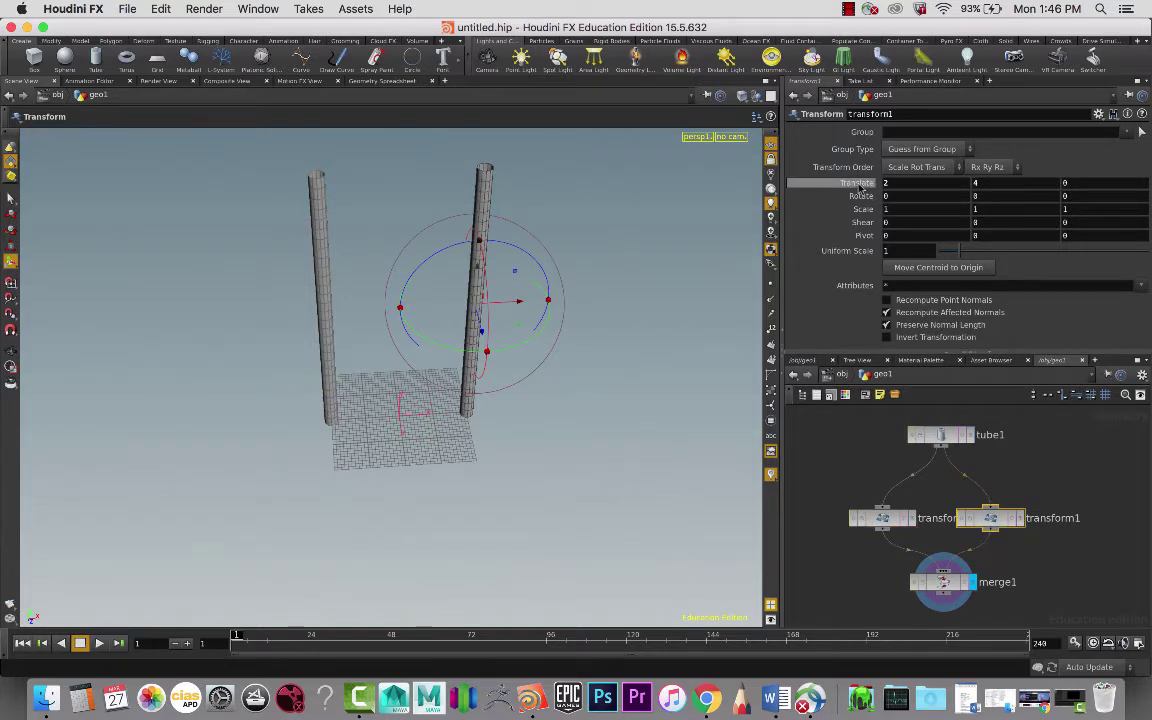
{"action": "middle_click_drag", "start_coordinate": [694, 197], "coordinate": [756, 205]}
{"action": "key", "text": "super+z"}
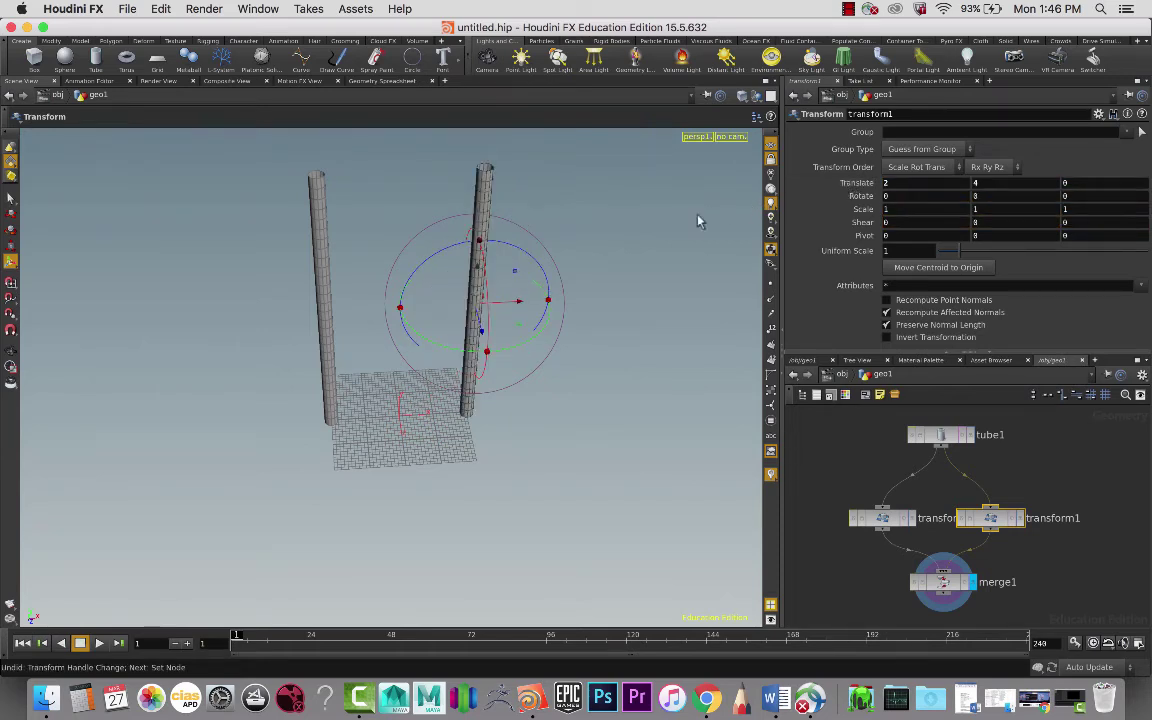
{"action": "mouse_move", "coordinate": [893, 183]}
{"action": "middle_mouse_down"}
{"action": "mouse_move", "coordinate": [970, 183]}
{"action": "mouse_move", "coordinate": [903, 184]}
{"action": "middle_mouse_up"}
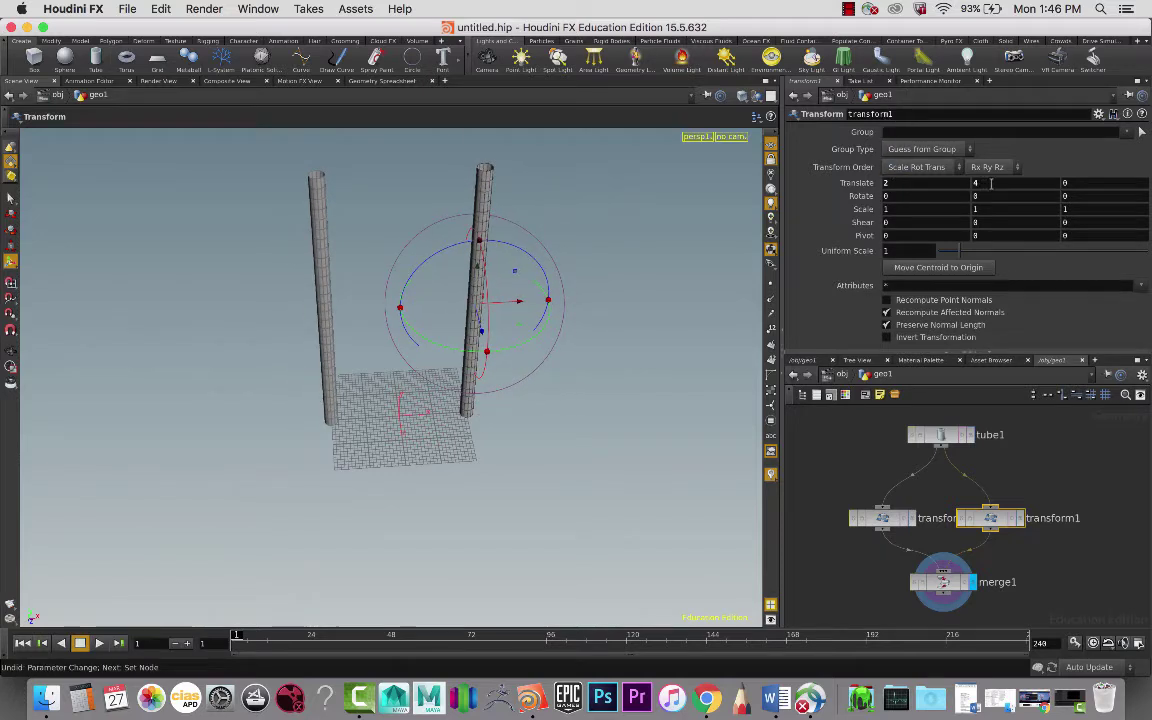
{"action": "mouse_move", "coordinate": [988, 183]}
{"action": "middle_mouse_down"}
{"action": "mouse_move", "coordinate": [1046, 178]}
{"action": "mouse_move", "coordinate": [993, 184]}
{"action": "middle_mouse_up"}
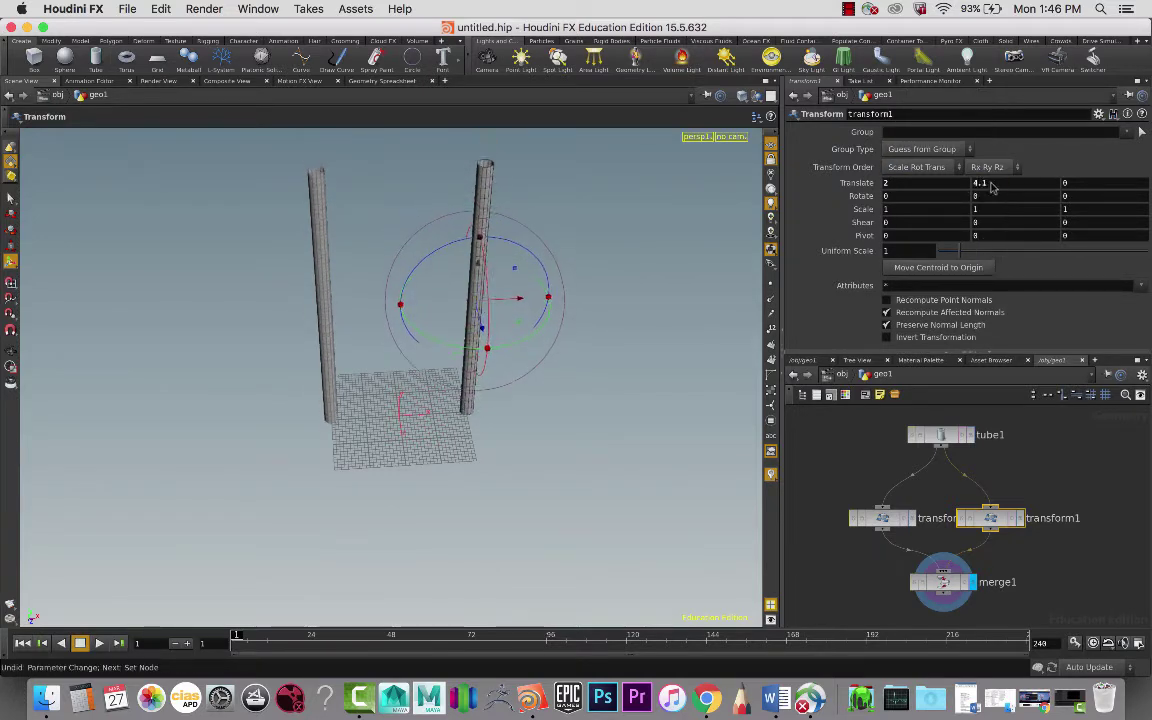
{"action": "mouse_move", "coordinate": [1068, 183]}
{"action": "middle_mouse_down"}
{"action": "mouse_move", "coordinate": [1028, 180]}
{"action": "mouse_move", "coordinate": [1064, 183]}
{"action": "middle_mouse_up"}
{"action": "key", "text": "ctrl+z"}
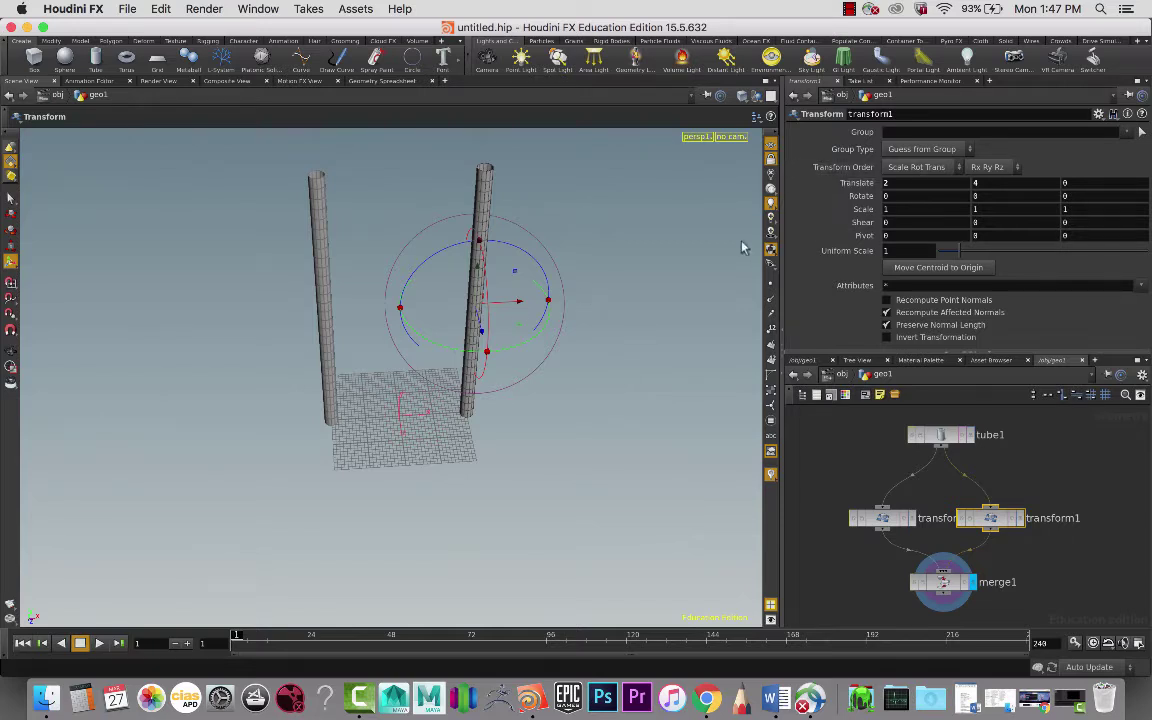
Step: Try a shorter height on the tube node and undo the change
{"action": "left_click", "coordinate": [944, 436]}
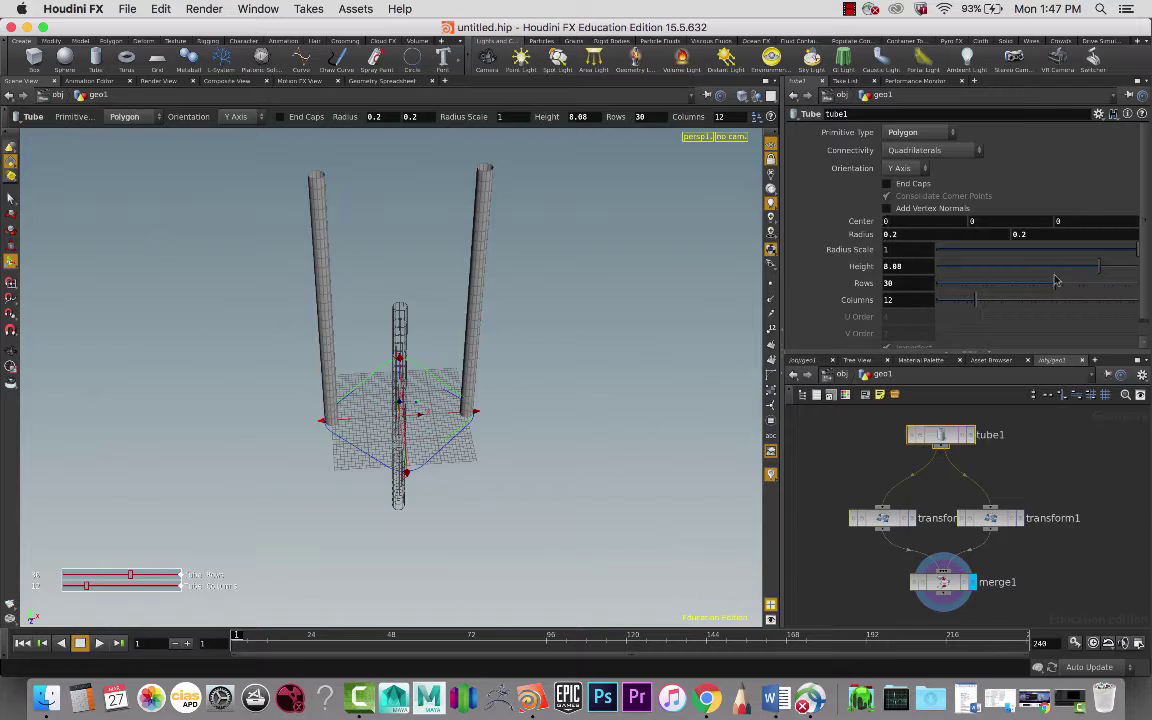
{"action": "left_click_drag", "start_coordinate": [1098, 267], "coordinate": [1012, 268]}
{"action": "key", "text": "super+z"}
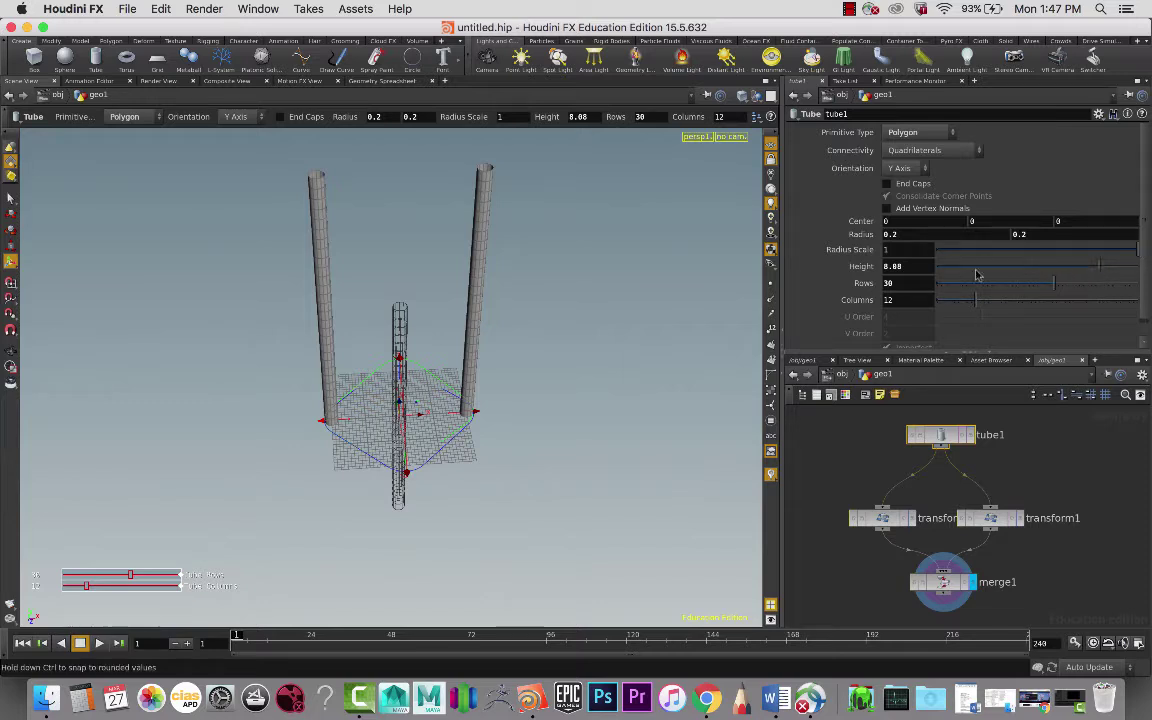
Step: Set the tube's height to exactly 8 and select the transform1 node
{"action": "left_click_drag", "start_coordinate": [921, 266], "coordinate": [816, 252]}
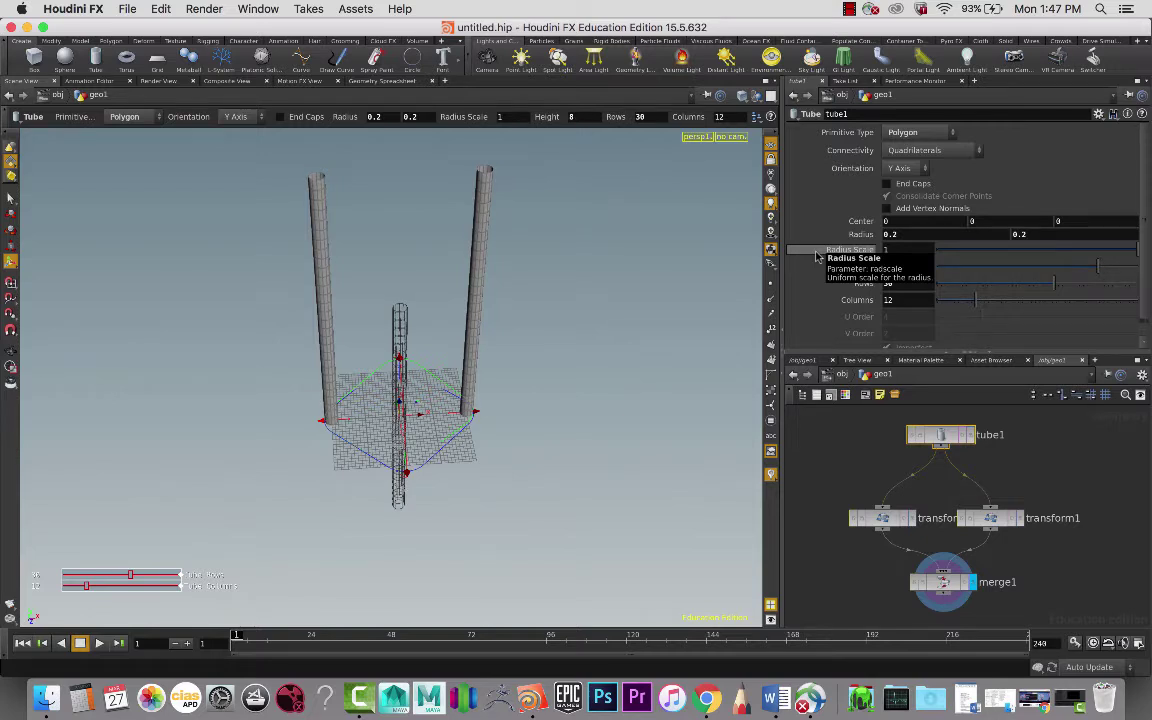
{"action": "type", "text": "8"}
{"action": "key", "text": "Return"}
{"action": "left_click", "coordinate": [990, 518]}
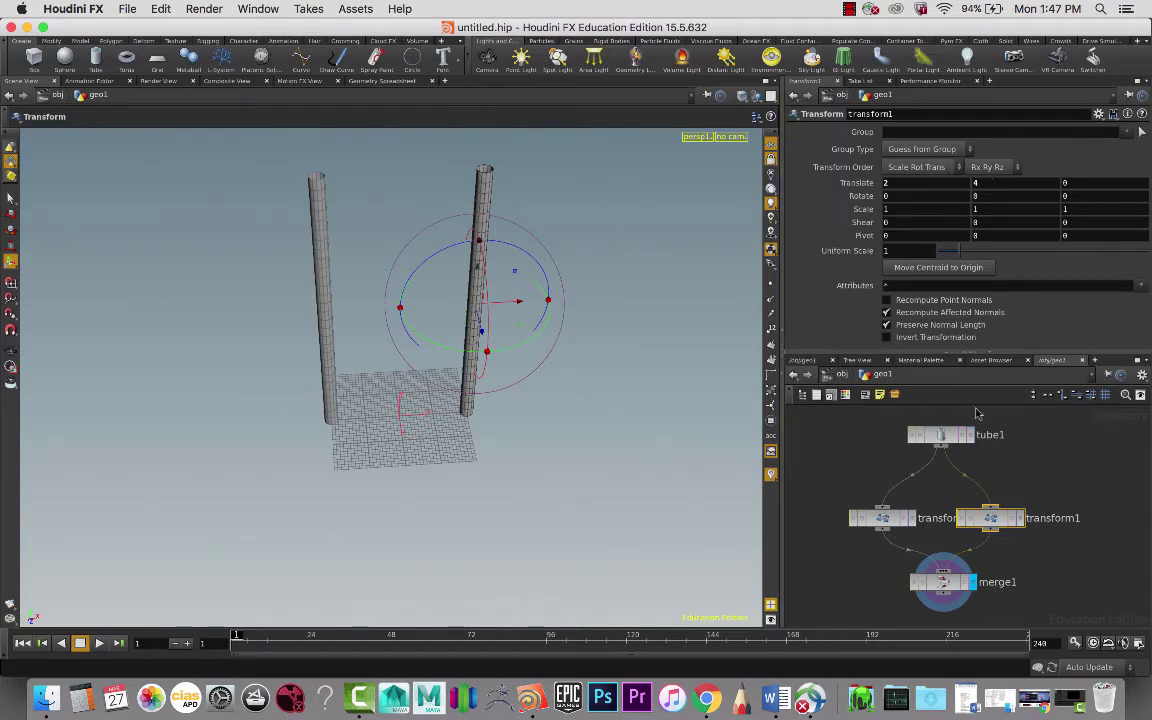
Step: Copy the tube's height parameter and paste it as a relative reference into the Y translate of transform1
{"action": "left_click", "coordinate": [944, 436]}
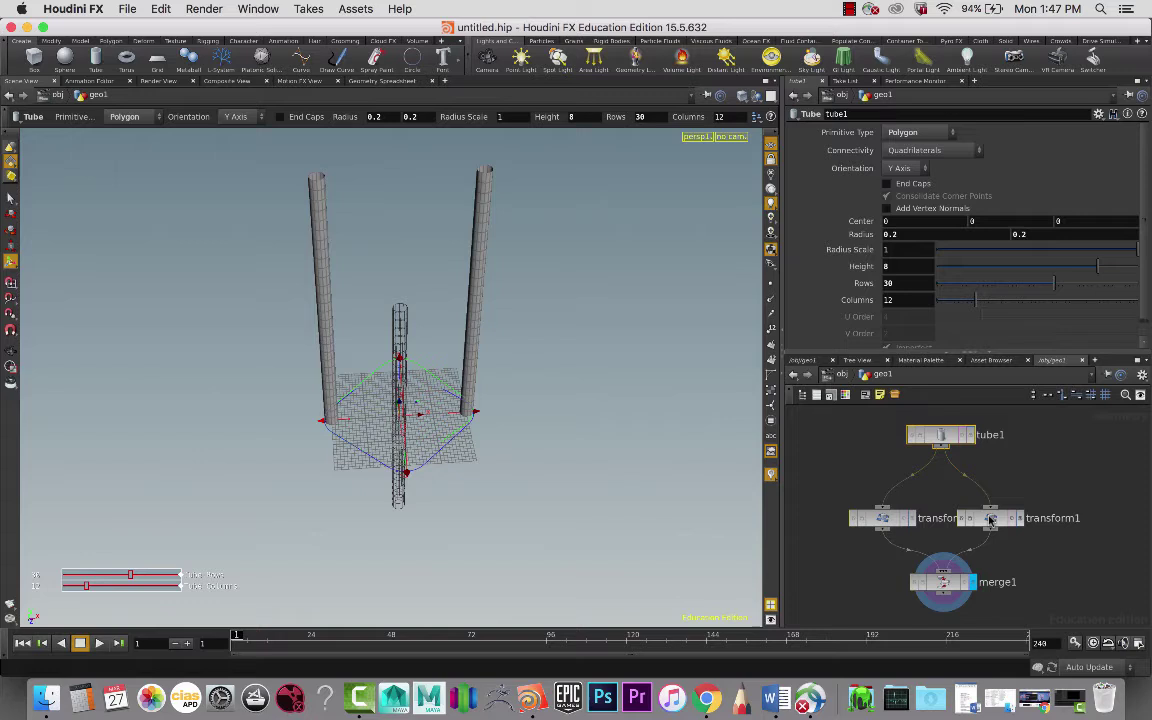
{"action": "right_click", "coordinate": [898, 269]}
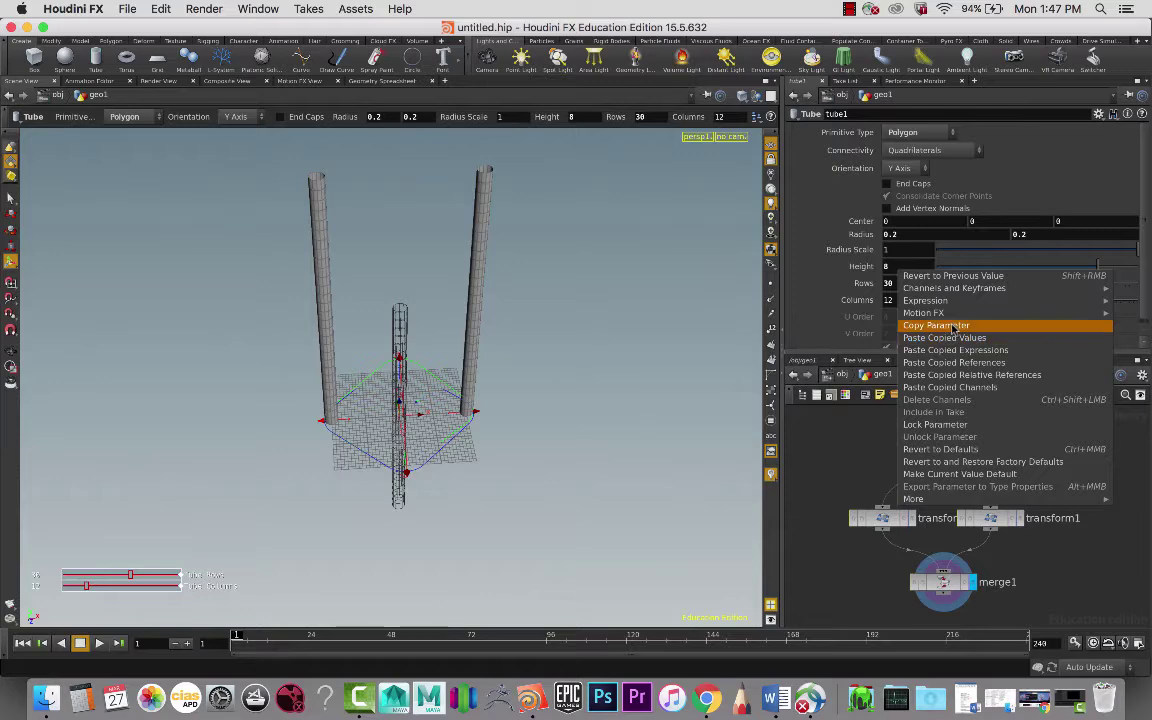
{"action": "left_click", "coordinate": [953, 326]}
{"action": "left_click", "coordinate": [990, 518]}
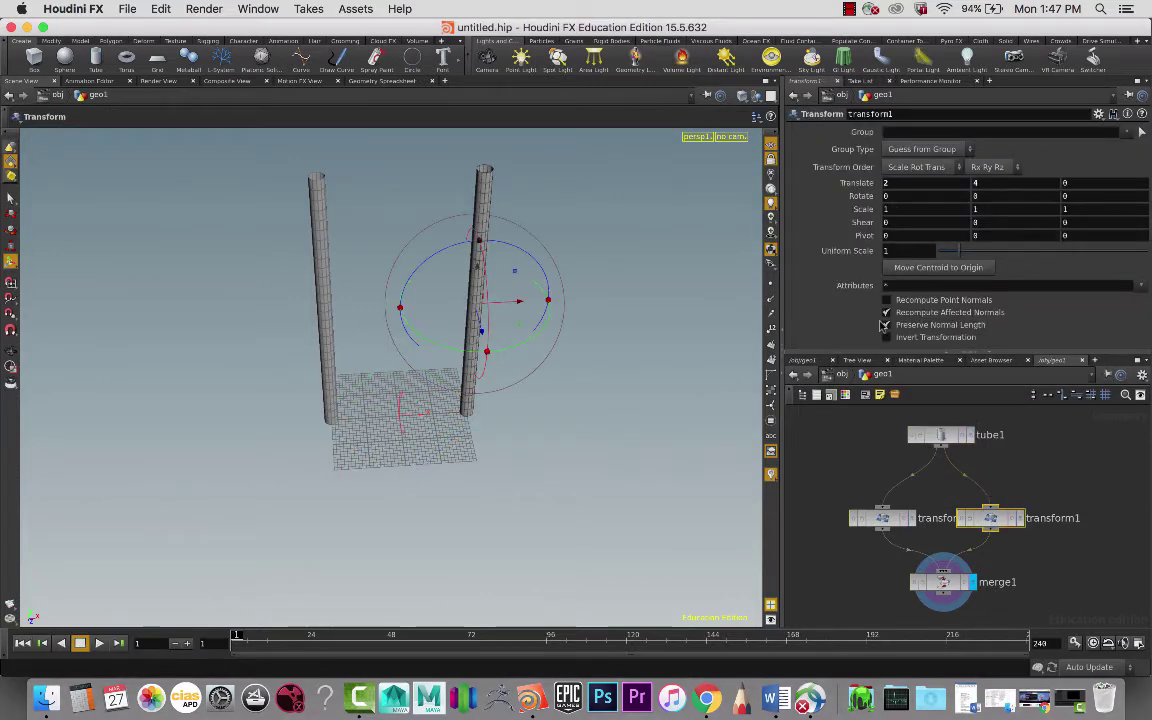
{"action": "right_click", "coordinate": [984, 182]}
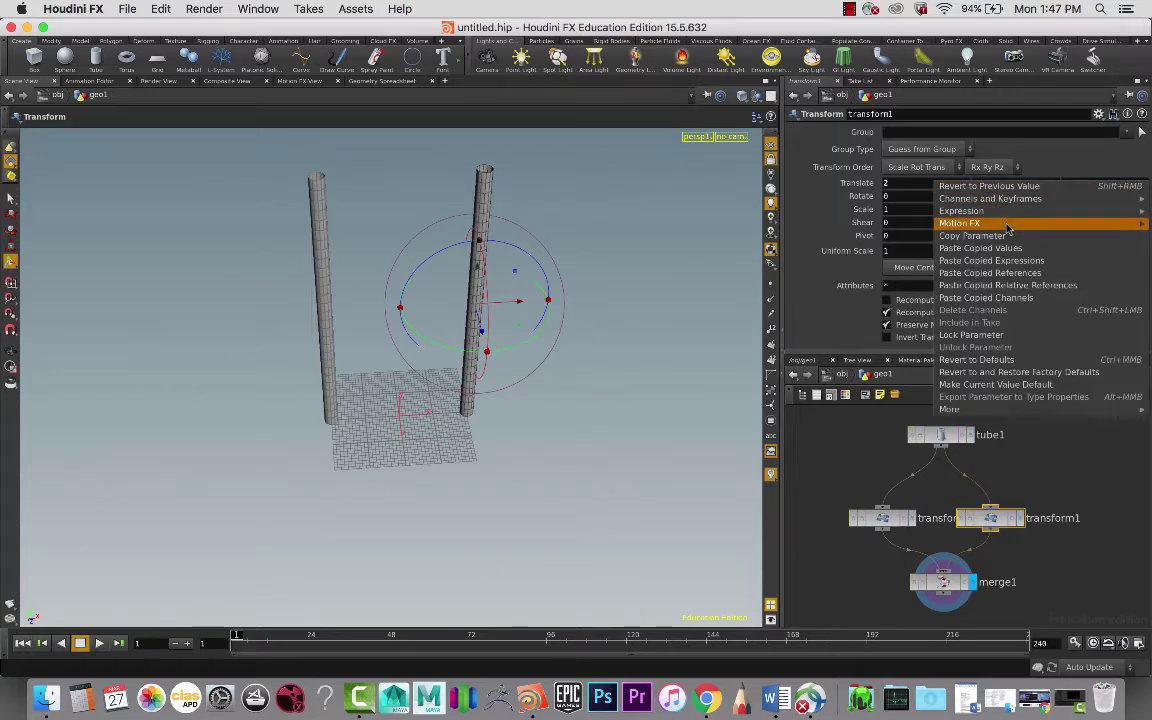
{"action": "left_click", "coordinate": [1007, 285]}
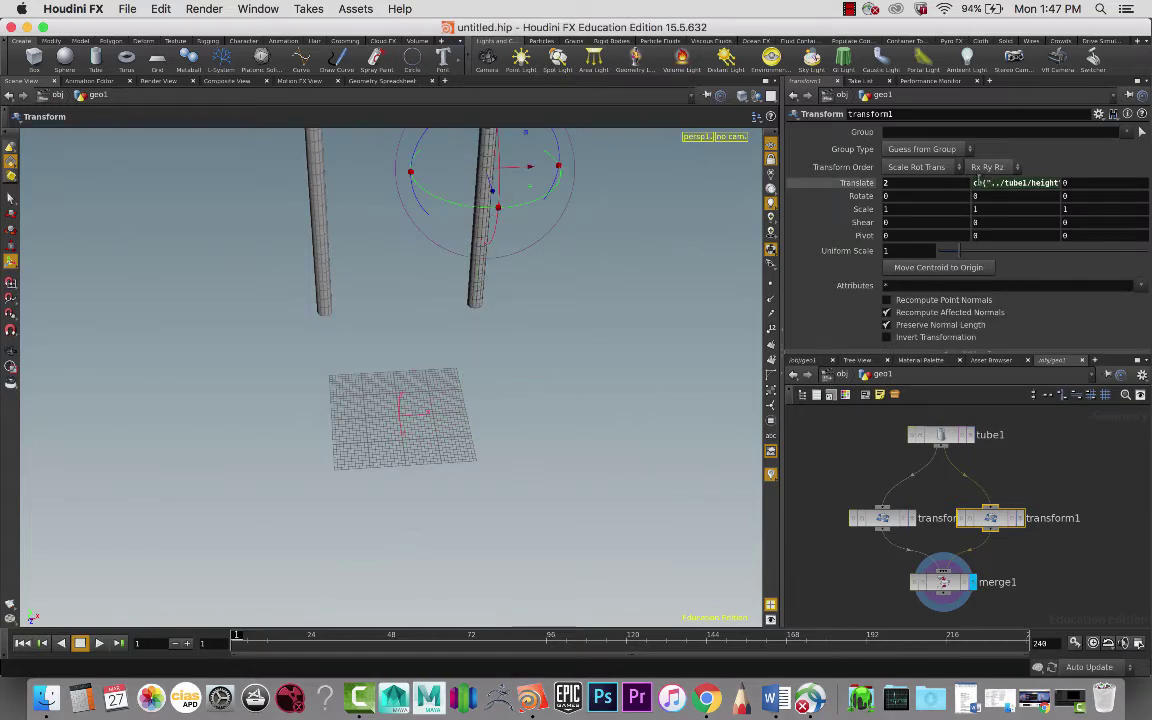
Step: Divide the Y translate reference of transform1 by 2, making the expression ch("../tube1/height")/2
{"action": "left_click", "coordinate": [1011, 184]}
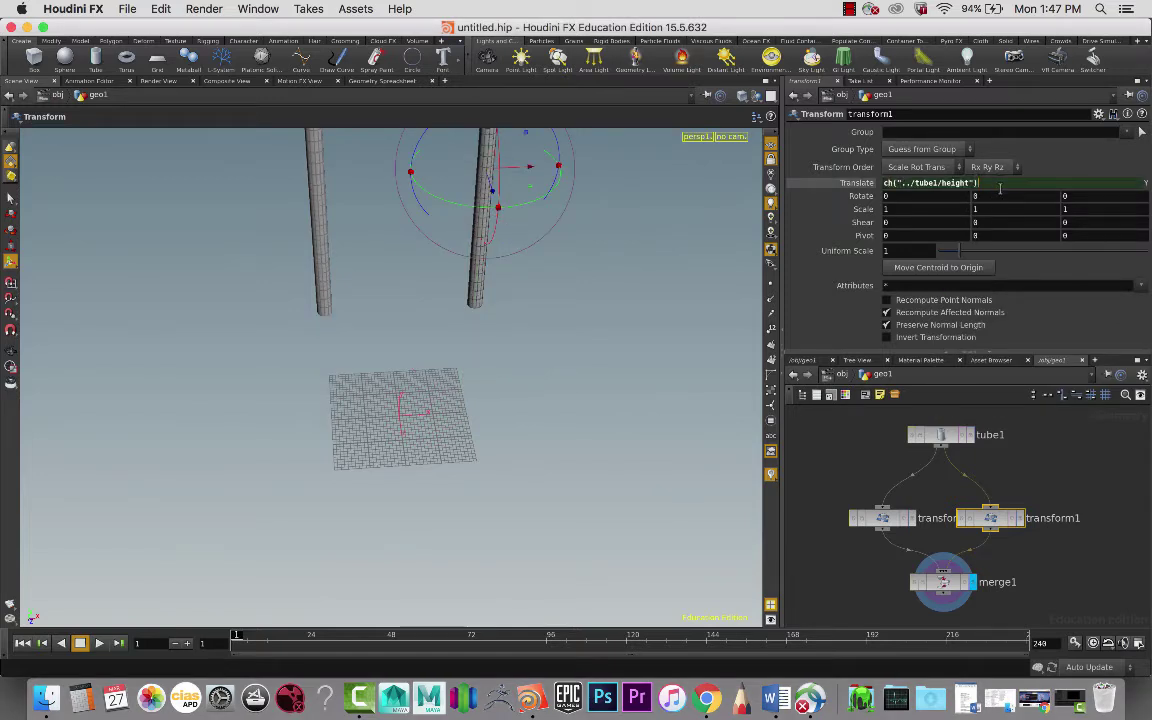
{"action": "type", "text": "/2"}
{"action": "key", "text": "Return"}
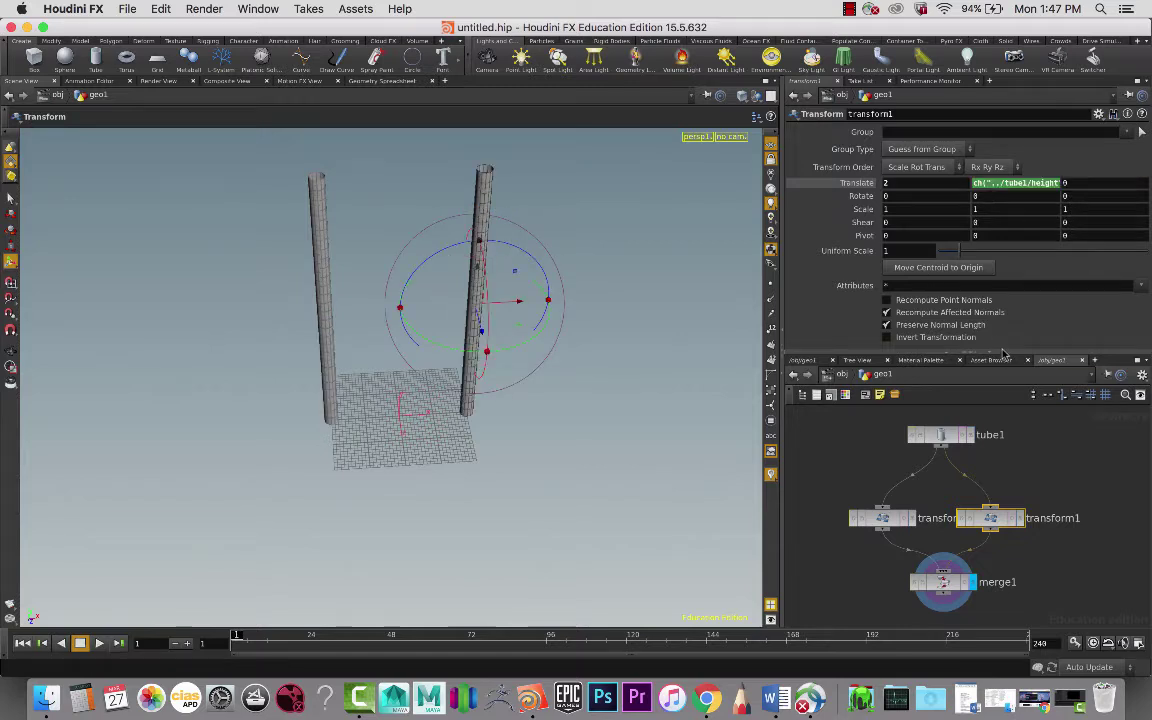
{"action": "key", "text": "Escape"}
{"action": "left_click_drag", "start_coordinate": [540, 399], "coordinate": [544, 386]}
{"action": "key", "text": "Return"}
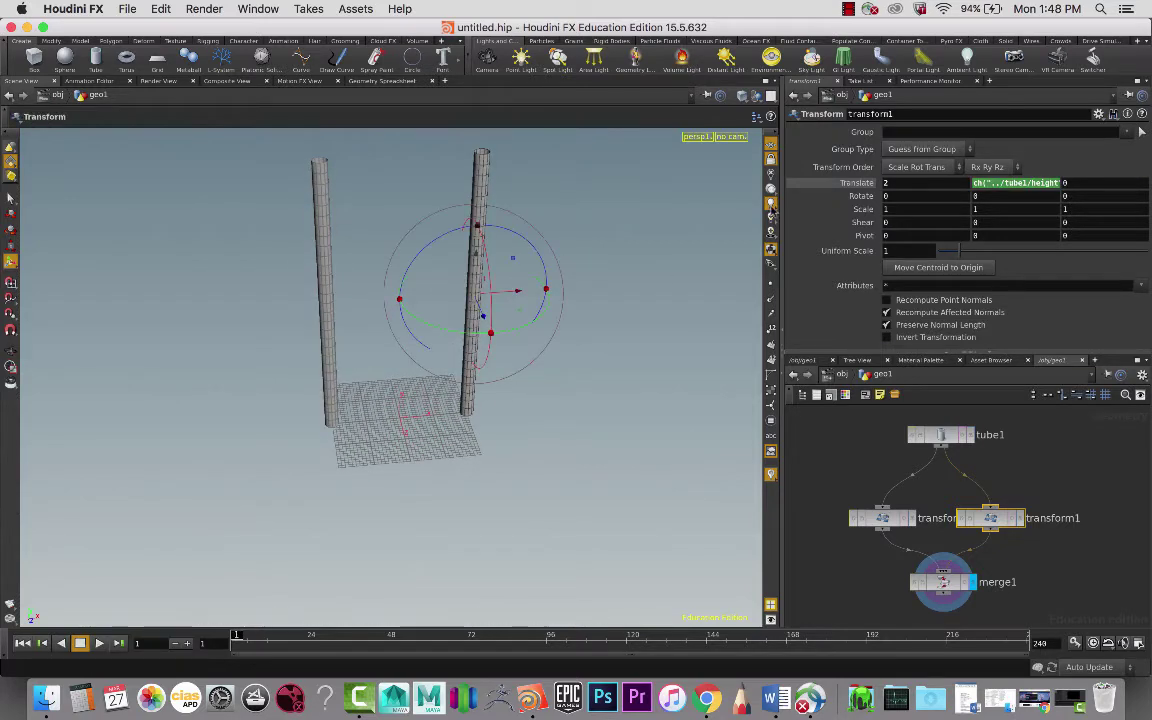
Step: Reduce the tube's height to about 5.53 and move the merge1 node further below the two transform nodes
{"action": "left_click", "coordinate": [940, 434]}
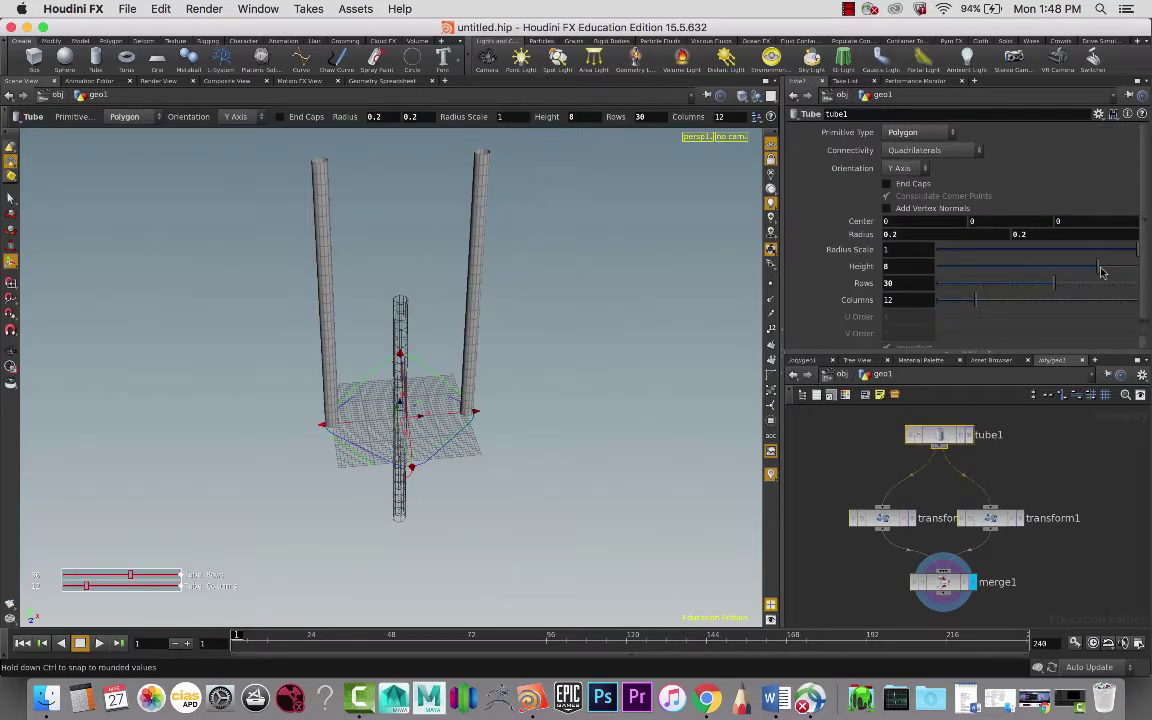
{"action": "left_click_drag", "start_coordinate": [1102, 269], "coordinate": [1047, 296]}
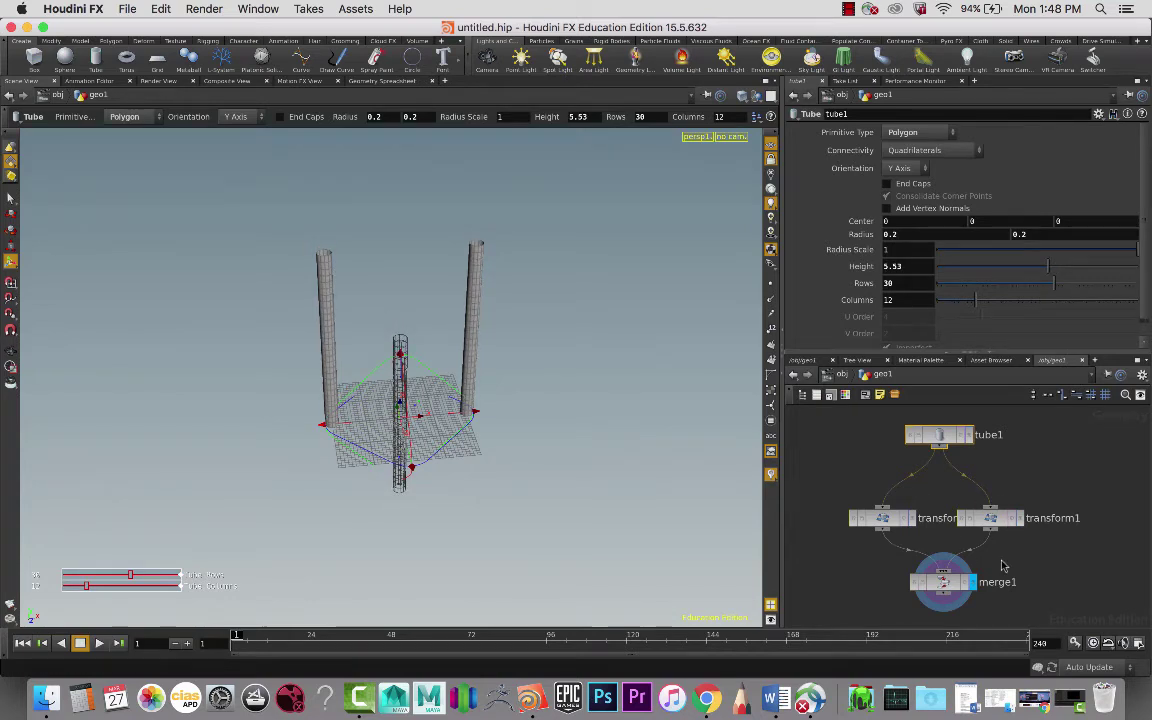
{"action": "middle_click_drag", "start_coordinate": [1045, 574], "coordinate": [1085, 543]}
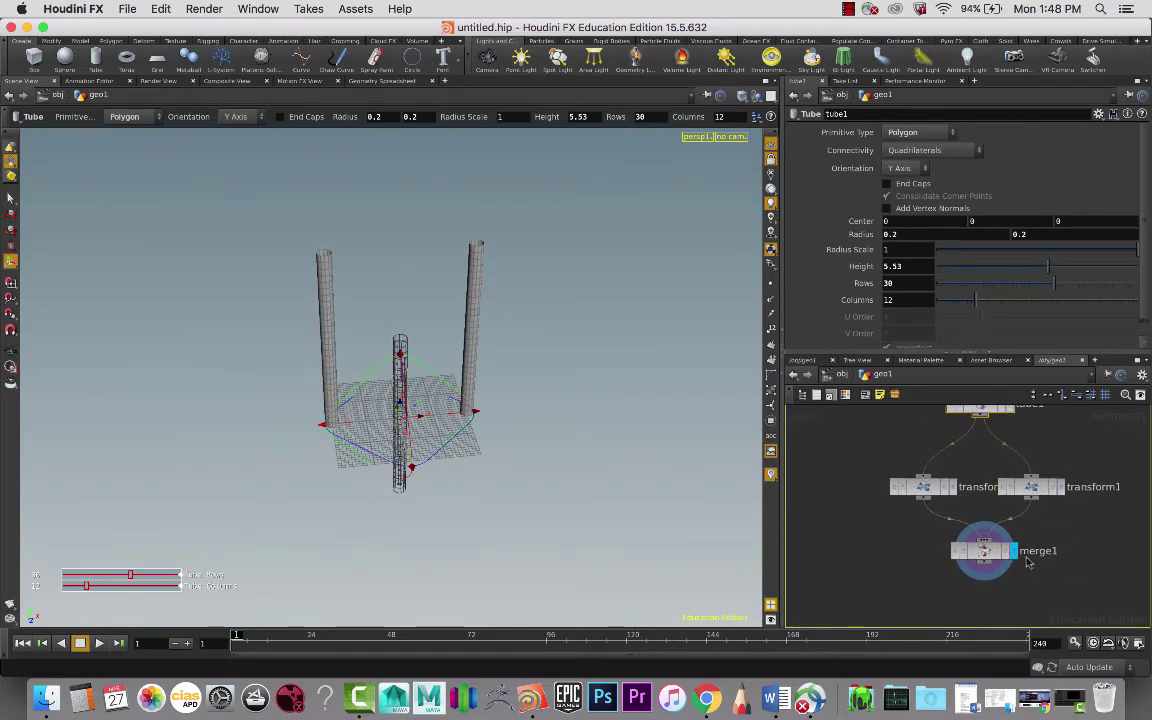
{"action": "left_click_drag", "start_coordinate": [986, 552], "coordinate": [978, 597]}
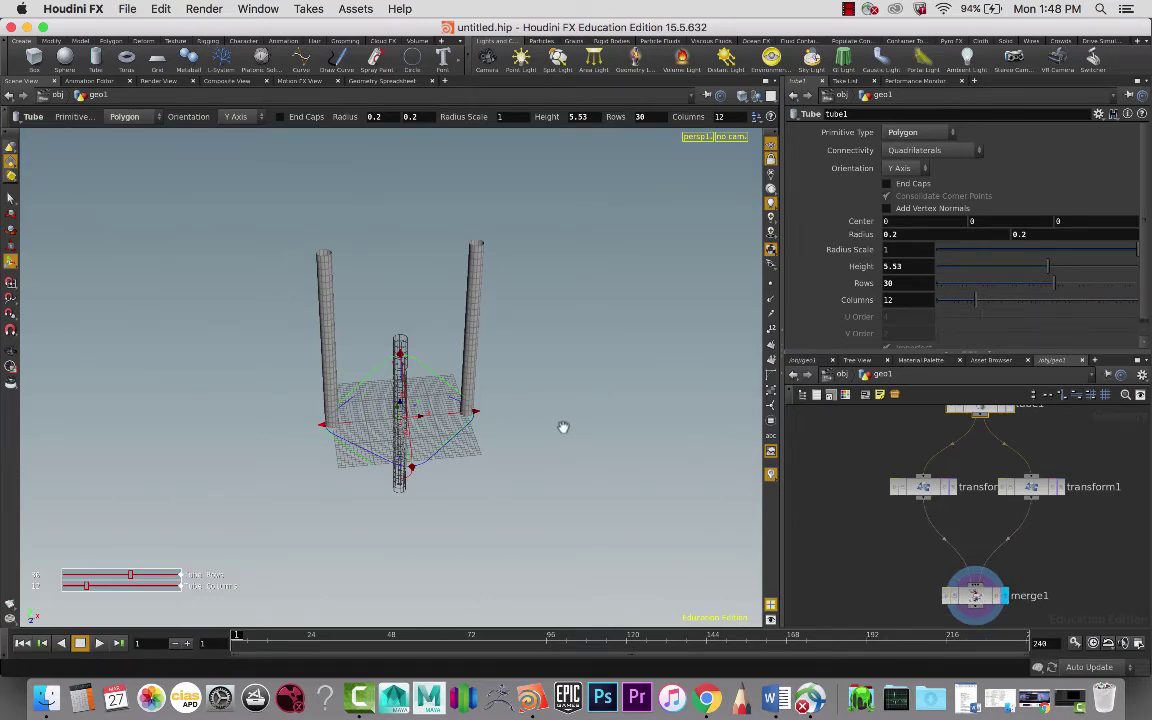
Step: Set the Z translate of transform1 to 1 so both linked tubes shift along Z
{"action": "left_click_drag", "start_coordinate": [563, 427], "coordinate": [727, 488]}
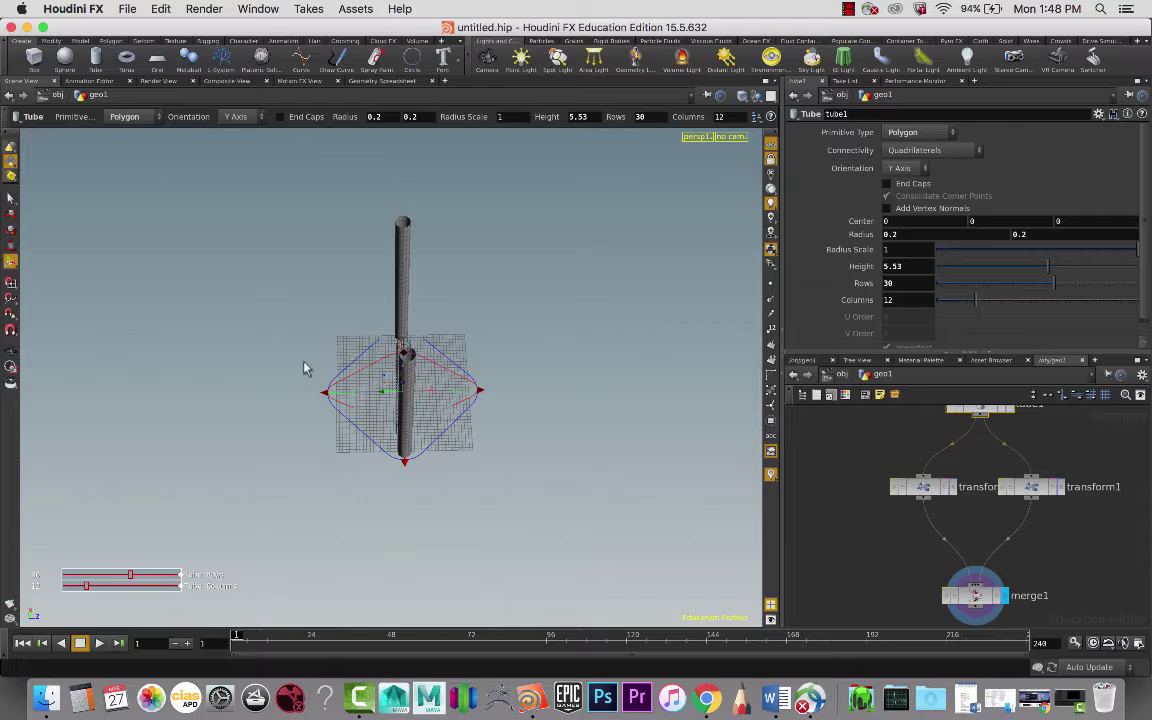
{"action": "key", "text": "s"}
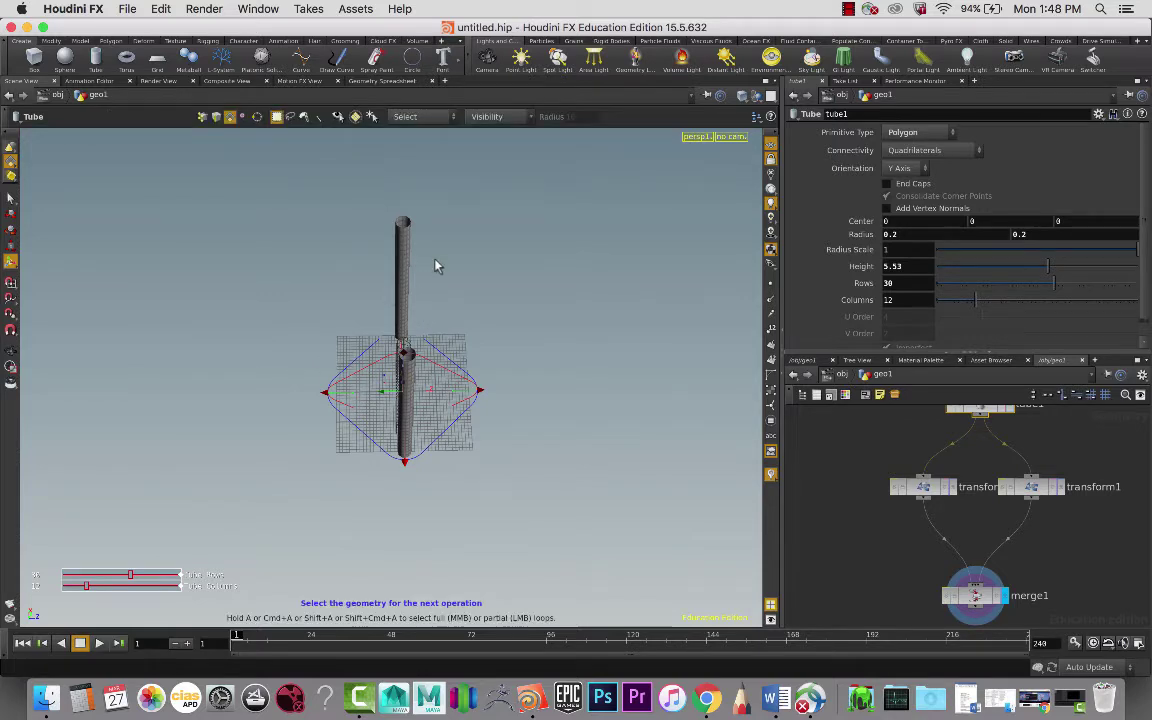
{"action": "left_click", "coordinate": [1030, 488]}
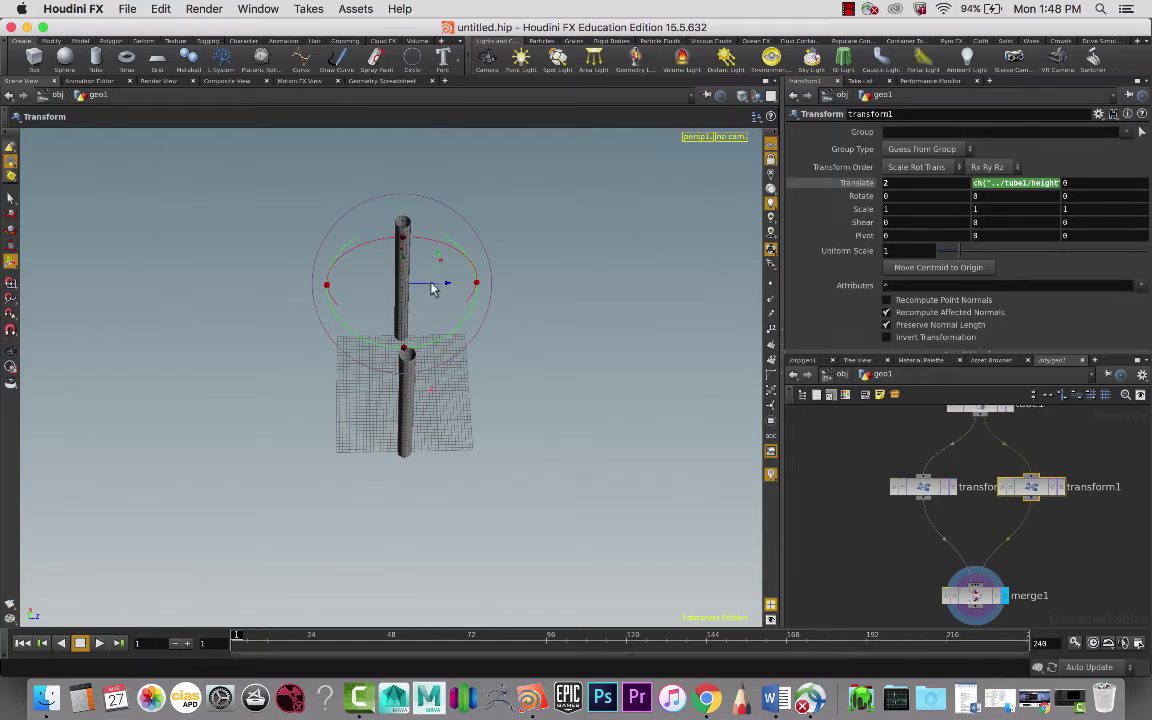
{"action": "key", "text": "s"}
{"action": "middle_click_drag", "start_coordinate": [1080, 183], "coordinate": [1095, 156]}
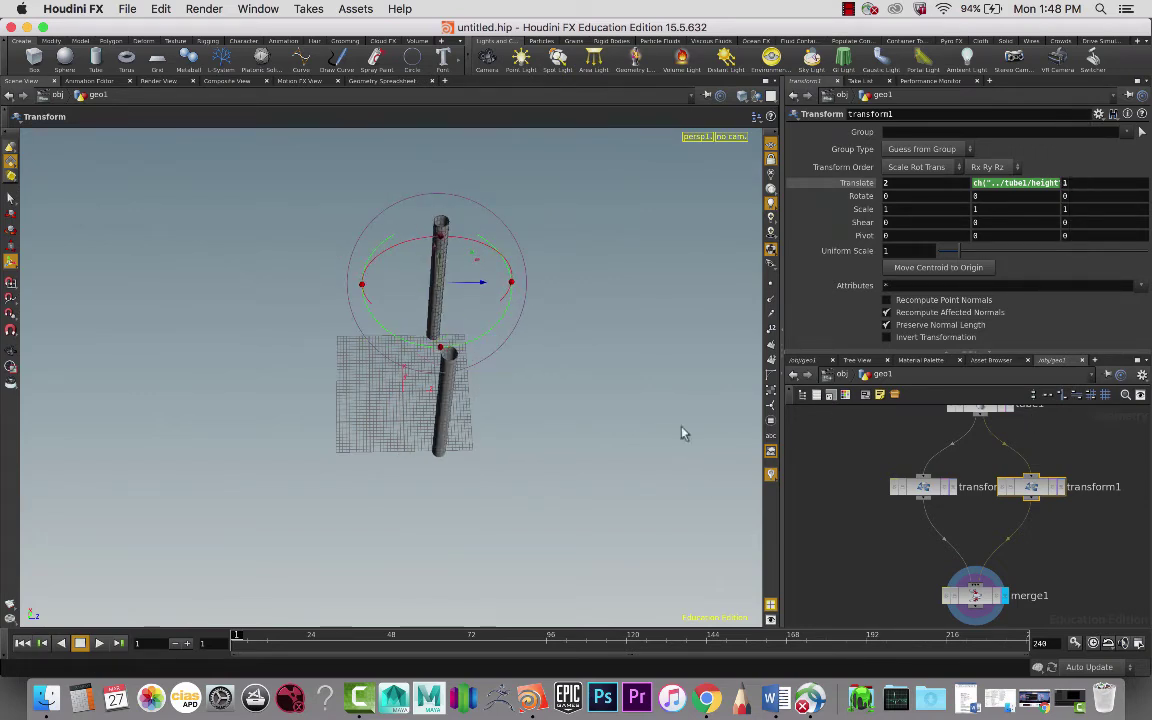
{"action": "left_click_drag", "start_coordinate": [494, 424], "coordinate": [390, 390]}
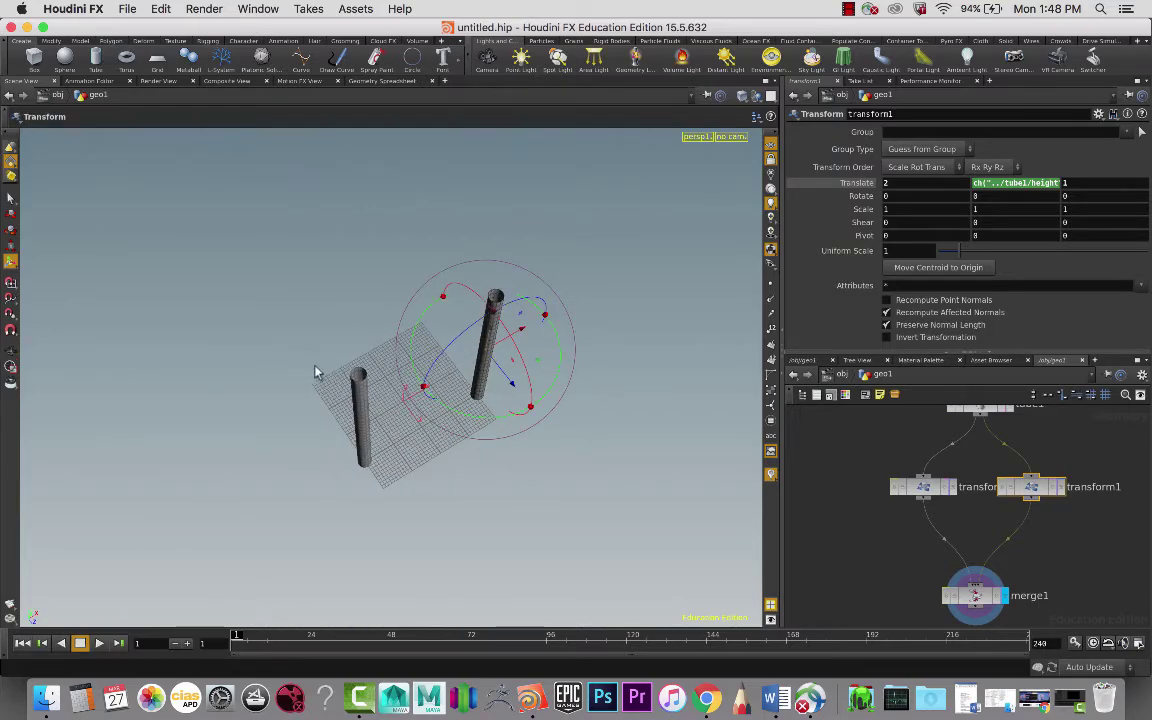
{"action": "left_click_drag", "start_coordinate": [434, 411], "coordinate": [458, 314]}
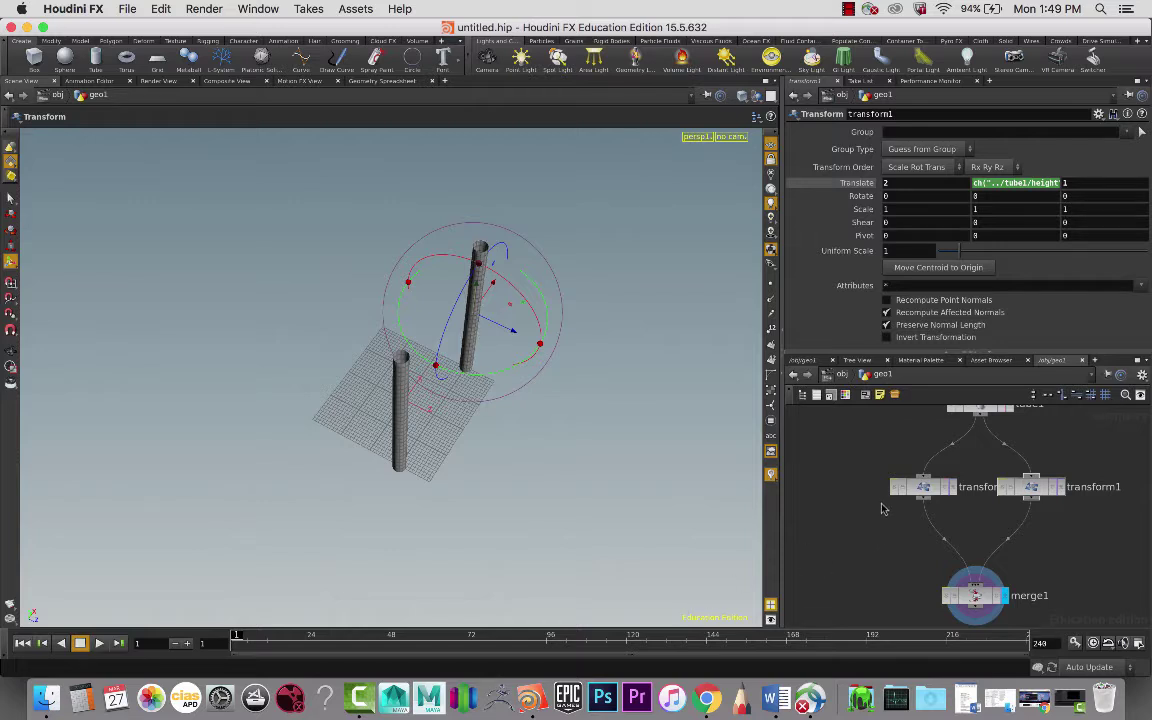
Step: Duplicate the transform2 node, place the copy on the outer side of it and connect the copy to merge1
{"action": "left_click", "coordinate": [925, 487]}
{"action": "key", "text": "super+c"}
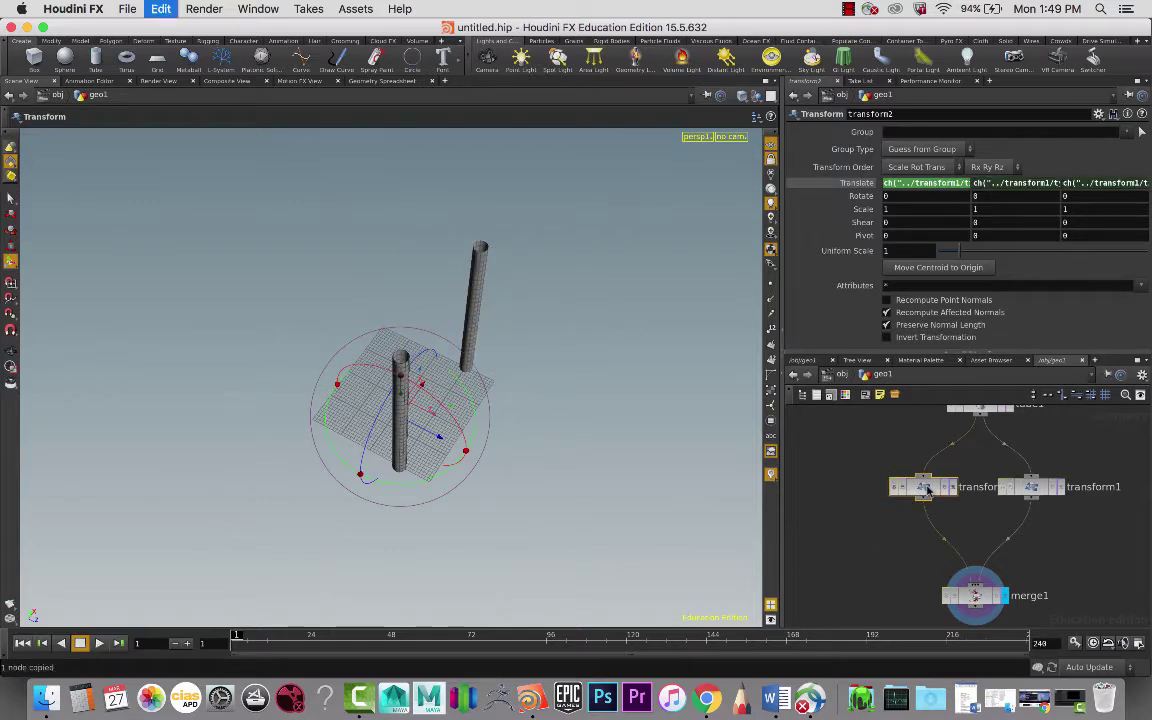
{"action": "key", "text": "super+v"}
{"action": "left_click", "coordinate": [838, 487]}
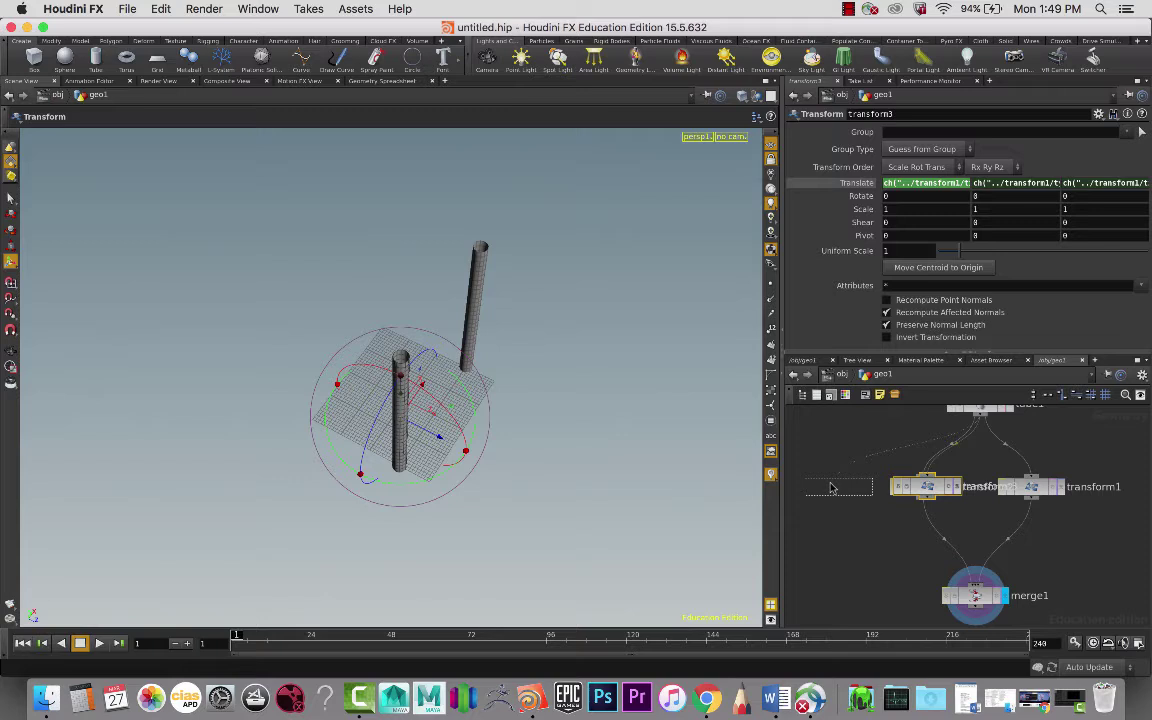
{"action": "left_click_drag", "start_coordinate": [851, 508], "coordinate": [916, 559]}
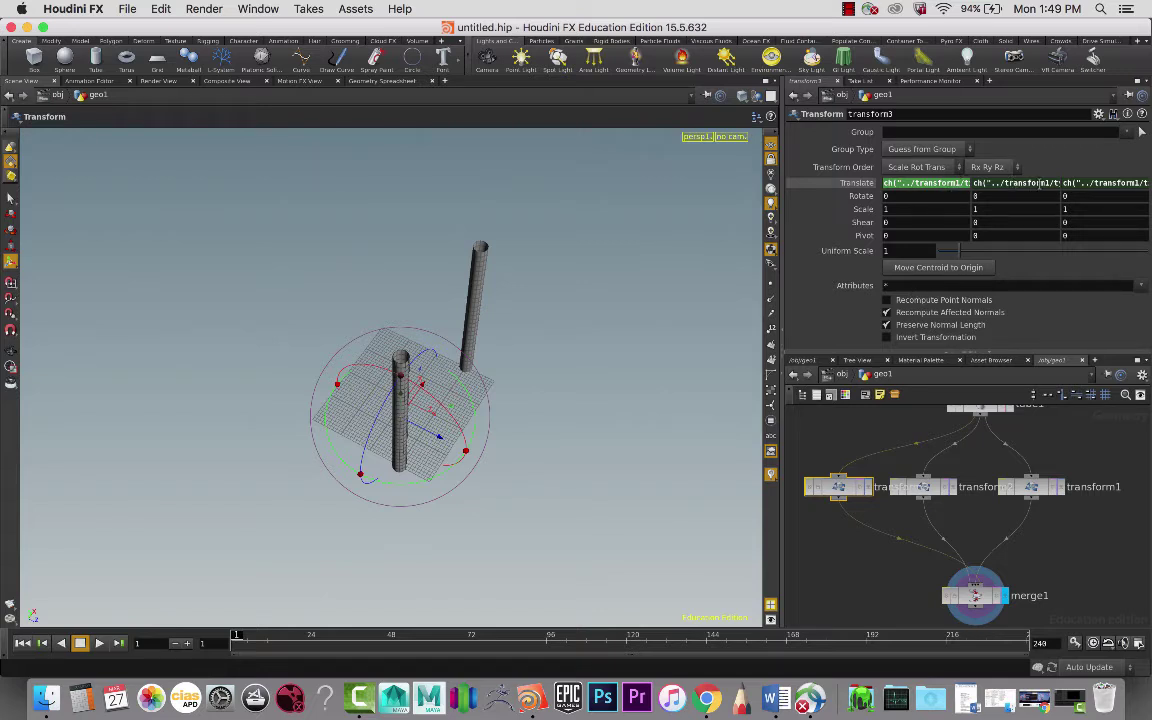
Step: Multiply the Z translate reference of transform3 by -1, making the expression ch("../transform1/tz")*-1
{"action": "left_click", "coordinate": [1093, 182]}
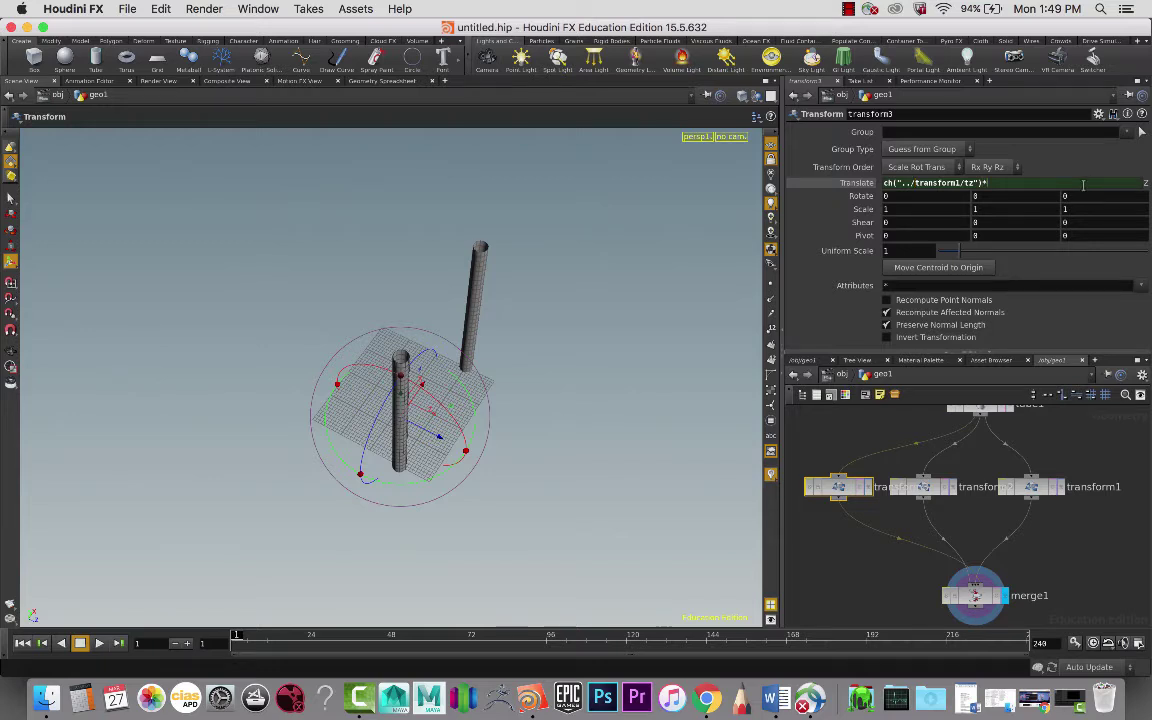
{"action": "type", "text": "*-1"}
{"action": "key", "text": "Return"}
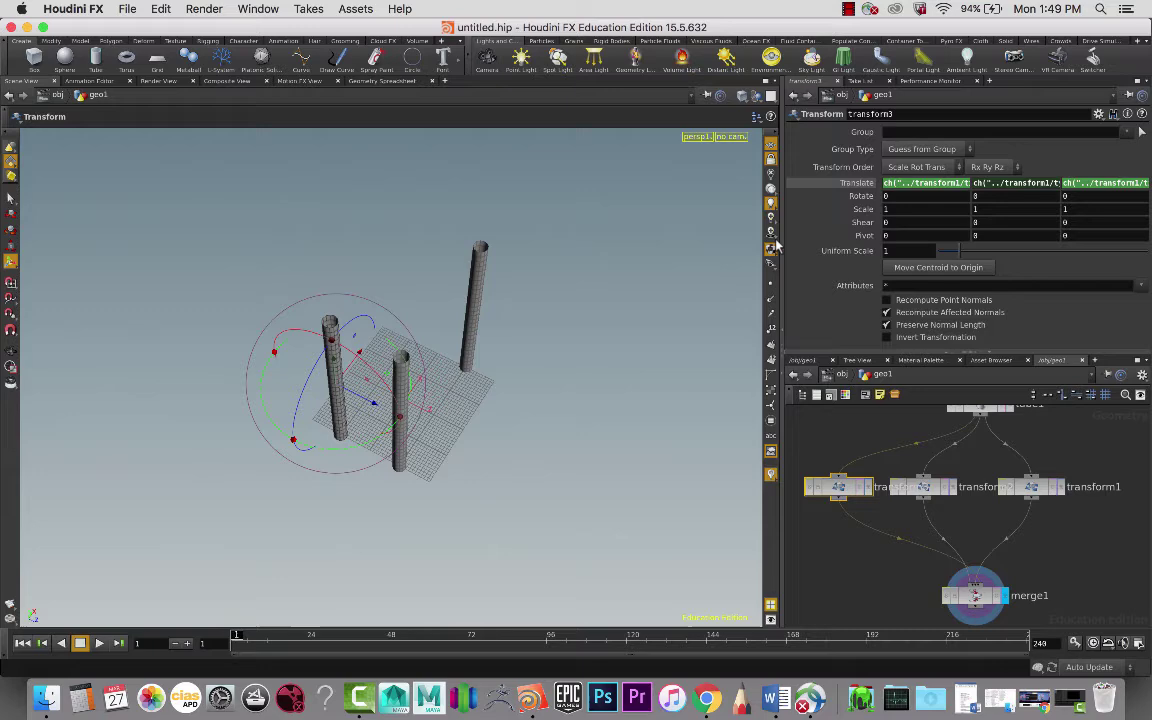
{"action": "key", "text": "Escape"}
{"action": "mouse_move", "coordinate": [486, 432]}
{"action": "left_mouse_down"}
{"action": "mouse_move", "coordinate": [560, 380]}
{"action": "mouse_move", "coordinate": [501, 406]}
{"action": "mouse_move", "coordinate": [528, 416]}
{"action": "mouse_move", "coordinate": [506, 429]}
{"action": "left_mouse_up"}
{"action": "key", "text": "Return"}
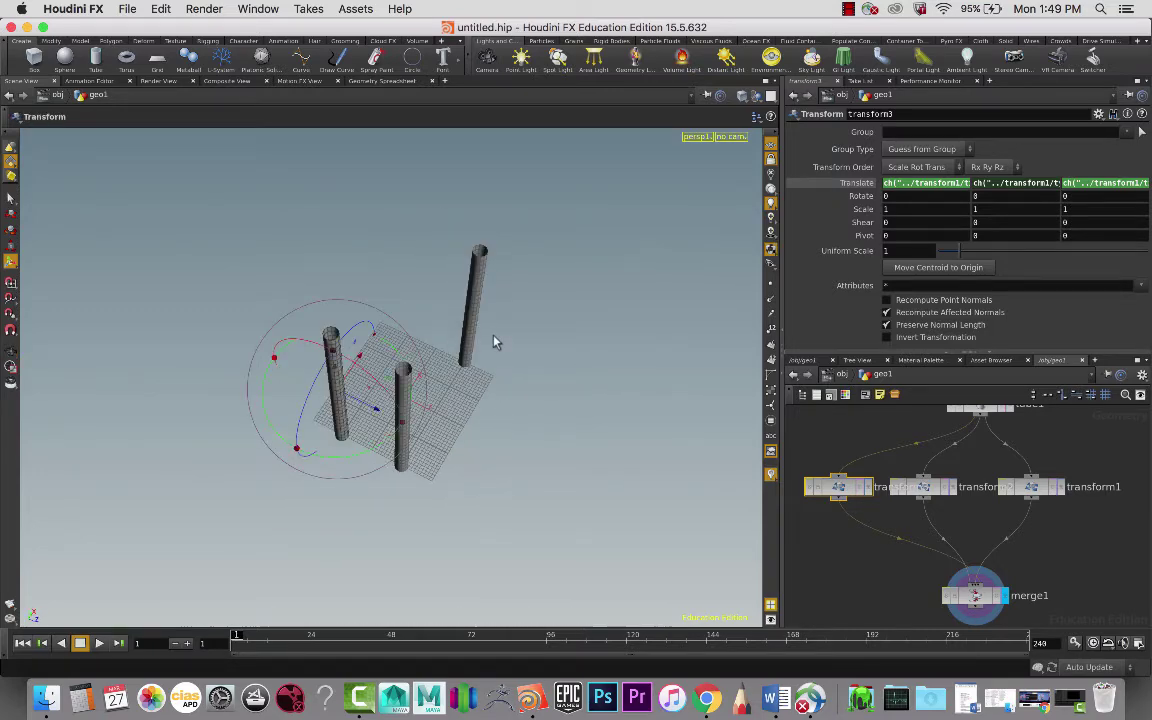
Step: Duplicate the transform2 node again and place the copy on the outer side of transform1
{"action": "key", "text": "s"}
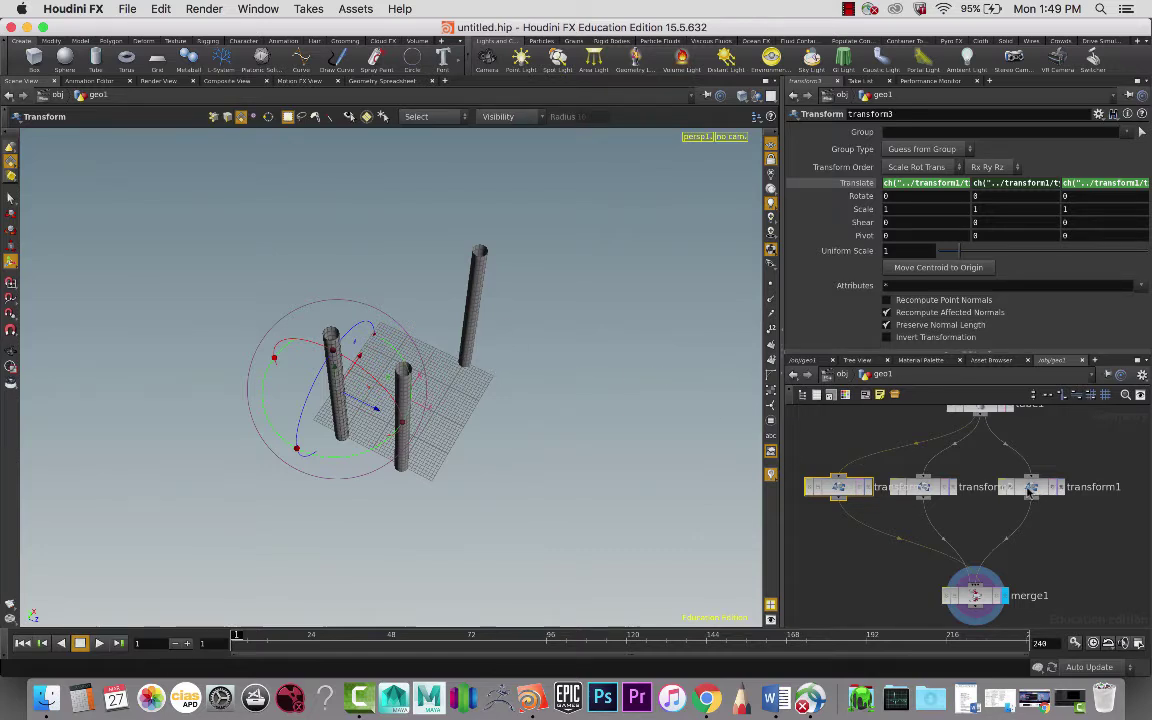
{"action": "left_click", "coordinate": [1063, 491]}
{"action": "mouse_move", "coordinate": [1099, 464]}
{"action": "middle_mouse_down"}
{"action": "mouse_move", "coordinate": [1049, 463]}
{"action": "mouse_move", "coordinate": [1096, 464]}
{"action": "middle_mouse_up"}
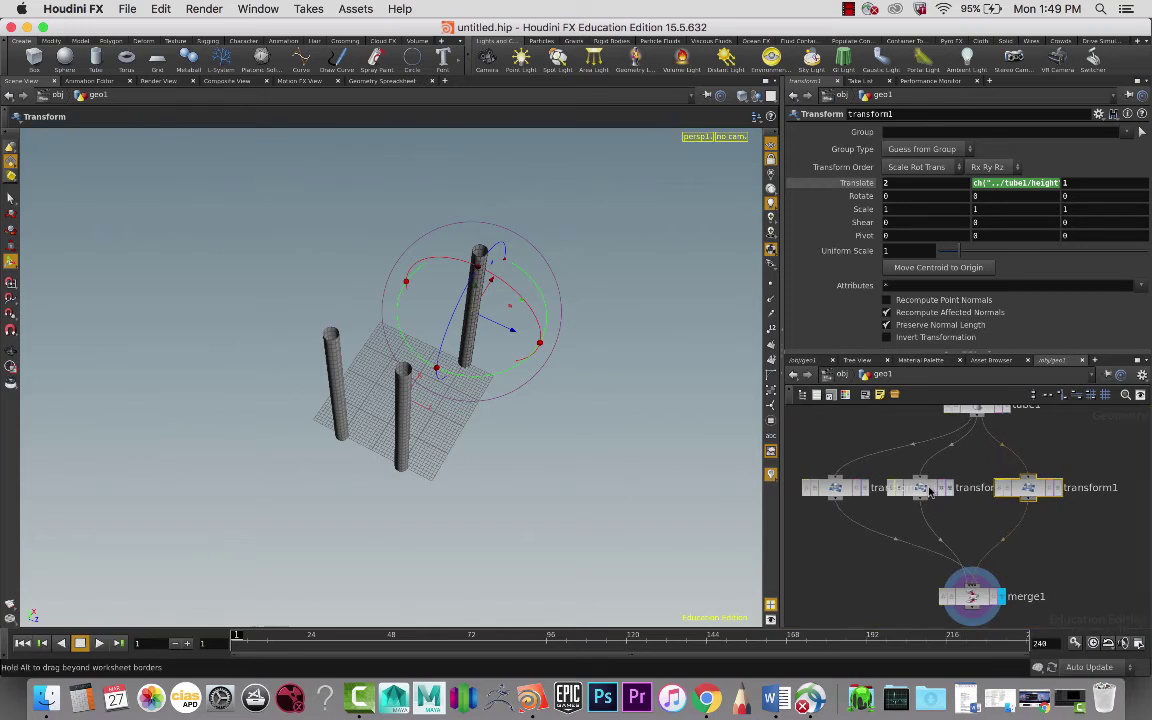
{"action": "left_click", "coordinate": [928, 488]}
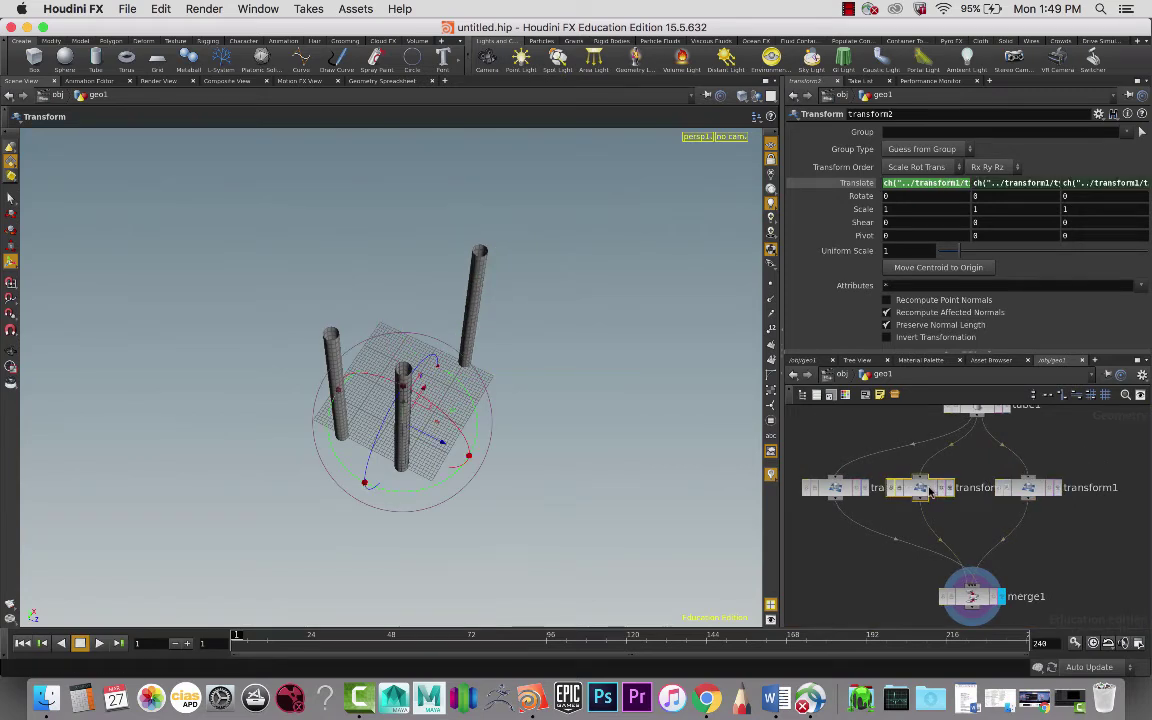
{"action": "key", "text": "super+c"}
{"action": "key", "text": "super+v"}
{"action": "left_click_drag", "start_coordinate": [930, 490], "coordinate": [1124, 489]}
{"action": "middle_click_drag", "start_coordinate": [1115, 437], "coordinate": [1019, 441]}
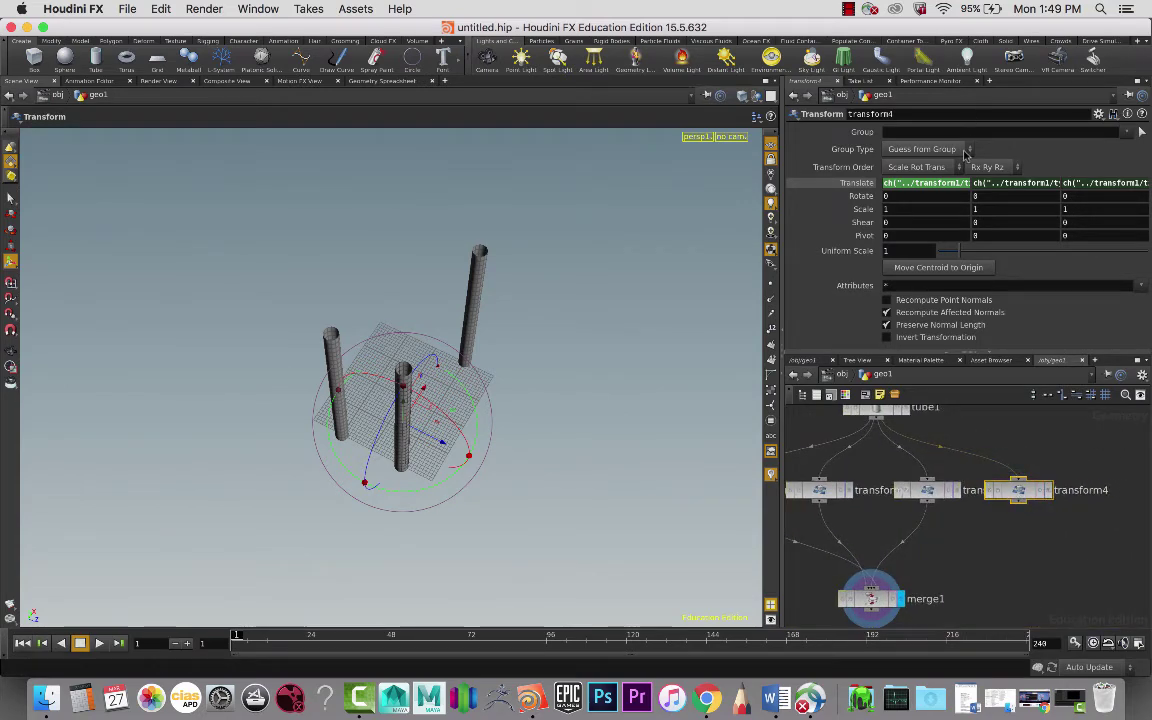
Step: Remove the *-1 multiplier from the X translate expression of transform4, leaving ch("../transform1/tx")
{"action": "left_click", "coordinate": [965, 183]}
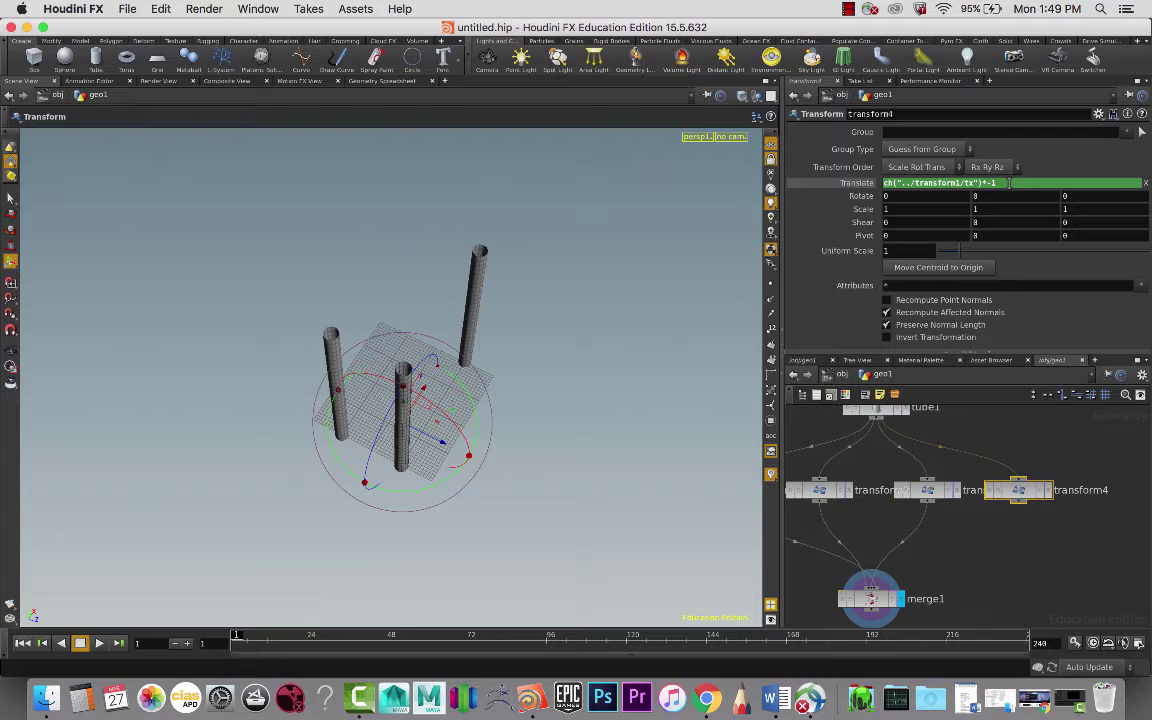
{"action": "key", "text": "Tab"}
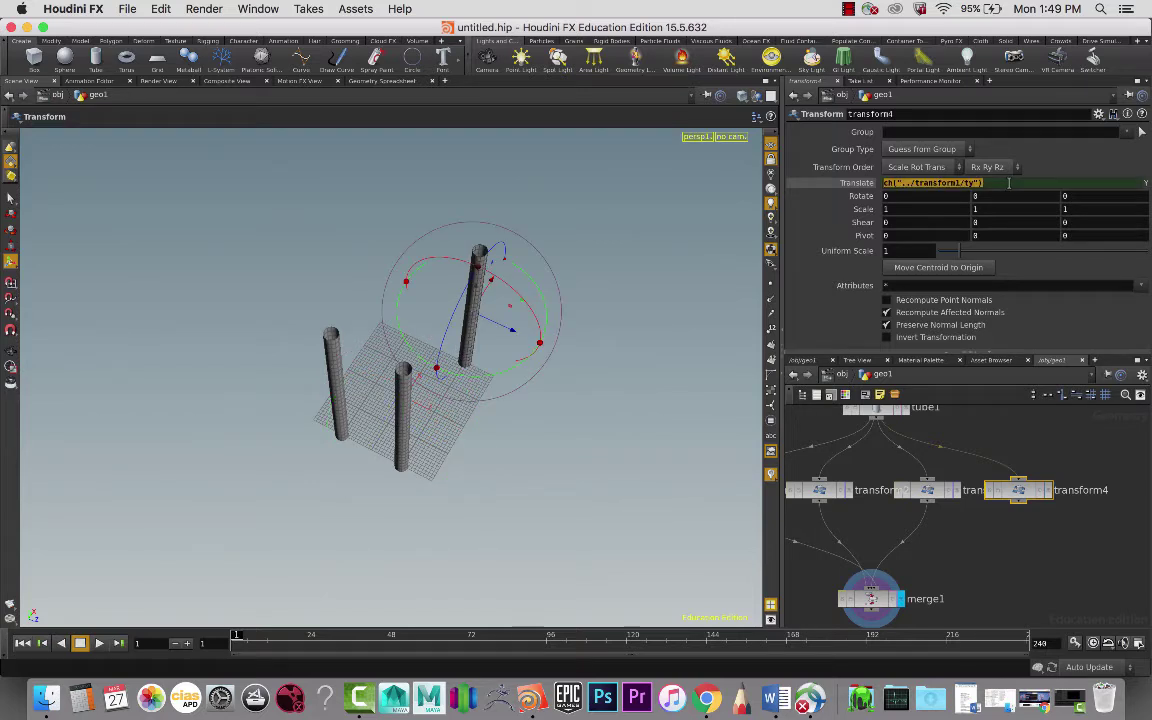
{"action": "key", "text": "Return"}
Step: Multiply the Z translate reference of transform4 by -1, giving ch("../transform1/tz")*-1, and connect the node to merge1
{"action": "left_click", "coordinate": [1098, 182]}
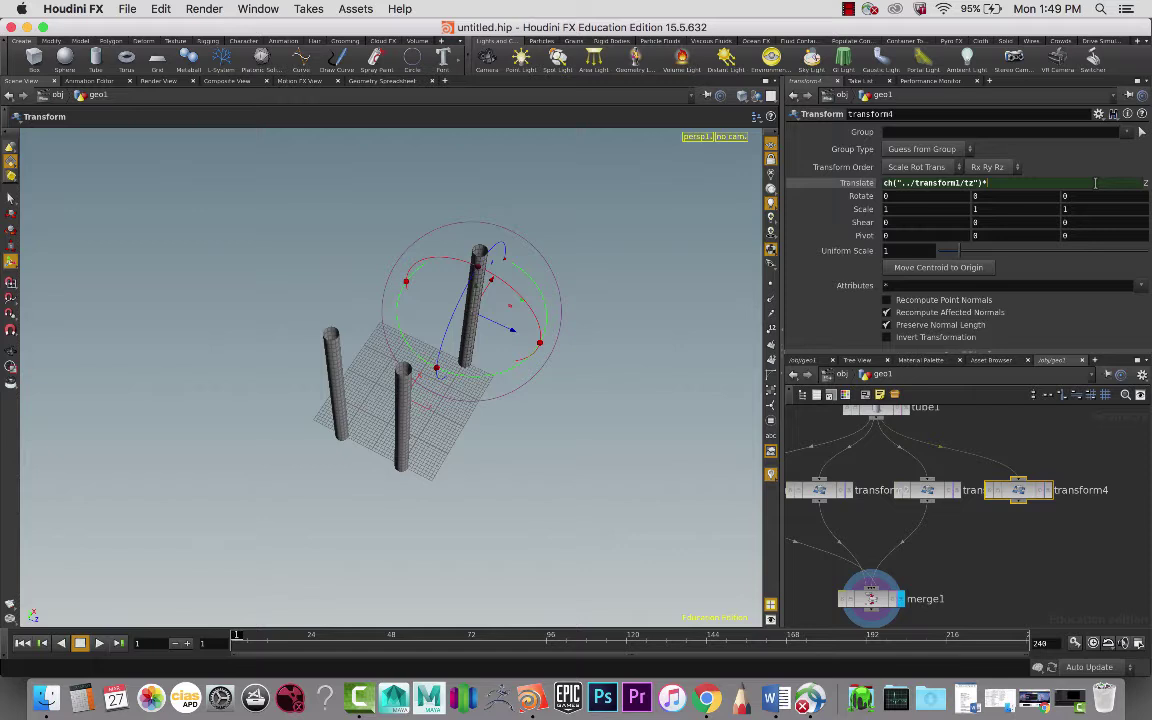
{"action": "type", "text": "*-1"}
{"action": "key", "text": "Return"}
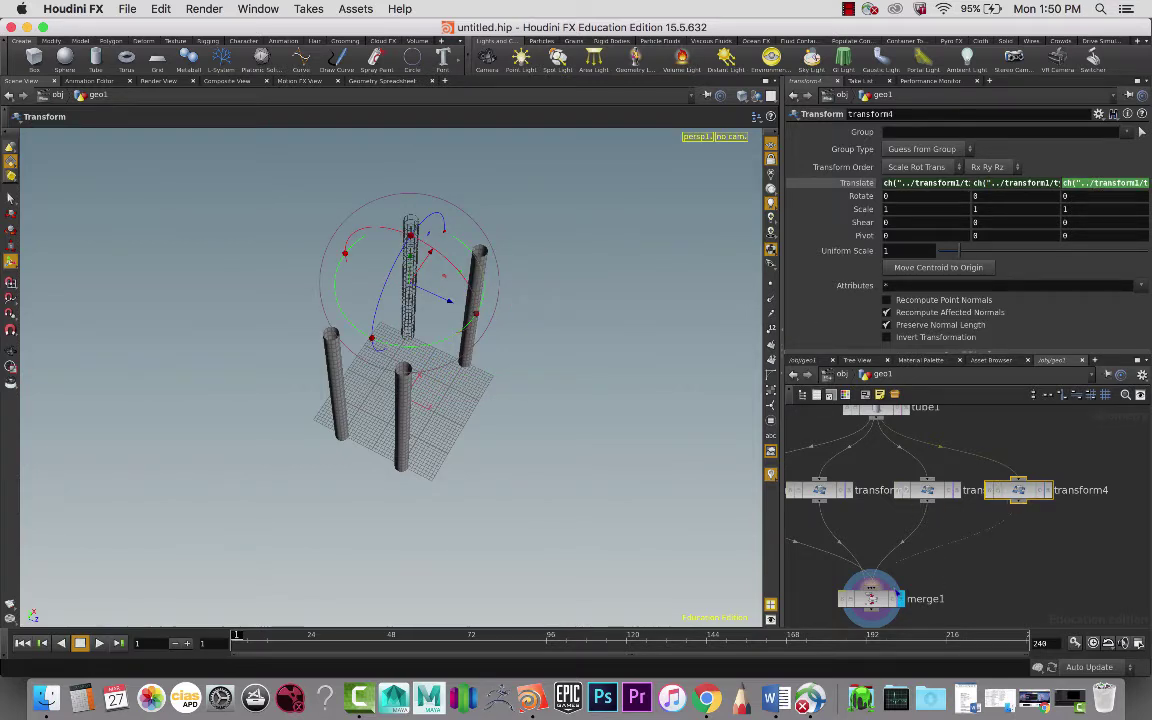
{"action": "key", "text": "Escape"}
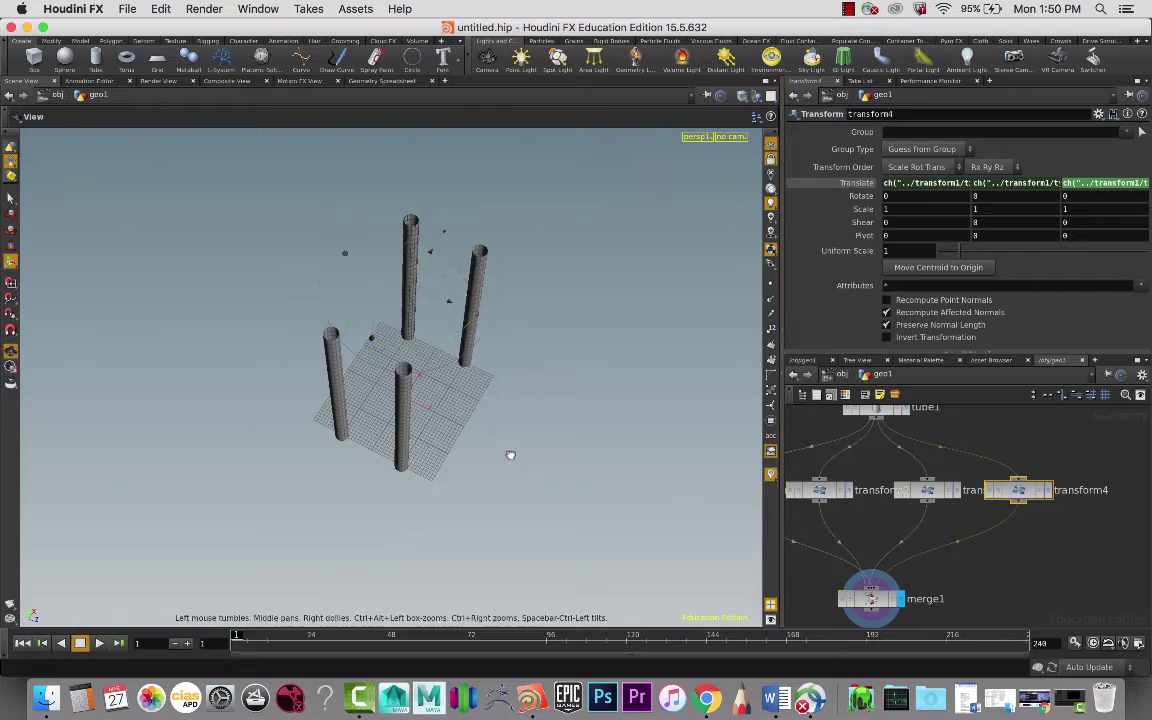
{"action": "left_click_drag", "start_coordinate": [509, 453], "coordinate": [377, 323]}
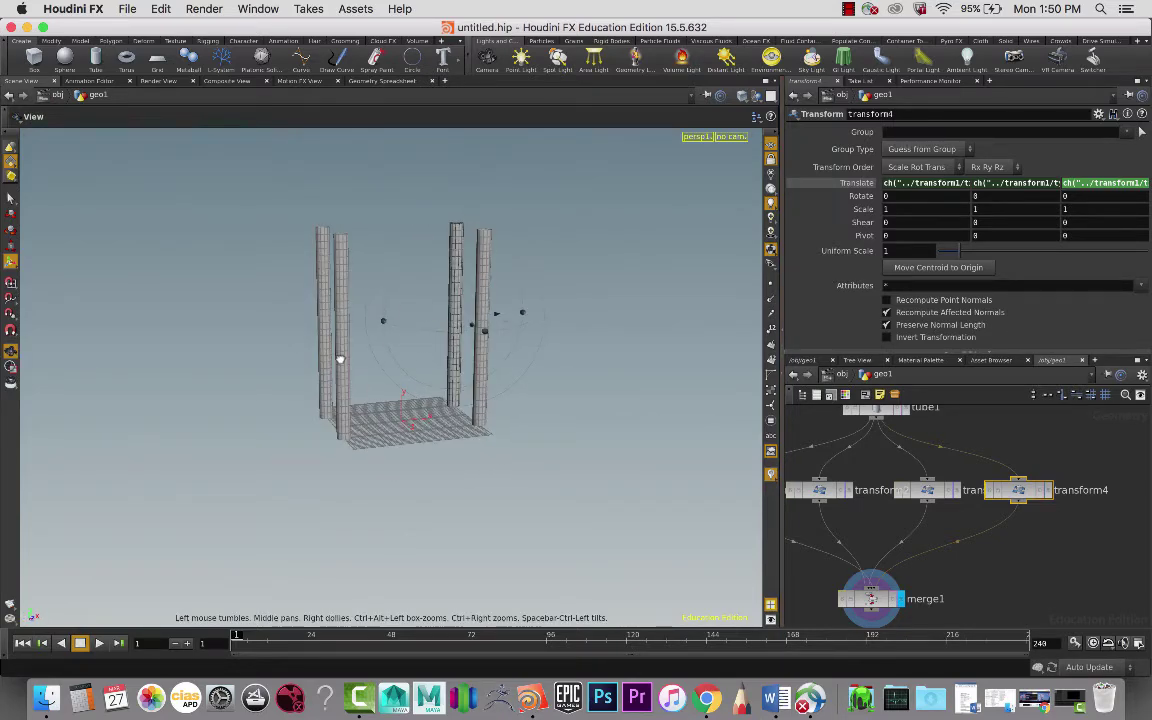
{"action": "left_click_drag", "start_coordinate": [307, 324], "coordinate": [494, 393]}
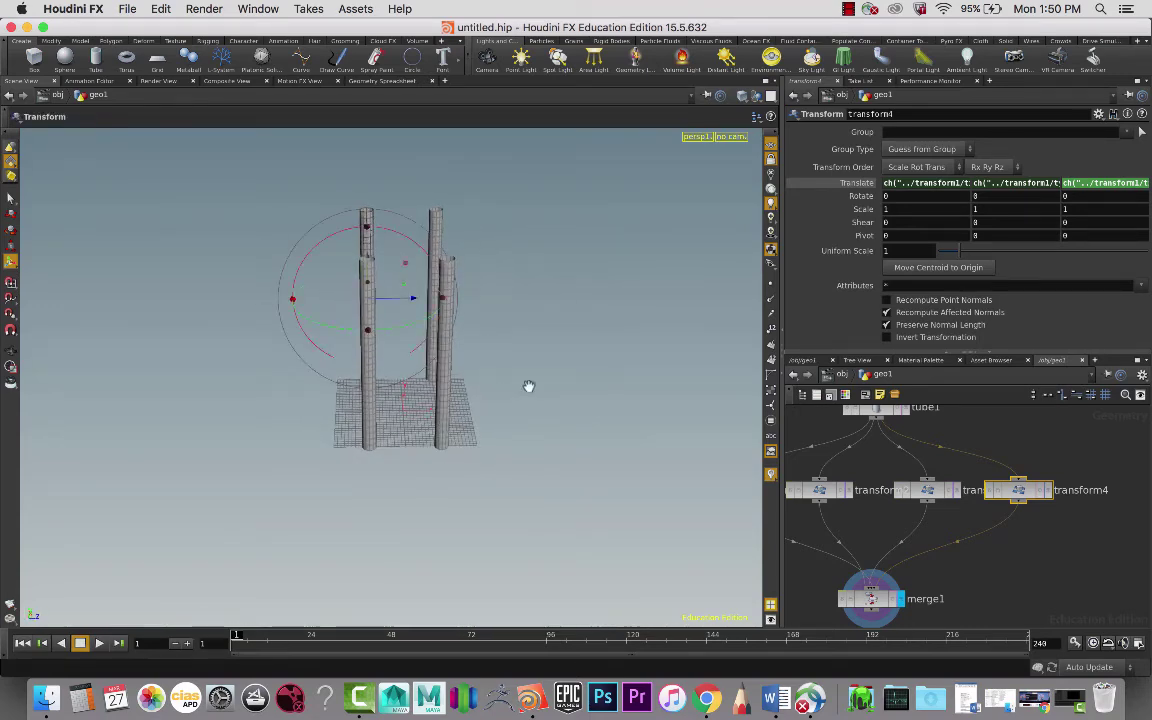
Step: Examine the four merged tubes from several sides and review the whole node network
{"action": "left_click_drag", "start_coordinate": [542, 345], "coordinate": [392, 330]}
{"action": "key", "text": "t"}
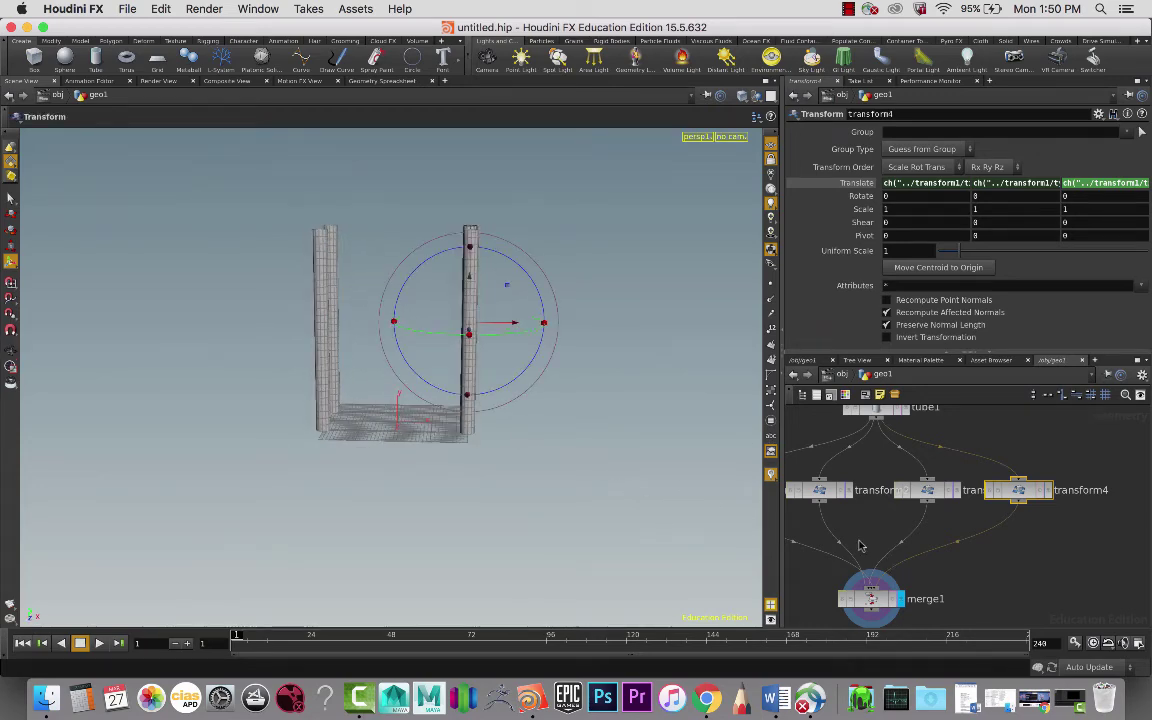
{"action": "middle_click_drag", "start_coordinate": [959, 558], "coordinate": [1038, 531]}
{"action": "scroll", "coordinate": [1038, 531], "scroll_direction": "down", "scroll_amount": 2}
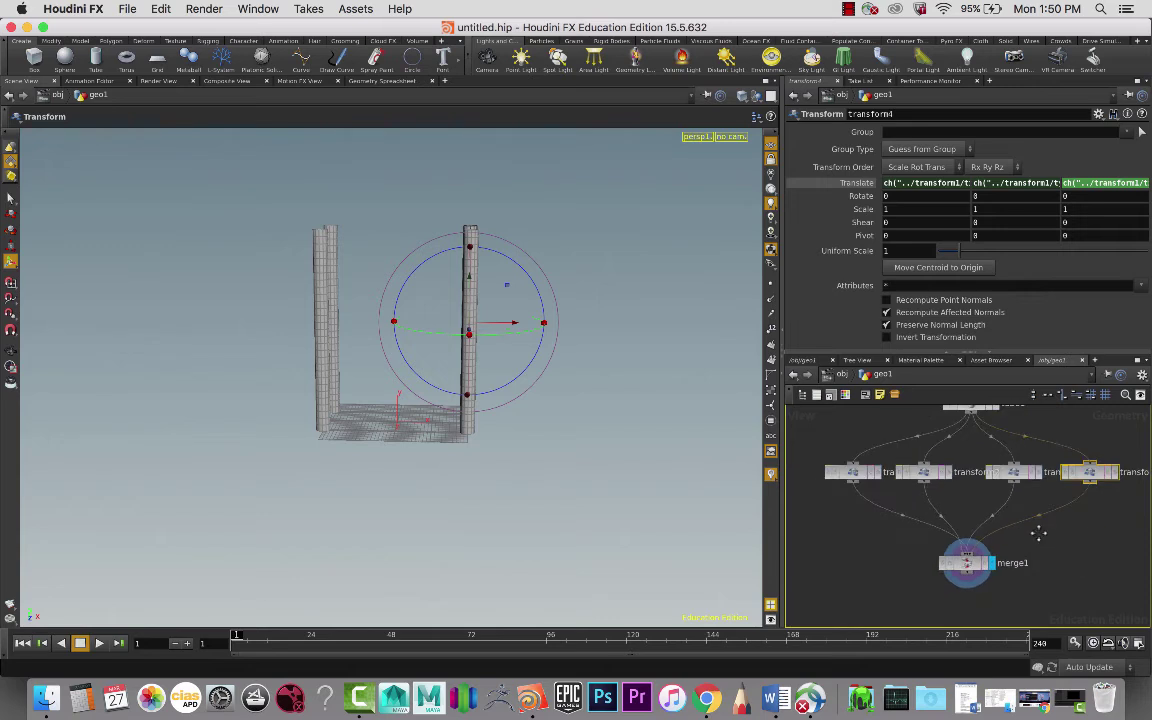
{"action": "middle_click_drag", "start_coordinate": [848, 534], "coordinate": [861, 547]}
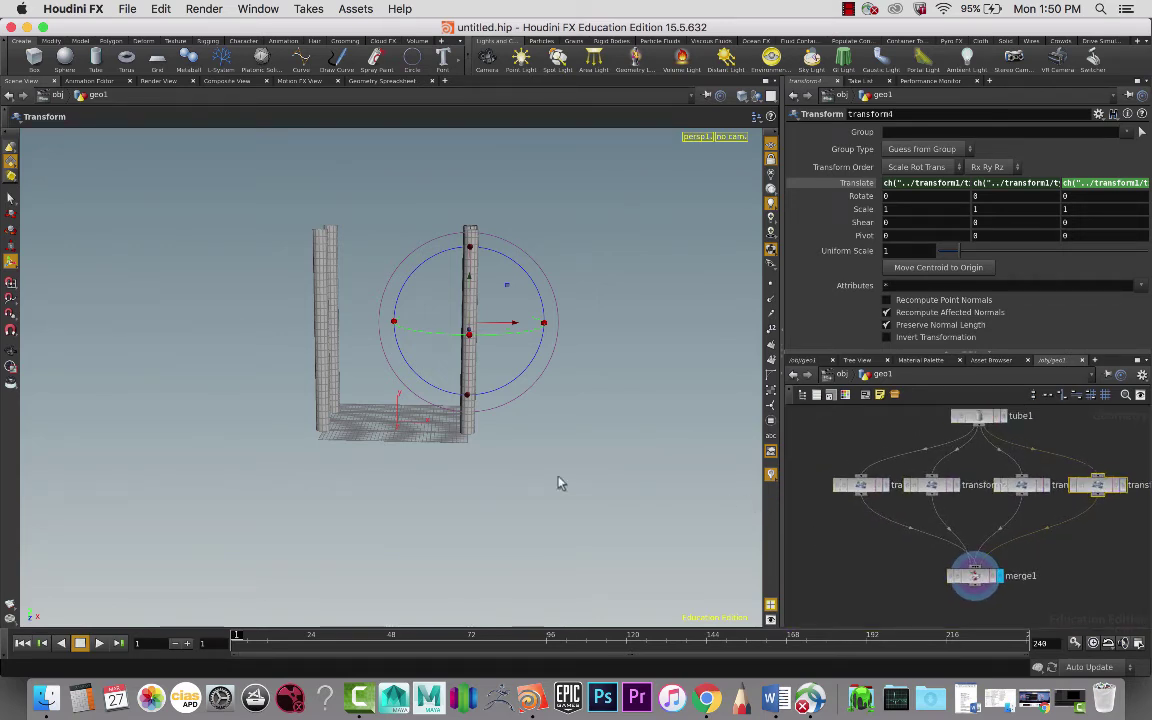
{"action": "key", "text": "Escape"}
{"action": "left_click_drag", "start_coordinate": [447, 390], "coordinate": [368, 321]}
{"action": "key", "text": "Return"}
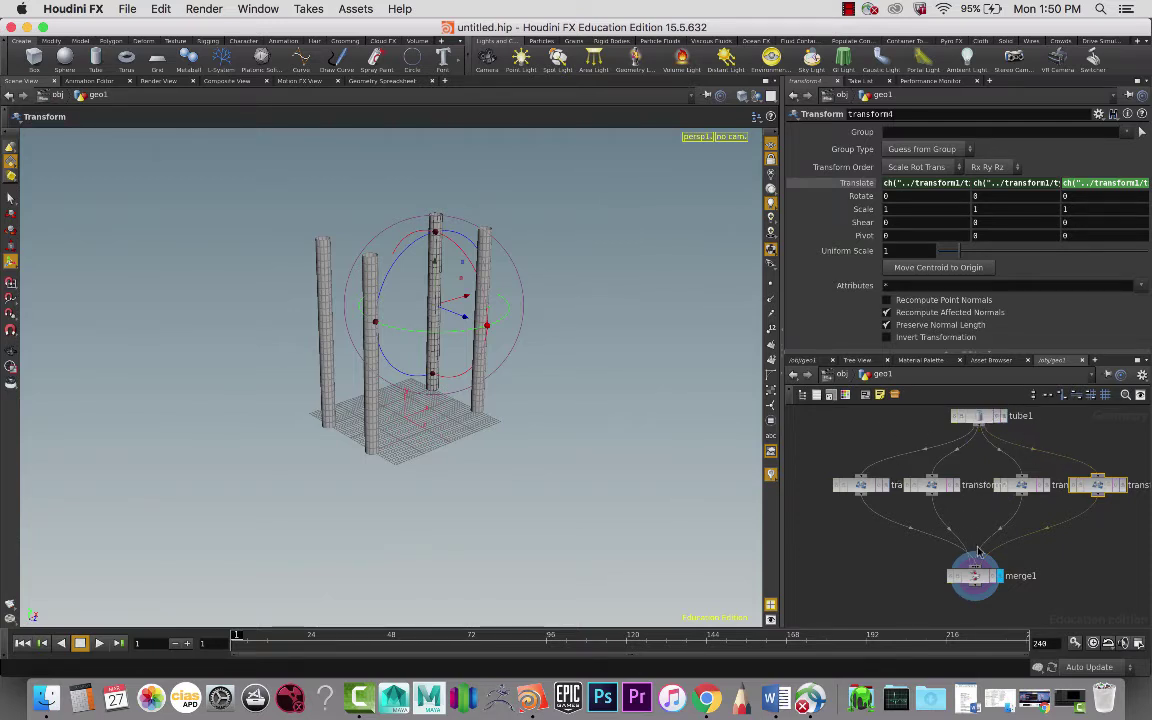
{"action": "scroll", "coordinate": [978, 551], "scroll_direction": "down", "scroll_amount": 2}
{"action": "scroll", "coordinate": [1015, 537], "scroll_direction": "down", "scroll_amount": 3}
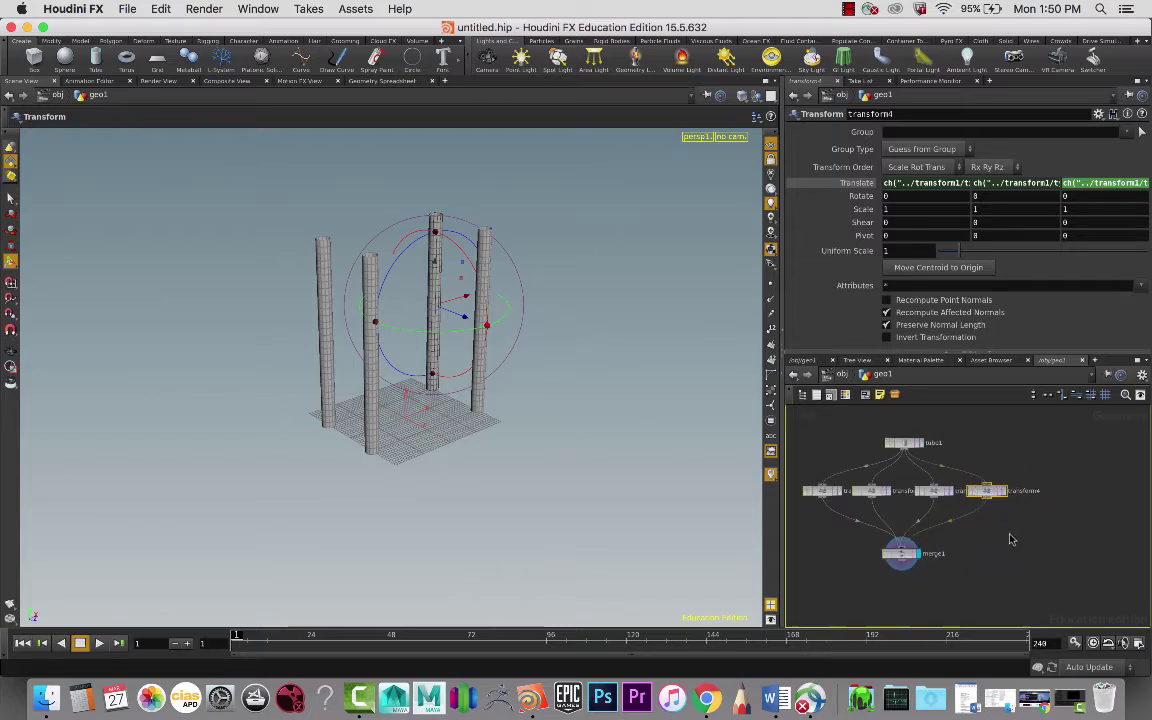
Step: Add a Box node beside merge1 and connect its output to merge1
{"action": "scroll", "coordinate": [1010, 540], "scroll_direction": "up", "scroll_amount": 1}
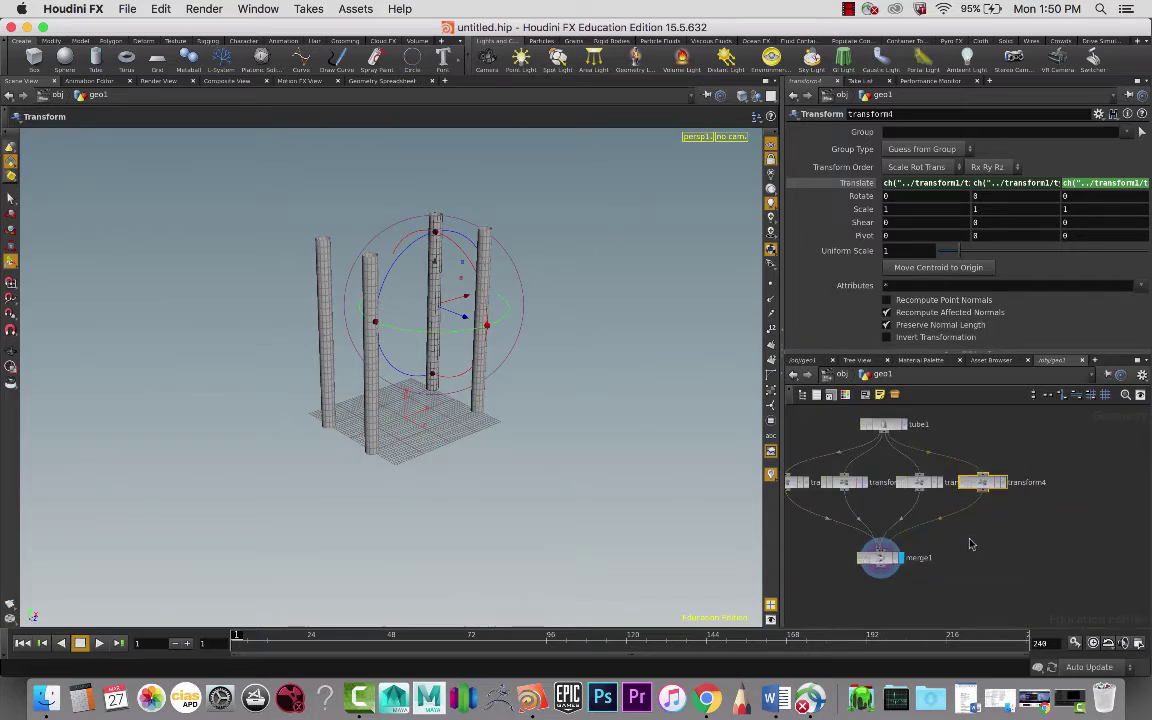
{"action": "left_click", "coordinate": [982, 538]}
{"action": "key", "text": "Tab"}
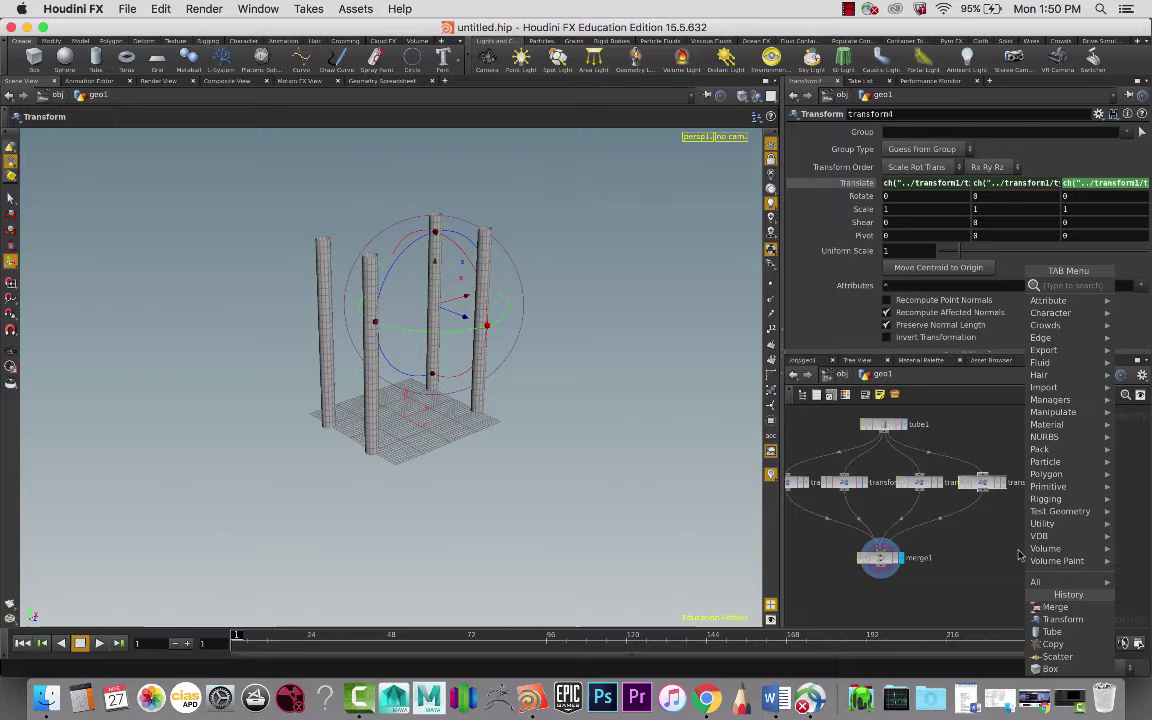
{"action": "type", "text": "box"}
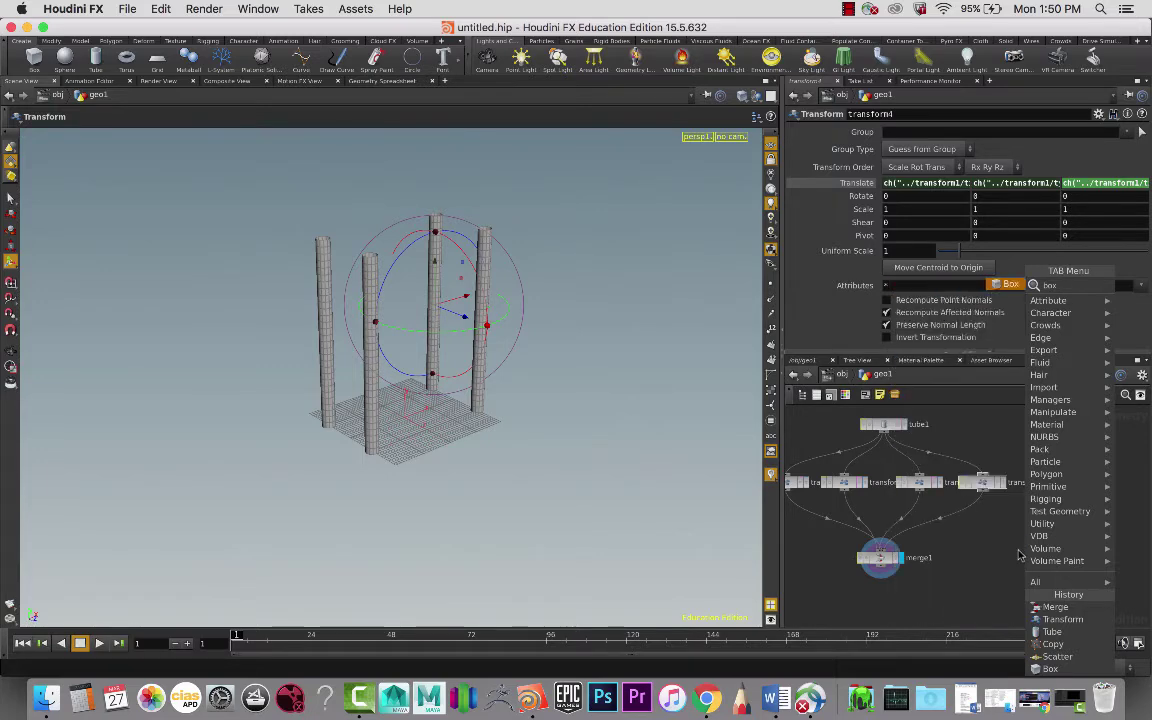
{"action": "key", "text": "Return"}
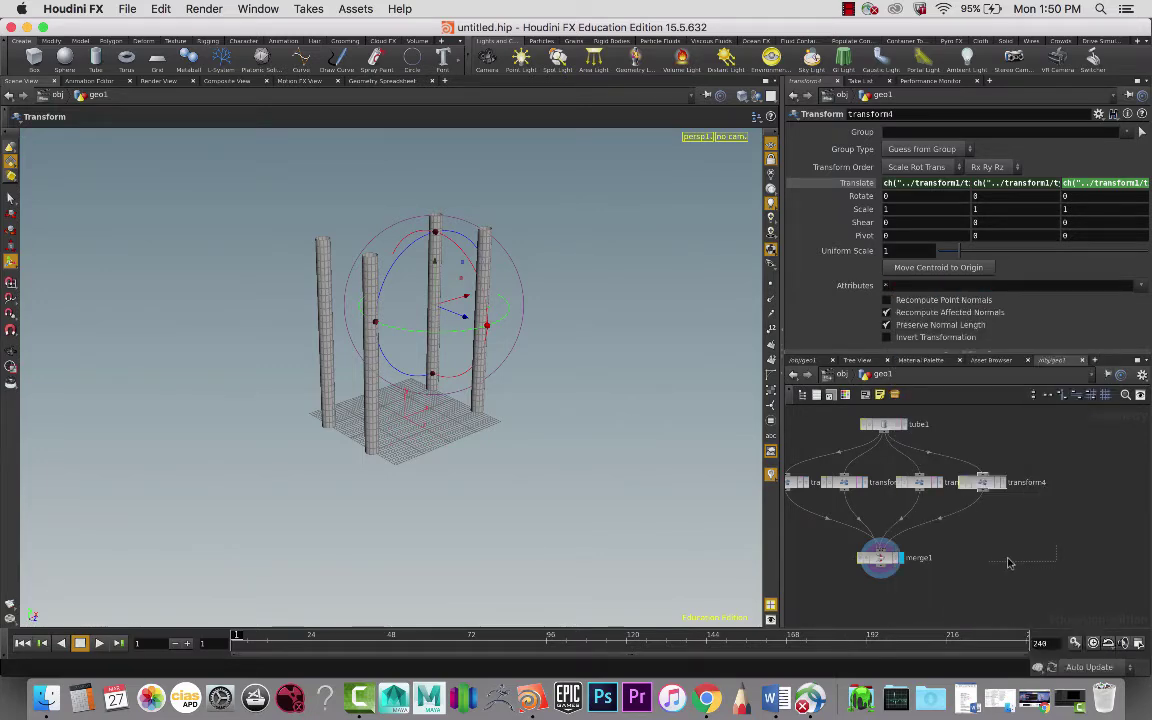
{"action": "left_click", "coordinate": [1010, 557]}
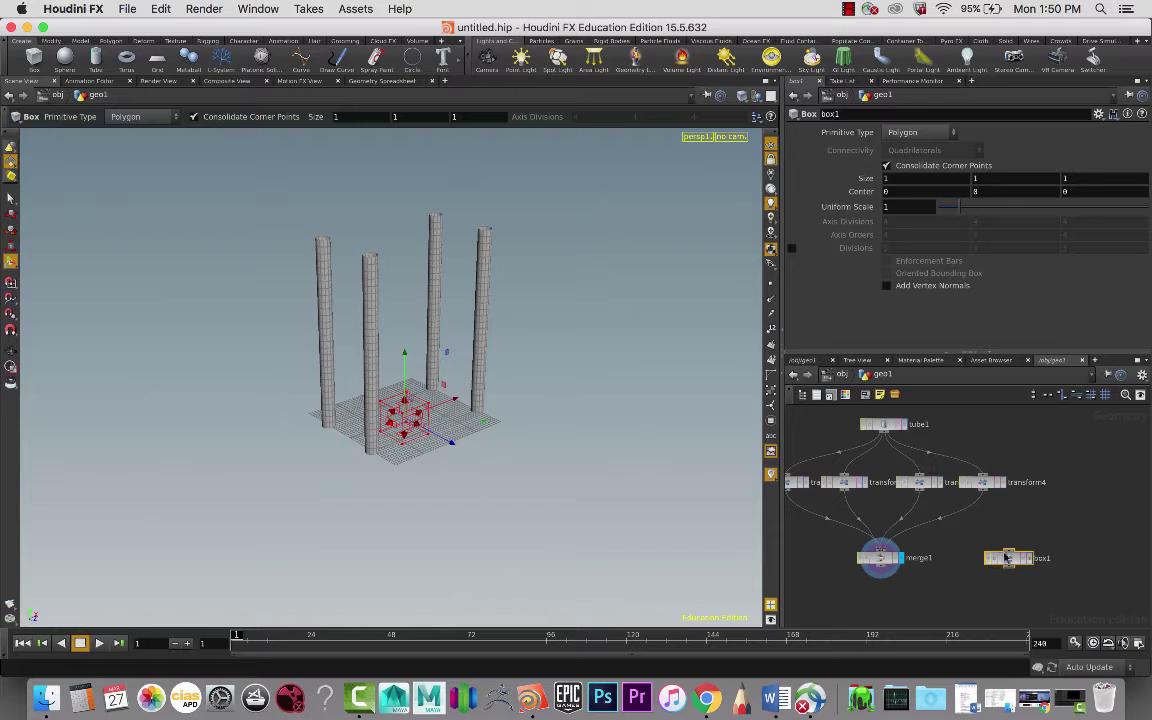
{"action": "left_click_drag", "start_coordinate": [1006, 557], "coordinate": [1022, 526]}
{"action": "left_click", "coordinate": [1025, 537]}
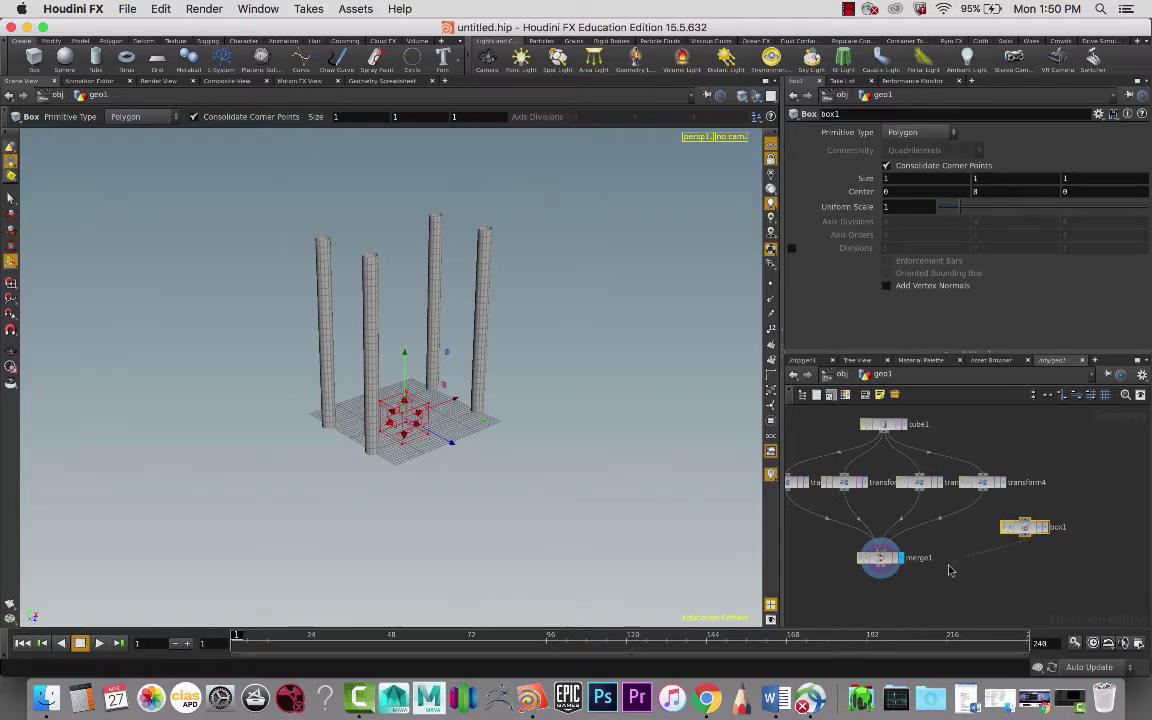
{"action": "left_click", "coordinate": [881, 548]}
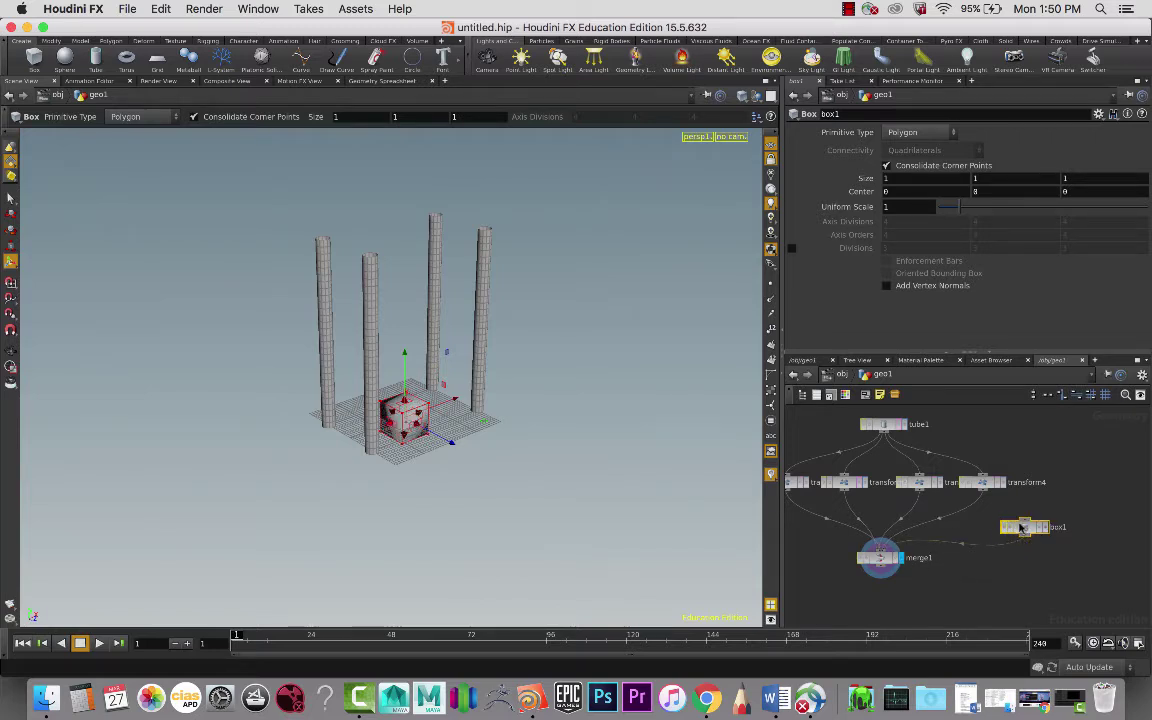
Step: Insert a Transform node between box1 and merge1, and line box1 up above it
{"action": "left_click_drag", "start_coordinate": [1022, 527], "coordinate": [1024, 519]}
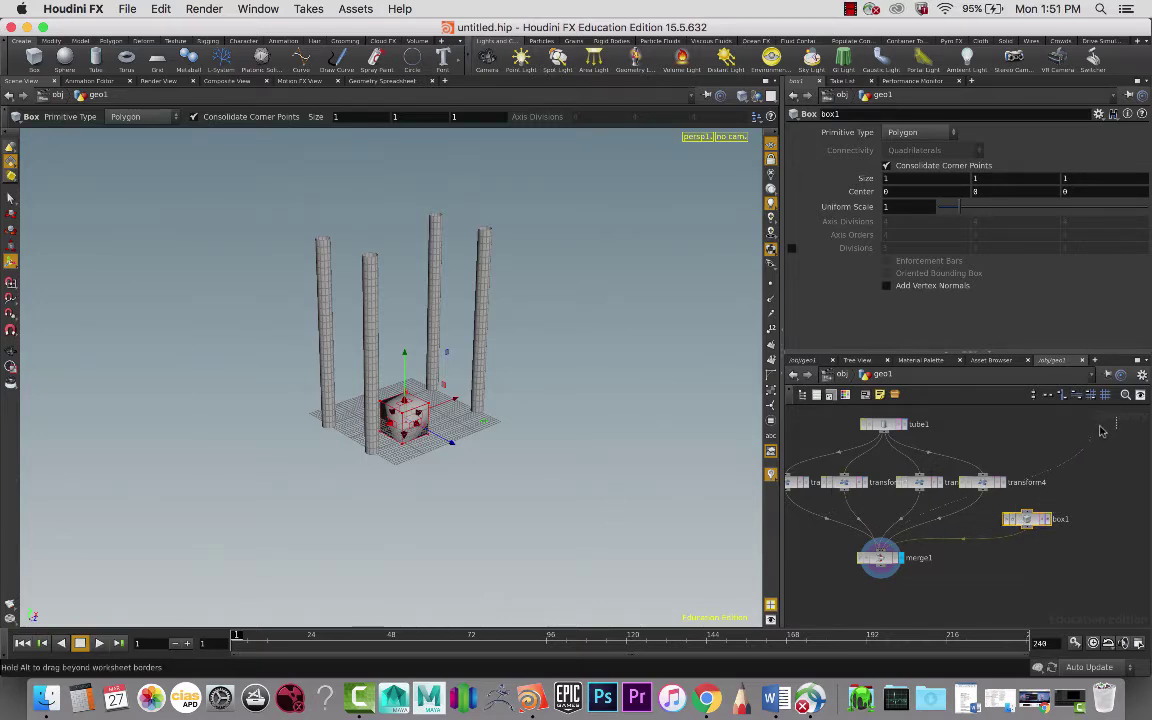
{"action": "key", "text": "Tab"}
{"action": "type", "text": "tra"}
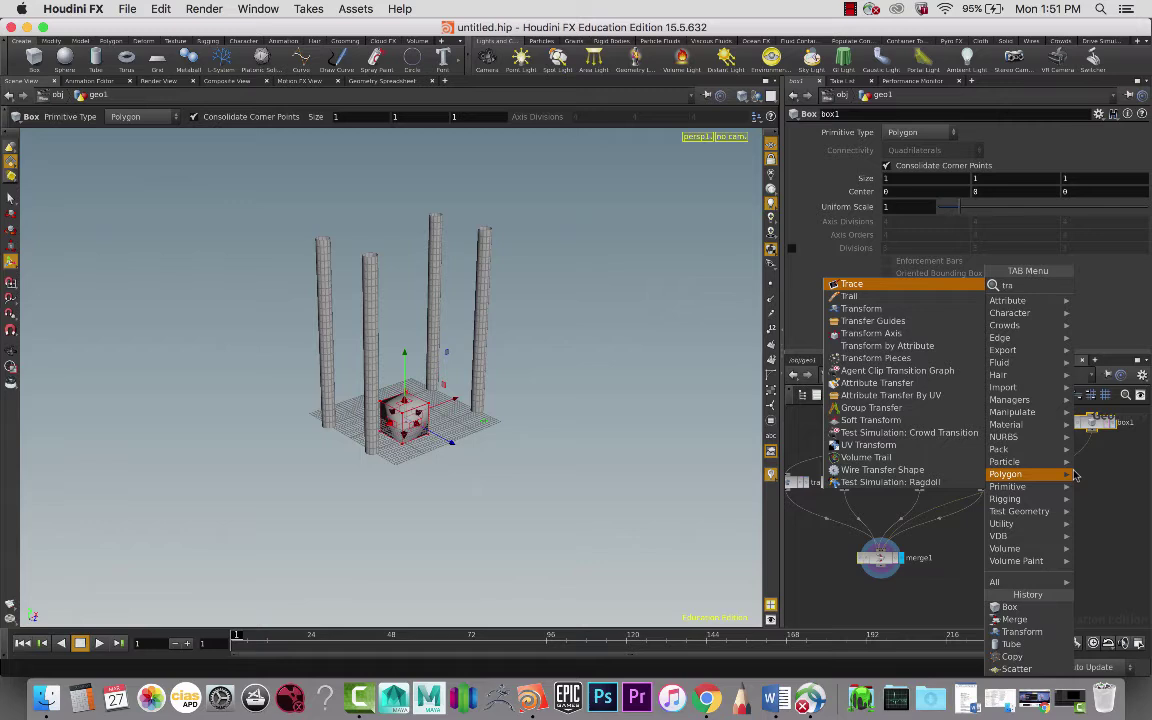
{"action": "type", "text": "n"}
{"action": "key", "text": "Return"}
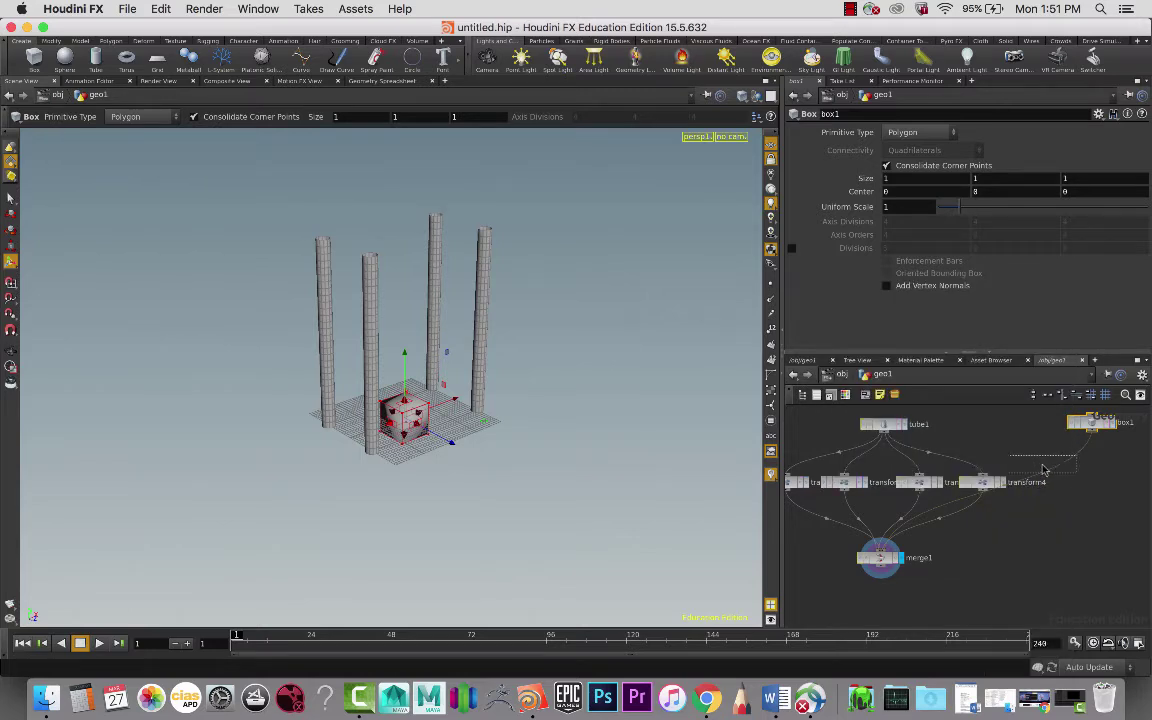
{"action": "left_click", "coordinate": [1052, 468]}
{"action": "left_click_drag", "start_coordinate": [1052, 470], "coordinate": [1078, 486]}
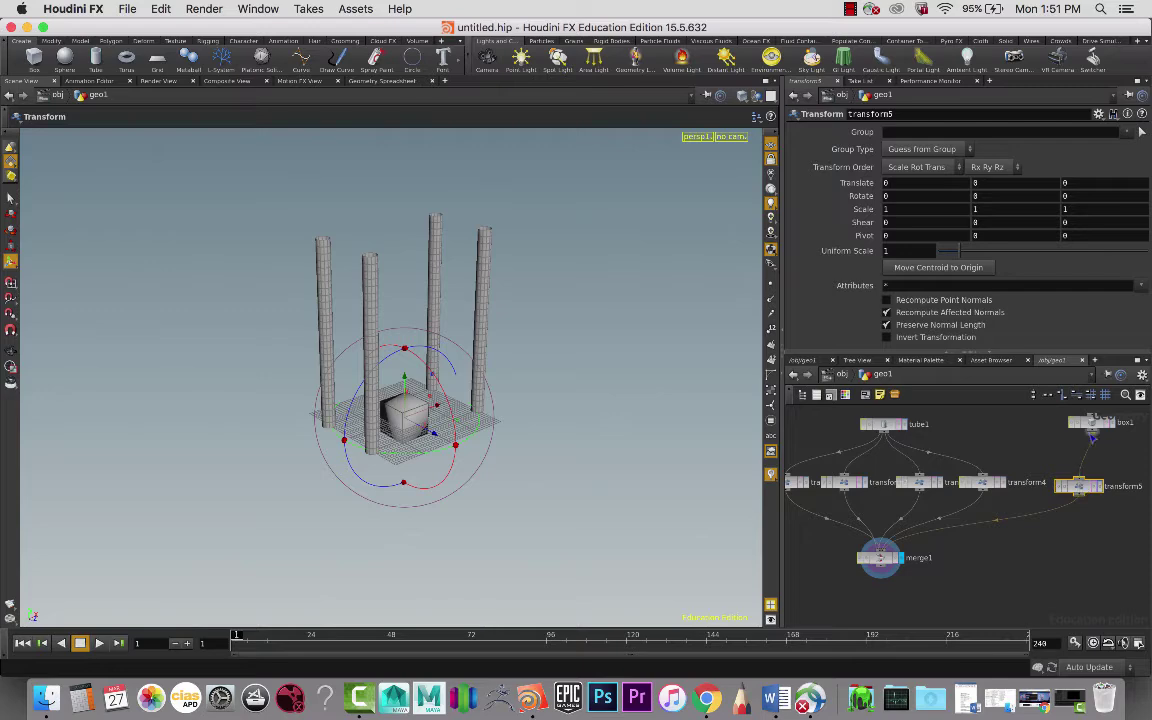
{"action": "left_click_drag", "start_coordinate": [1092, 424], "coordinate": [1057, 428]}
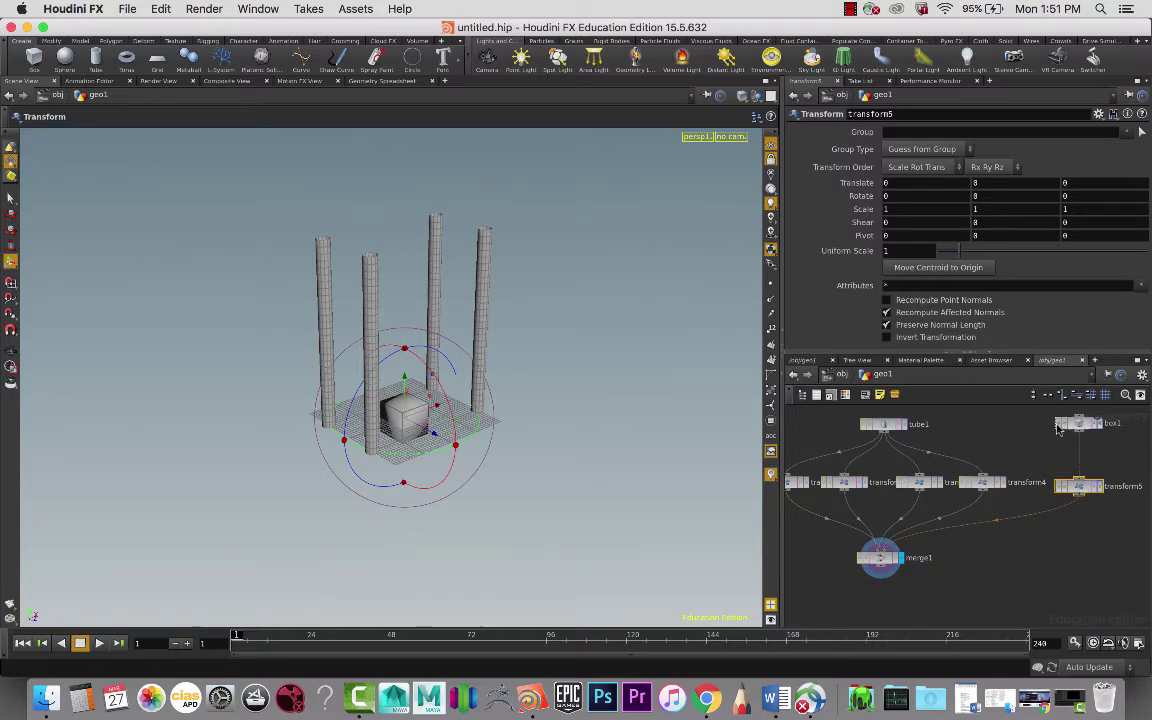
Step: Rearrange the transform nodes so transform1 sits outermost of the four tube transforms, beside the box's transform
{"action": "left_click_drag", "start_coordinate": [565, 459], "coordinate": [645, 447]}
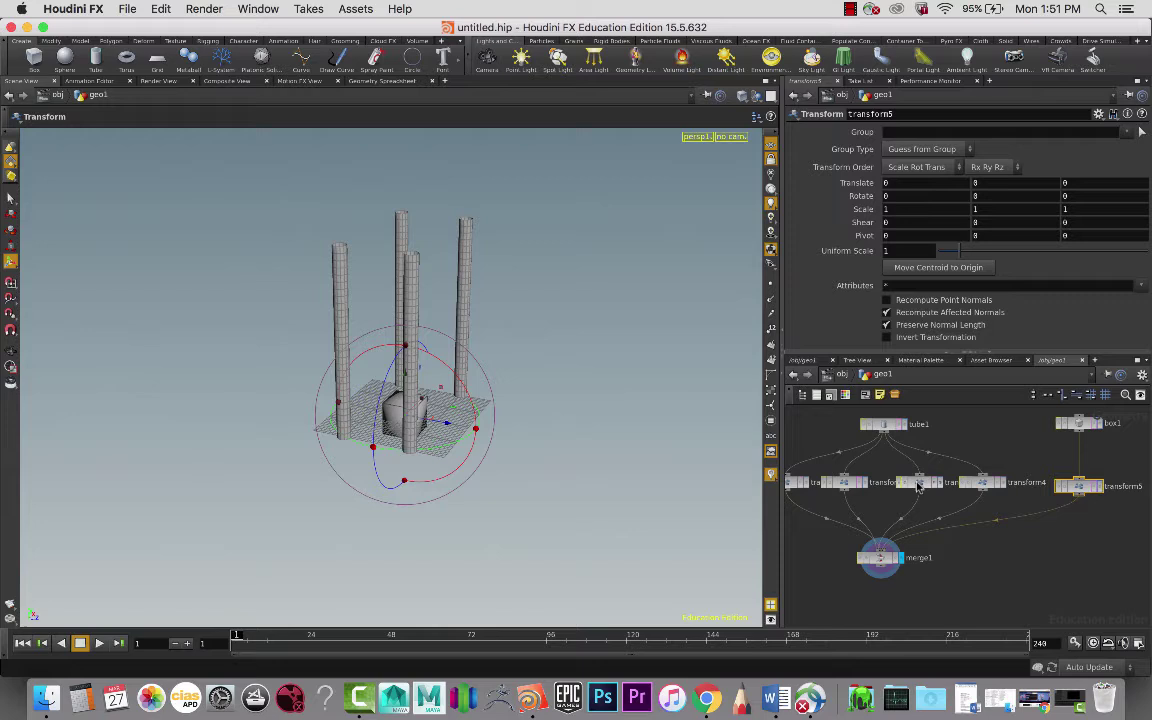
{"action": "left_click", "coordinate": [918, 483]}
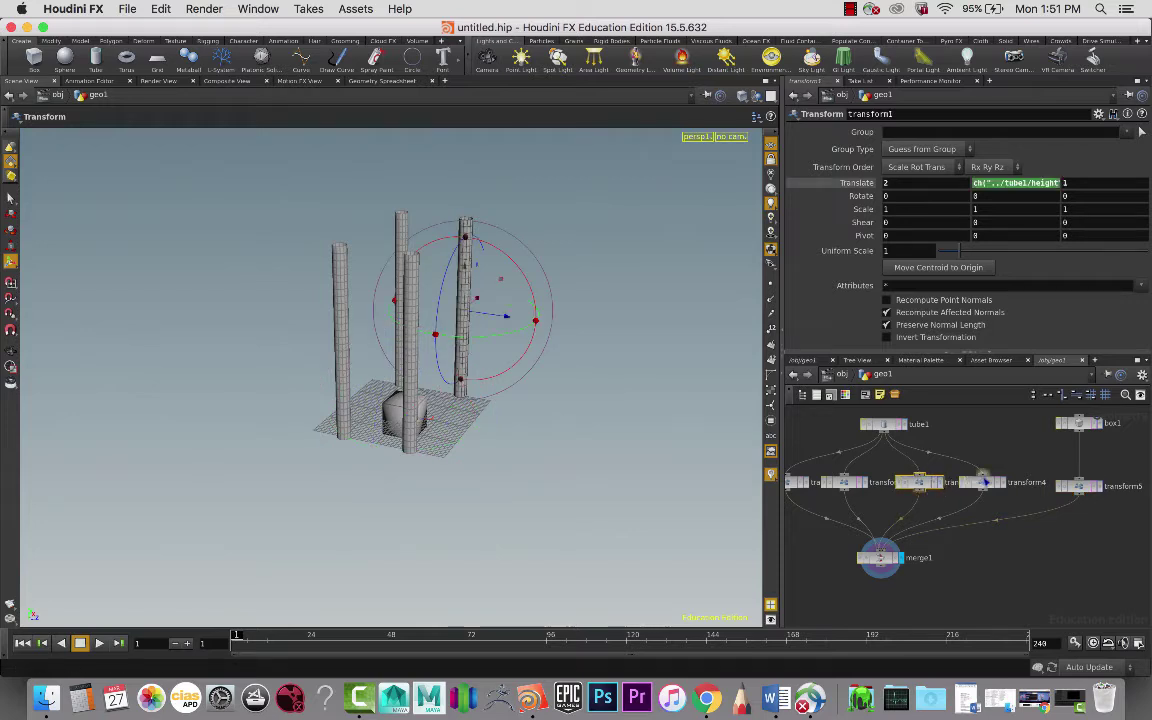
{"action": "left_click_drag", "start_coordinate": [886, 489], "coordinate": [1004, 481]}
{"action": "left_click_drag", "start_coordinate": [958, 447], "coordinate": [926, 497]}
{"action": "left_click_drag", "start_coordinate": [1015, 485], "coordinate": [1115, 483]}
Step: Rename the transform1 node to MasterColumn
{"action": "double_click", "coordinate": [1060, 483]}
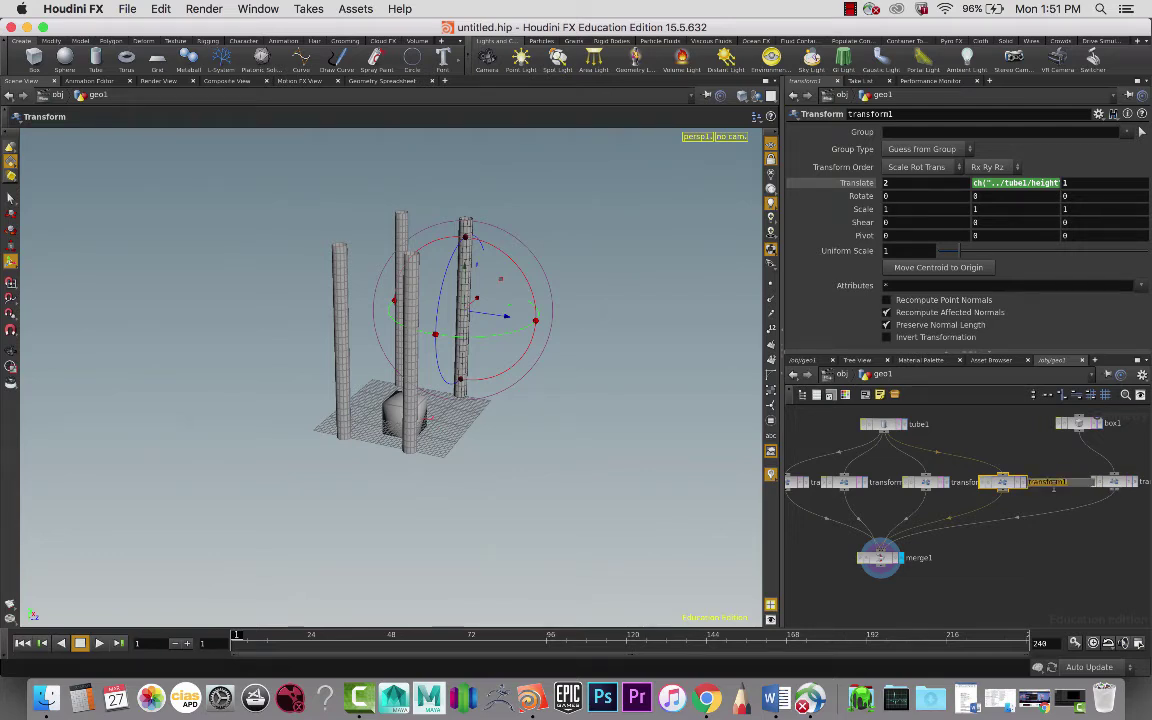
{"action": "type", "text": "Mo"}
{"action": "type", "text": "sterColumn"}
{"action": "key", "text": "Return"}
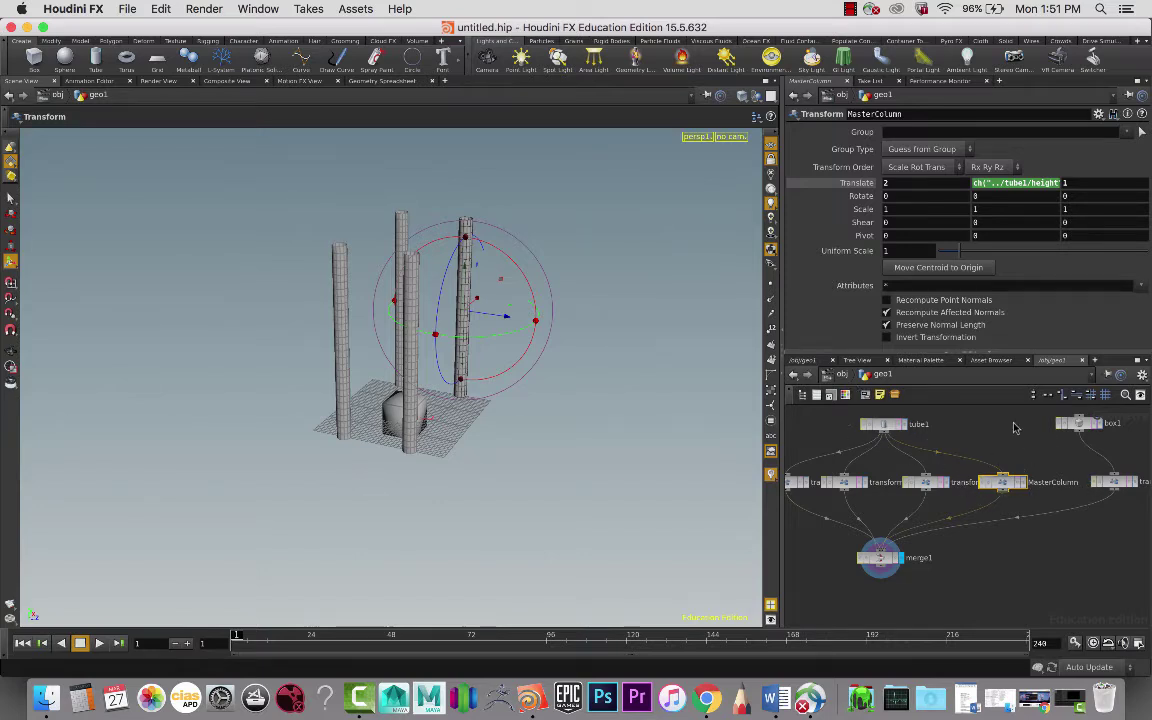
Step: Move the box1 node to sit above transform5
{"action": "middle_click_drag", "start_coordinate": [1018, 459], "coordinate": [934, 435]}
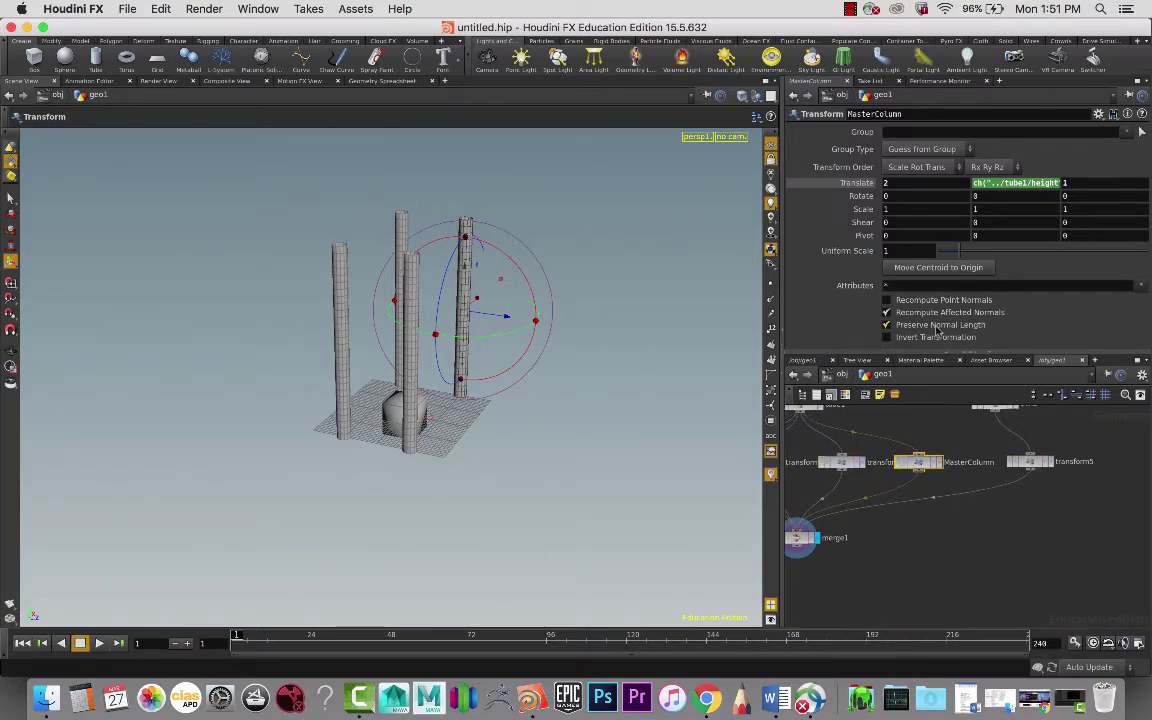
{"action": "middle_click_drag", "start_coordinate": [1015, 402], "coordinate": [1019, 416]}
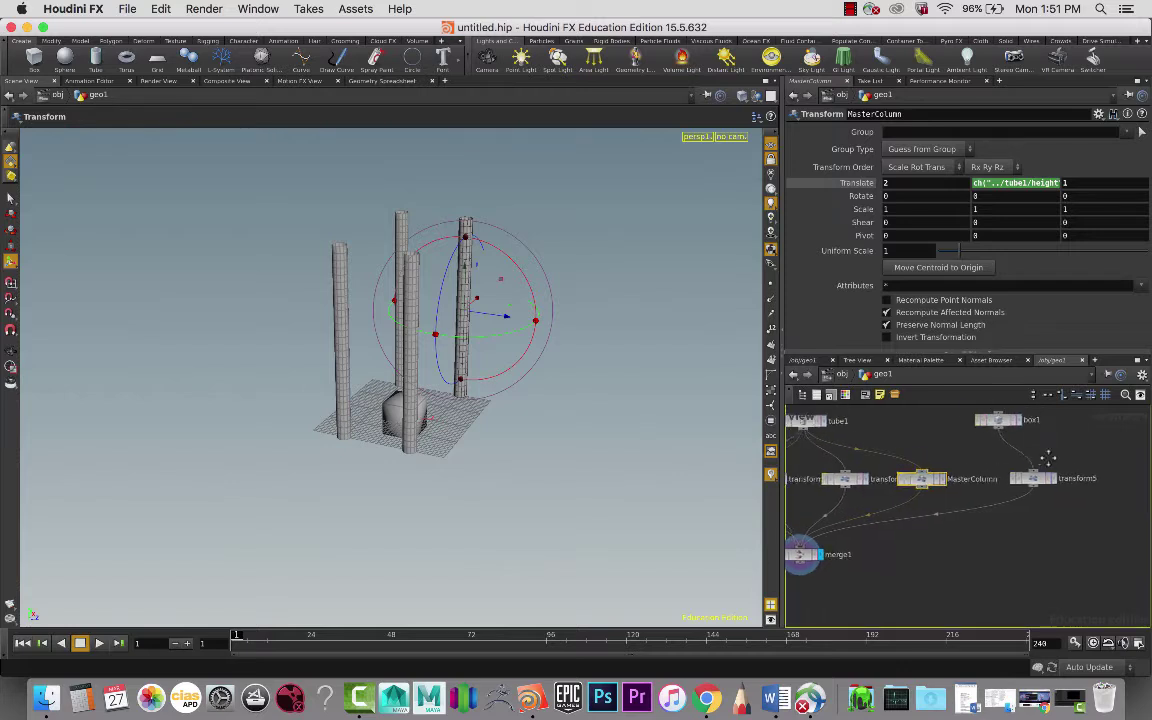
{"action": "left_click", "coordinate": [1005, 424]}
{"action": "left_click_drag", "start_coordinate": [1001, 425], "coordinate": [1023, 429]}
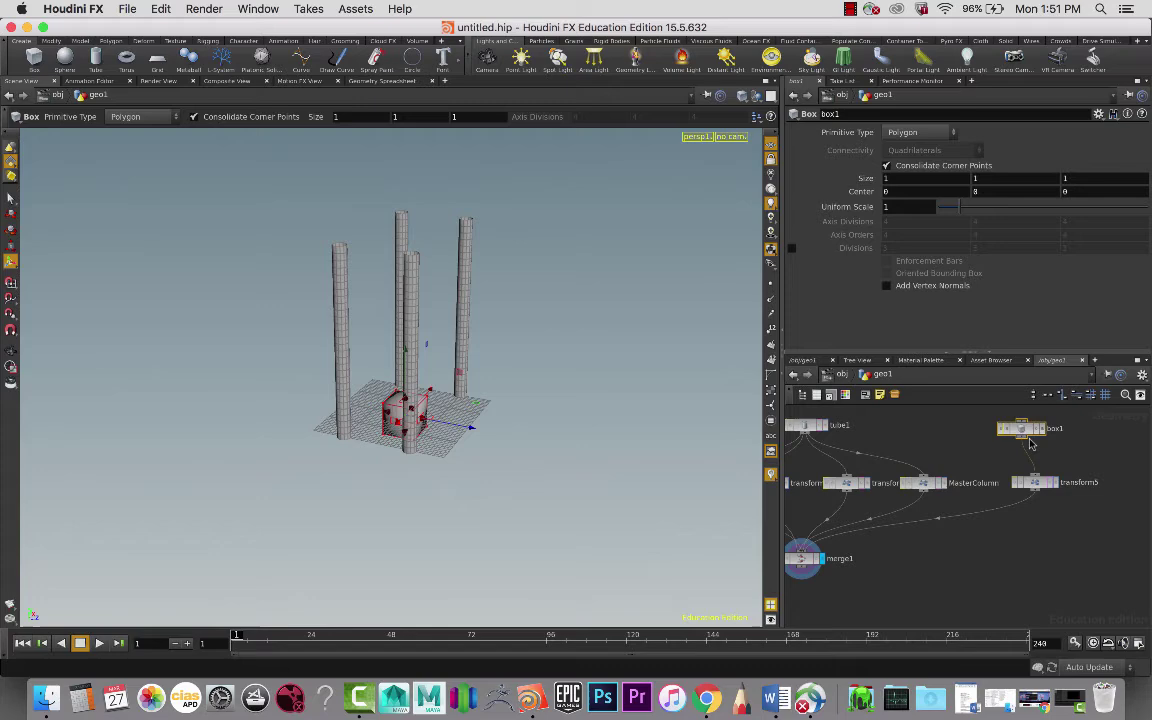
Step: Copy the X translate parameter of MasterColumn and select the transform5 node
{"action": "left_click", "coordinate": [924, 484]}
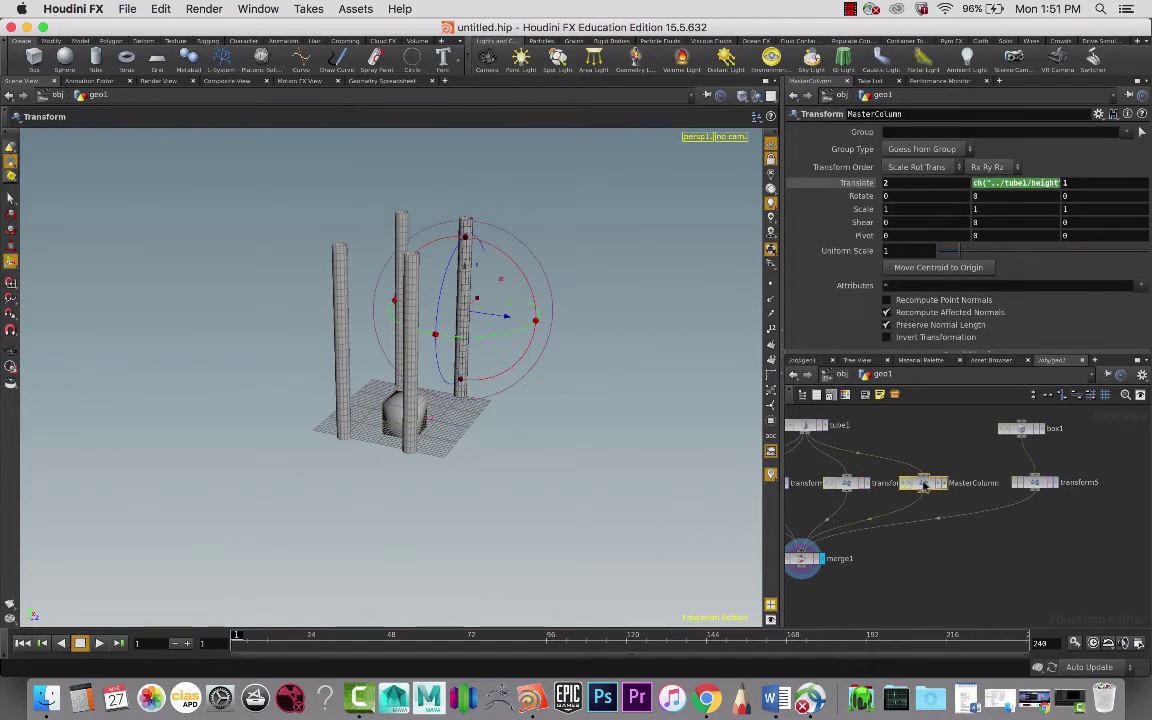
{"action": "left_click_drag", "start_coordinate": [519, 424], "coordinate": [490, 343]}
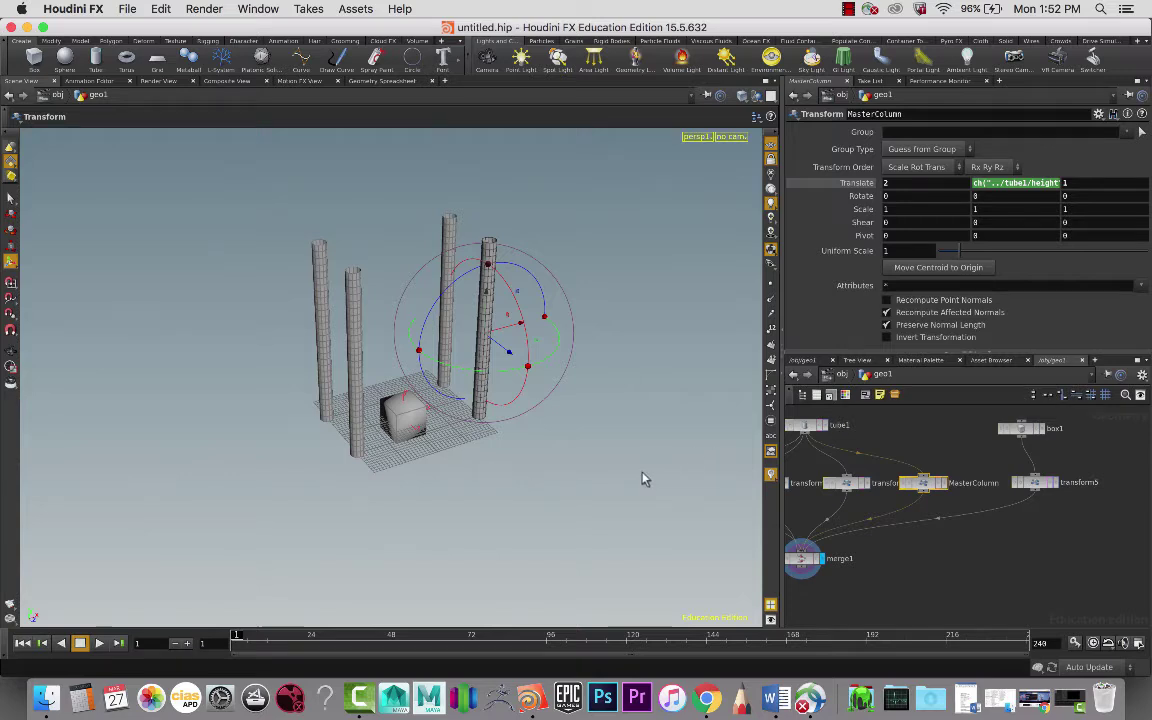
{"action": "left_click_drag", "start_coordinate": [540, 455], "coordinate": [445, 430]}
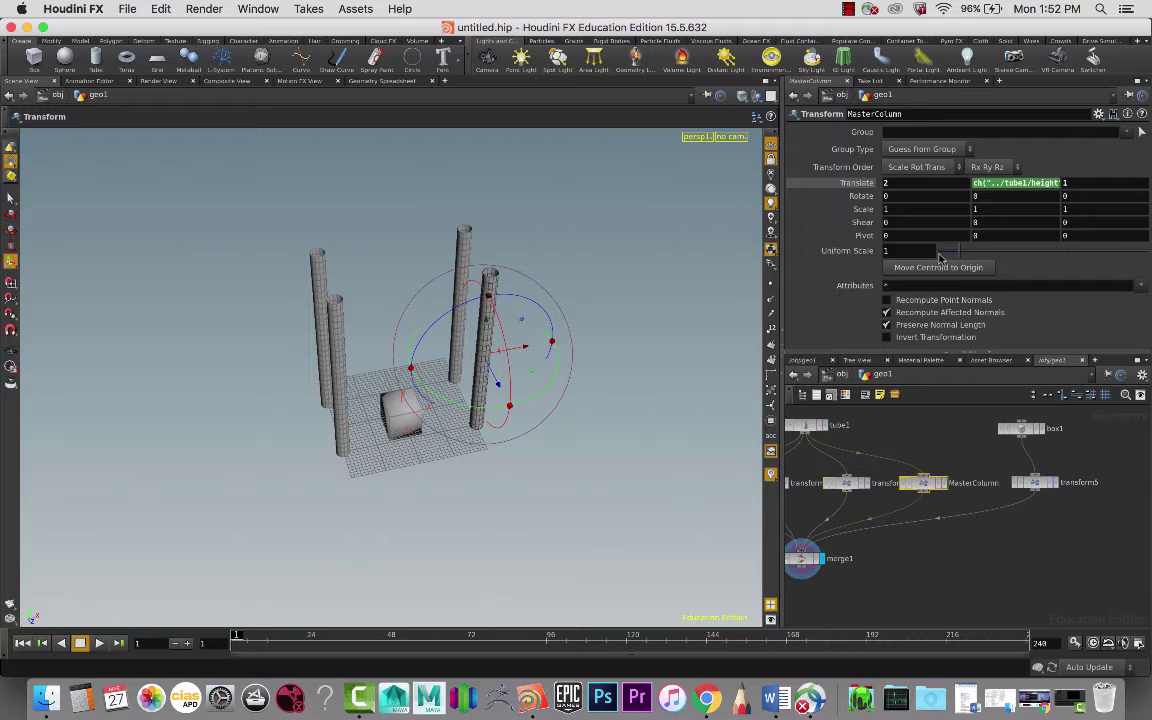
{"action": "left_click", "coordinate": [1035, 483]}
{"action": "left_click", "coordinate": [935, 484]}
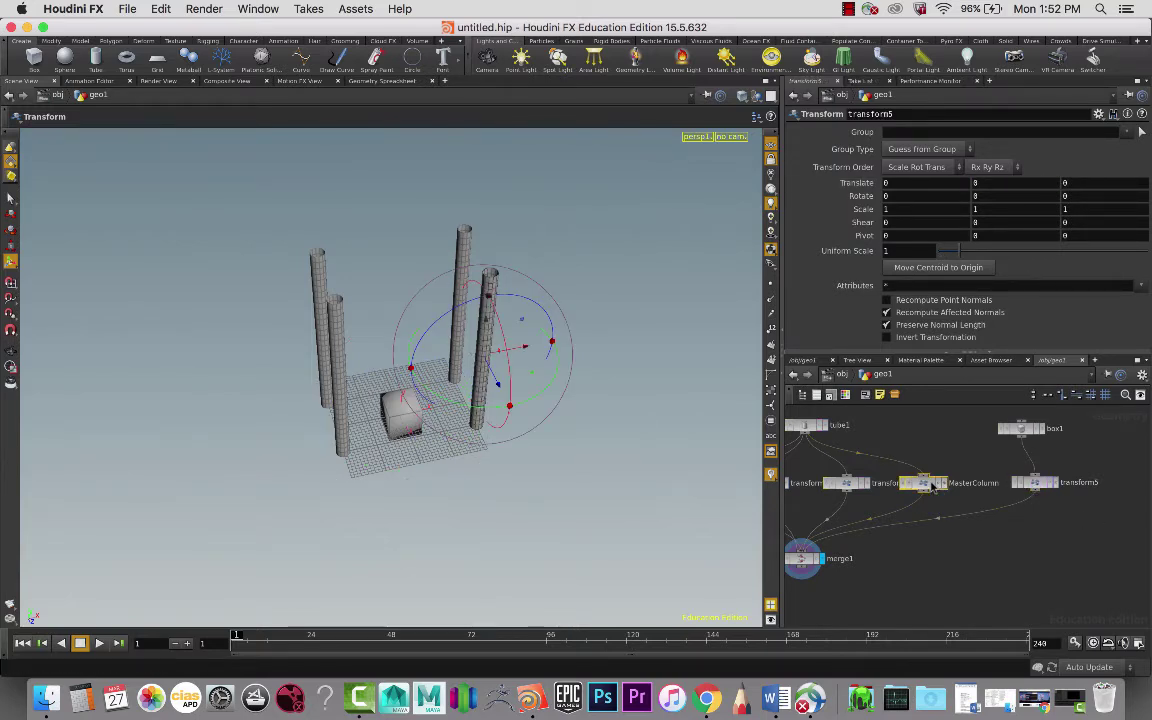
{"action": "right_click", "coordinate": [908, 182]}
{"action": "mouse_move", "coordinate": [948, 202]}
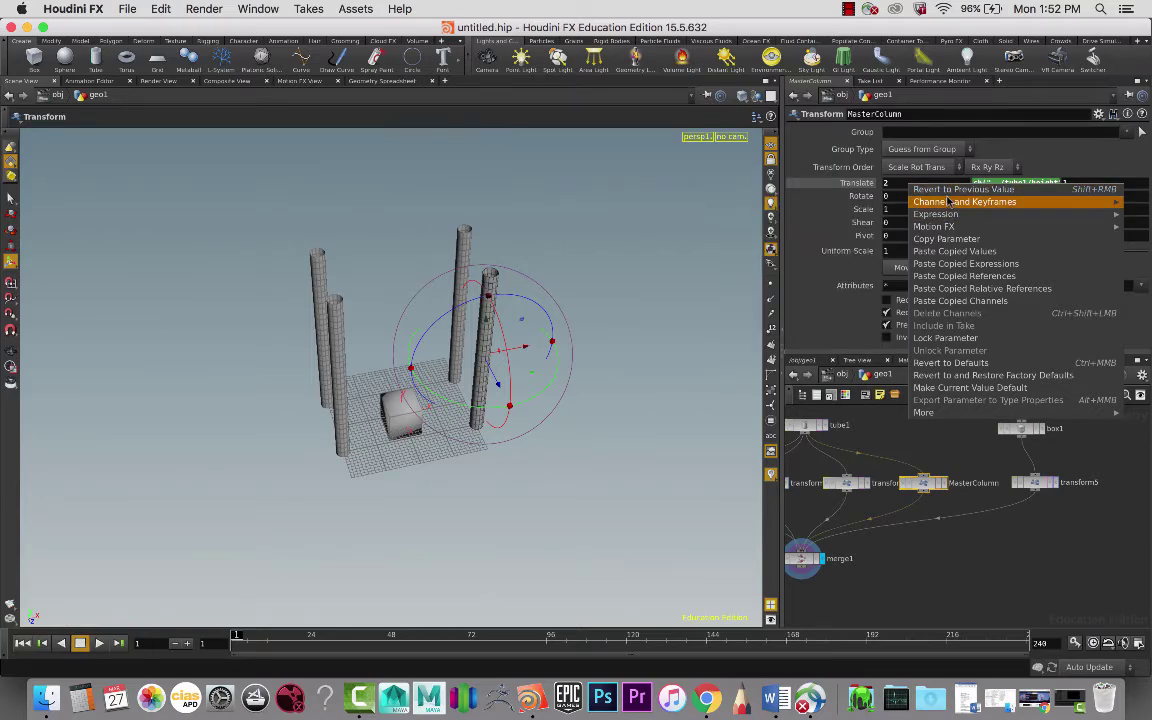
{"action": "left_click", "coordinate": [960, 240]}
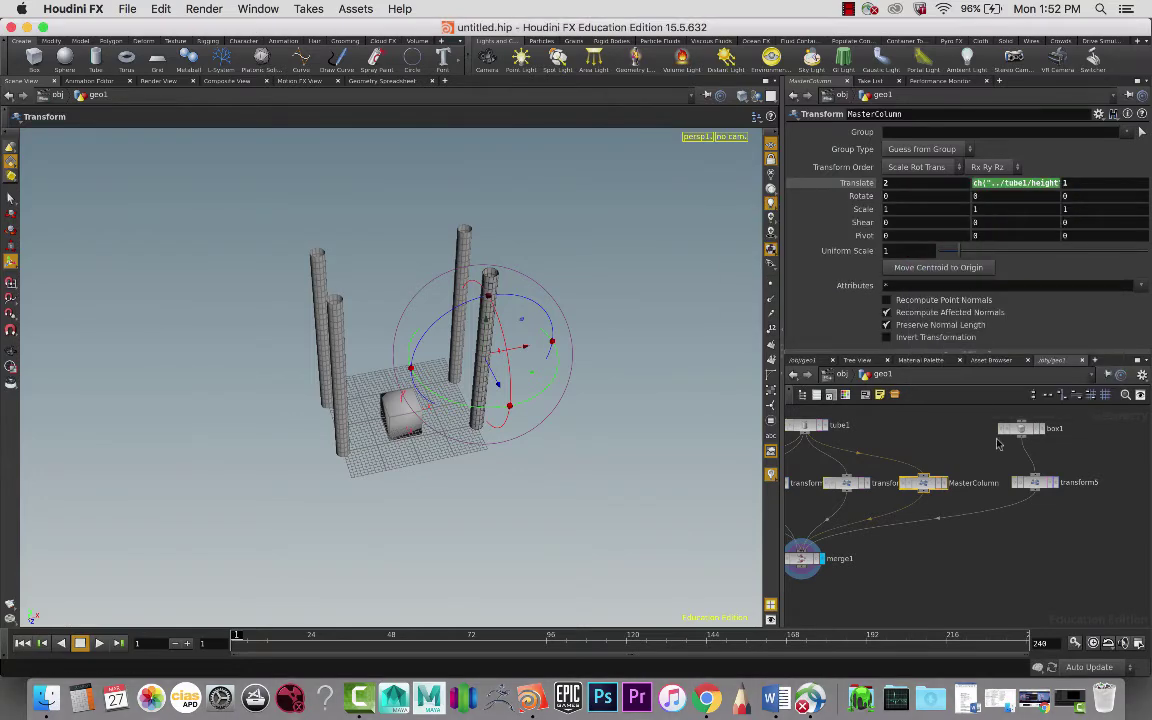
{"action": "left_click", "coordinate": [1034, 484]}
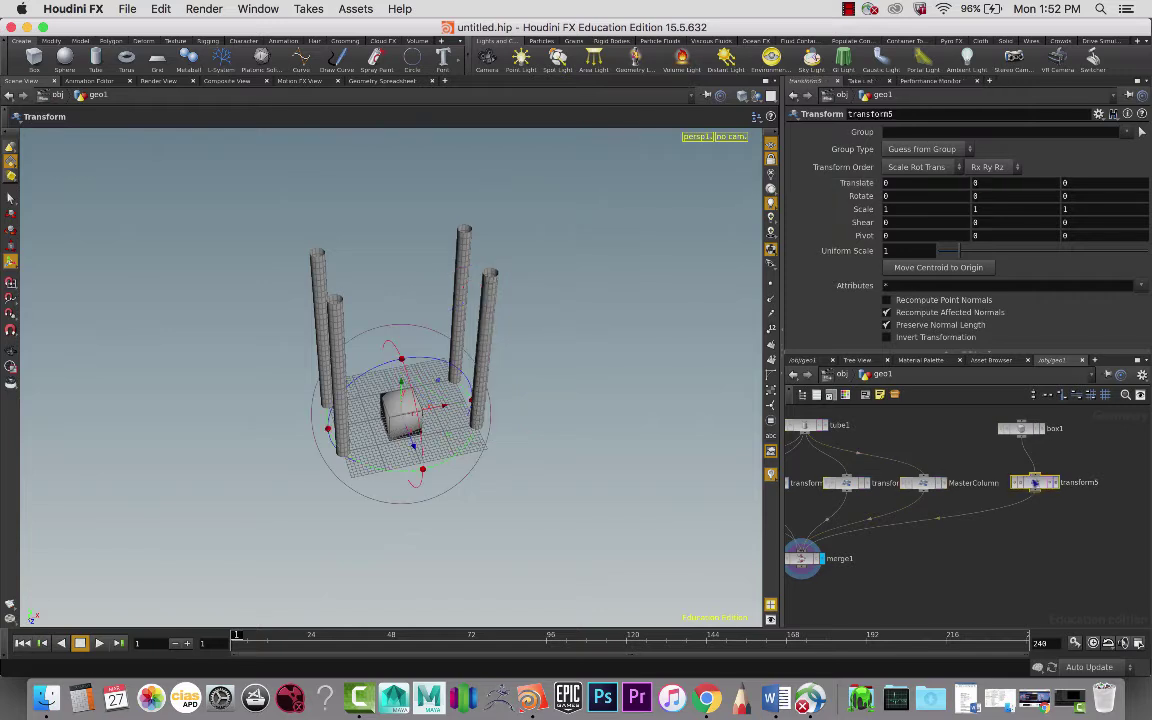
Step: Try pasting the copied parameter as a relative reference into the X translate of transform5, and undo it
{"action": "right_click", "coordinate": [924, 183]}
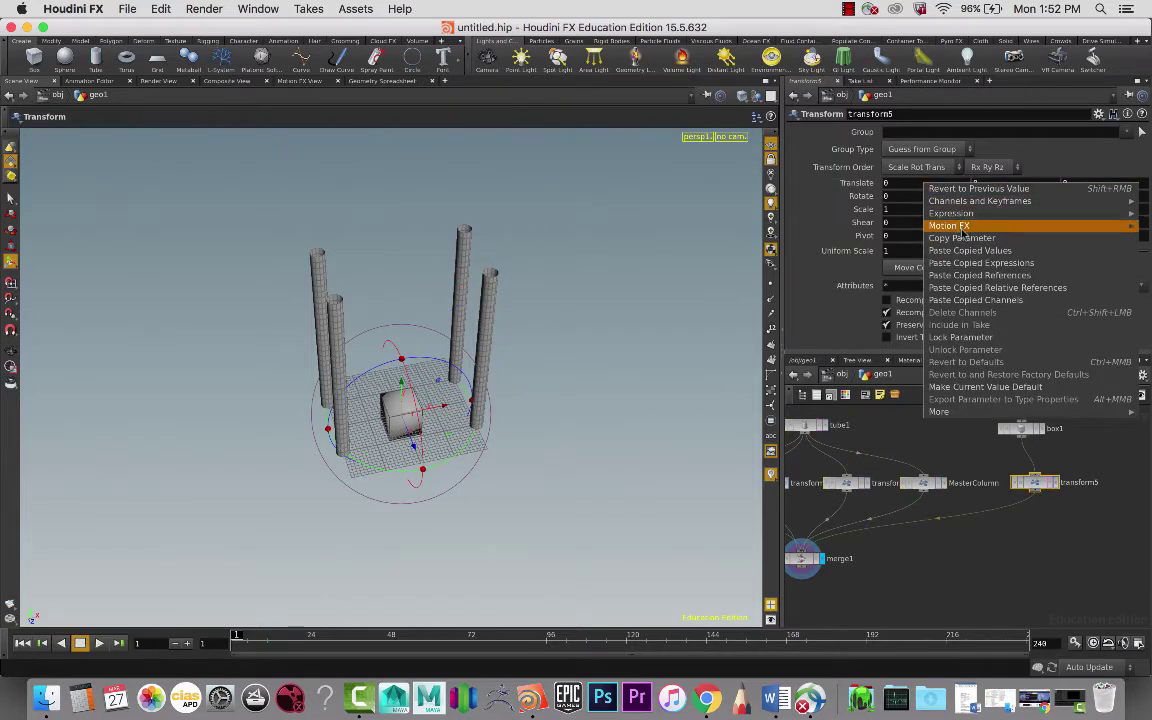
{"action": "left_click", "coordinate": [983, 289]}
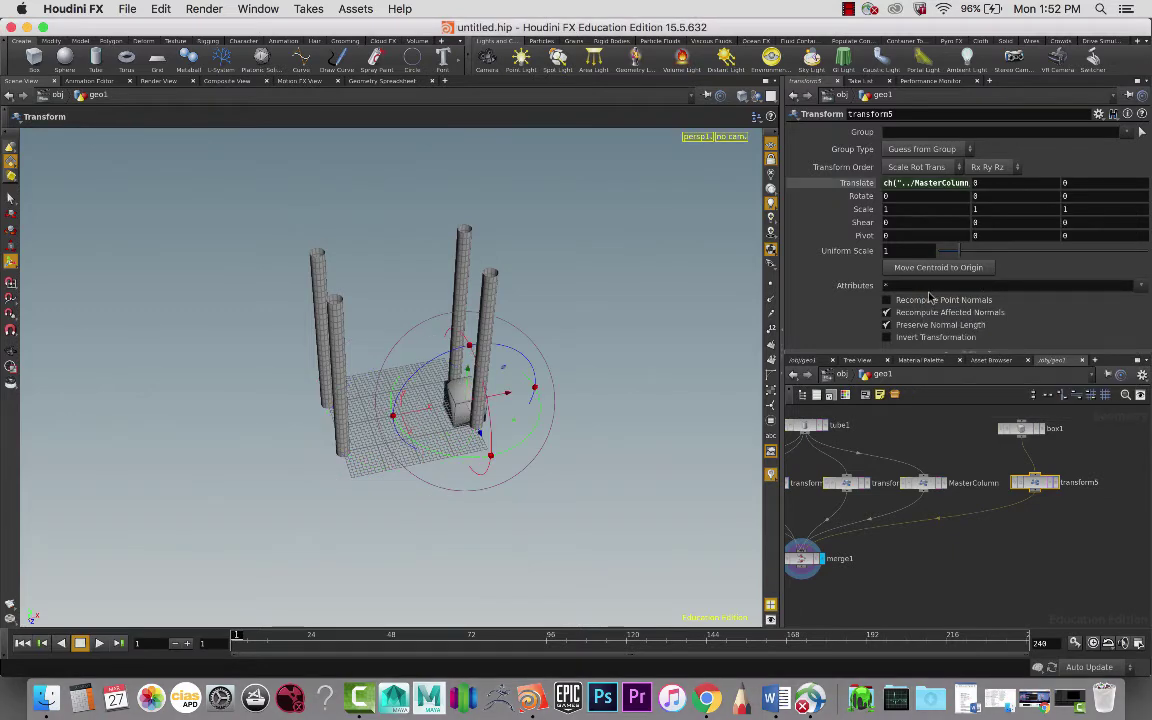
{"action": "key", "text": "super+z"}
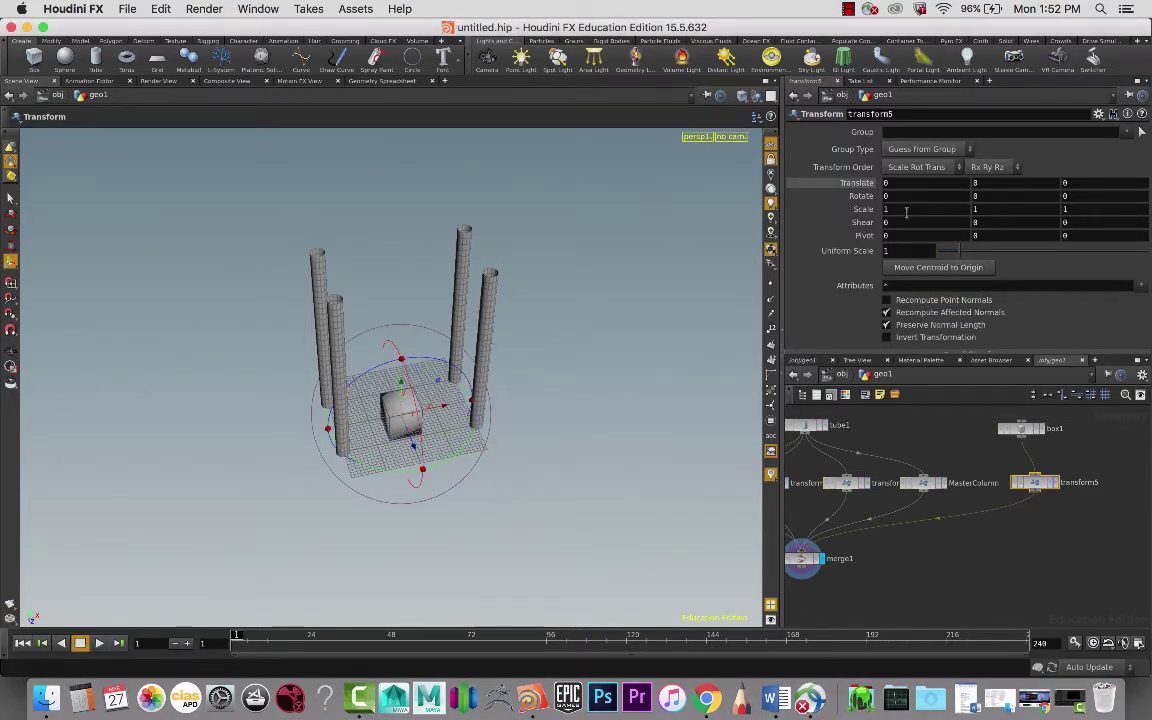
Step: Try pasting MasterColumn's X translate as a relative reference into the X scale of transform5 and adding a multiplier to the expression
{"action": "right_click", "coordinate": [906, 211]}
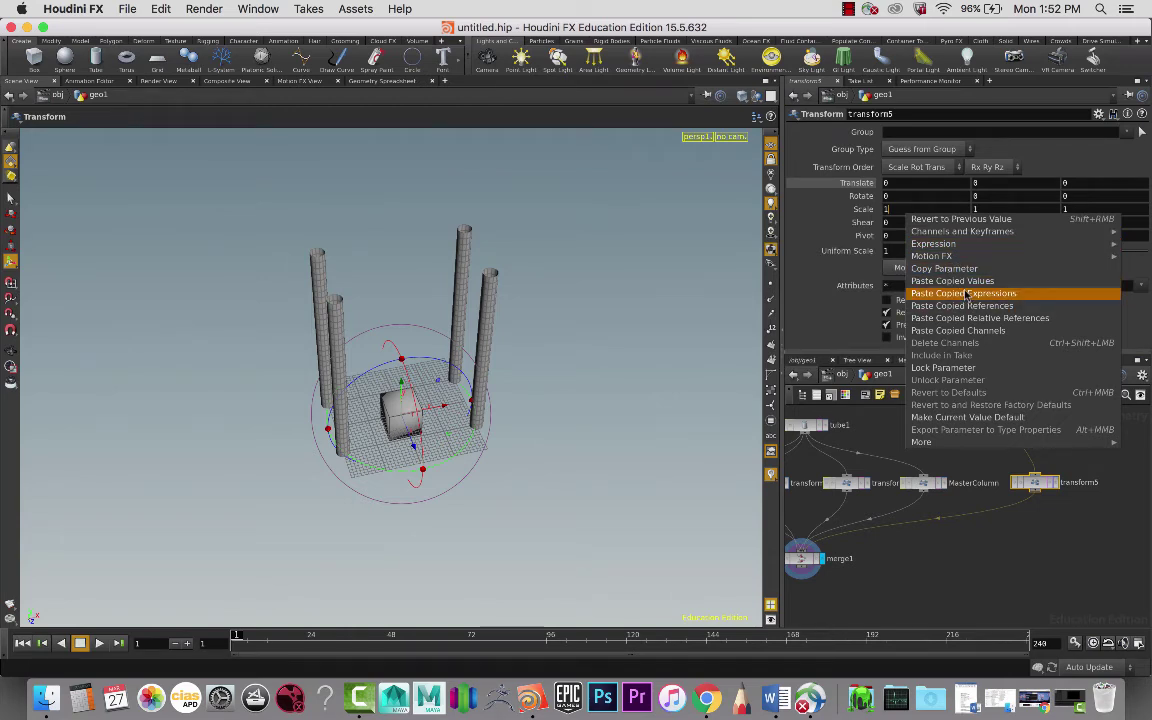
{"action": "left_click", "coordinate": [981, 318]}
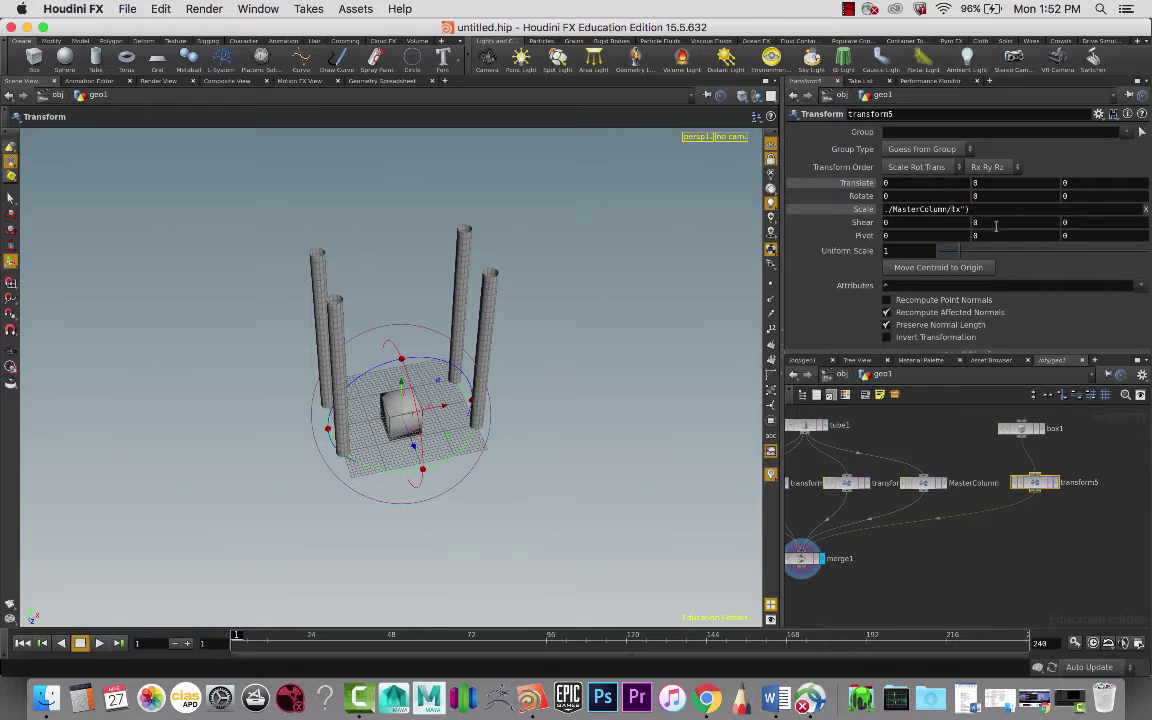
{"action": "key", "text": "Left"}
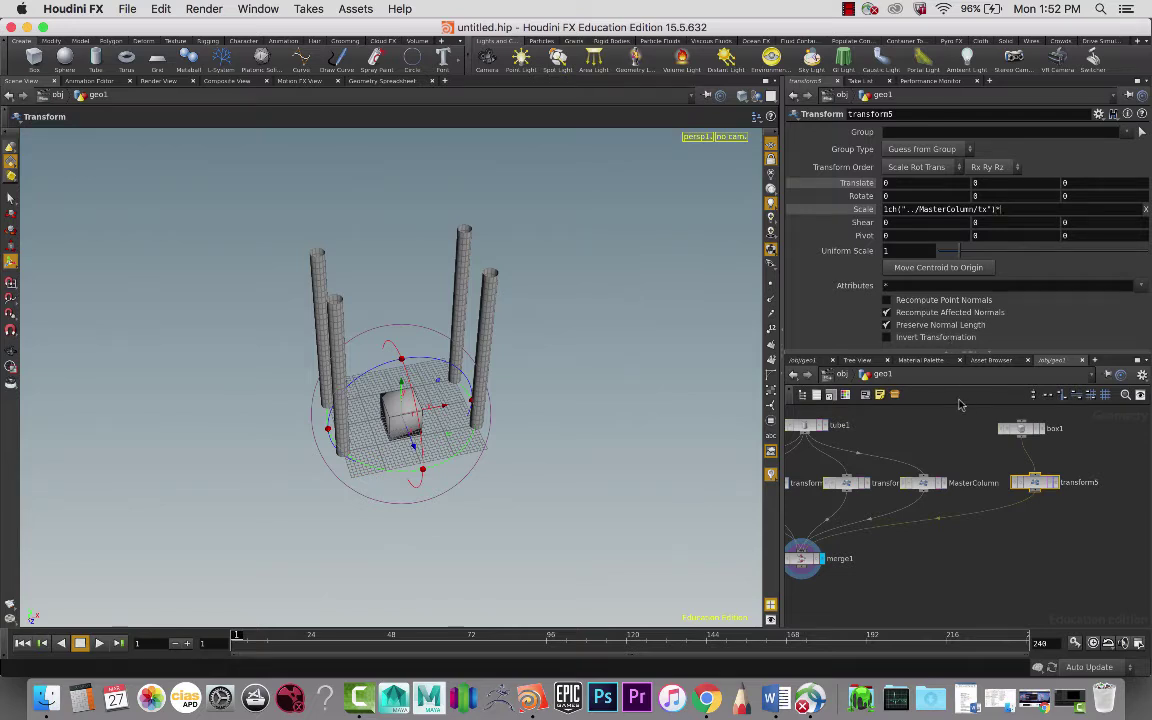
{"action": "key", "text": "Return"}
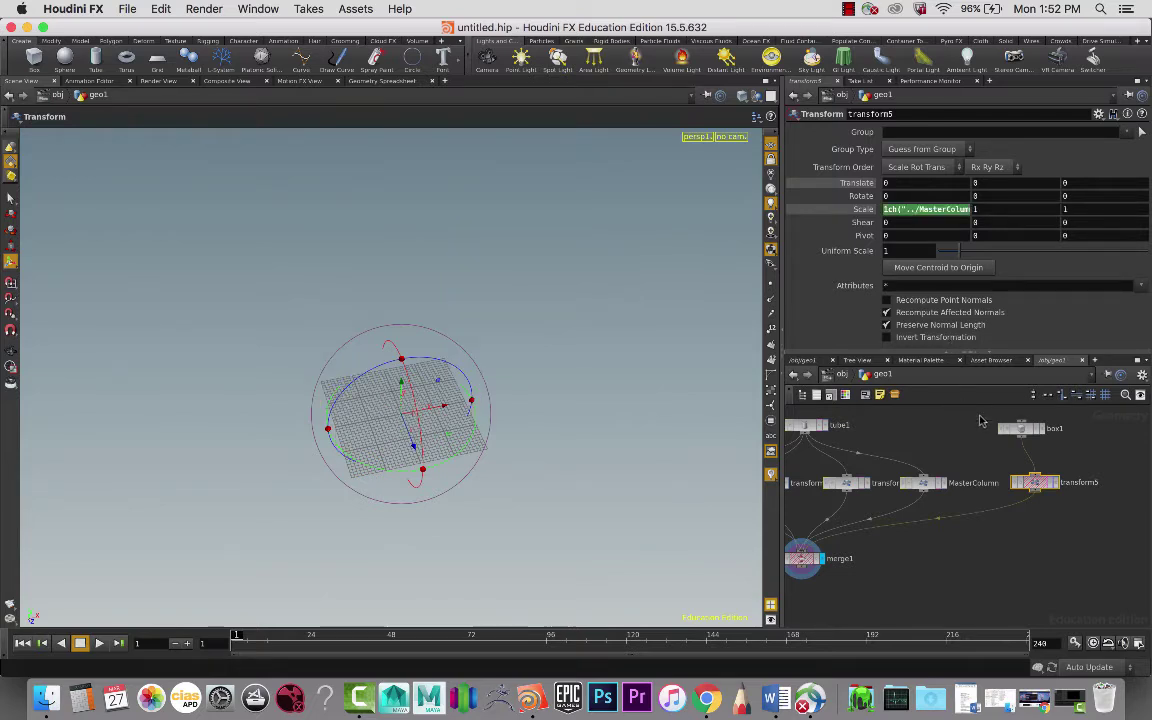
Step: Delete the transform5 node, display merge1, and move box1 down beside MasterColumn
{"action": "left_click", "coordinate": [1058, 484]}
{"action": "left_click", "coordinate": [1042, 429]}
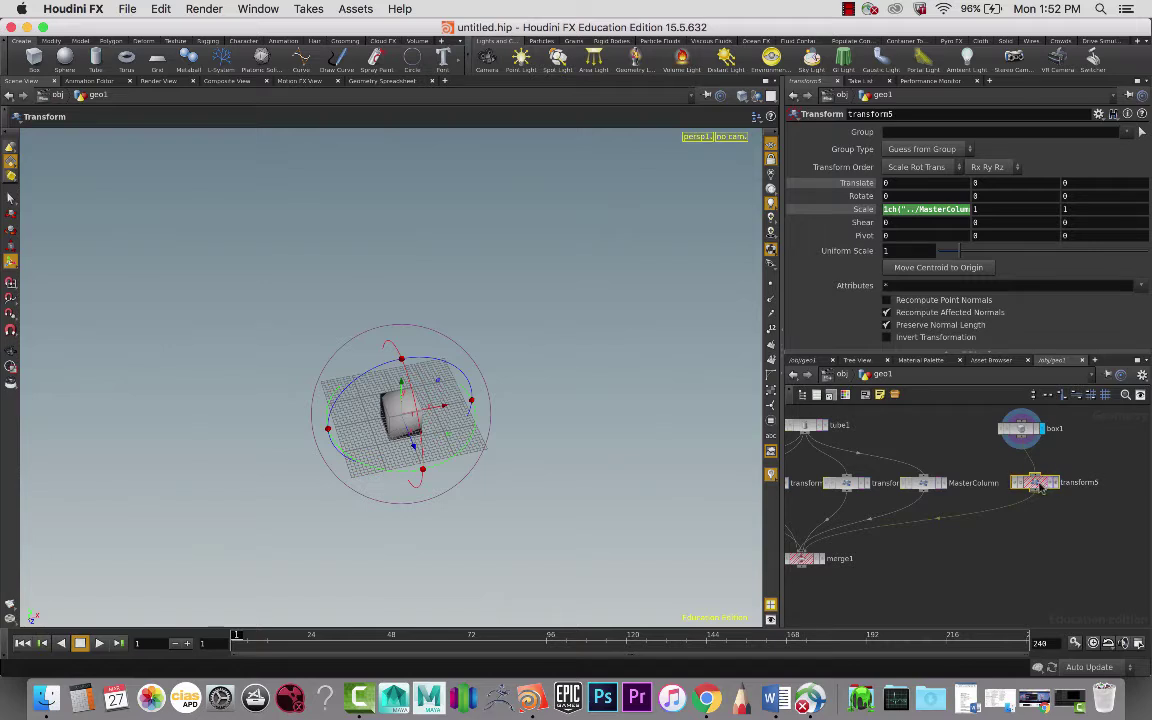
{"action": "key", "text": "Delete"}
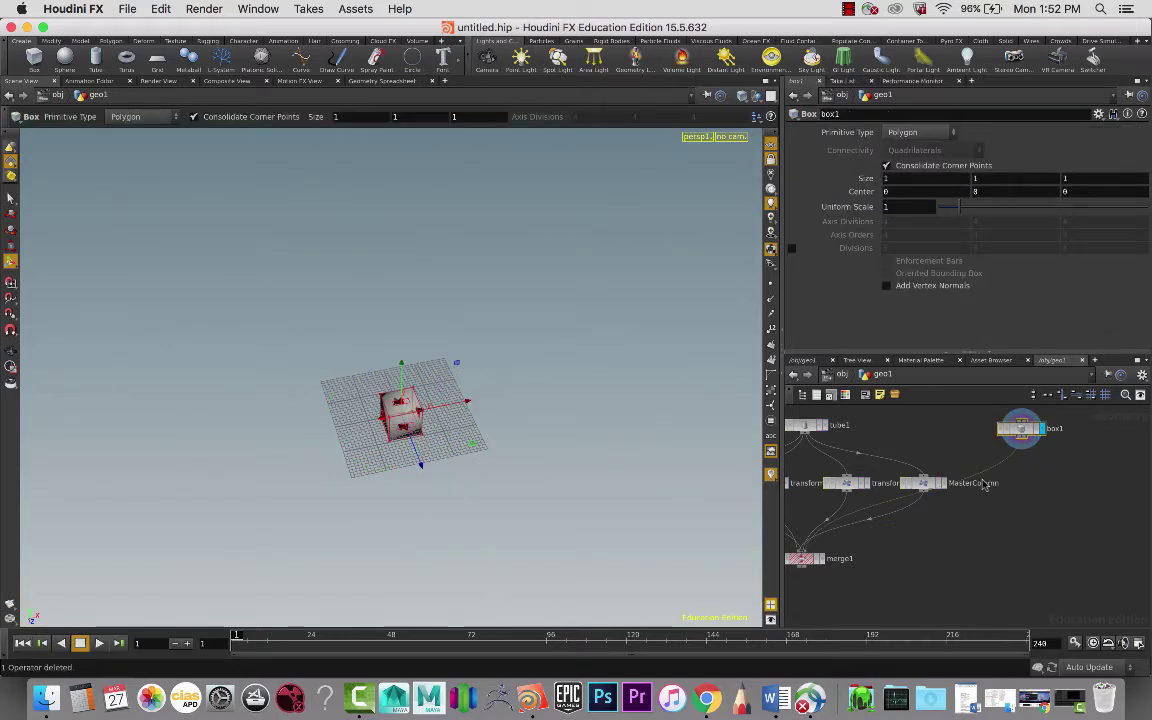
{"action": "left_click", "coordinate": [818, 558]}
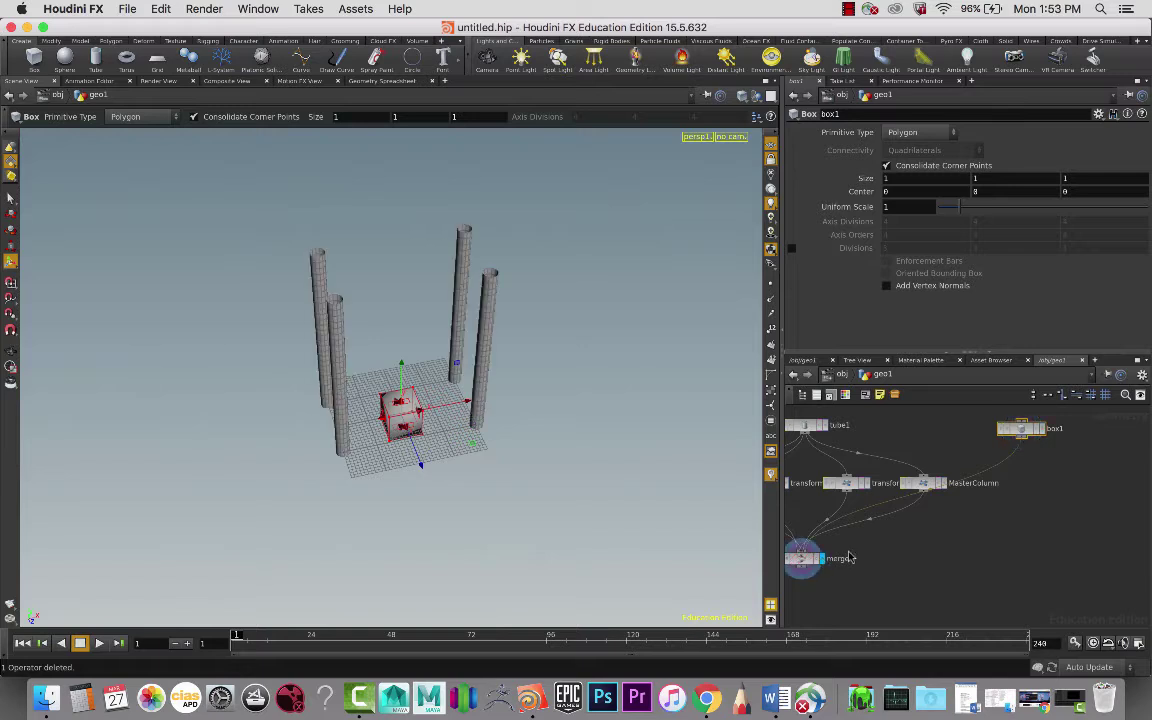
{"action": "left_click_drag", "start_coordinate": [1025, 432], "coordinate": [1030, 475]}
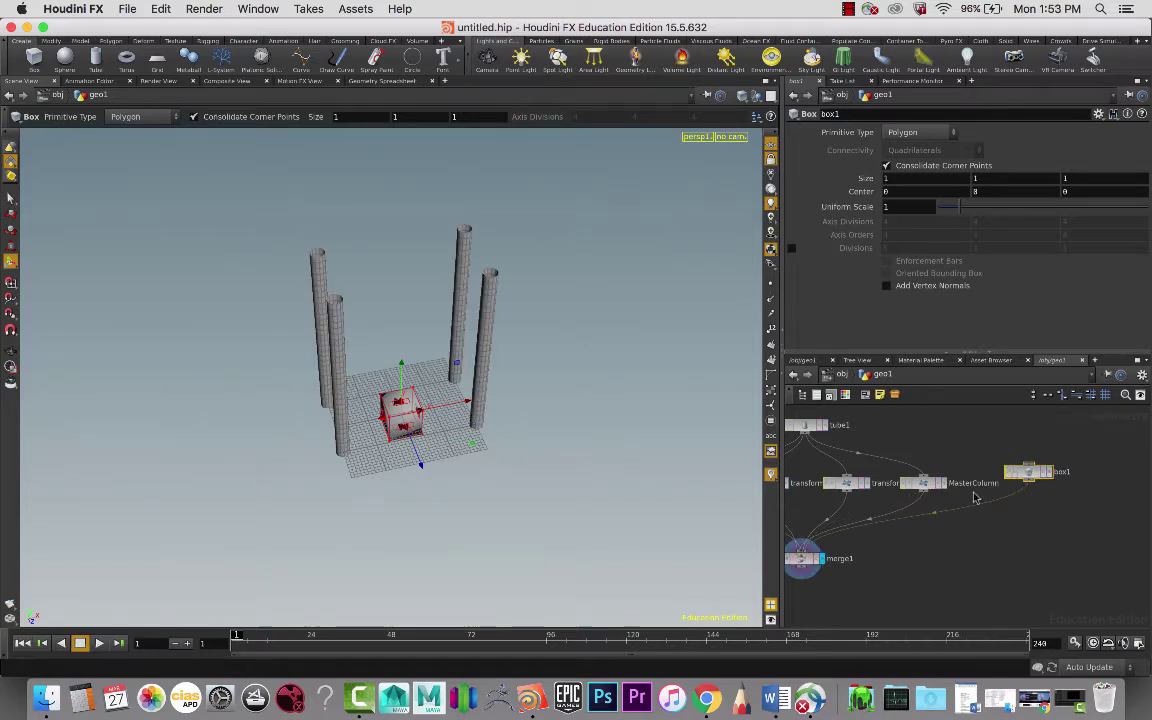
Step: Copy MasterColumn's X translate and paste it as a relative reference into the X size of box1
{"action": "left_click", "coordinate": [923, 483]}
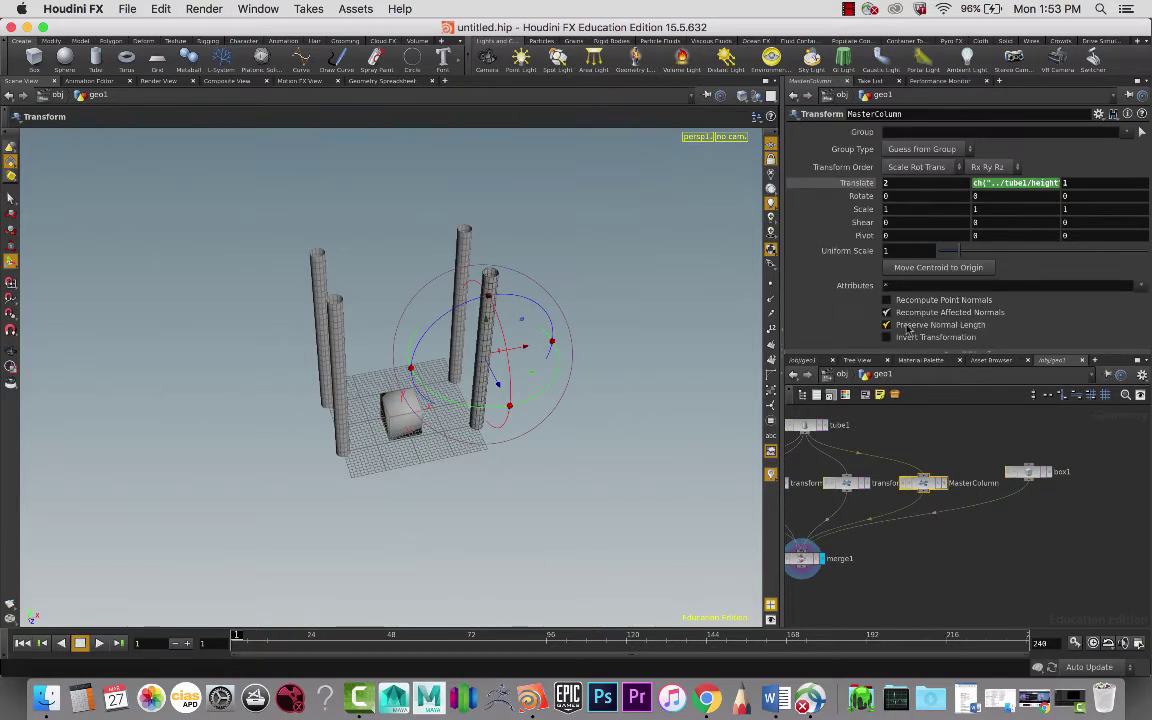
{"action": "right_click", "coordinate": [915, 182]}
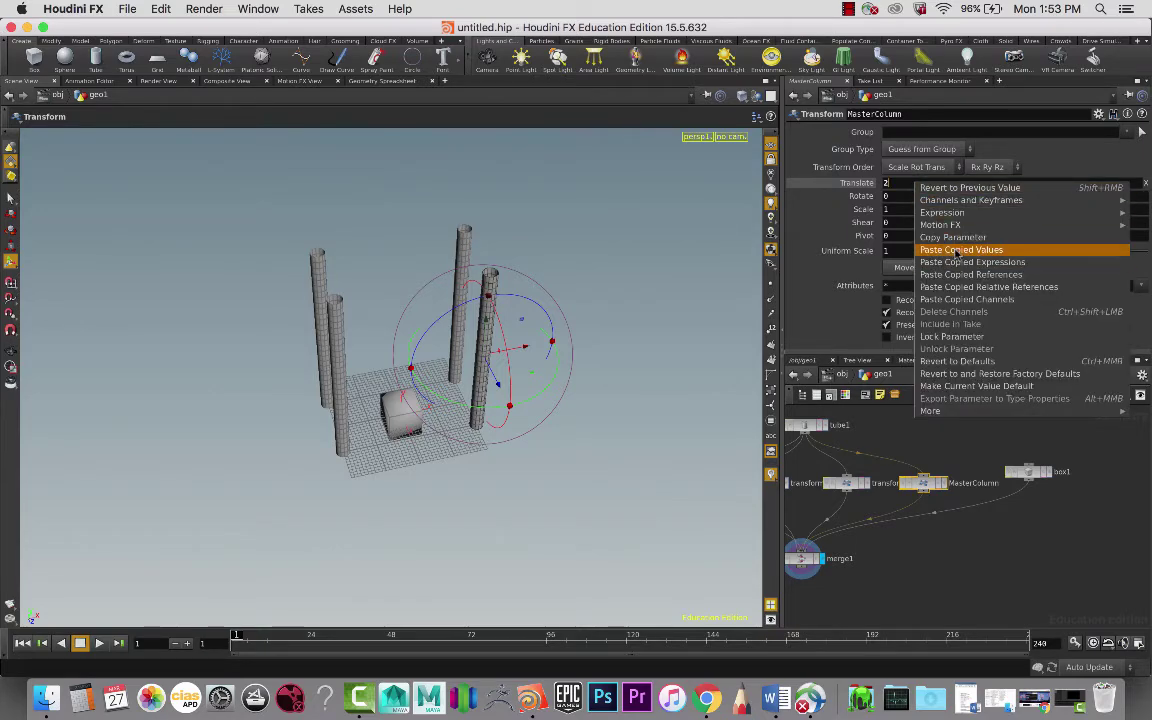
{"action": "left_click", "coordinate": [958, 250]}
{"action": "left_click", "coordinate": [1030, 471]}
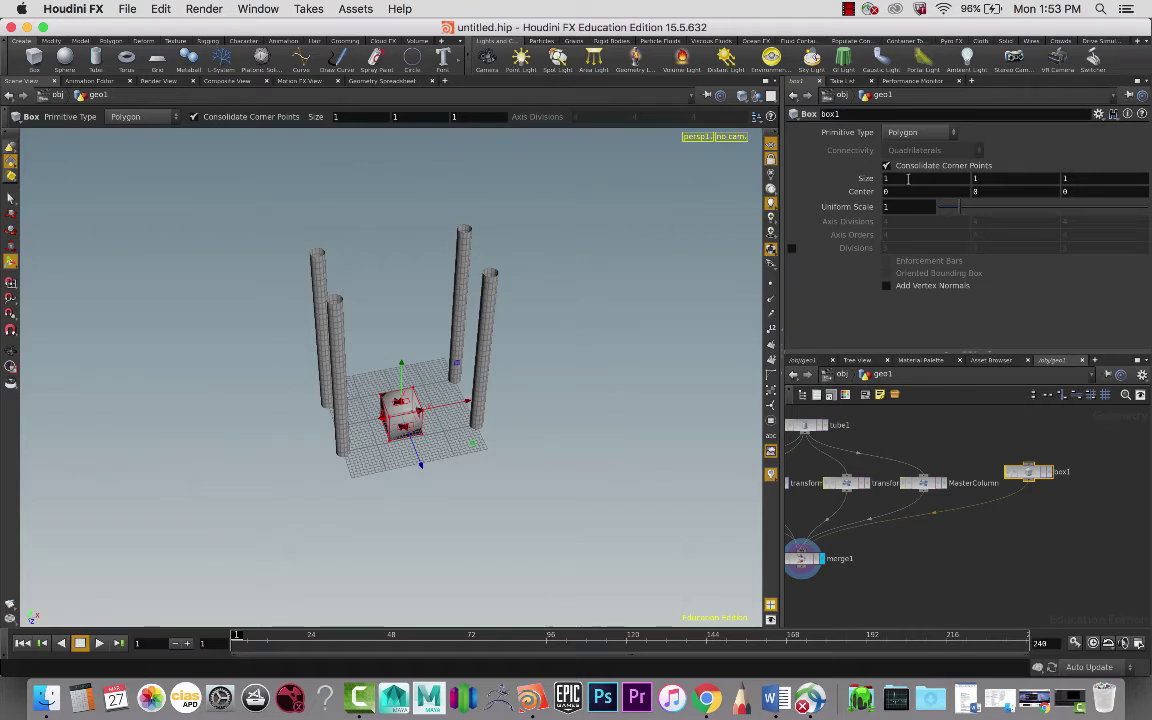
{"action": "right_click", "coordinate": [908, 179]}
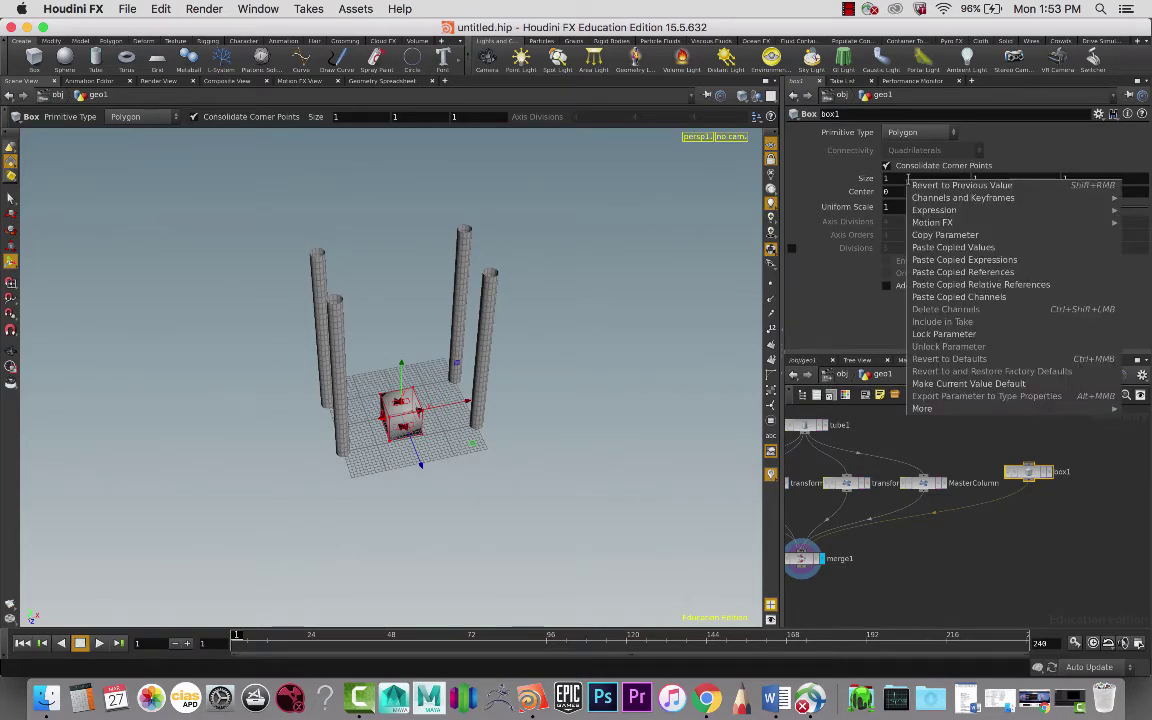
{"action": "left_click", "coordinate": [975, 285]}
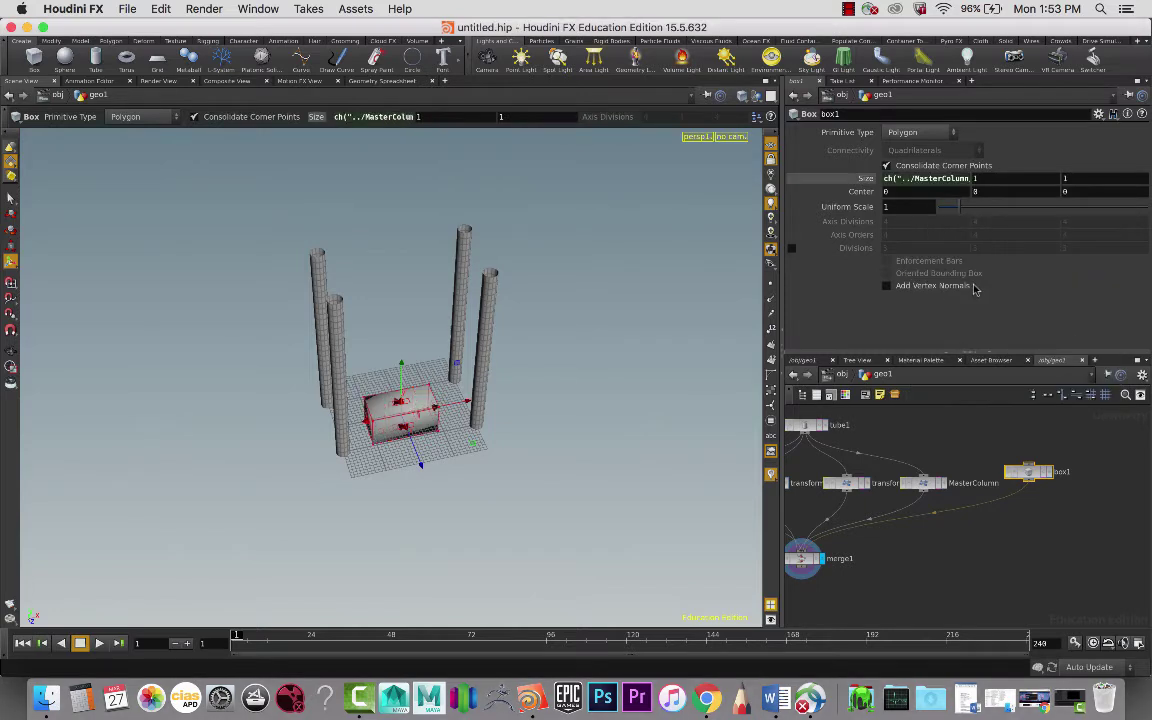
Step: Change the X size expression of box1 to ch("../MasterColumn/tx")*2
{"action": "left_click", "coordinate": [943, 178]}
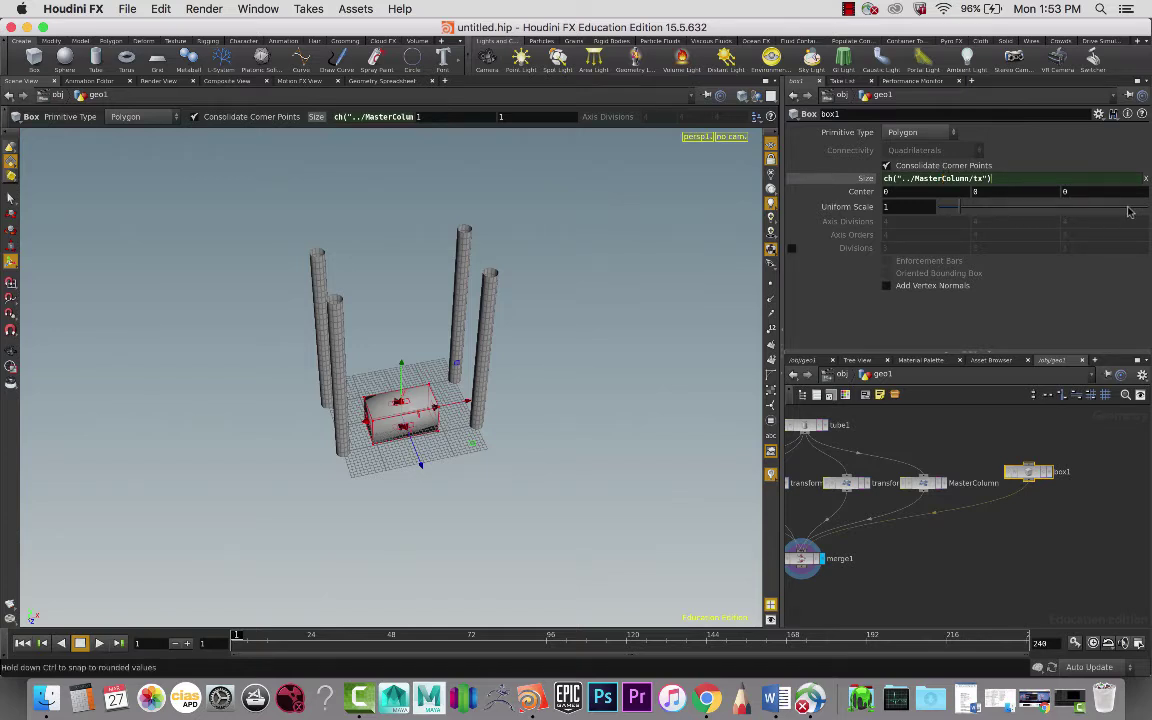
{"action": "type", "text": "*2"}
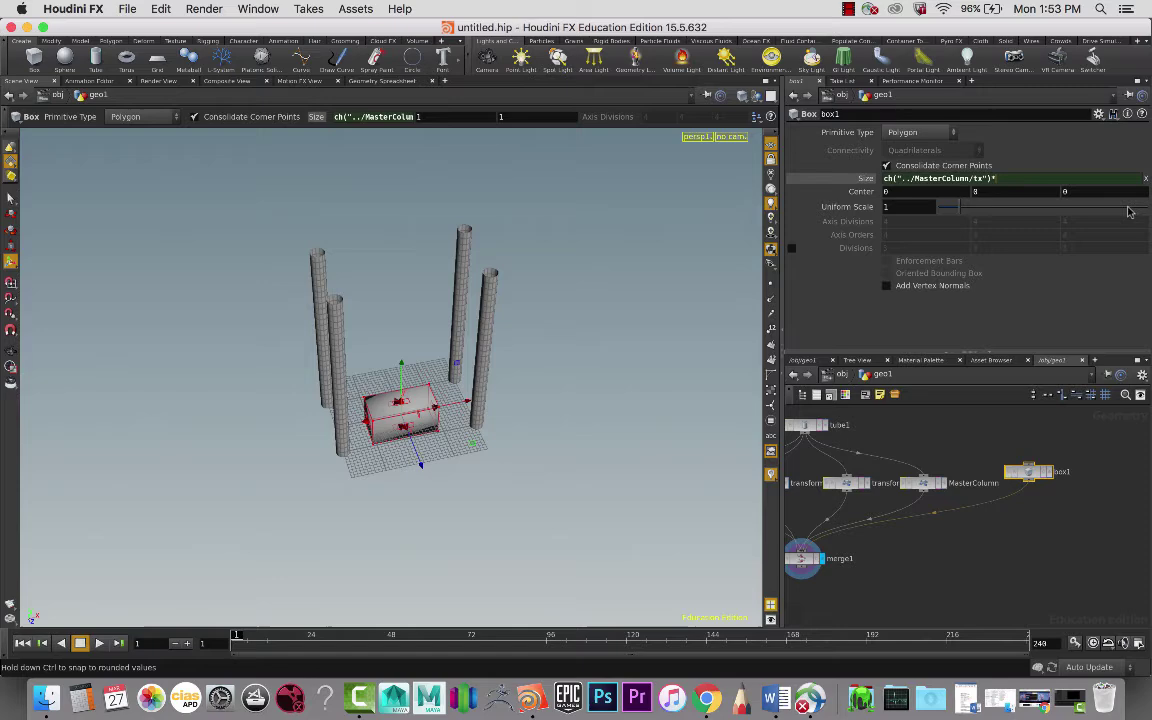
{"action": "key", "text": "Return"}
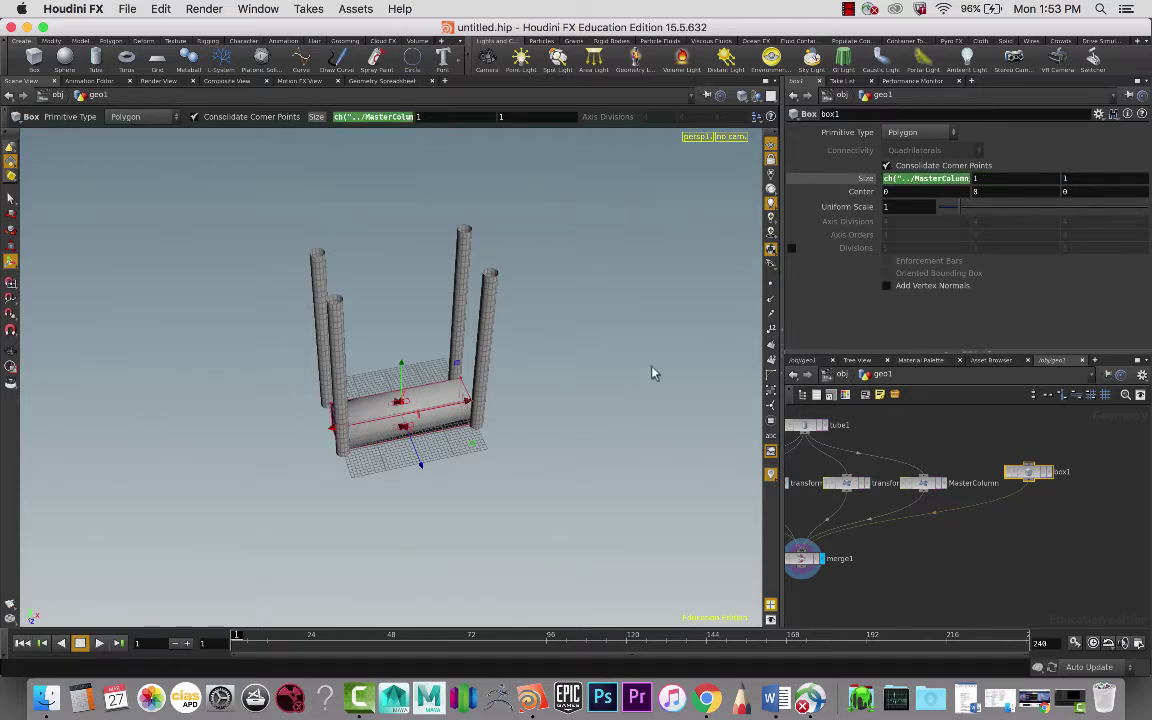
{"action": "left_click_drag", "start_coordinate": [559, 421], "coordinate": [656, 427], "text": "alt"}
{"action": "key", "text": "s"}
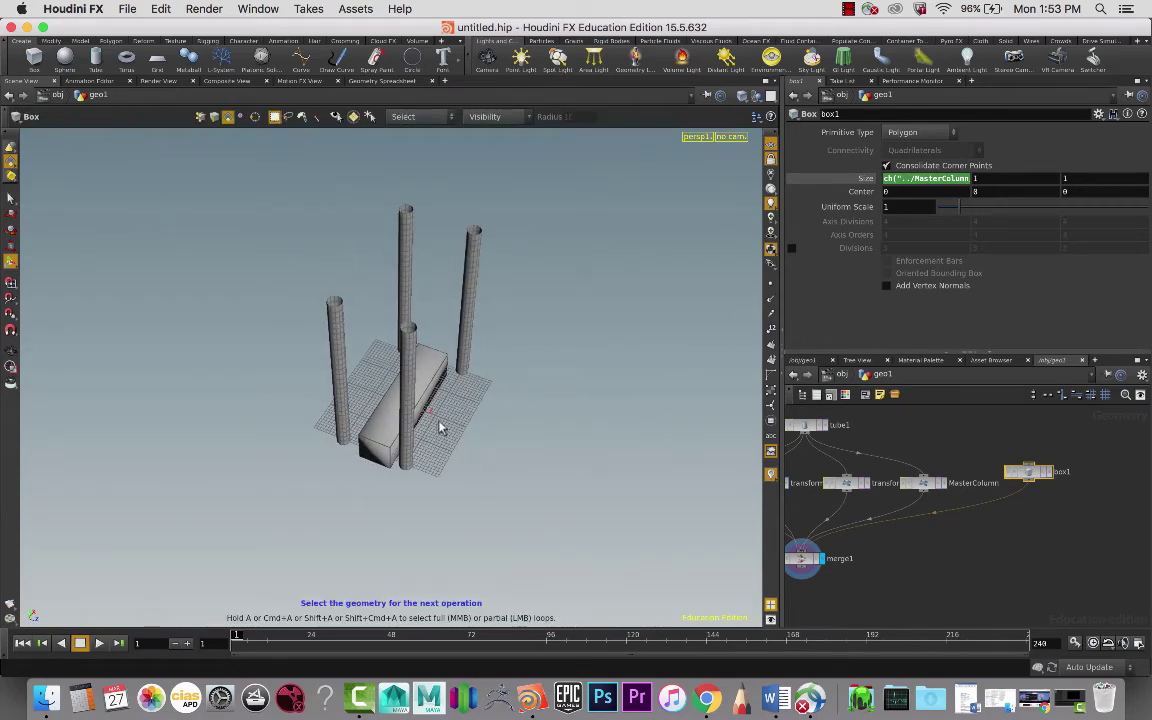
Step: Add a second box node beside box1 and connect its output to merge1
{"action": "left_click", "coordinate": [1033, 473]}
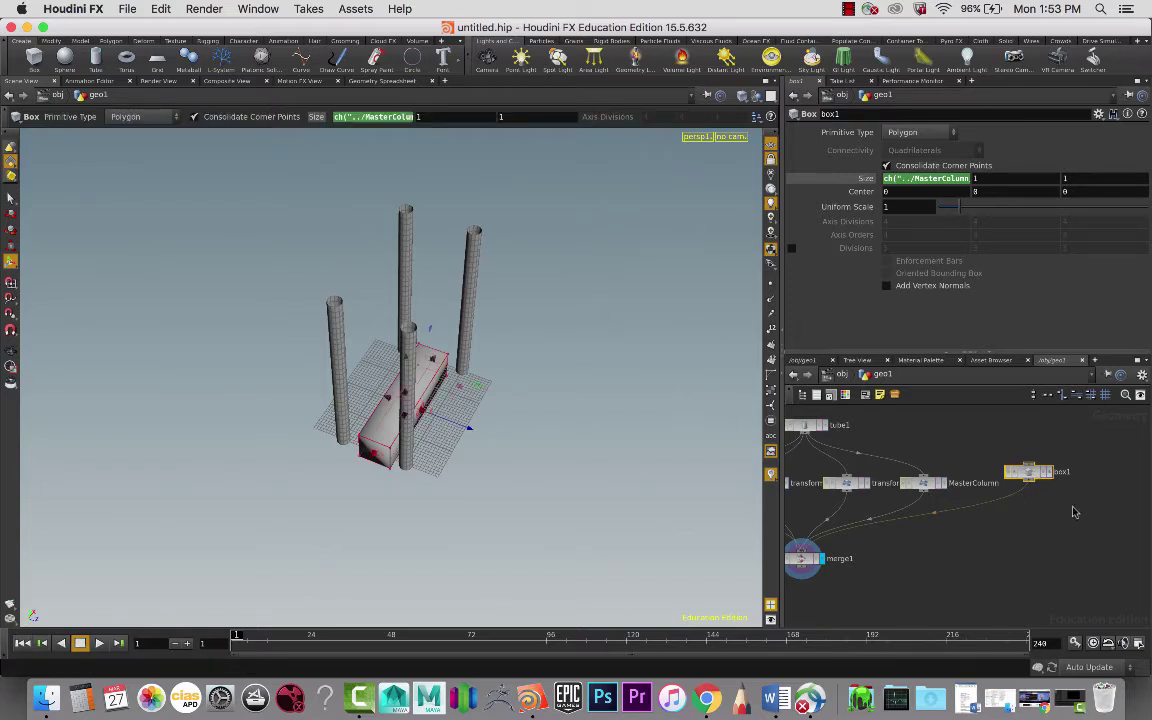
{"action": "key", "text": "Tab"}
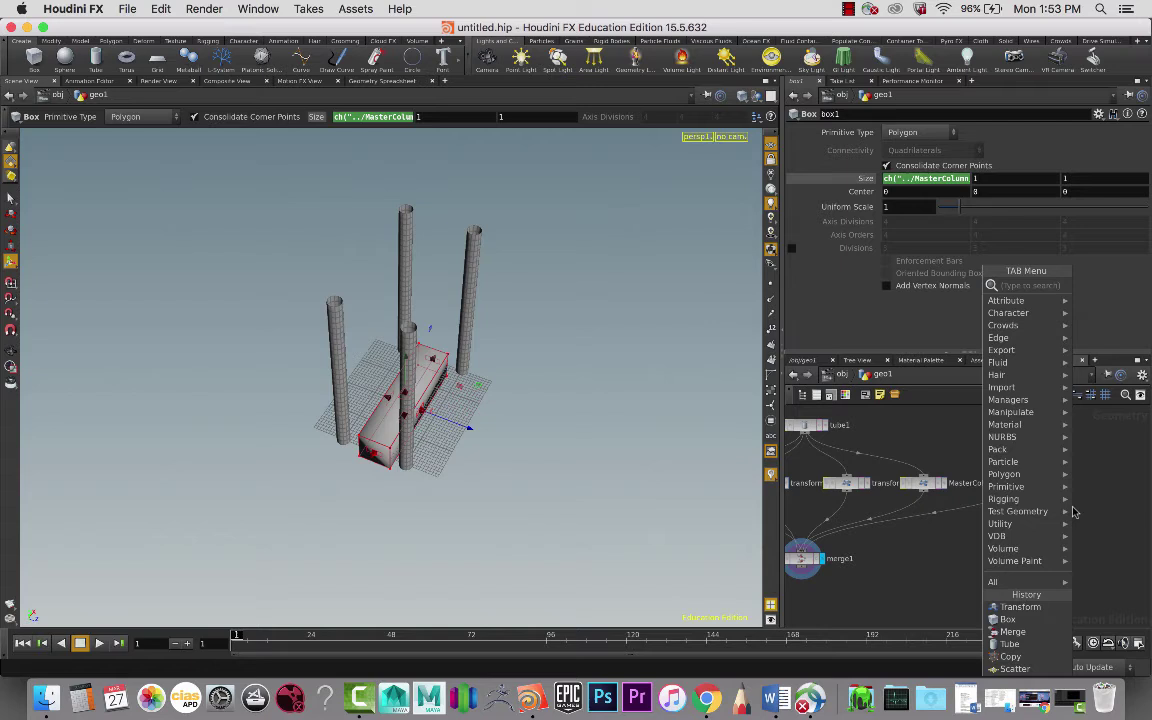
{"action": "type", "text": "box"}
{"action": "key", "text": "Return"}
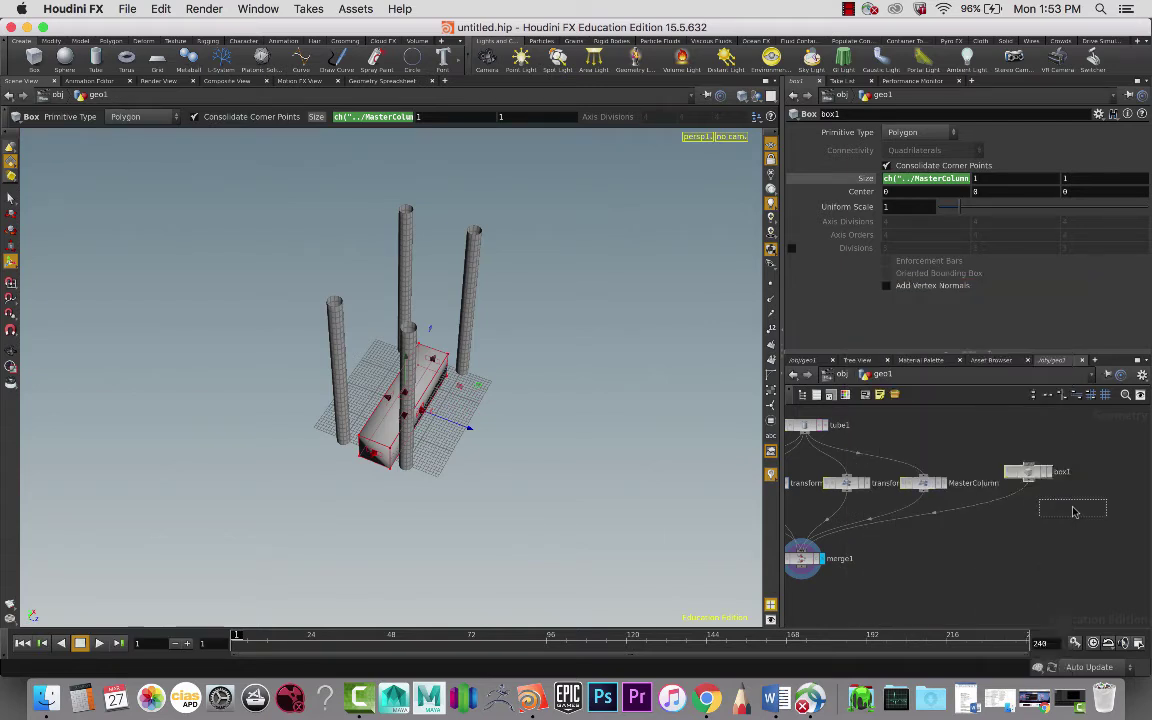
{"action": "left_click", "coordinate": [1117, 477]}
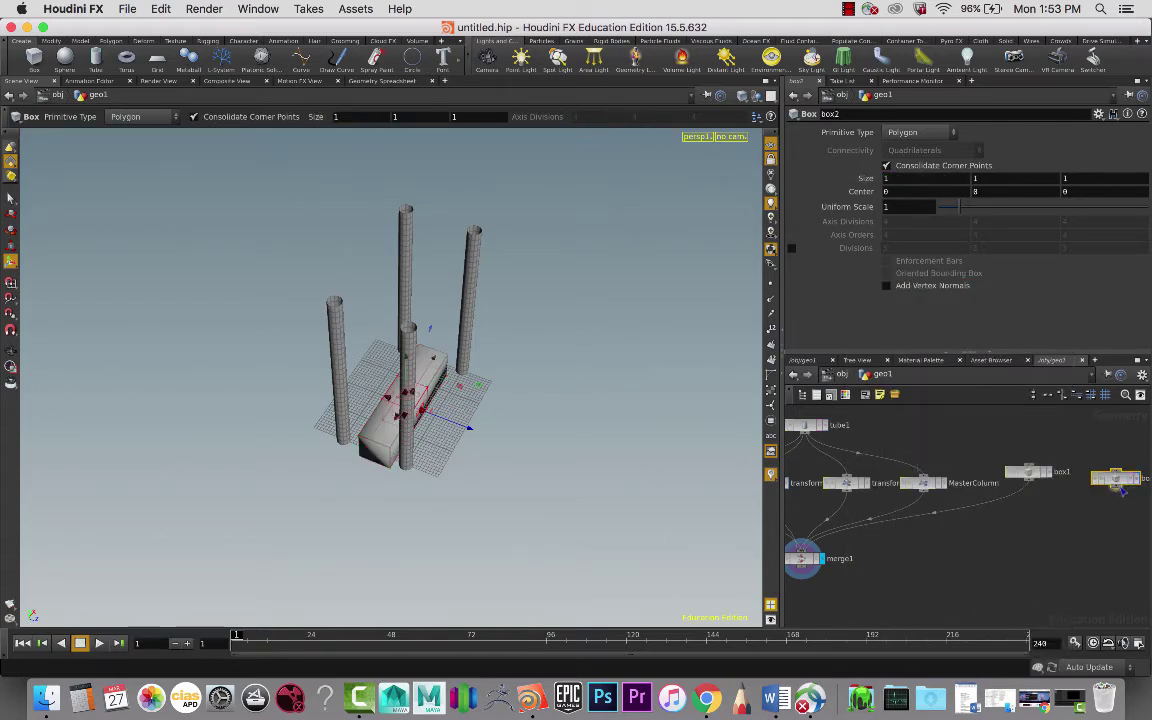
{"action": "left_click_drag", "start_coordinate": [1118, 489], "coordinate": [808, 553]}
{"action": "left_click_drag", "start_coordinate": [1128, 484], "coordinate": [1117, 484]}
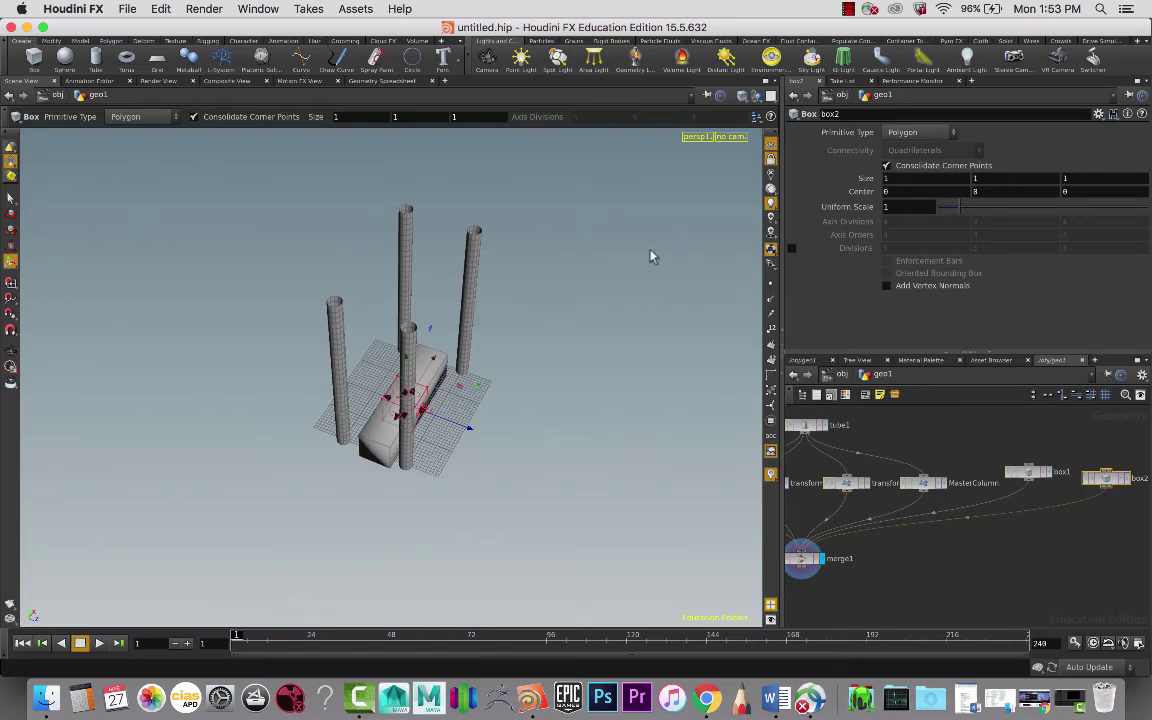
Step: Copy MasterColumn's Z translate and paste it as a relative reference into the Z size of box2
{"action": "left_click", "coordinate": [923, 483]}
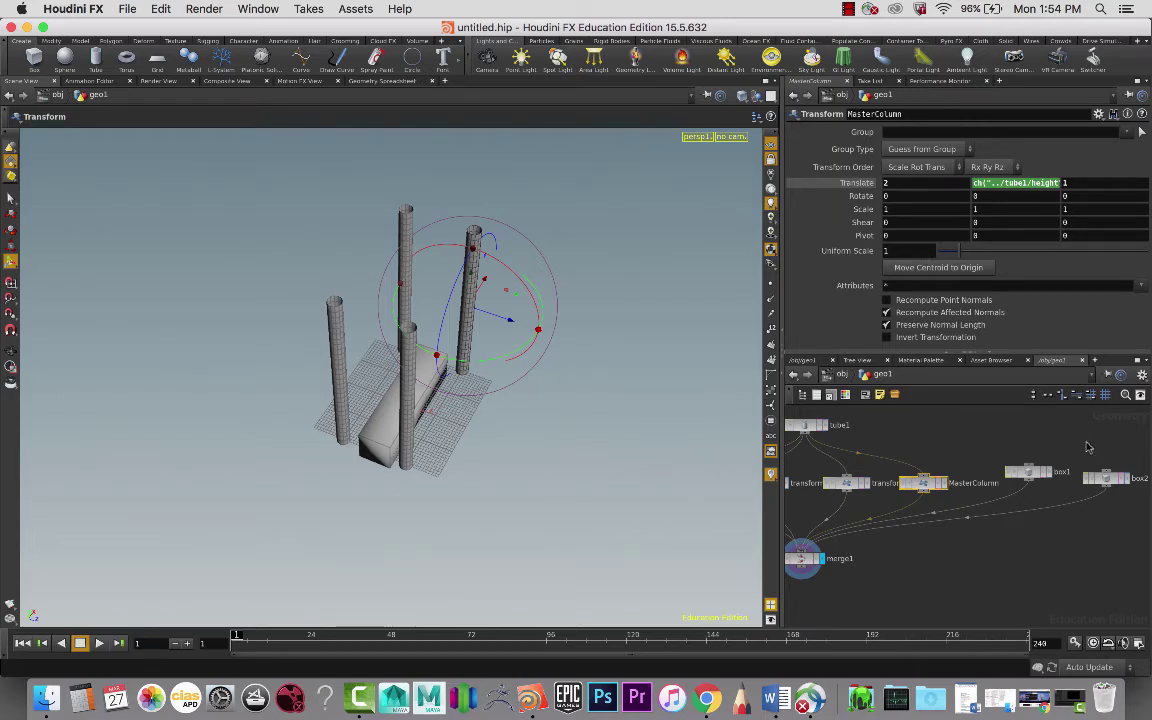
{"action": "left_click", "coordinate": [1106, 480]}
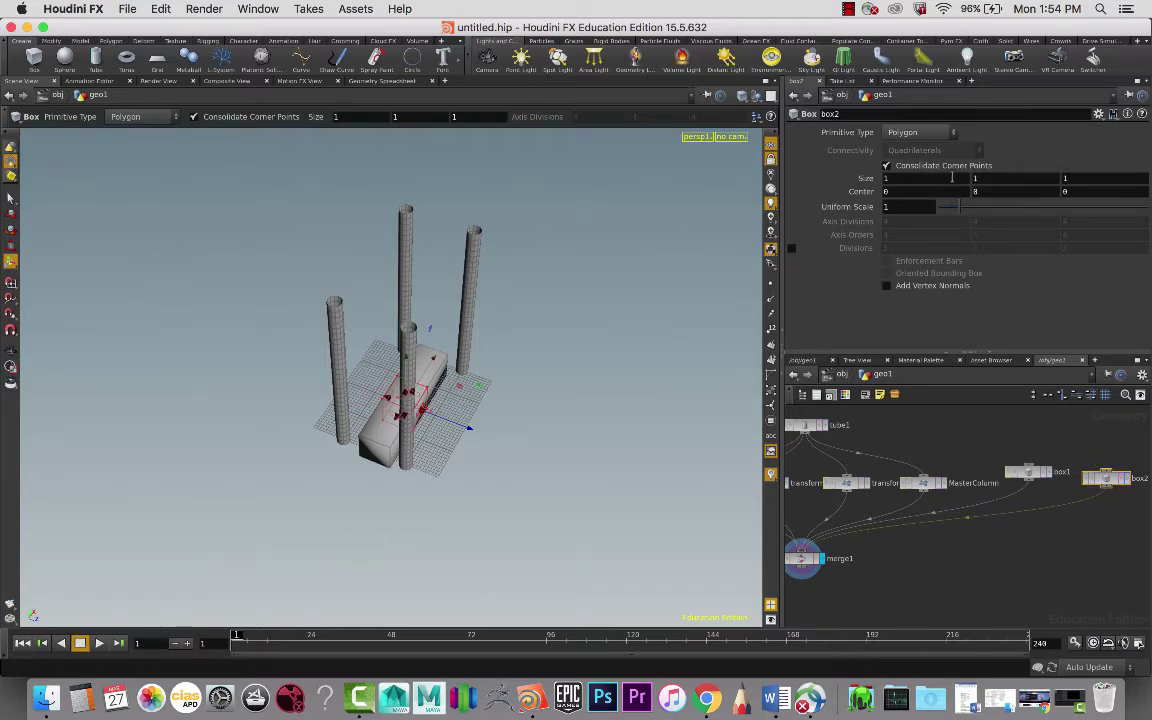
{"action": "left_click", "coordinate": [928, 483]}
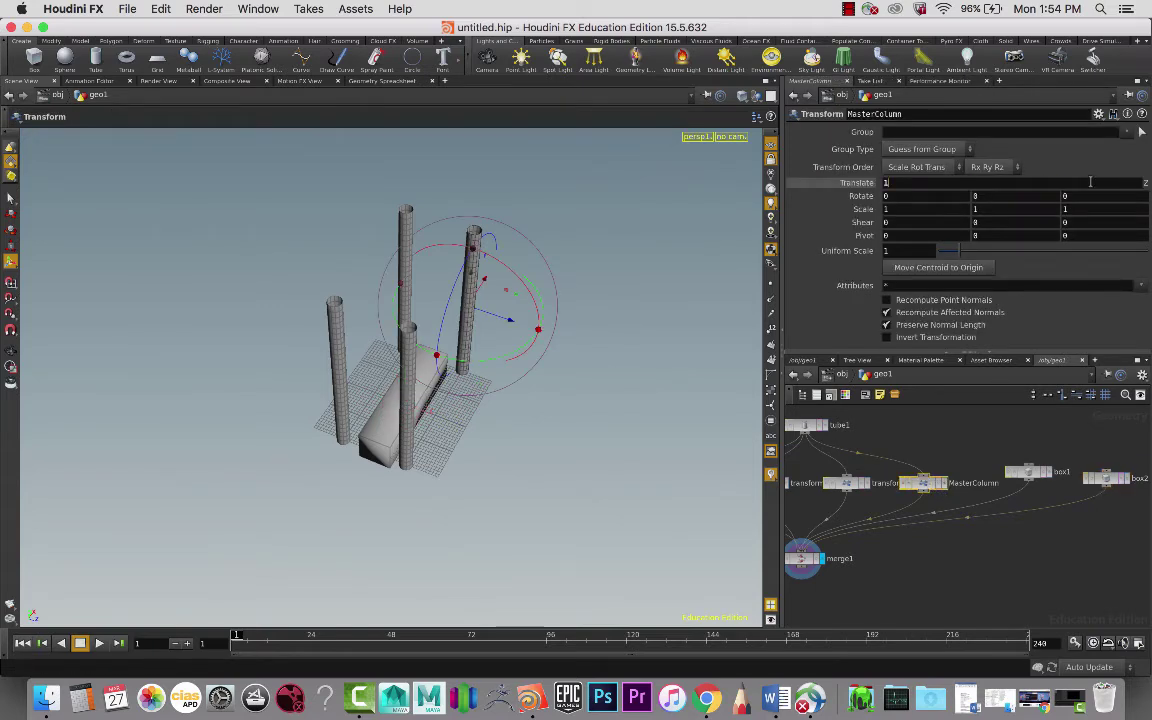
{"action": "right_click", "coordinate": [1090, 182]}
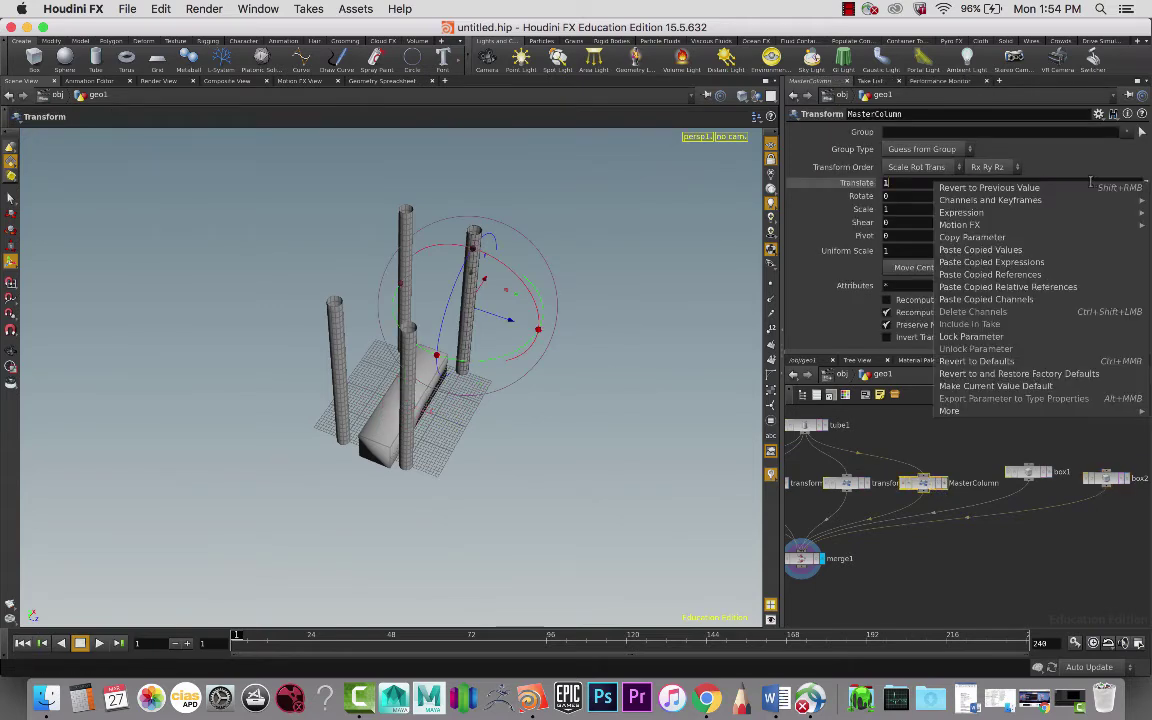
{"action": "left_click", "coordinate": [1057, 240]}
{"action": "left_click", "coordinate": [1106, 477]}
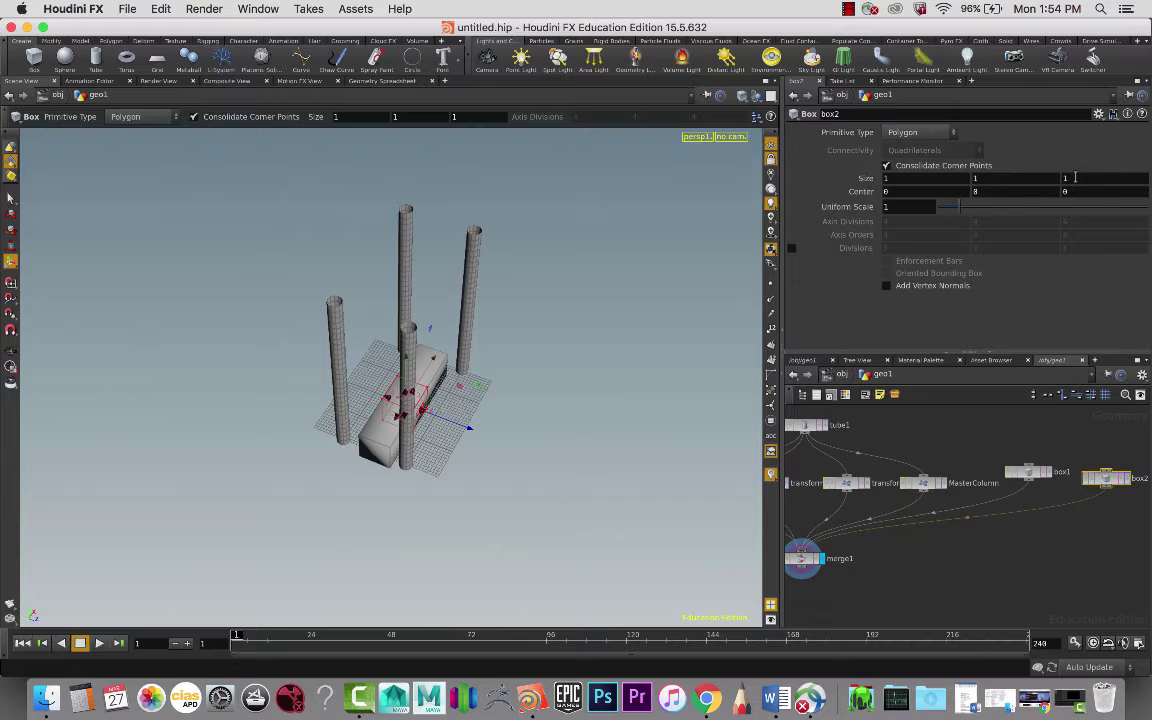
{"action": "right_click", "coordinate": [1075, 178]}
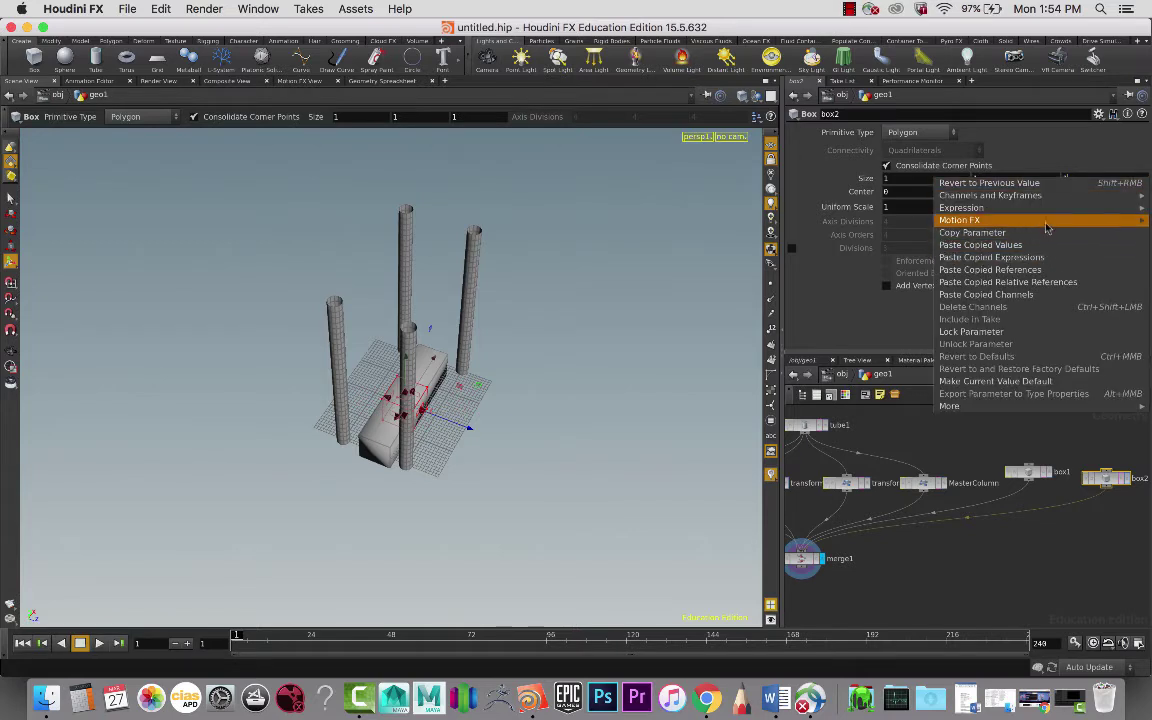
{"action": "mouse_move", "coordinate": [1047, 209]}
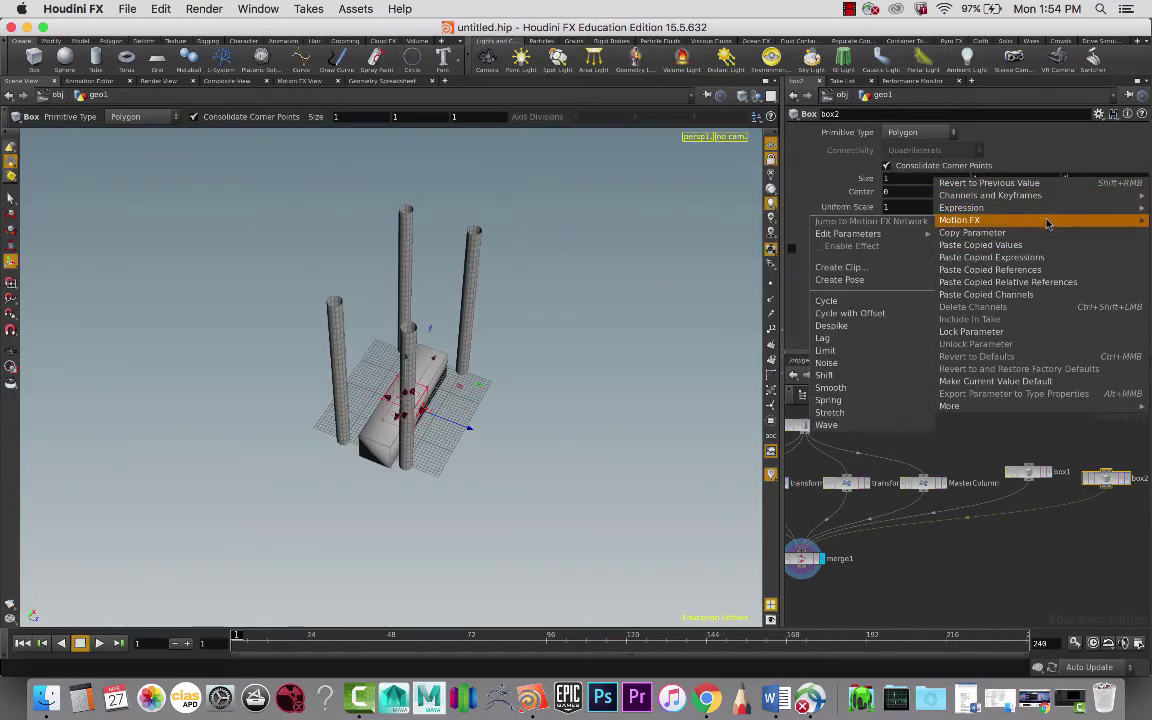
{"action": "left_click", "coordinate": [1049, 283]}
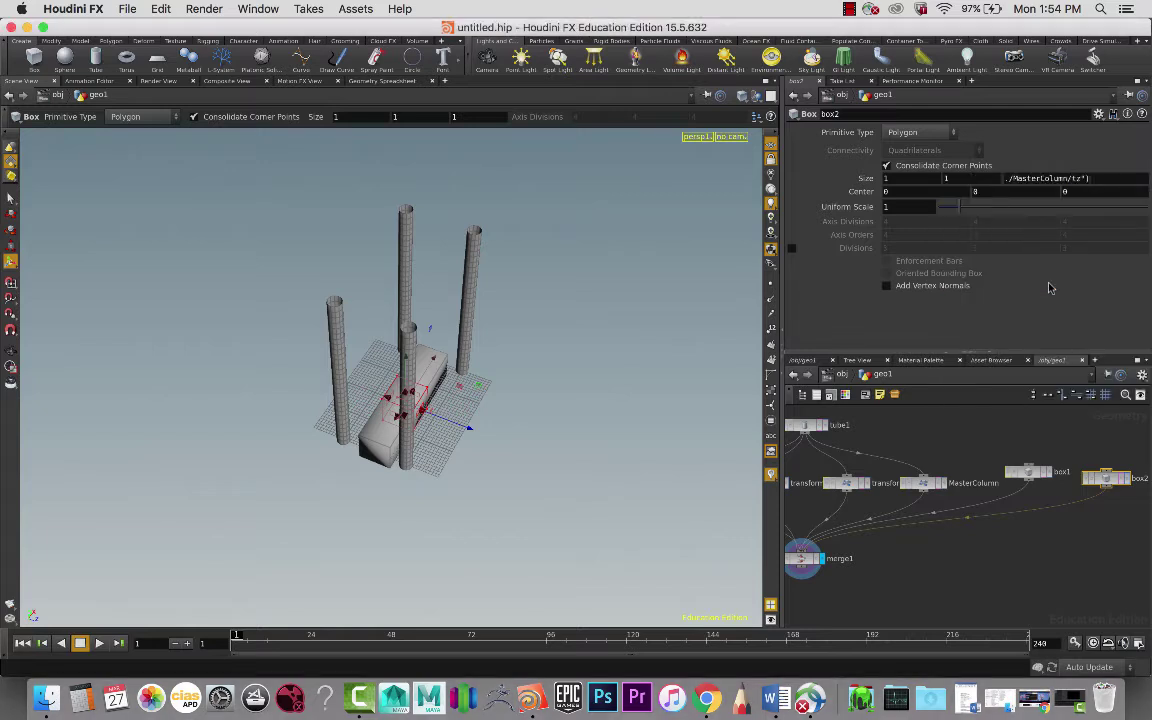
Step: Set the Z size expression of box2 to ch("../MasterColumn/tz")*2 and reduce its X size to about 0.1
{"action": "left_click", "coordinate": [1079, 178]}
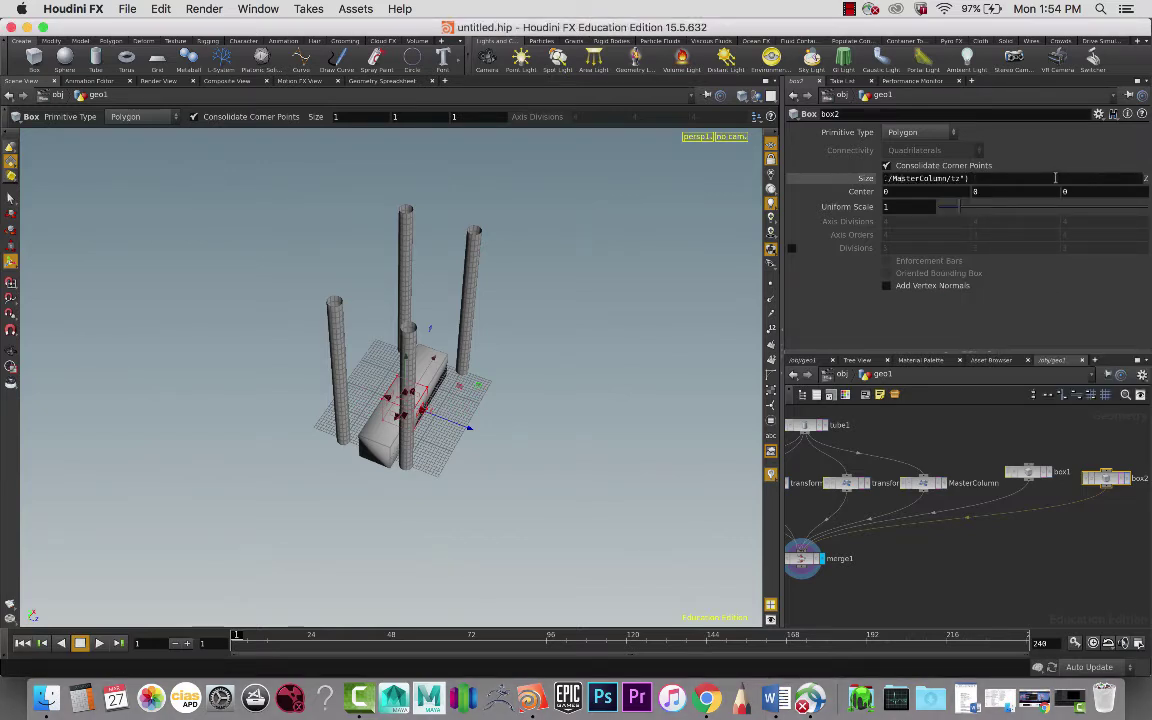
{"action": "key", "text": "Left"}
{"action": "key", "text": "Delete"}
{"action": "key", "text": "Tab"}
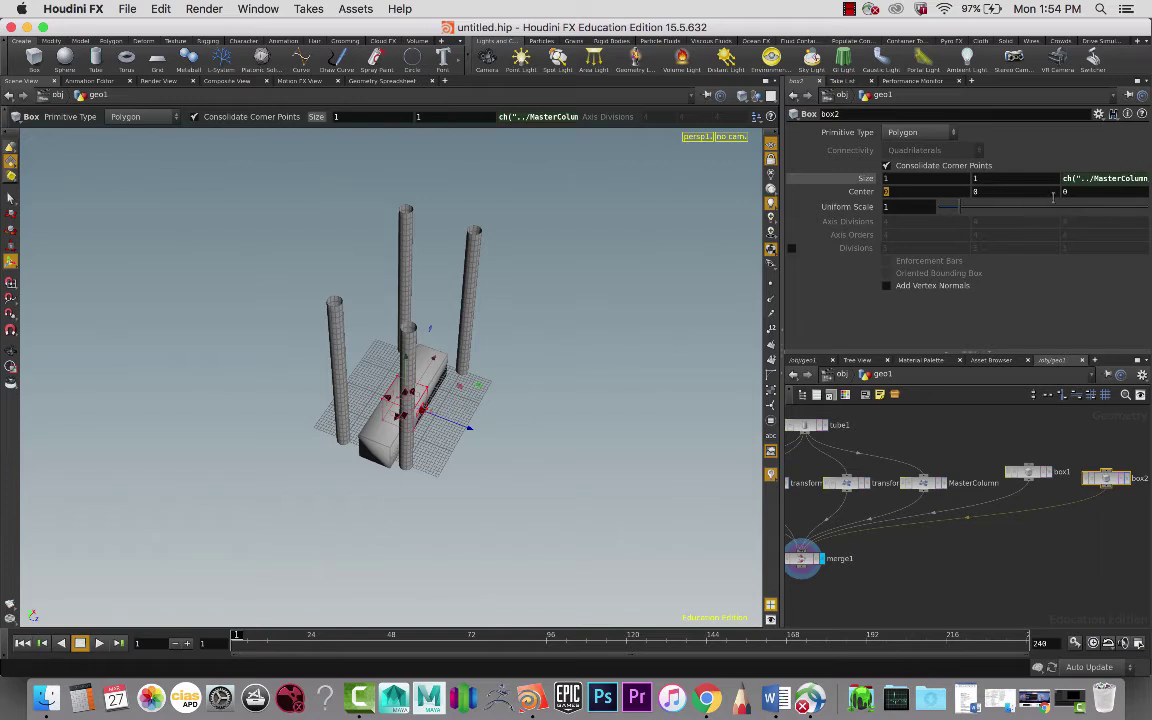
{"action": "left_click", "coordinate": [1106, 178]}
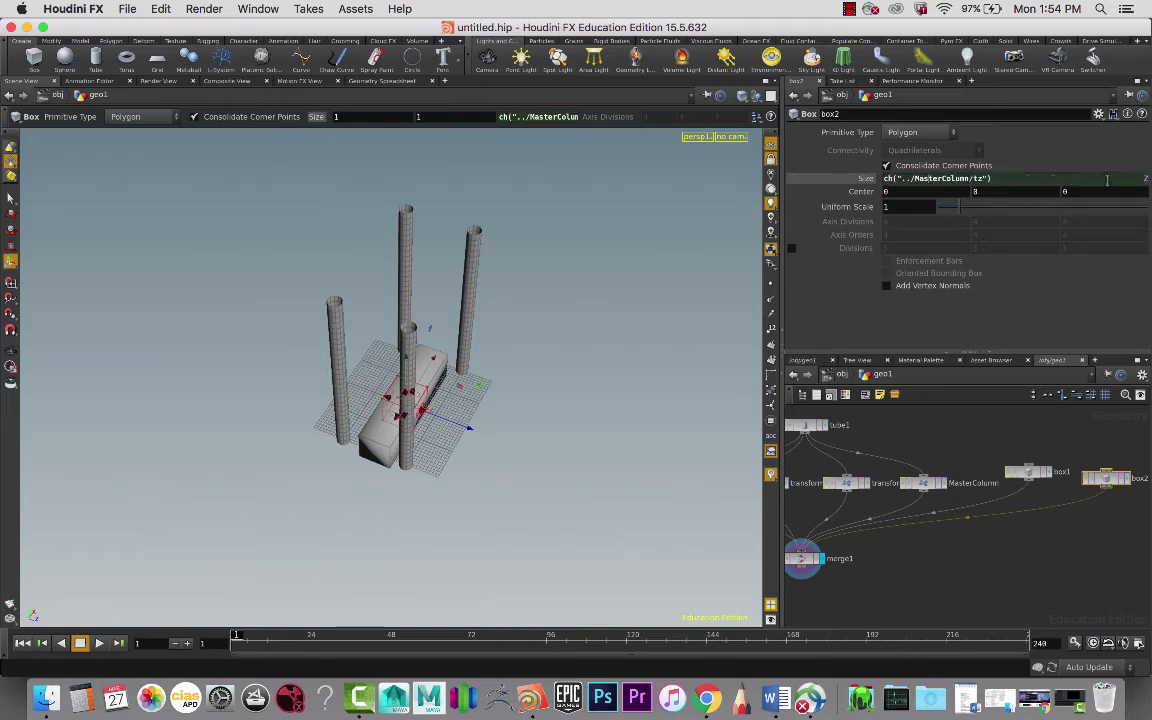
{"action": "type", "text": "*2"}
{"action": "key", "text": "Return"}
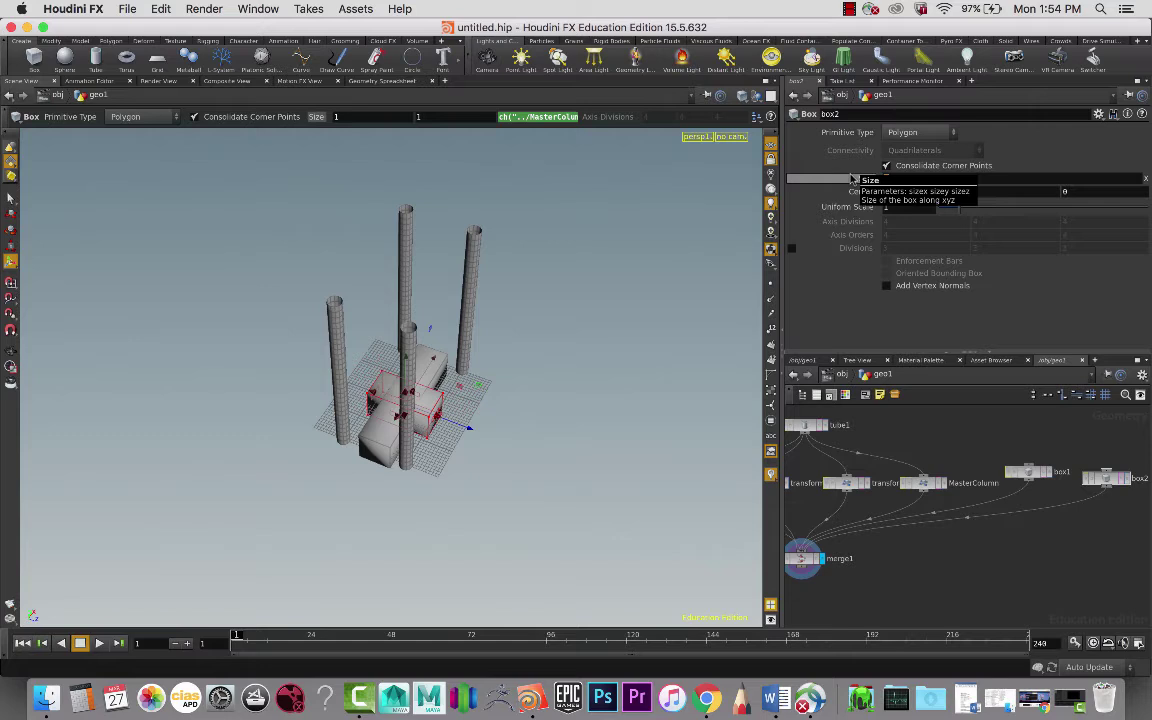
{"action": "key", "text": "Return"}
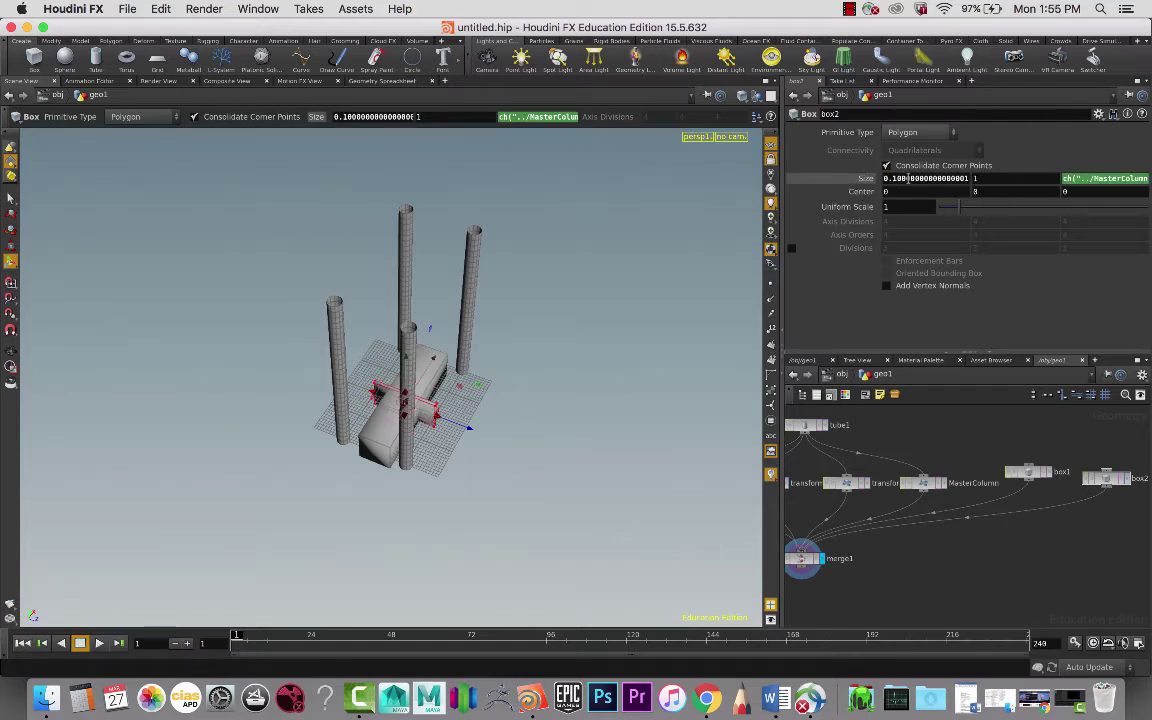
Step: Set the X size of box2 to 0.1 and the Z size of box1 to 0.1
{"action": "left_click", "coordinate": [904, 177]}
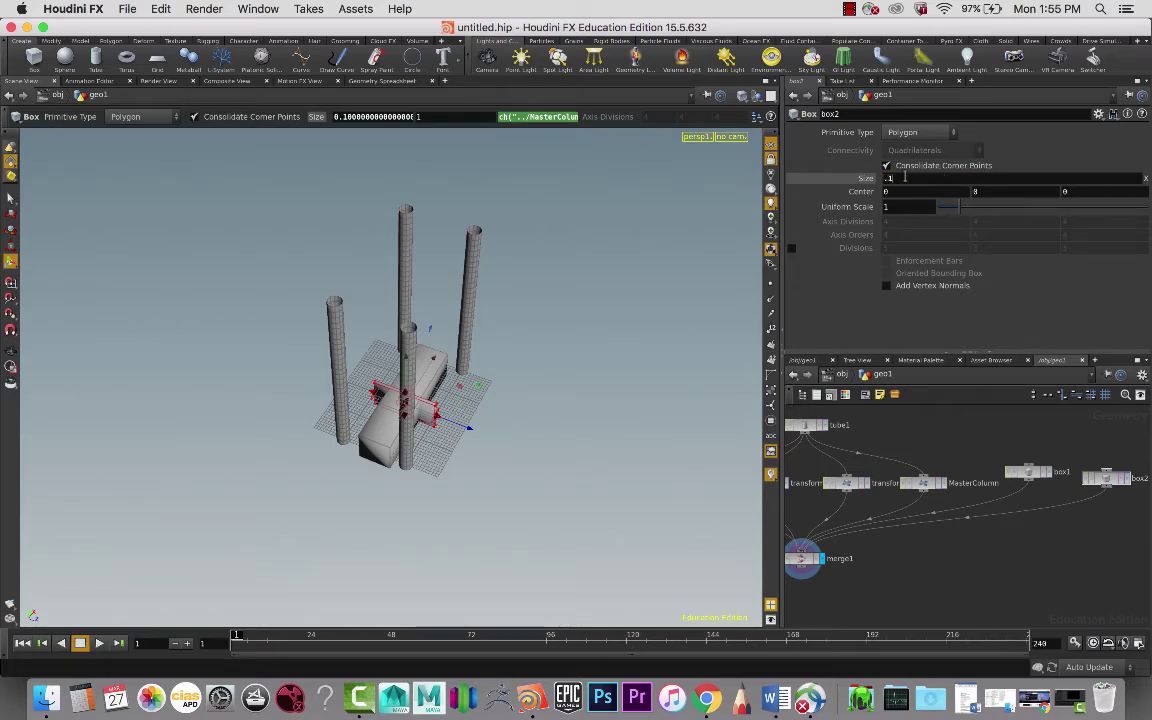
{"action": "key", "text": "Return"}
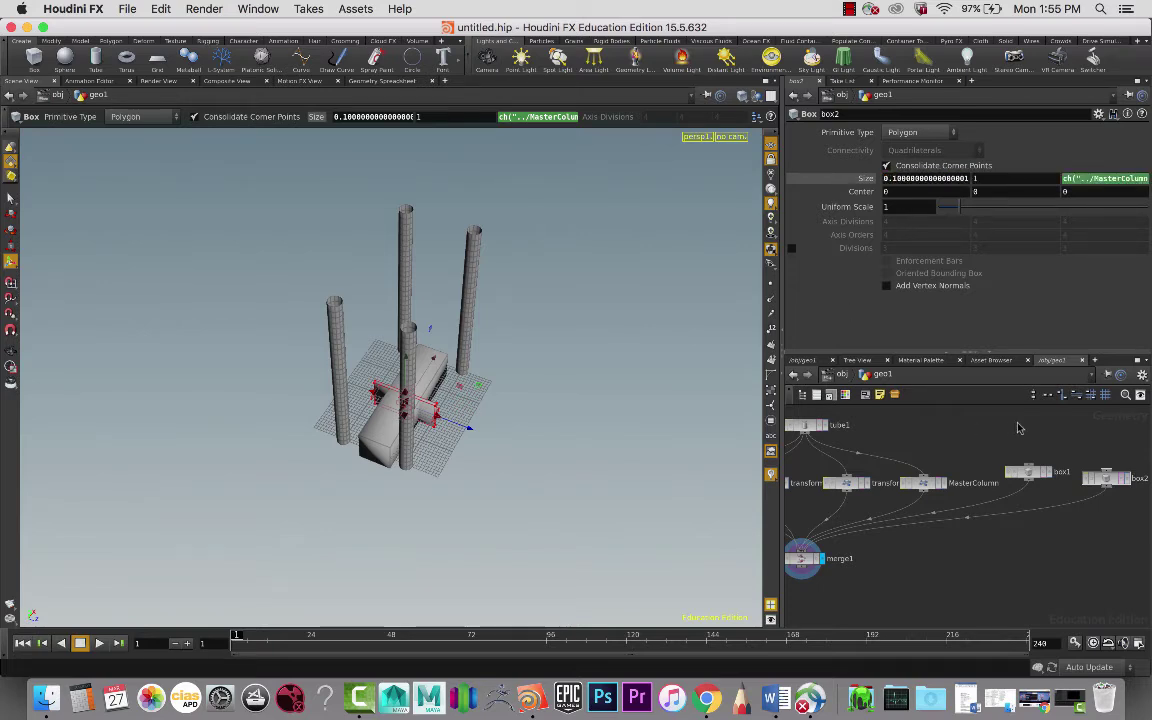
{"action": "left_click", "coordinate": [1033, 472]}
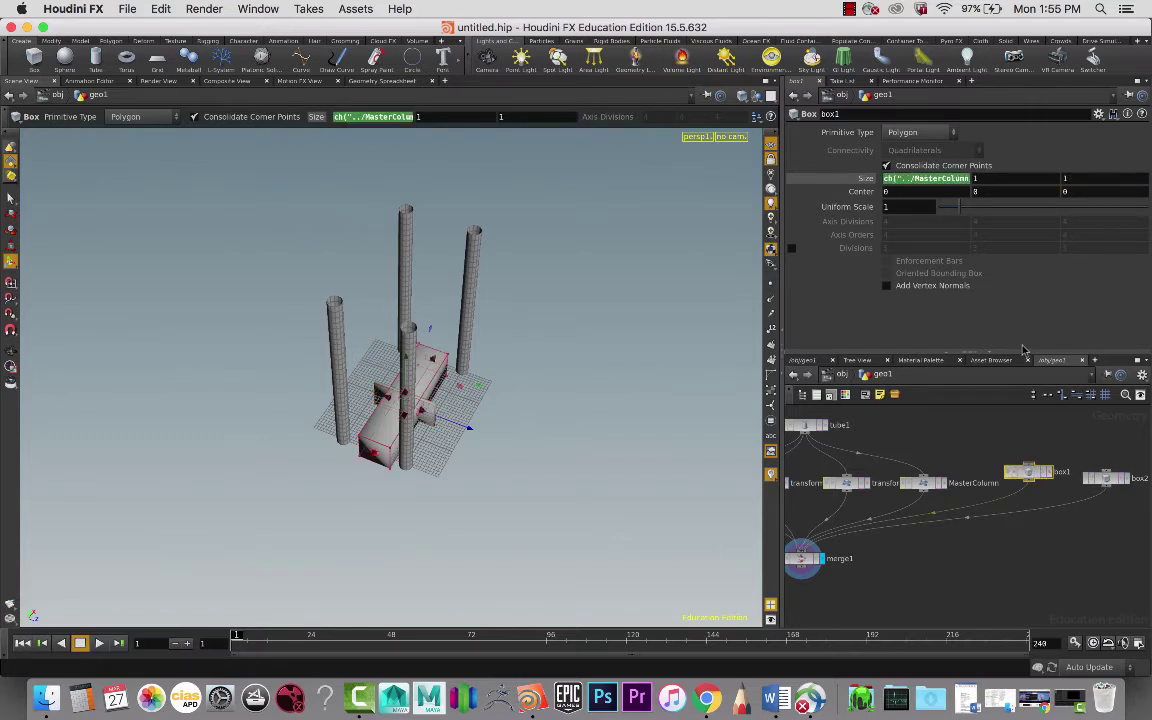
{"action": "left_click_drag", "start_coordinate": [1079, 177], "coordinate": [1028, 178]}
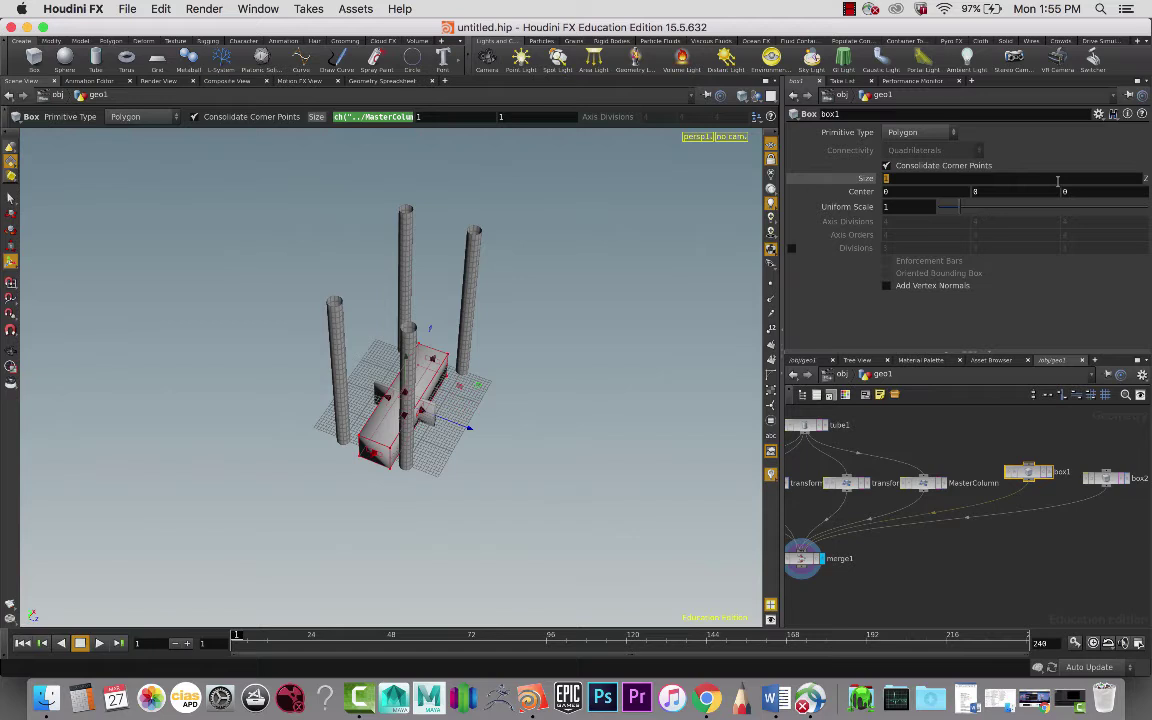
{"action": "key", "text": "Return"}
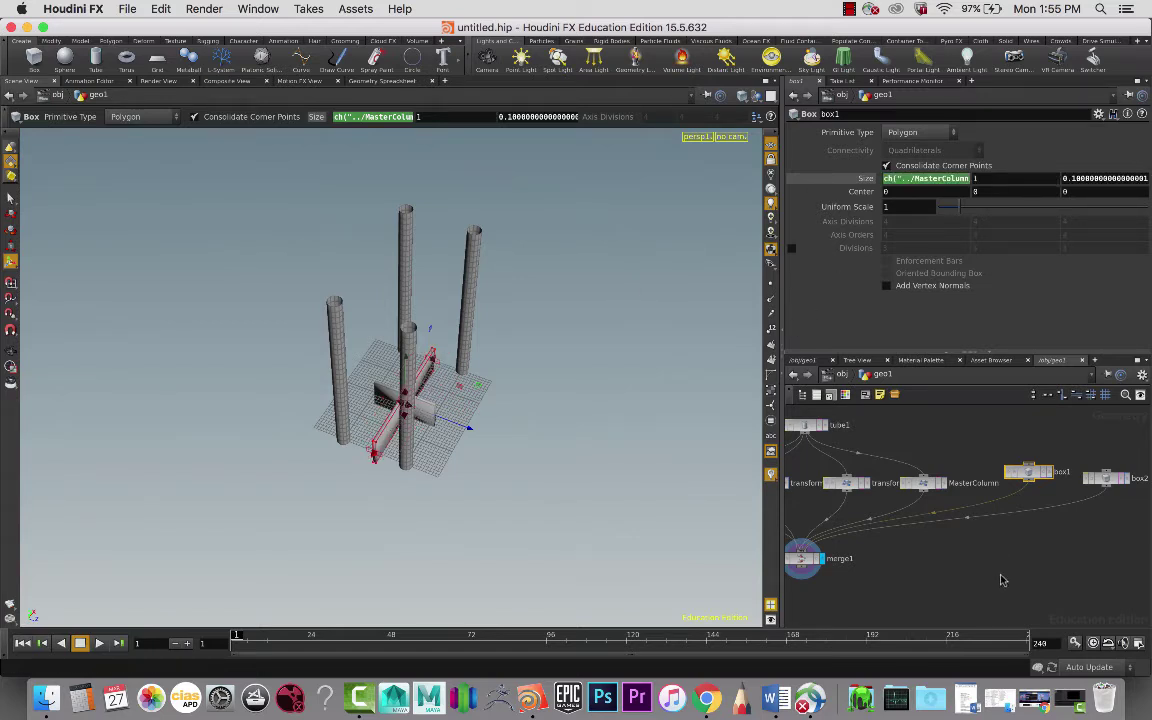
Step: Insert a Transform node on the connection between box1 and merge1
{"action": "key", "text": "Tab"}
{"action": "type", "text": "c"}
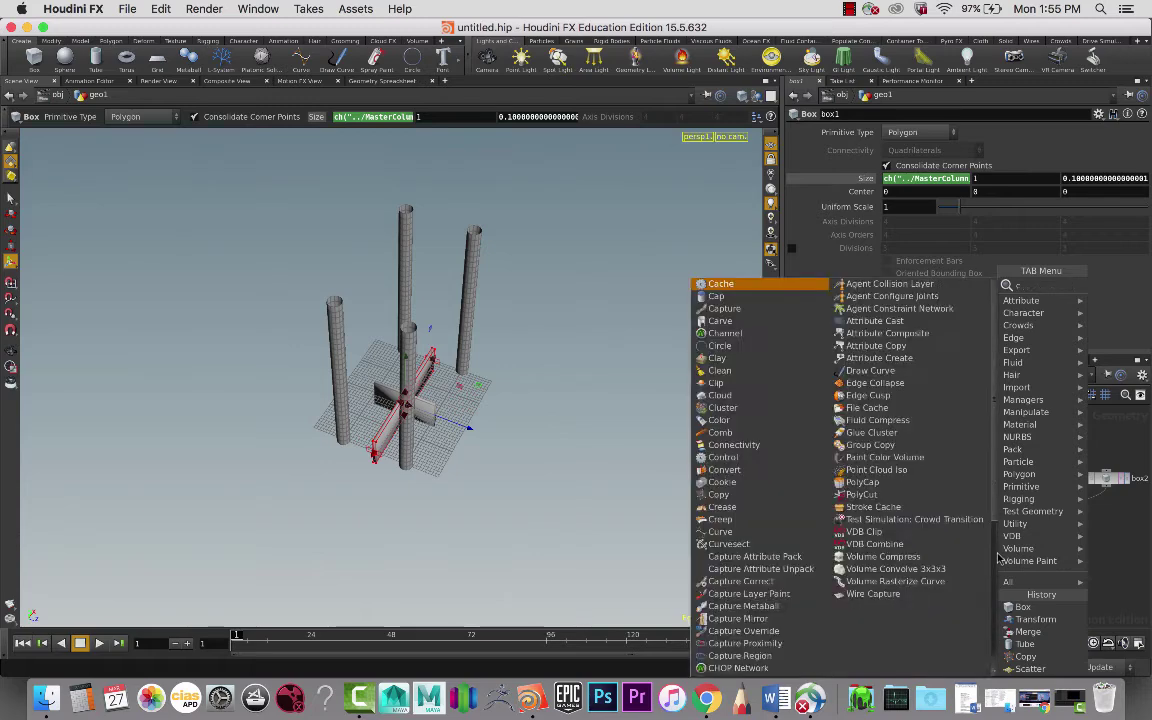
{"action": "type", "text": "o"}
{"action": "key", "text": "BackSpace"}
{"action": "key", "text": "BackSpace"}
{"action": "type", "text": "tr"}
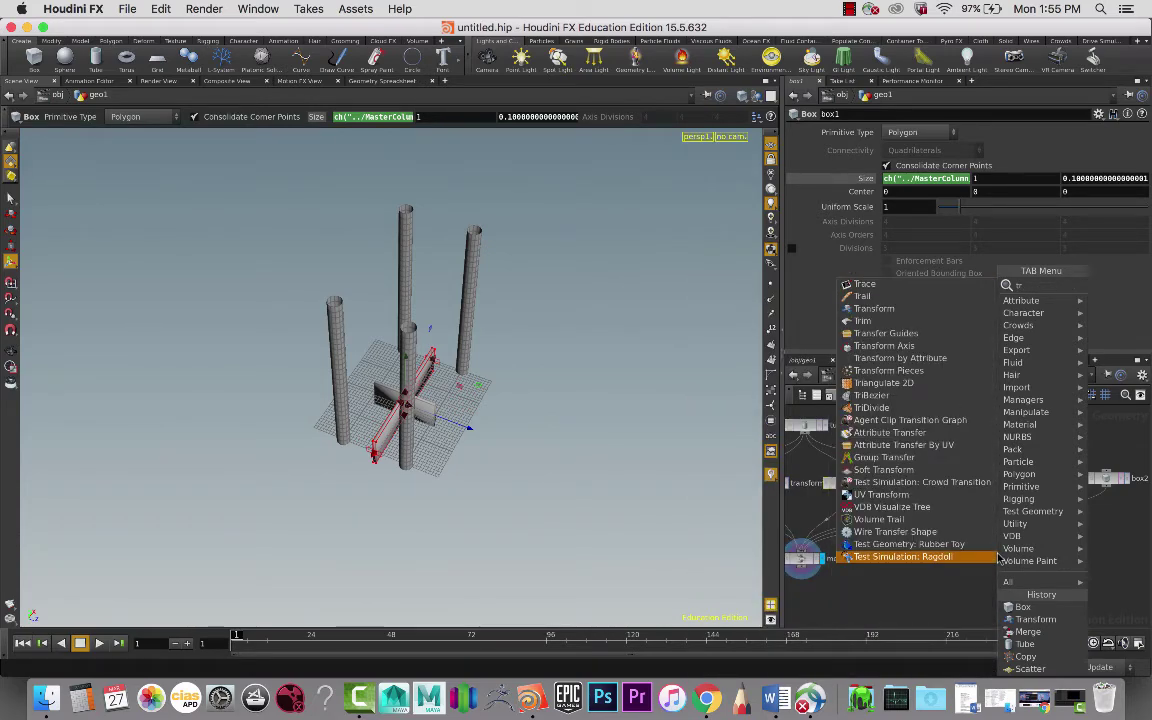
{"action": "left_click", "coordinate": [875, 308]}
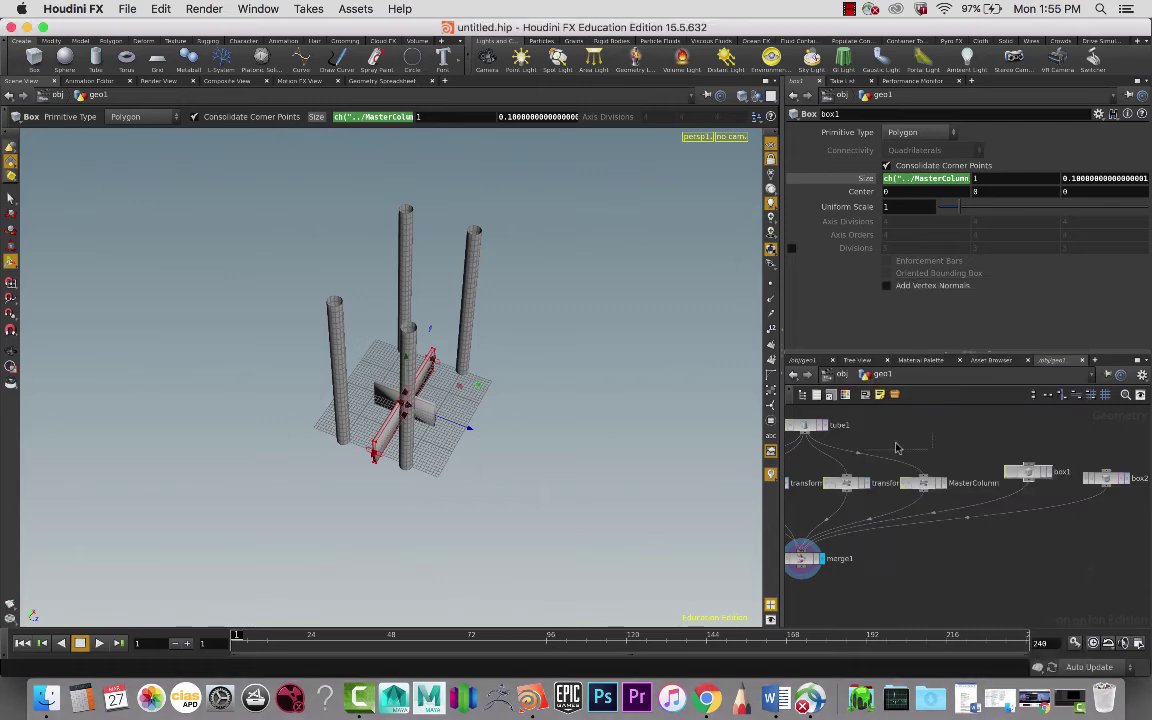
{"action": "left_click", "coordinate": [998, 496]}
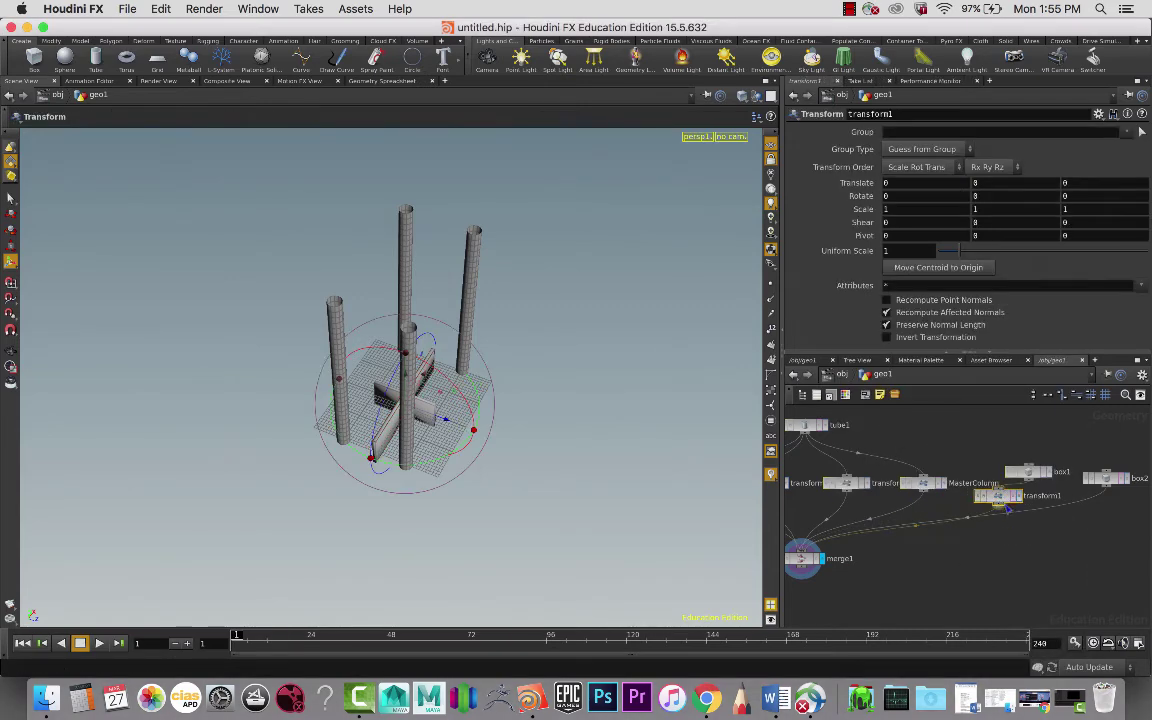
Step: Space out the network by moving box1 higher above transform1 and box2 further down
{"action": "left_click_drag", "start_coordinate": [1000, 500], "coordinate": [992, 502]}
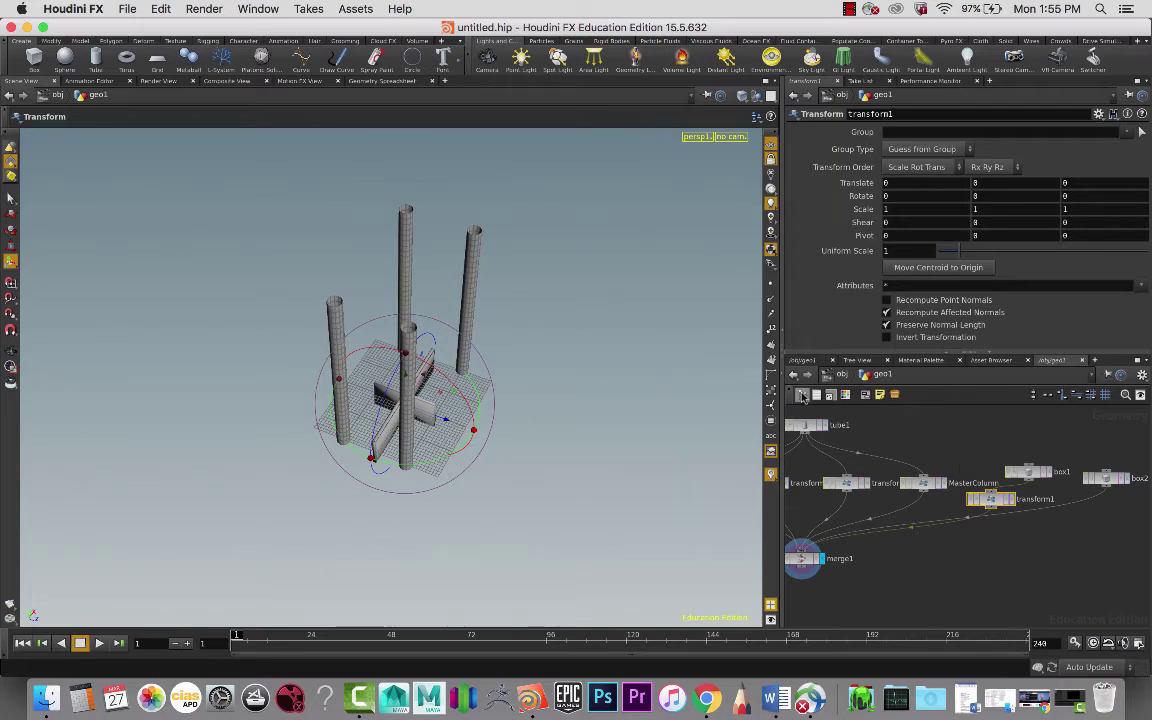
{"action": "left_click_drag", "start_coordinate": [1032, 473], "coordinate": [1018, 449]}
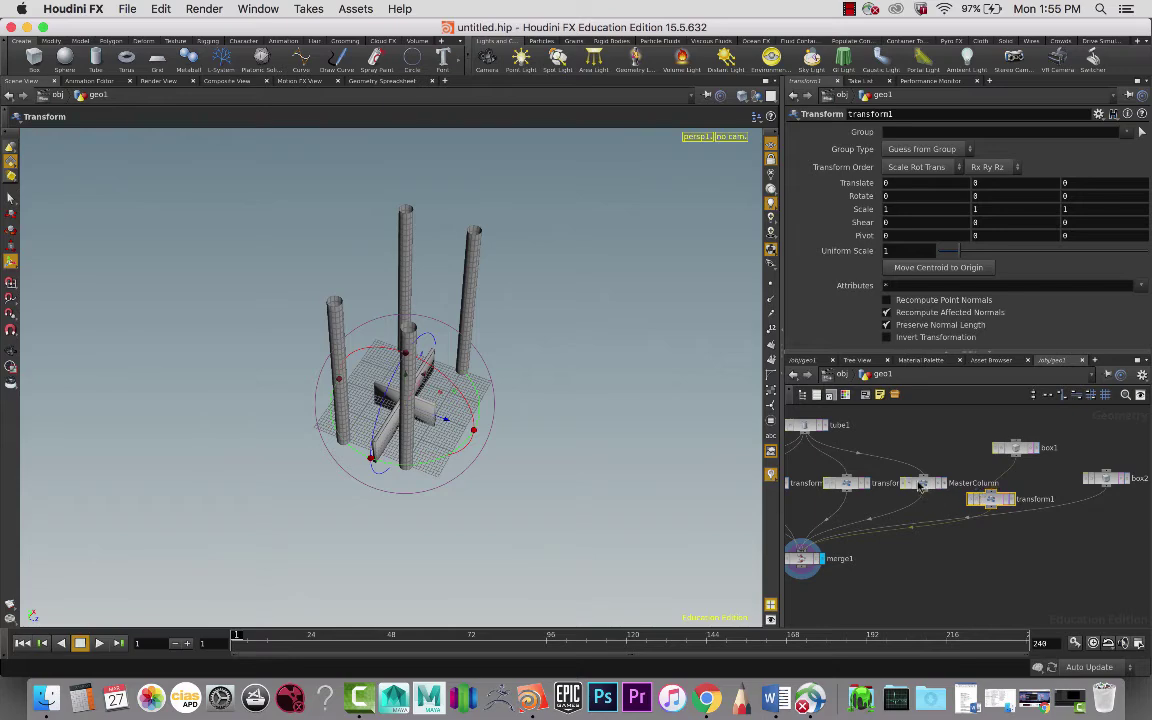
{"action": "mouse_move", "coordinate": [599, 386]}
{"action": "left_mouse_down"}
{"action": "mouse_move", "coordinate": [496, 388]}
{"action": "mouse_move", "coordinate": [585, 378]}
{"action": "left_mouse_up"}
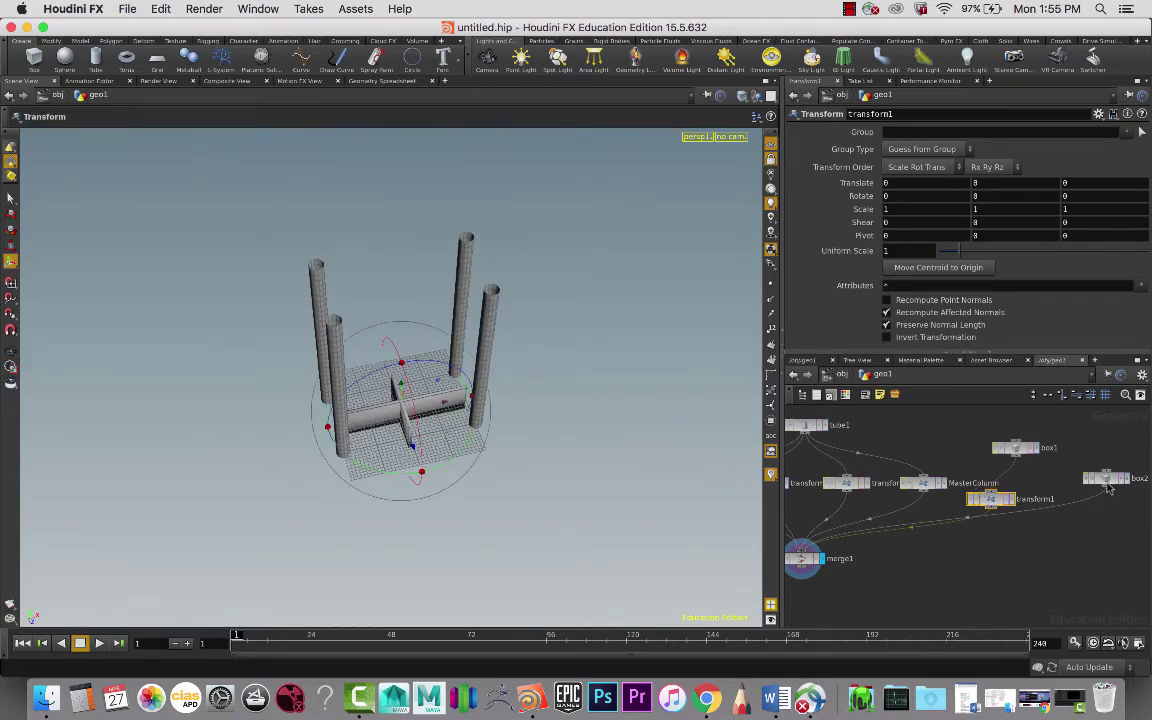
{"action": "left_click_drag", "start_coordinate": [1106, 479], "coordinate": [1101, 522]}
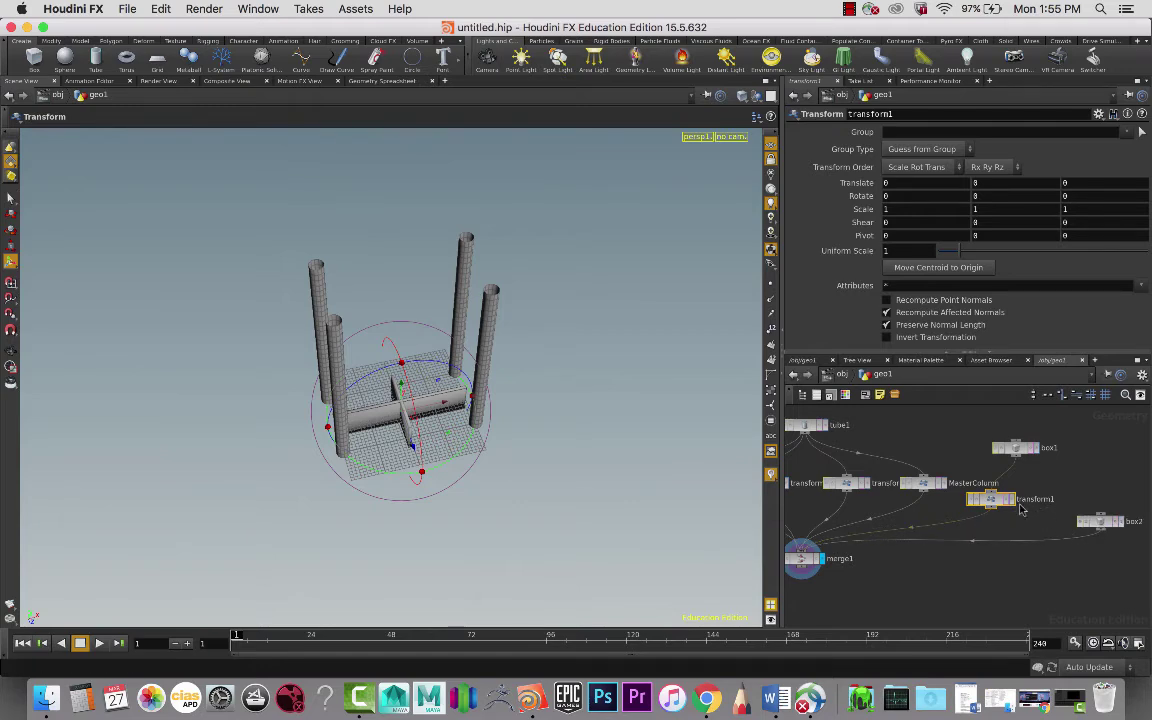
{"action": "left_click_drag", "start_coordinate": [1016, 452], "coordinate": [1005, 445]}
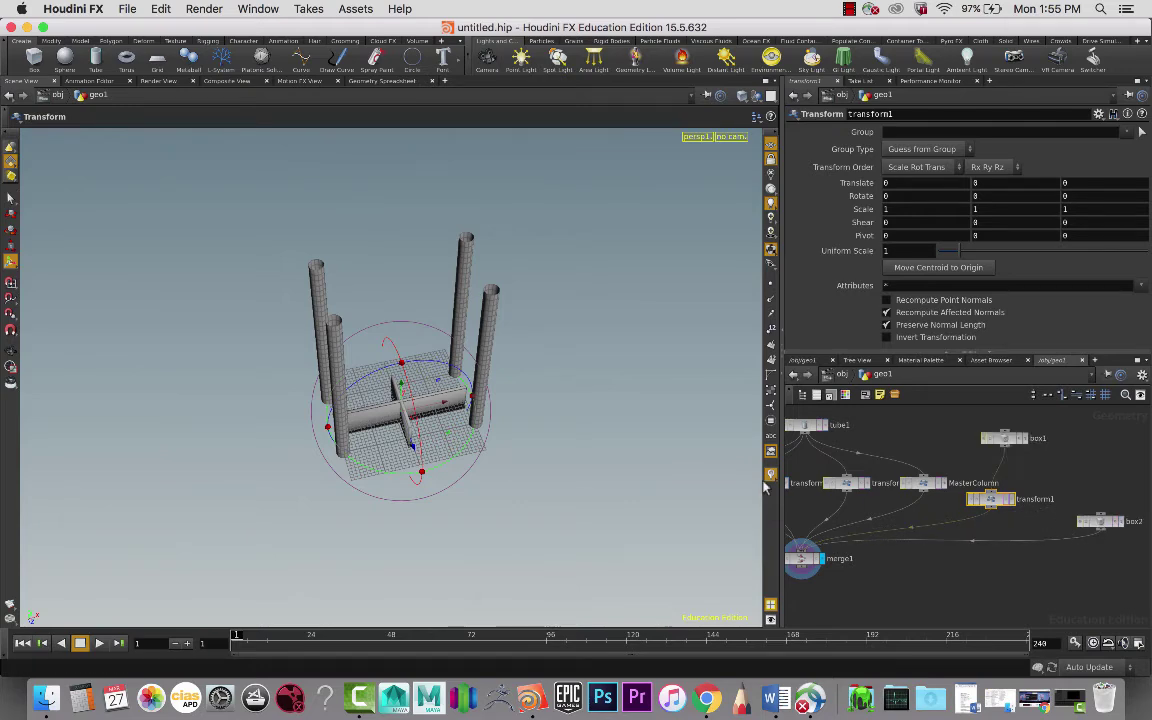
{"action": "key", "text": "Escape"}
{"action": "left_click_drag", "start_coordinate": [669, 476], "coordinate": [741, 401]}
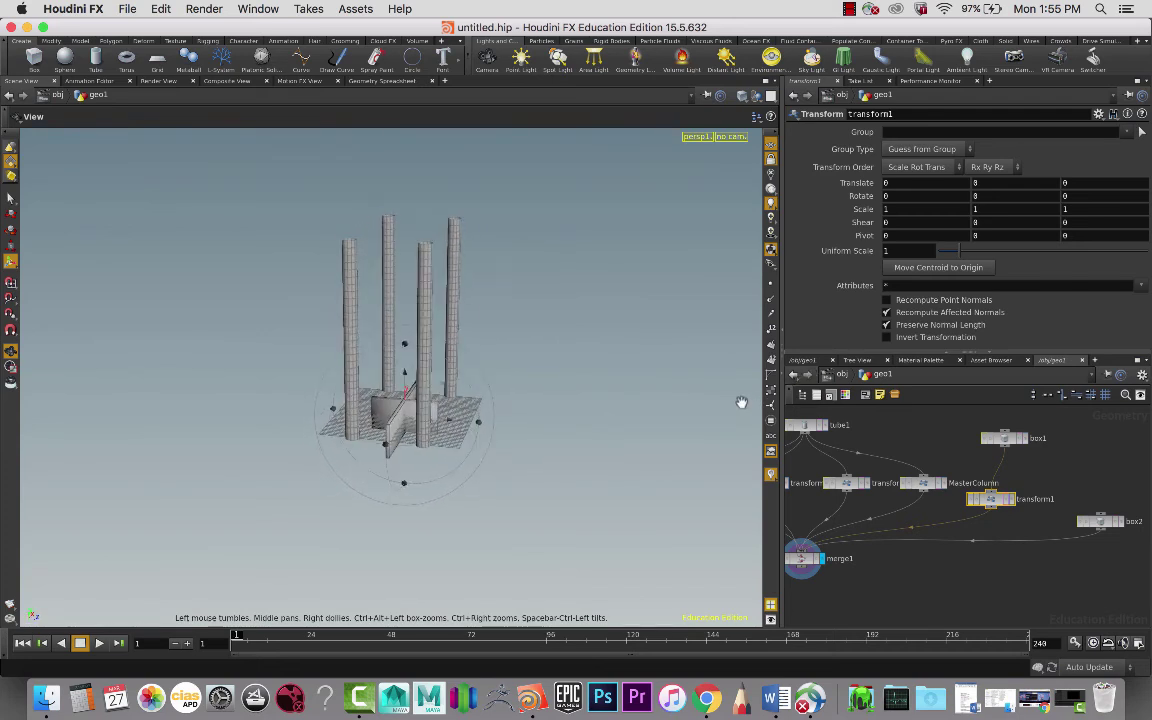
Step: Copy the X translate parameter of MasterColumn
{"action": "left_click", "coordinate": [922, 483]}
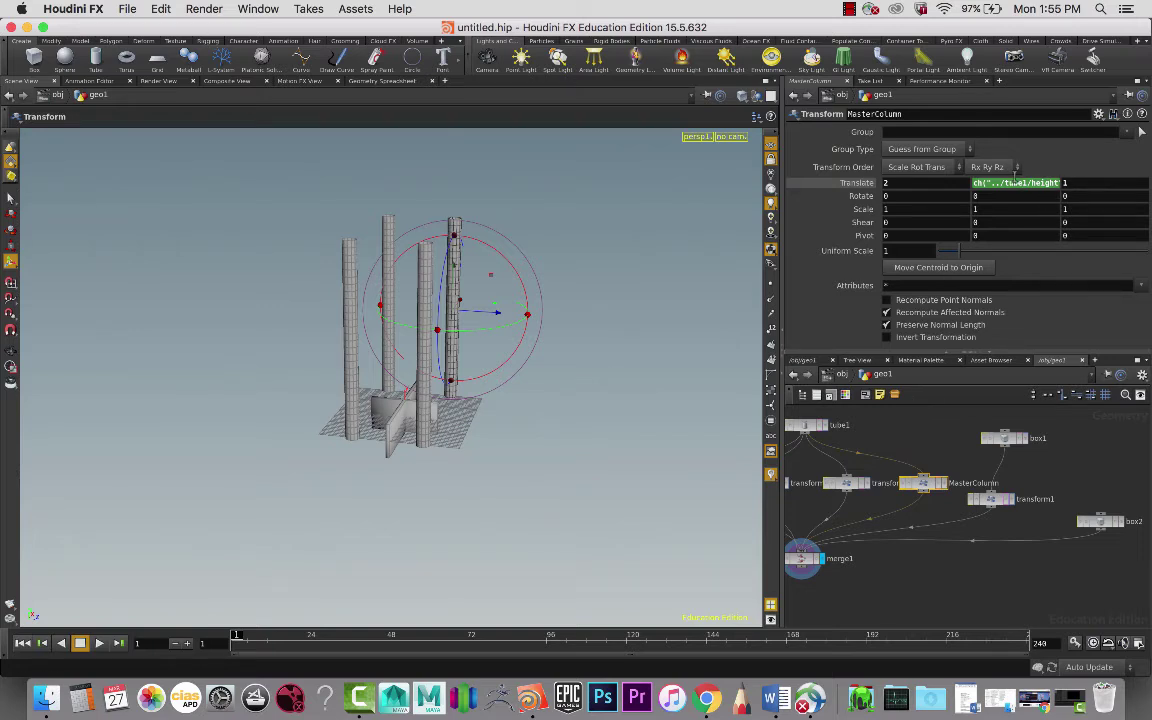
{"action": "left_click_drag", "start_coordinate": [677, 347], "coordinate": [609, 357]}
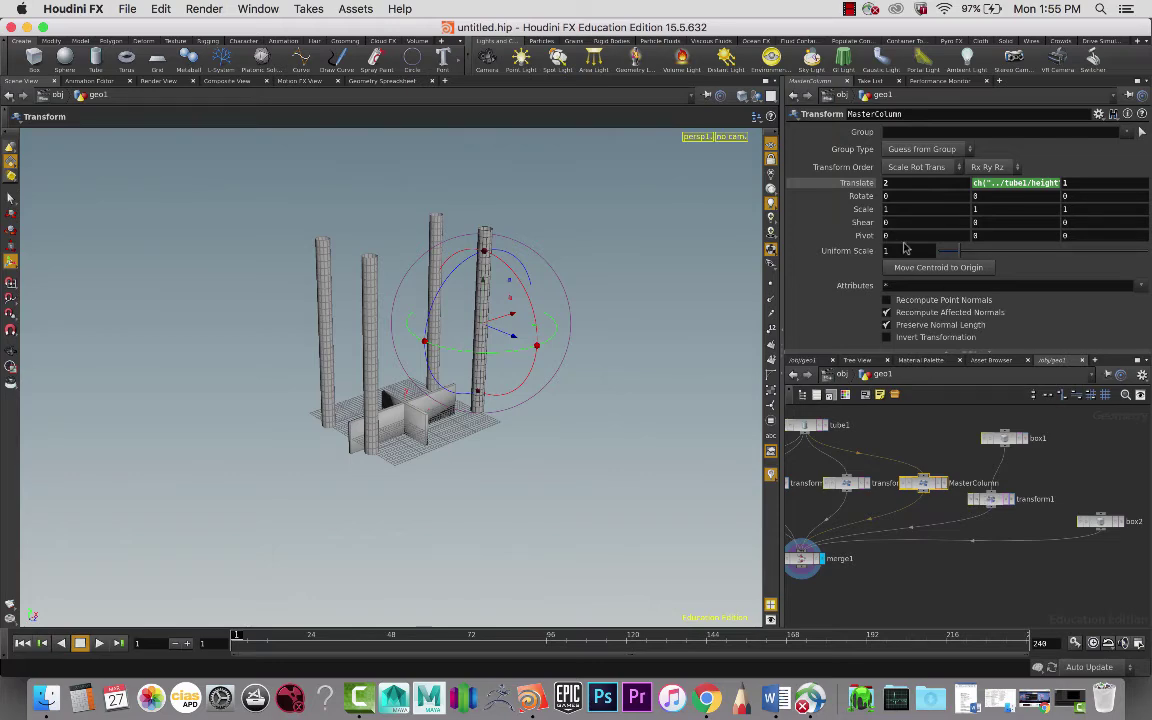
{"action": "right_click", "coordinate": [913, 183]}
{"action": "mouse_move", "coordinate": [945, 217]}
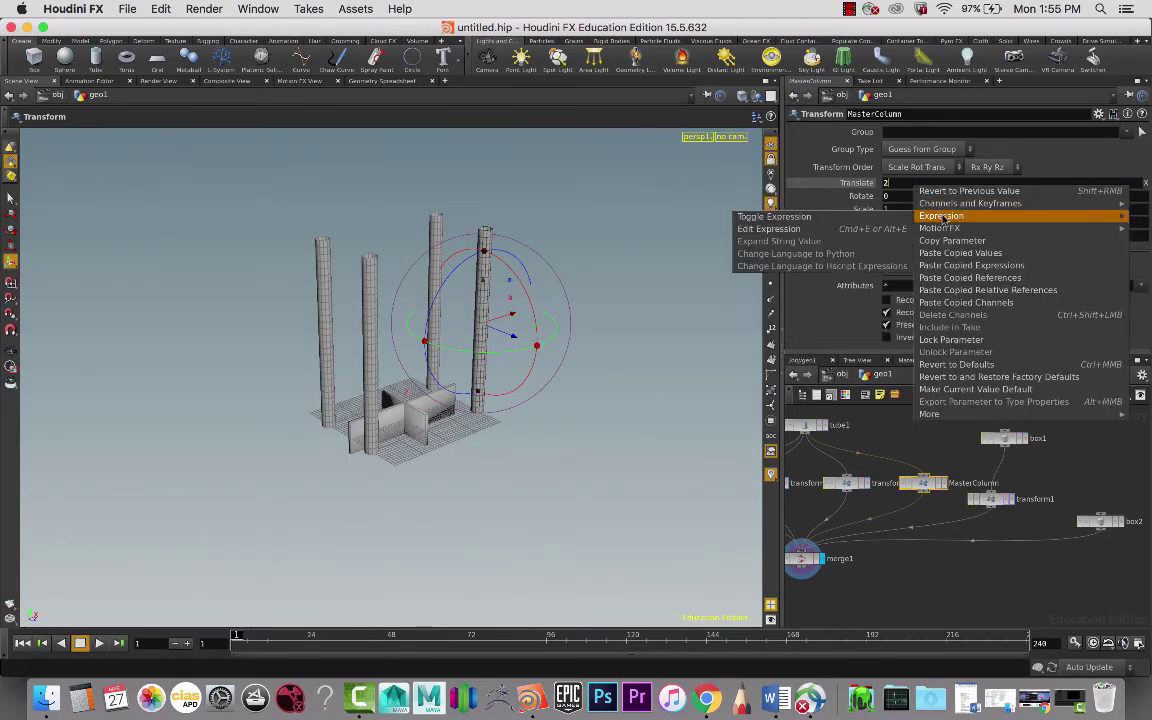
{"action": "left_click", "coordinate": [961, 240]}
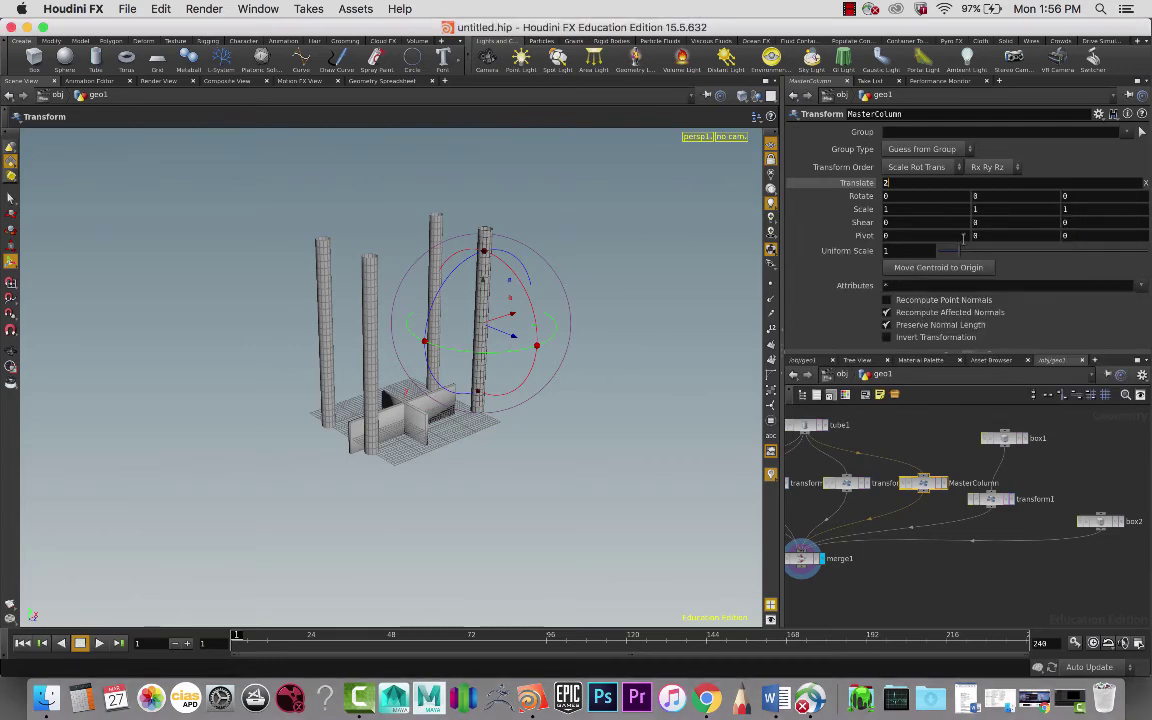
Step: Try pasting the copied MasterColumn parameter as a relative reference into the X translate of transform1
{"action": "left_click", "coordinate": [991, 500]}
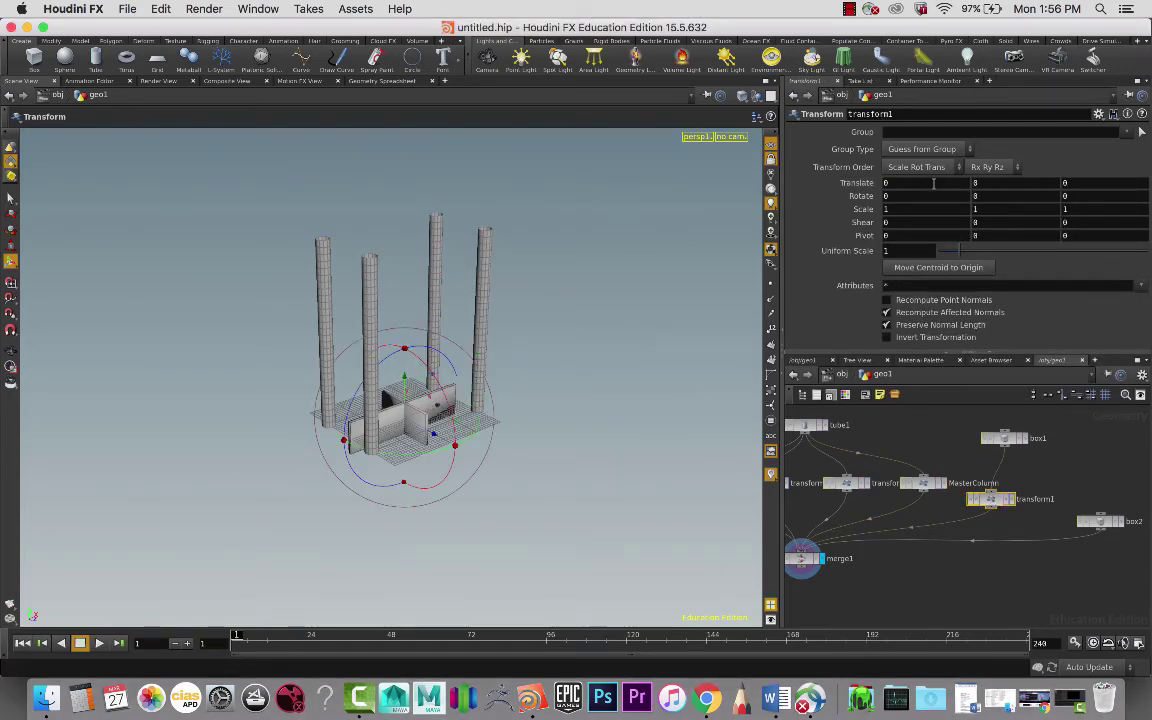
{"action": "right_click", "coordinate": [935, 182]}
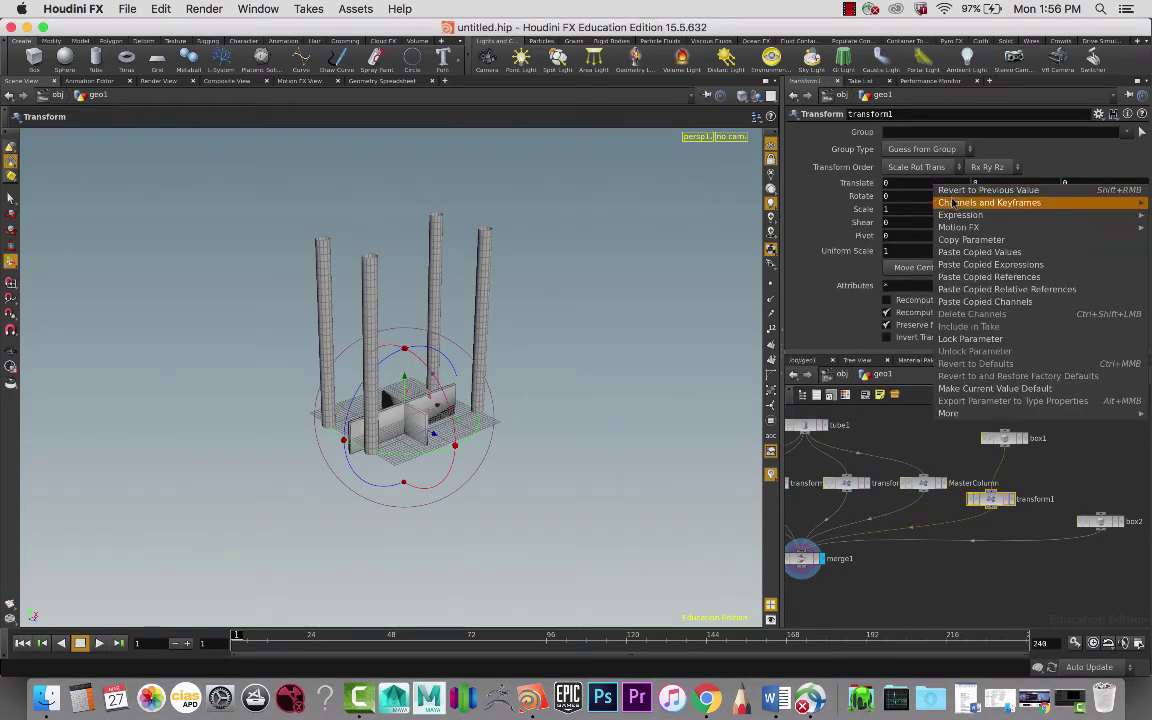
{"action": "left_click", "coordinate": [990, 289]}
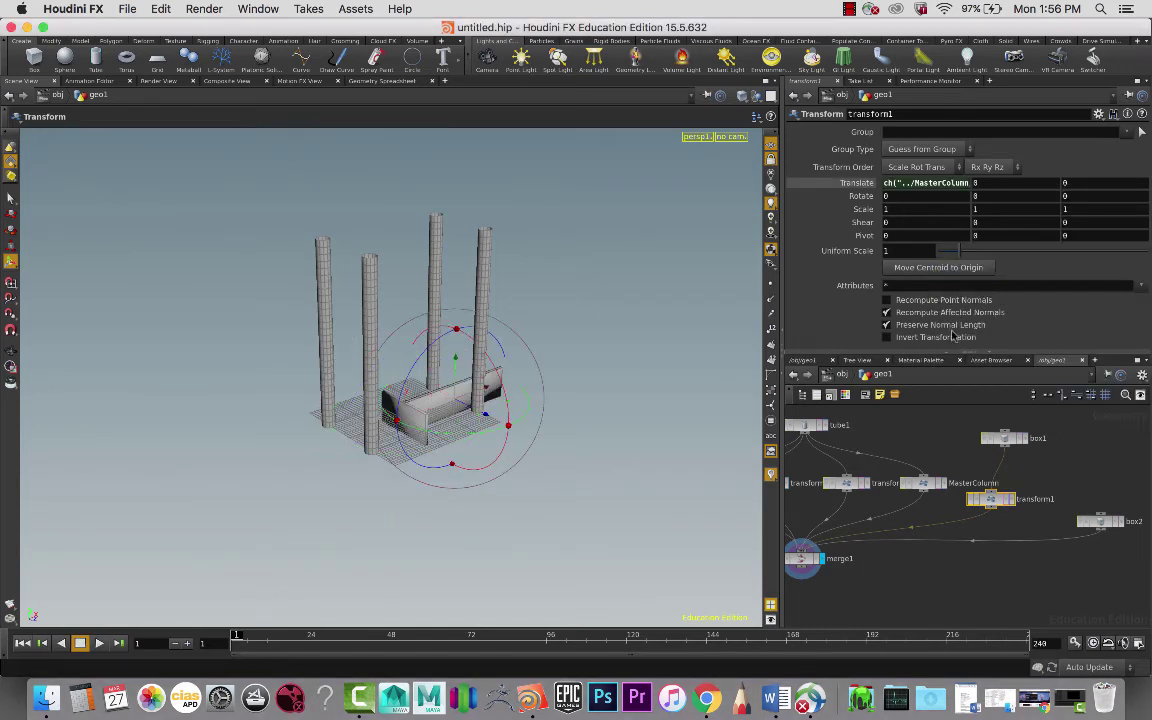
{"action": "left_click_drag", "start_coordinate": [1083, 488], "coordinate": [1087, 513]}
{"action": "left_click_drag", "start_coordinate": [612, 442], "coordinate": [639, 485]}
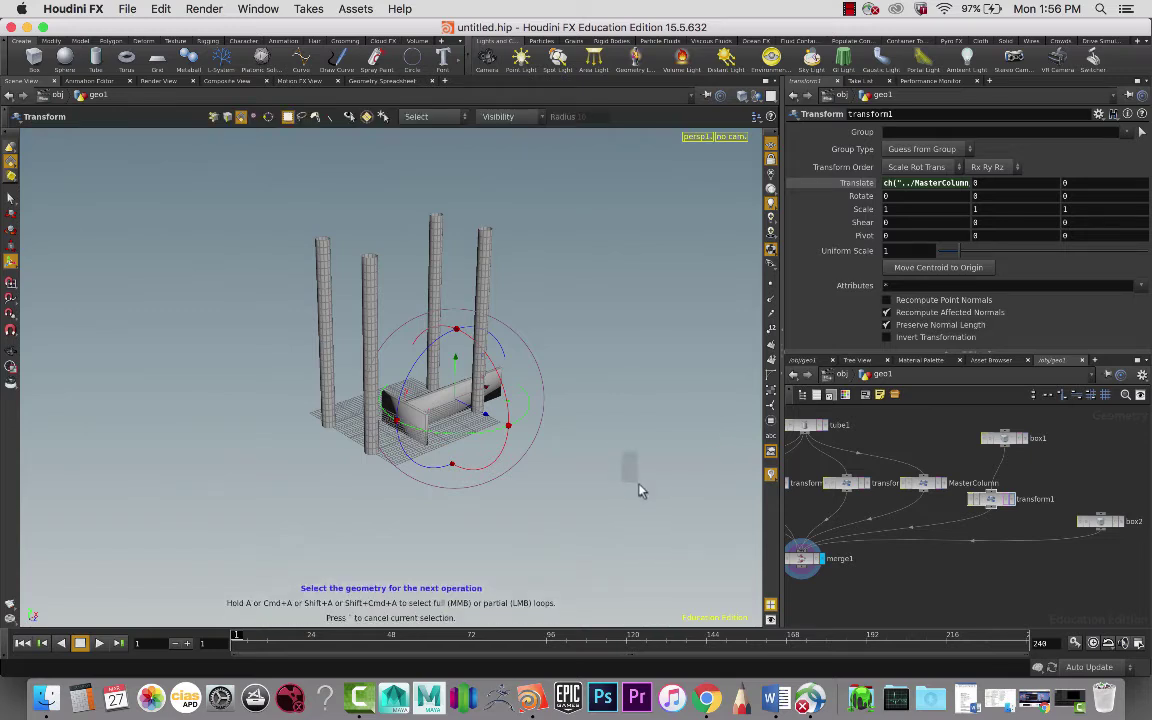
{"action": "left_click_drag", "start_coordinate": [609, 419], "coordinate": [626, 447], "text": "alt"}
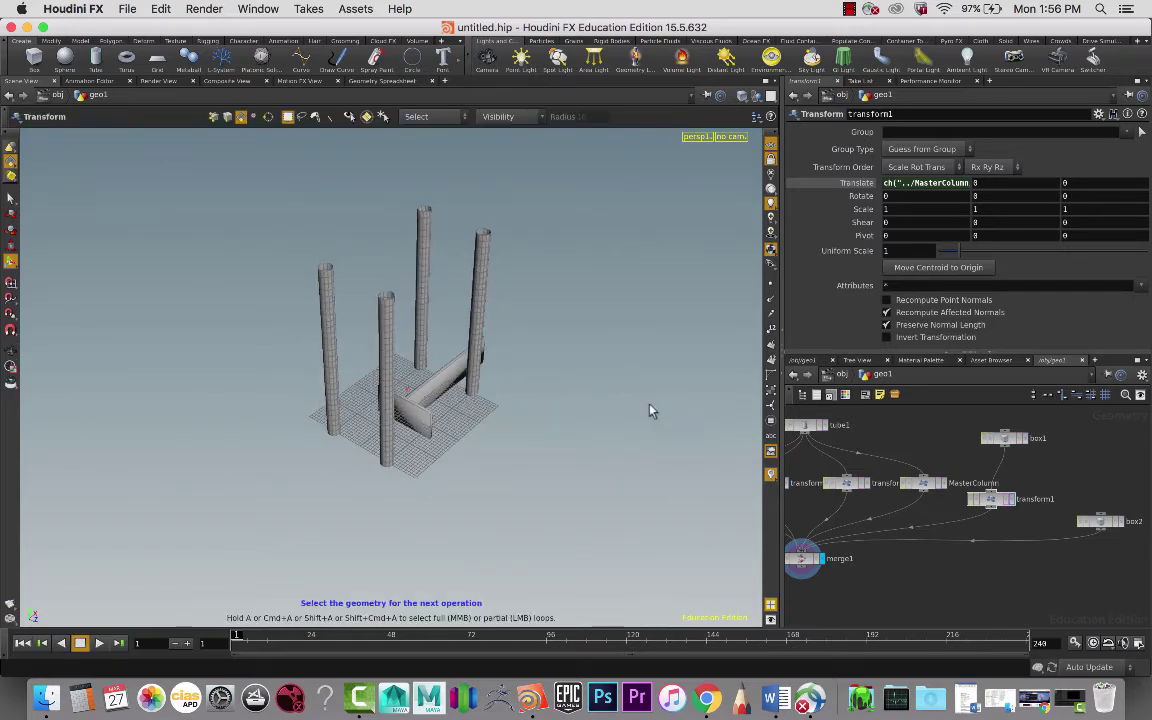
{"action": "key", "text": "super+z"}
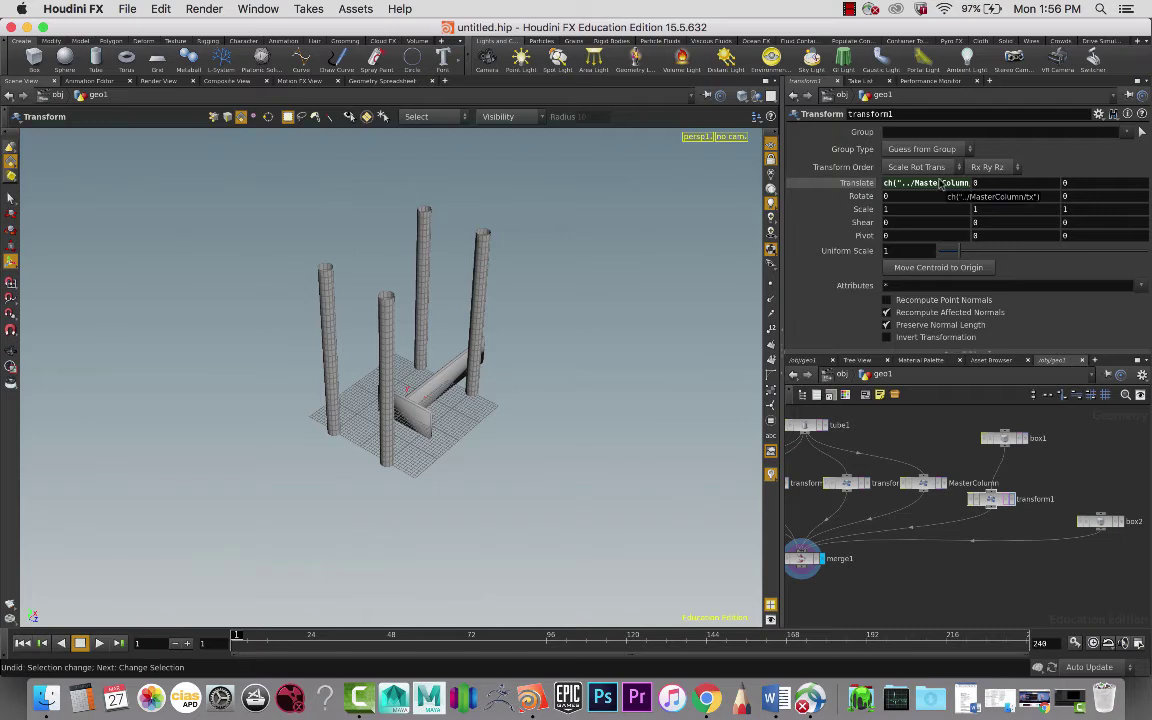
Step: Set the X translate of transform1 to 0 and delete its channel to remove the MasterColumn reference
{"action": "left_click", "coordinate": [938, 183]}
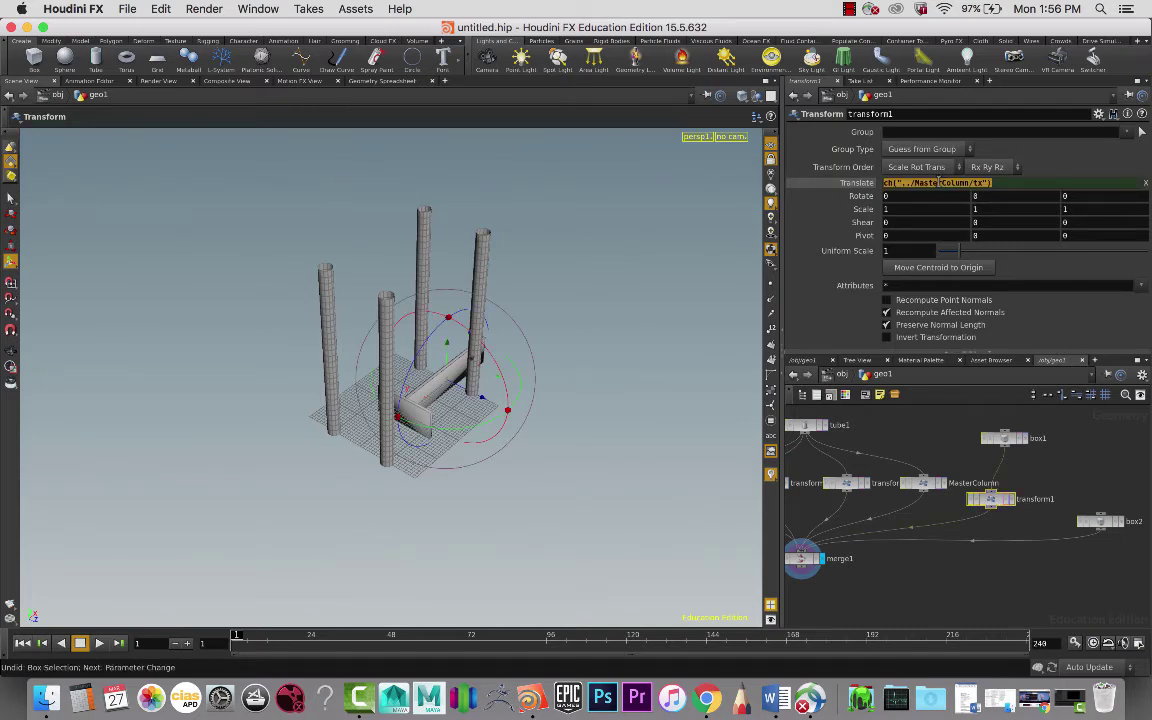
{"action": "key", "text": "Return"}
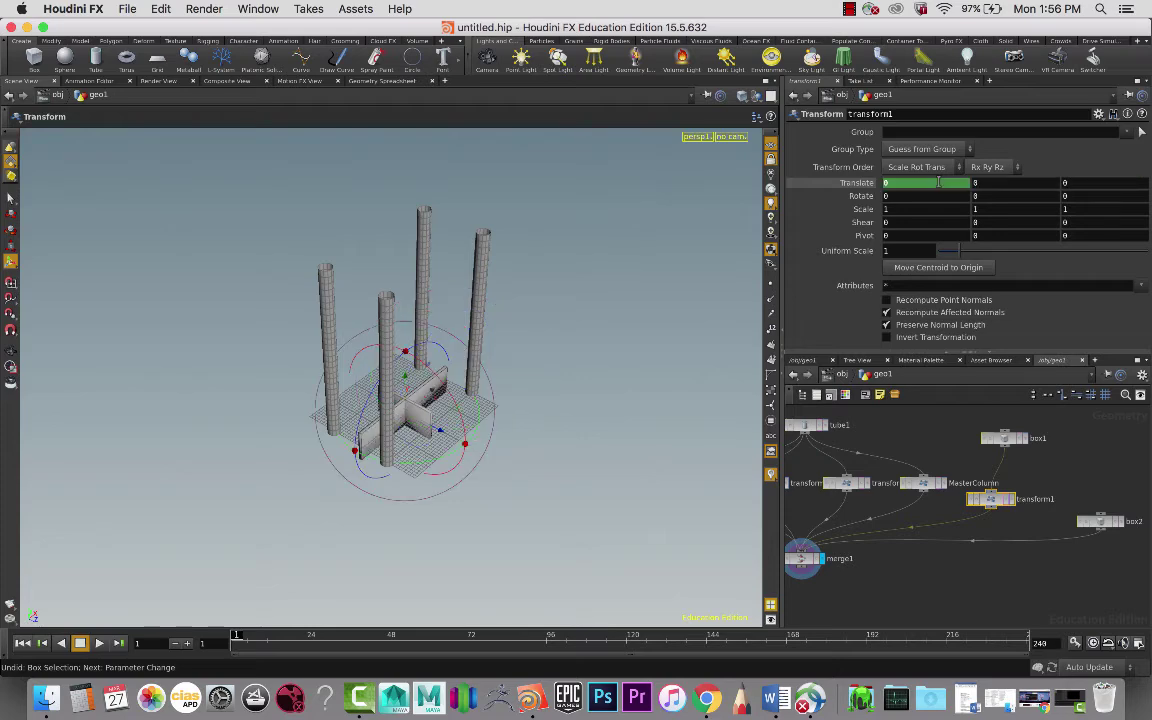
{"action": "right_click", "coordinate": [938, 183]}
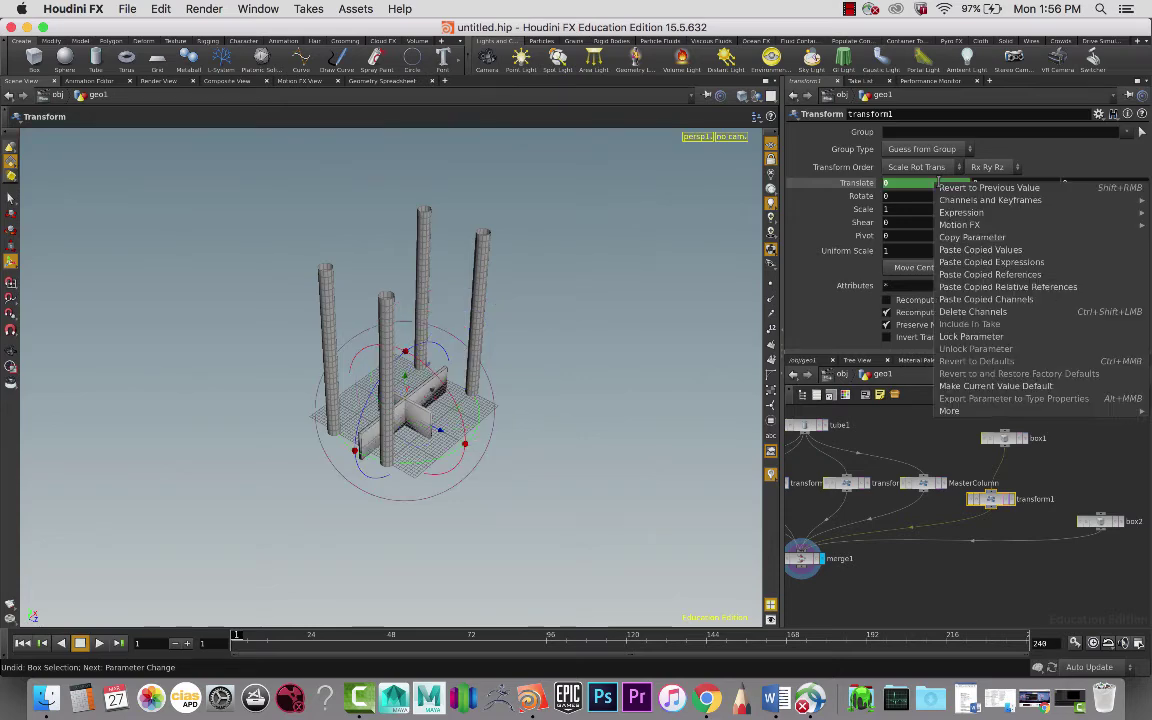
{"action": "left_click", "coordinate": [972, 311]}
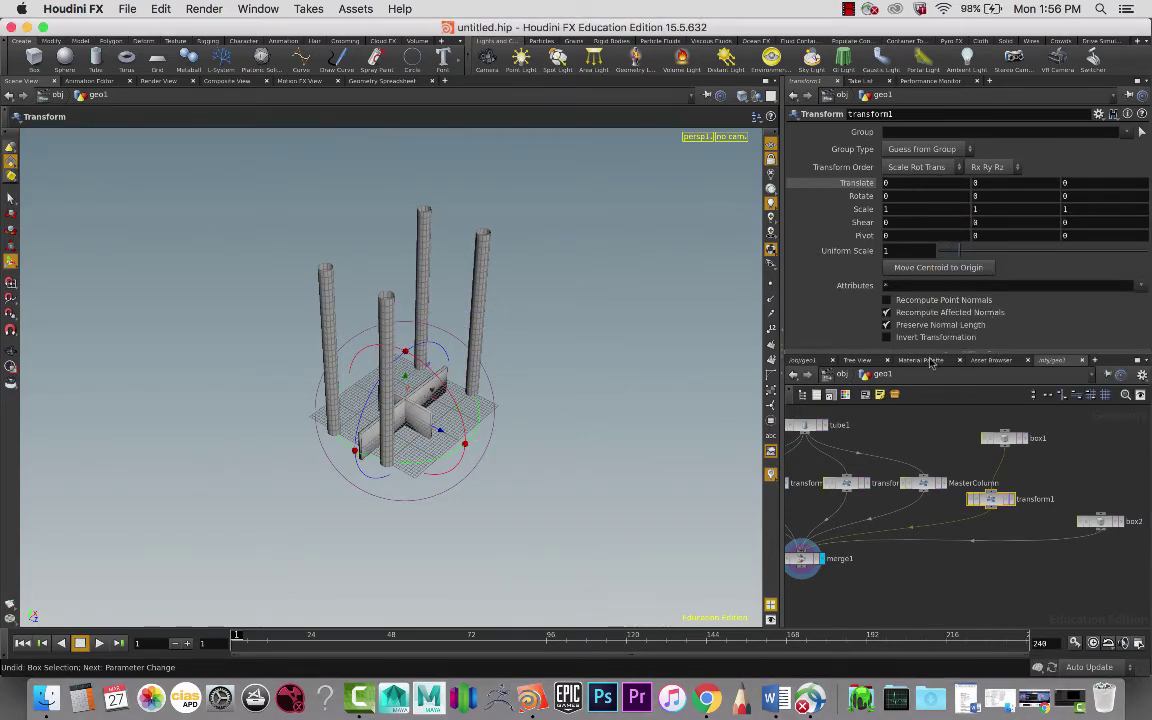
Step: Insert a Transform node between box2 and merge1
{"action": "left_click", "coordinate": [1102, 524]}
{"action": "key", "text": "Tab"}
{"action": "type", "text": "tr"}
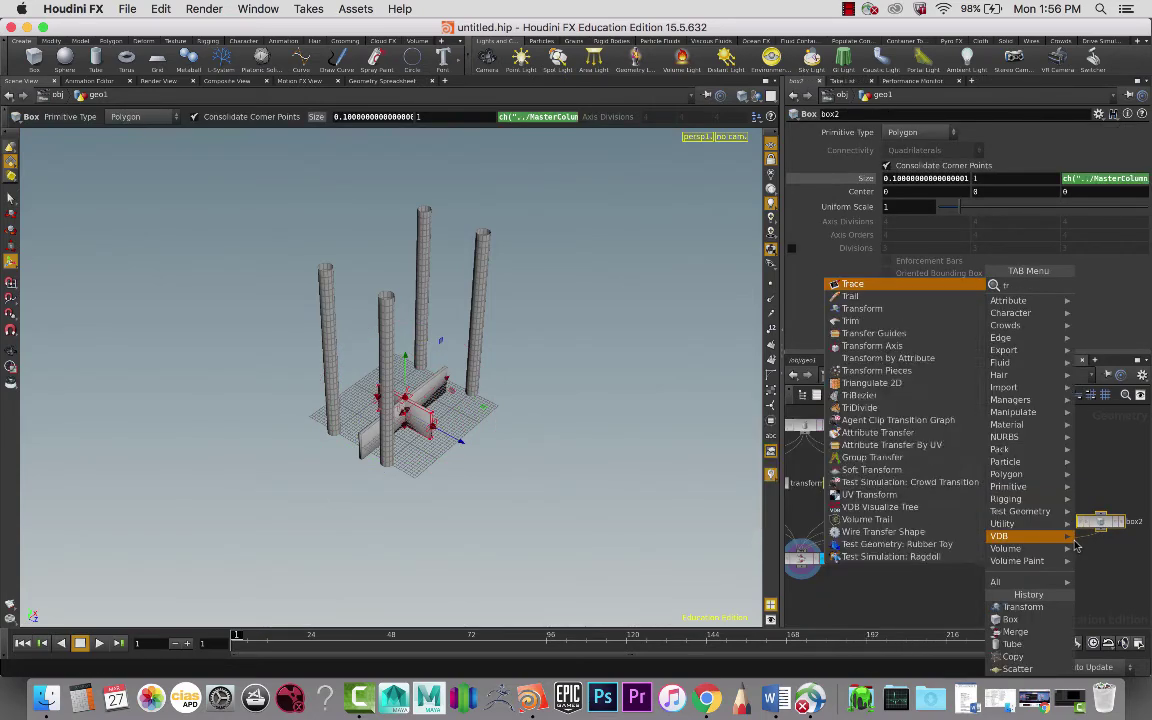
{"action": "type", "text": "ans"}
{"action": "key", "text": "Return"}
{"action": "left_click", "coordinate": [1033, 547]}
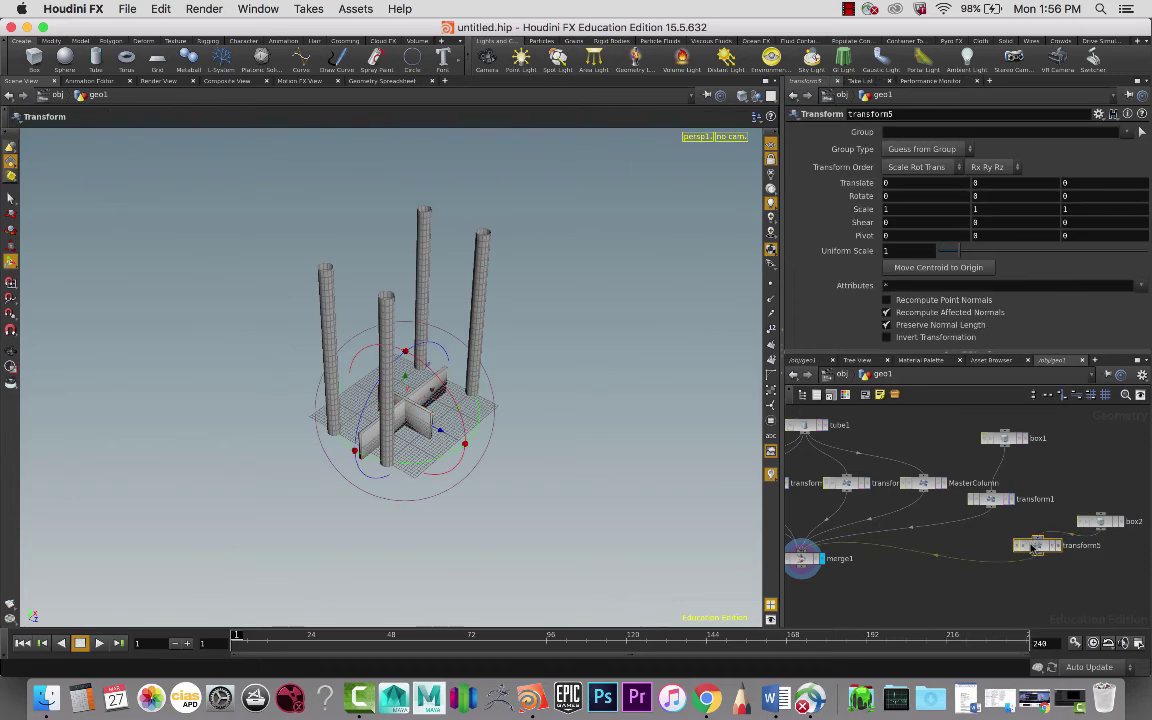
Step: Paste the copied parameter as a relative reference into the X translate of transform5 and move box2 higher above it
{"action": "right_click", "coordinate": [918, 182]}
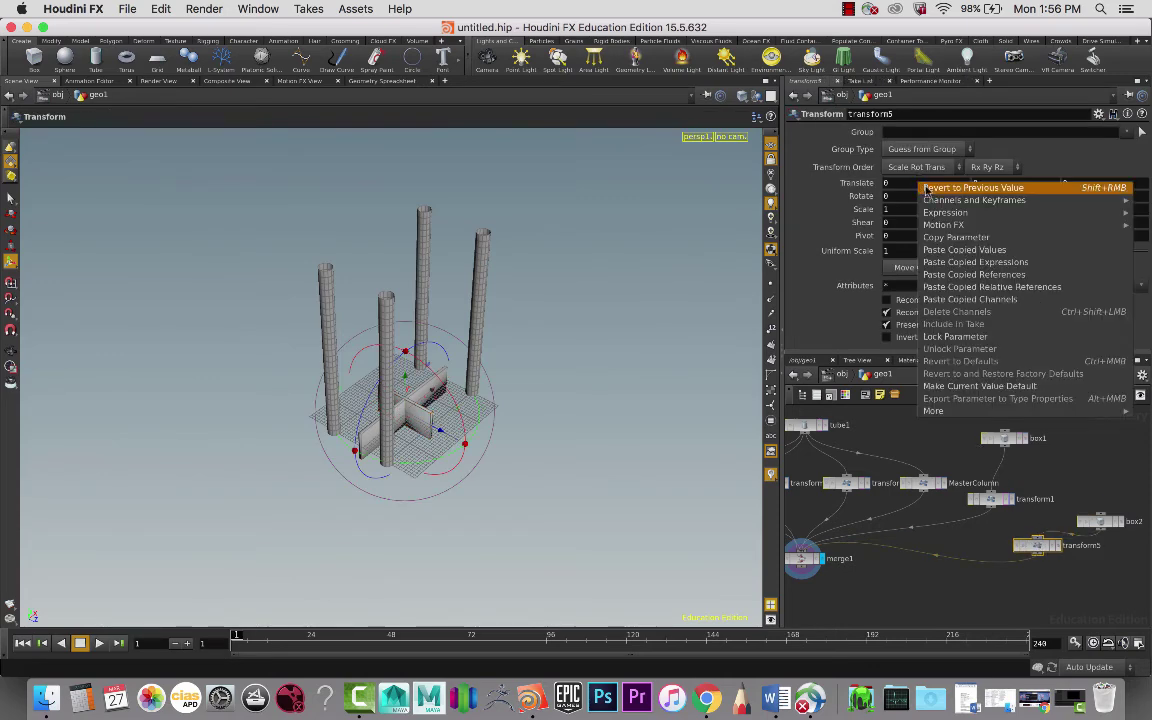
{"action": "left_click", "coordinate": [992, 287]}
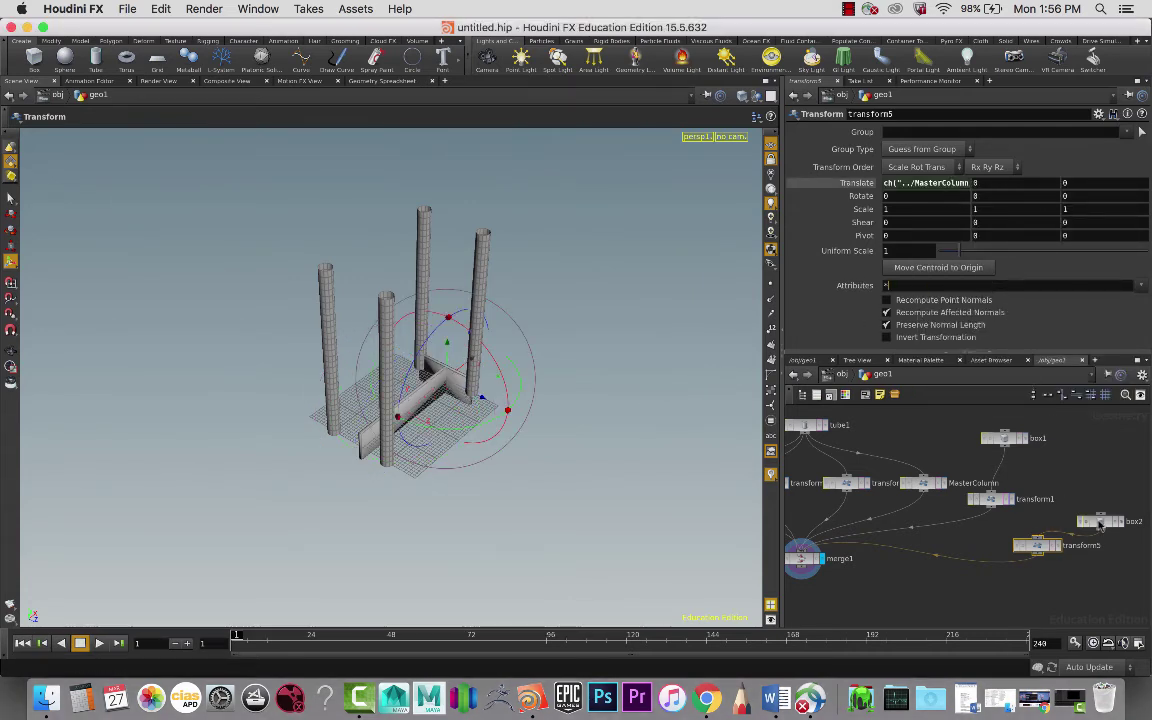
{"action": "left_click_drag", "start_coordinate": [1100, 523], "coordinate": [1080, 481]}
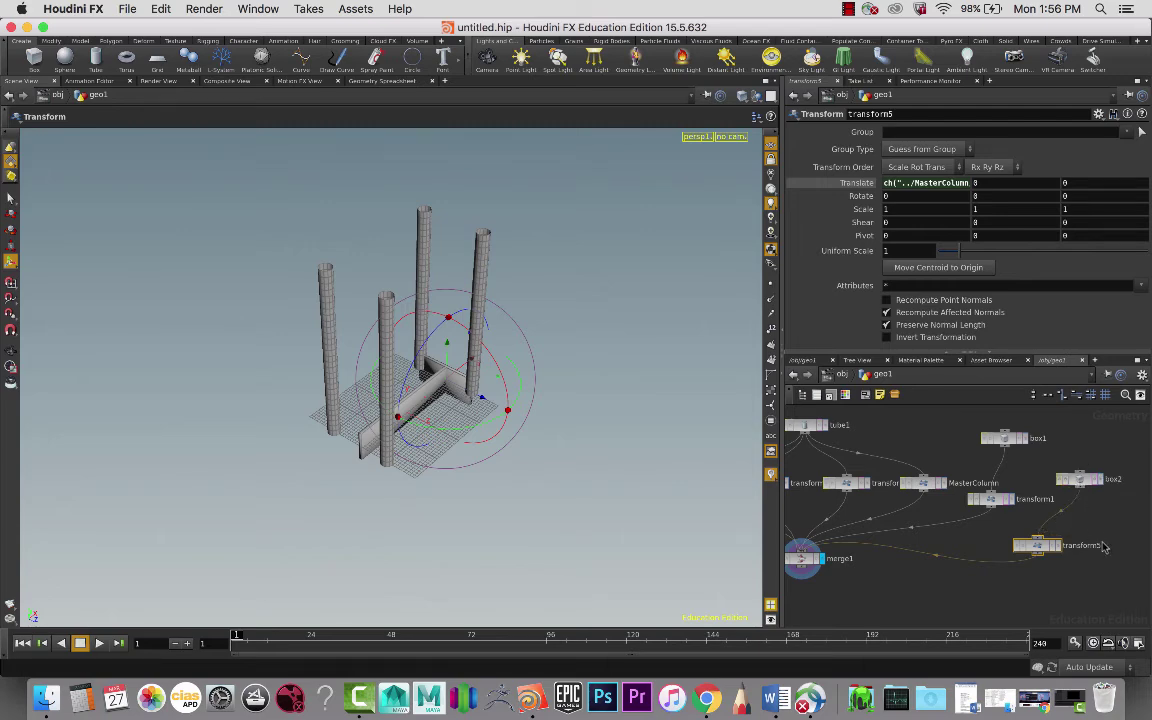
{"action": "key", "text": "Tab"}
{"action": "mouse_move", "coordinate": [1109, 541]}
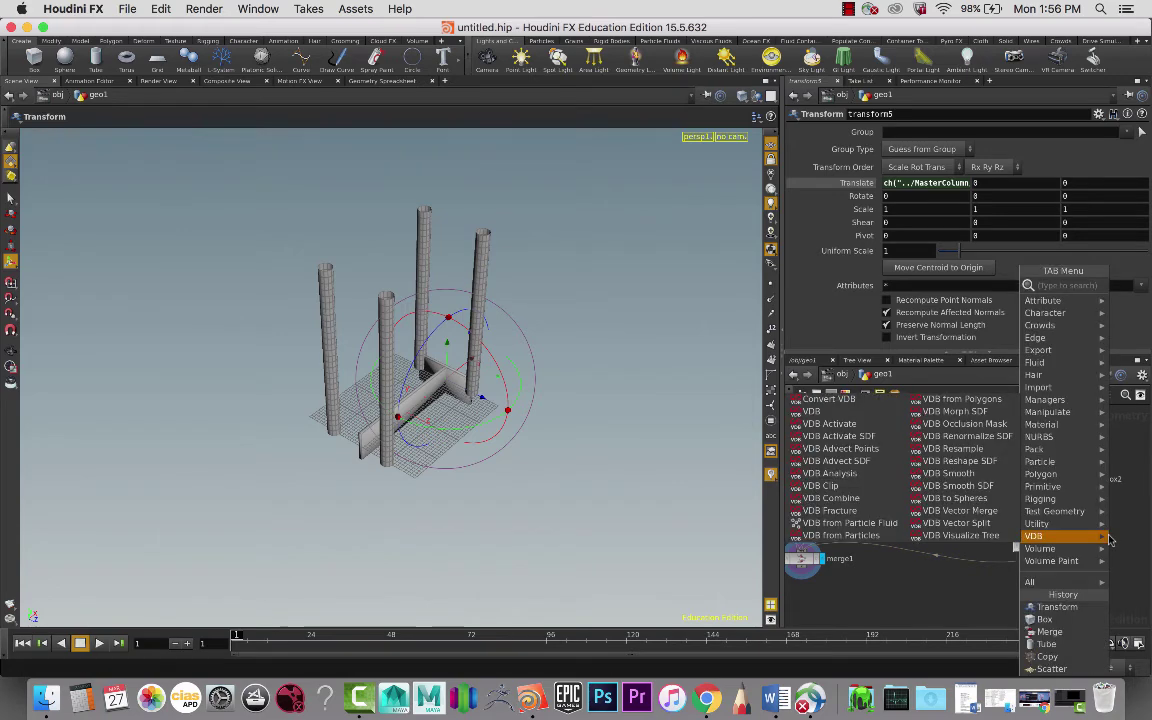
{"action": "left_click", "coordinate": [1131, 516]}
Step: Duplicate the transform5 node under box2 and place the copy beside the original
{"action": "left_click", "coordinate": [1038, 546]}
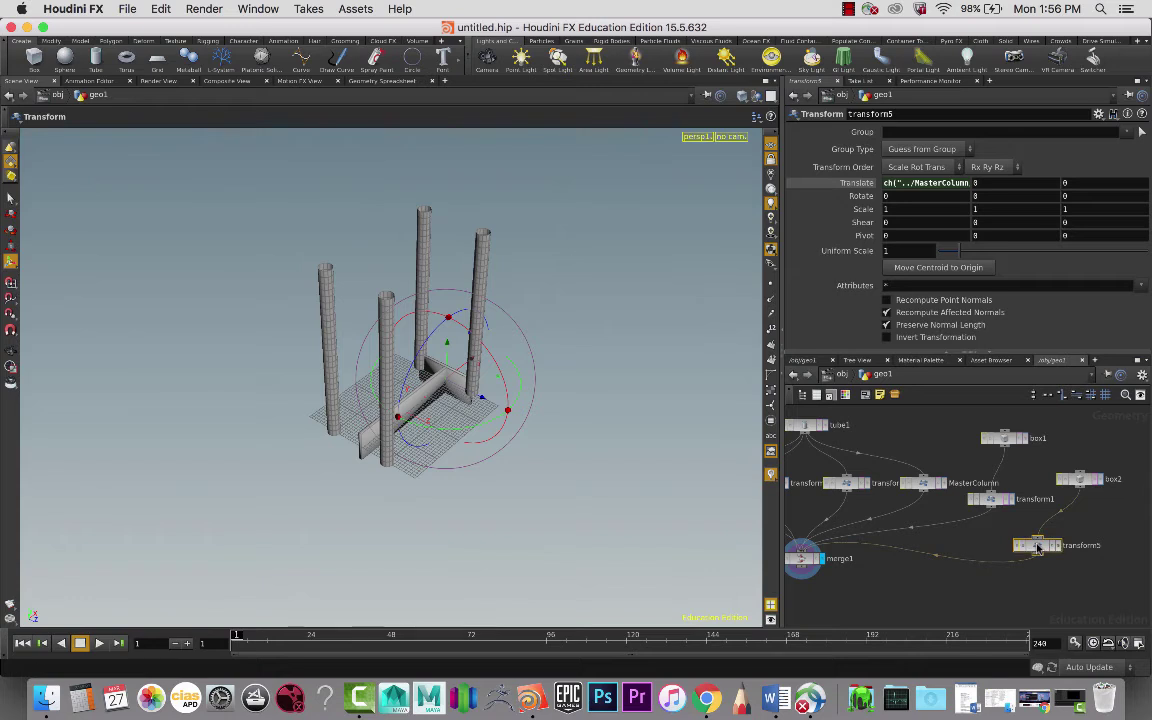
{"action": "key", "text": "super+c"}
{"action": "key", "text": "super+v"}
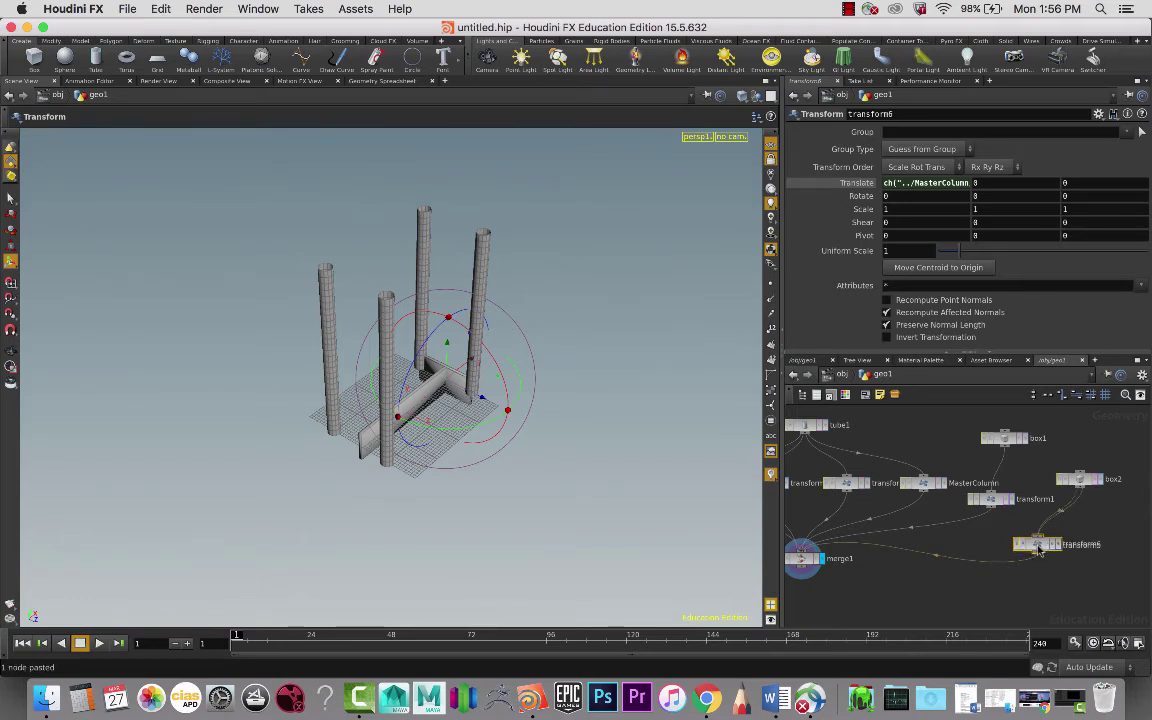
{"action": "left_click_drag", "start_coordinate": [1038, 547], "coordinate": [1104, 550]}
{"action": "left_click", "coordinate": [1105, 549]}
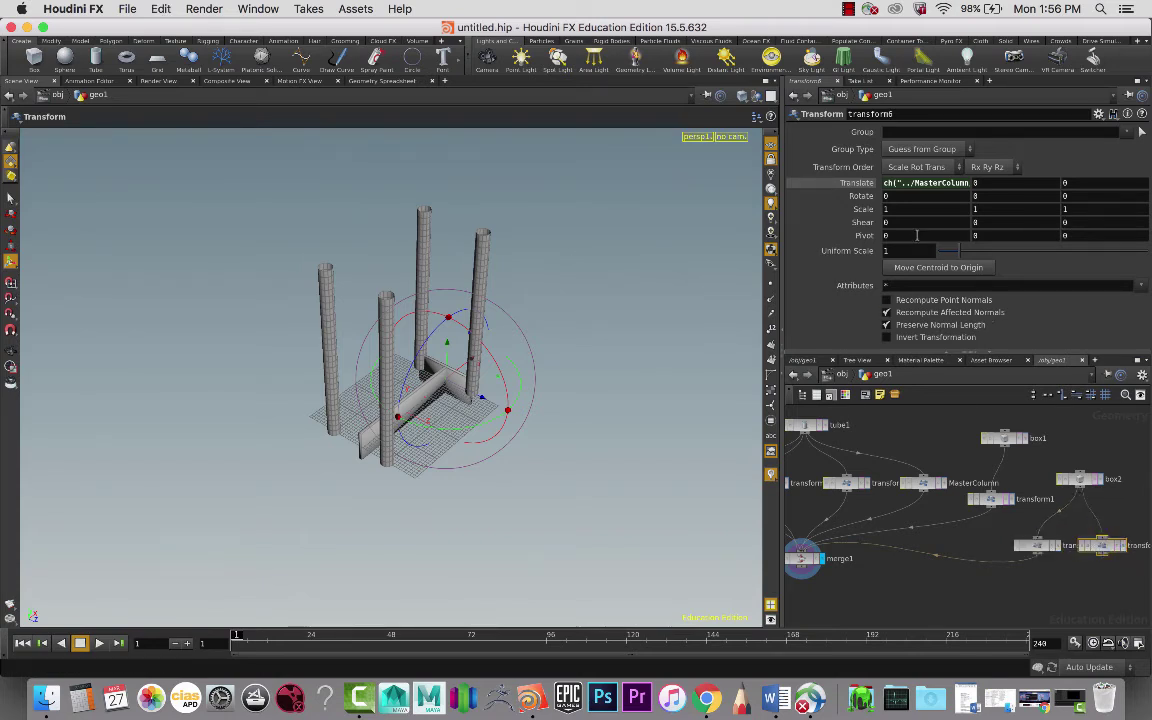
Step: Multiply the MasterColumn reference in transform6's X translate by -1, wire transform6 into merge1 and space the two transform nodes apart
{"action": "left_click", "coordinate": [943, 185]}
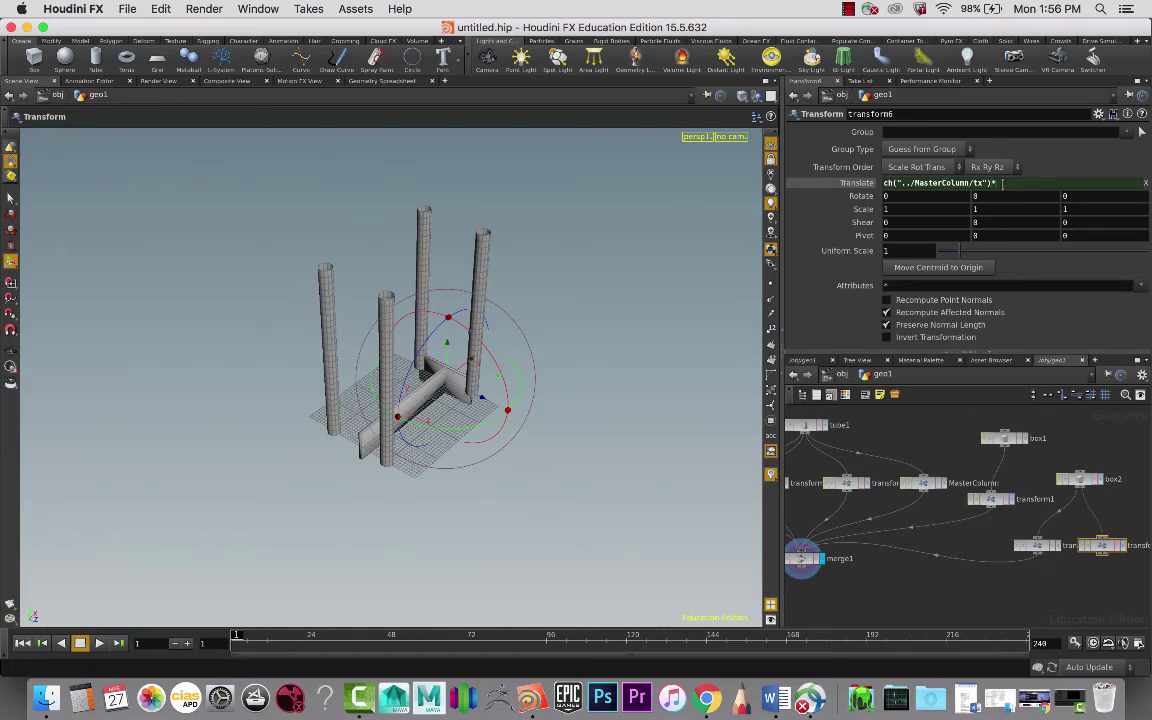
{"action": "type", "text": "*-1"}
{"action": "key", "text": "Return"}
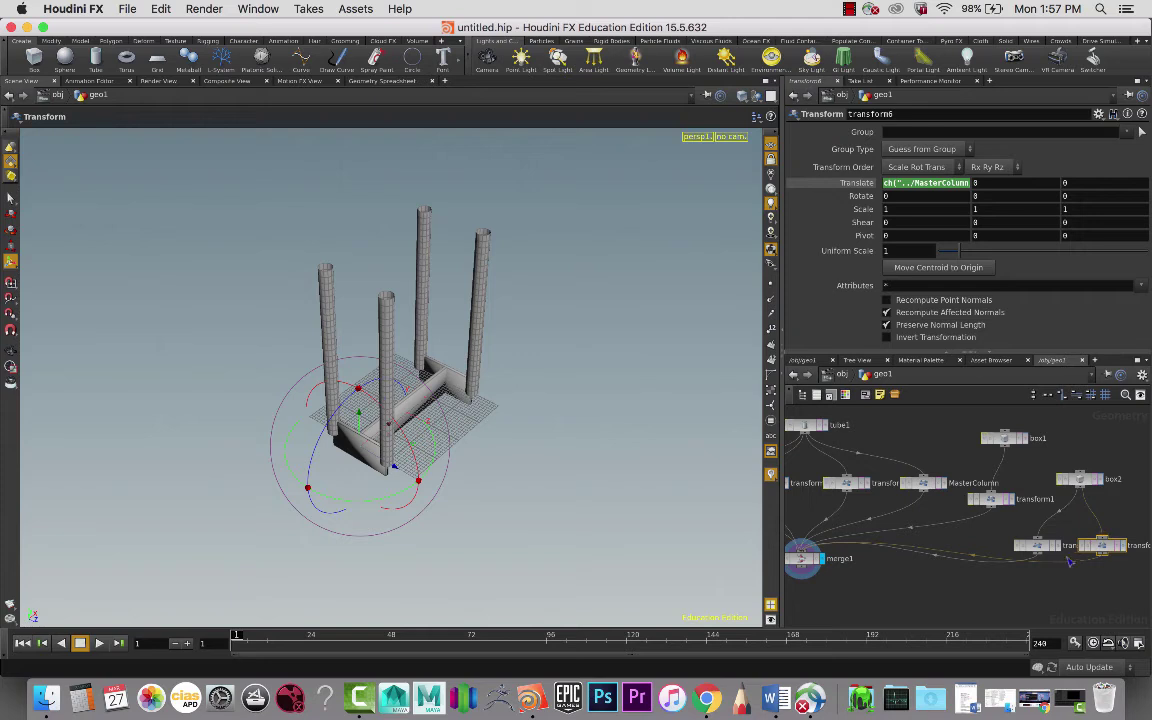
{"action": "left_click_drag", "start_coordinate": [1041, 549], "coordinate": [1108, 541]}
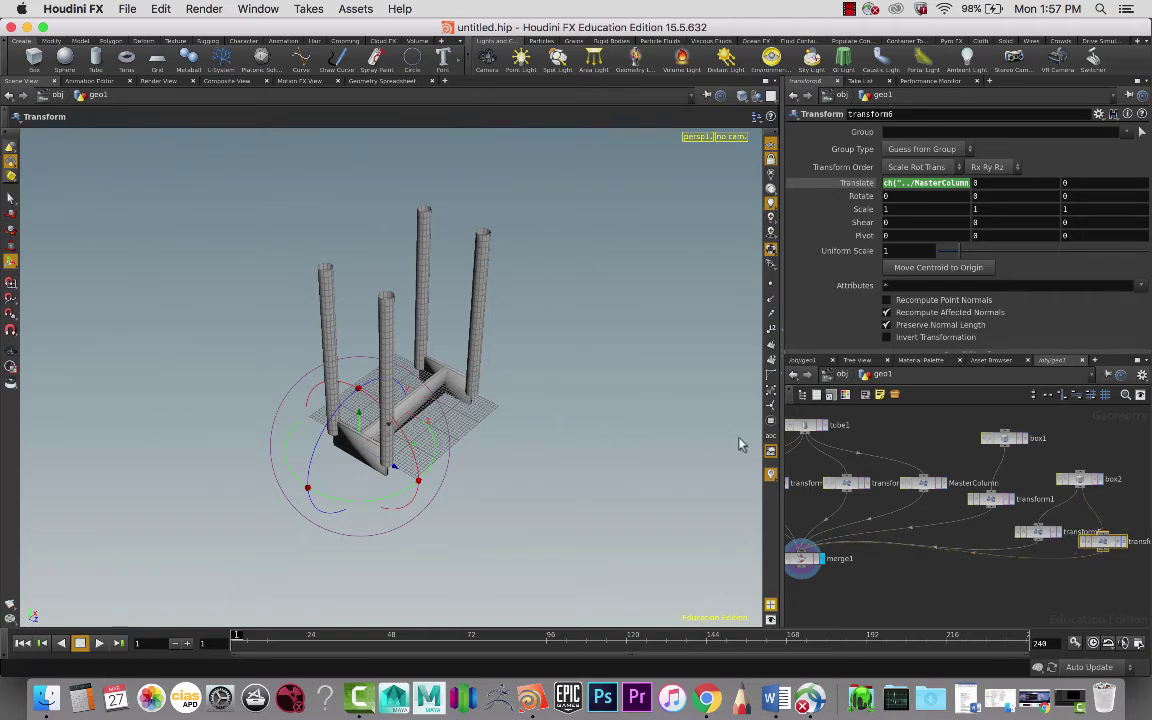
Step: Copy the Y size of box2 and paste it as a relative reference into the Y translate of transform5
{"action": "left_click_drag", "start_coordinate": [575, 488], "coordinate": [514, 455]}
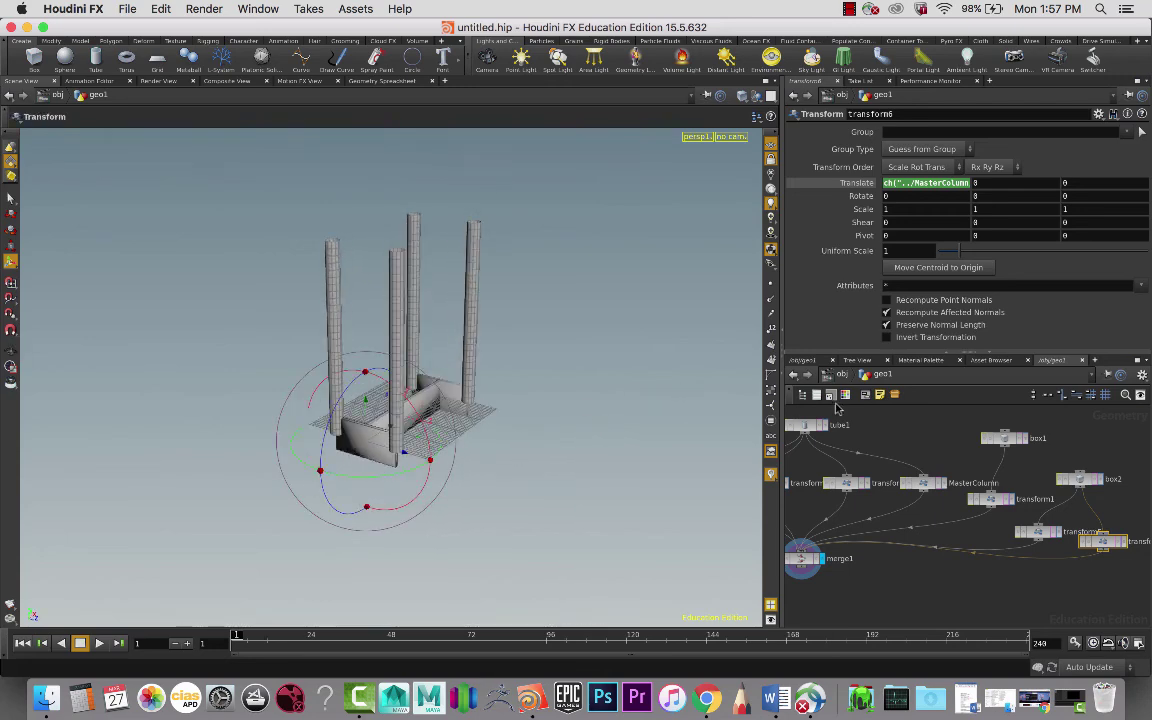
{"action": "left_click", "coordinate": [1079, 479]}
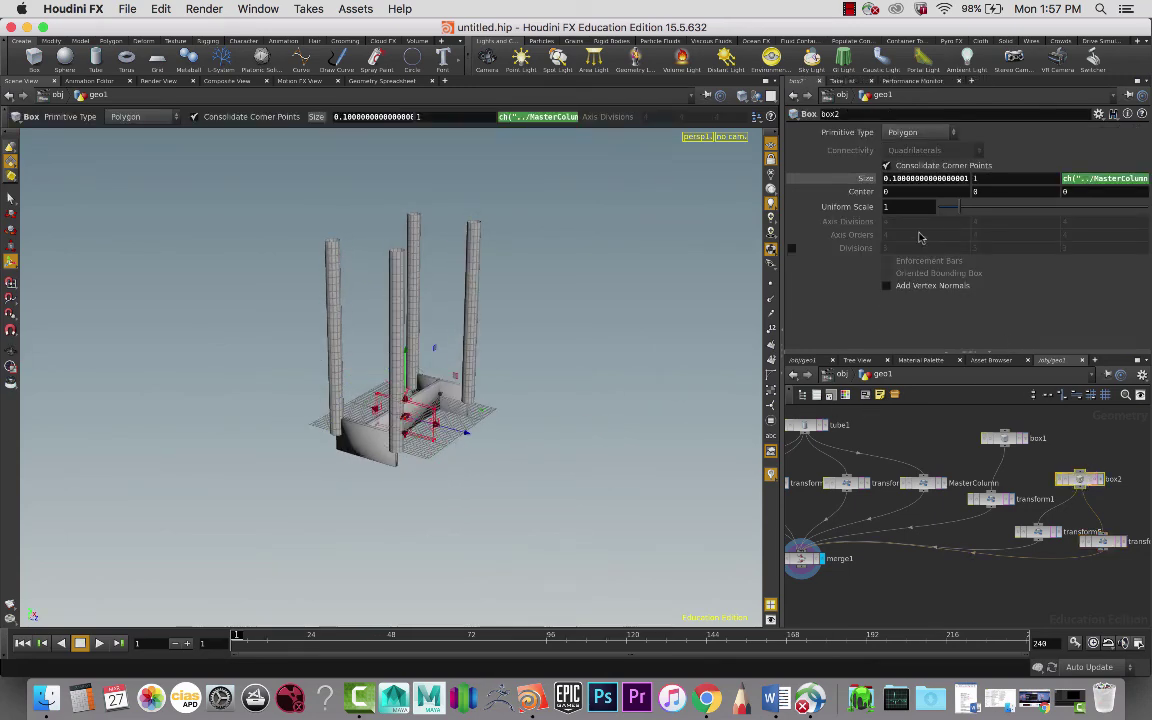
{"action": "right_click", "coordinate": [934, 178]}
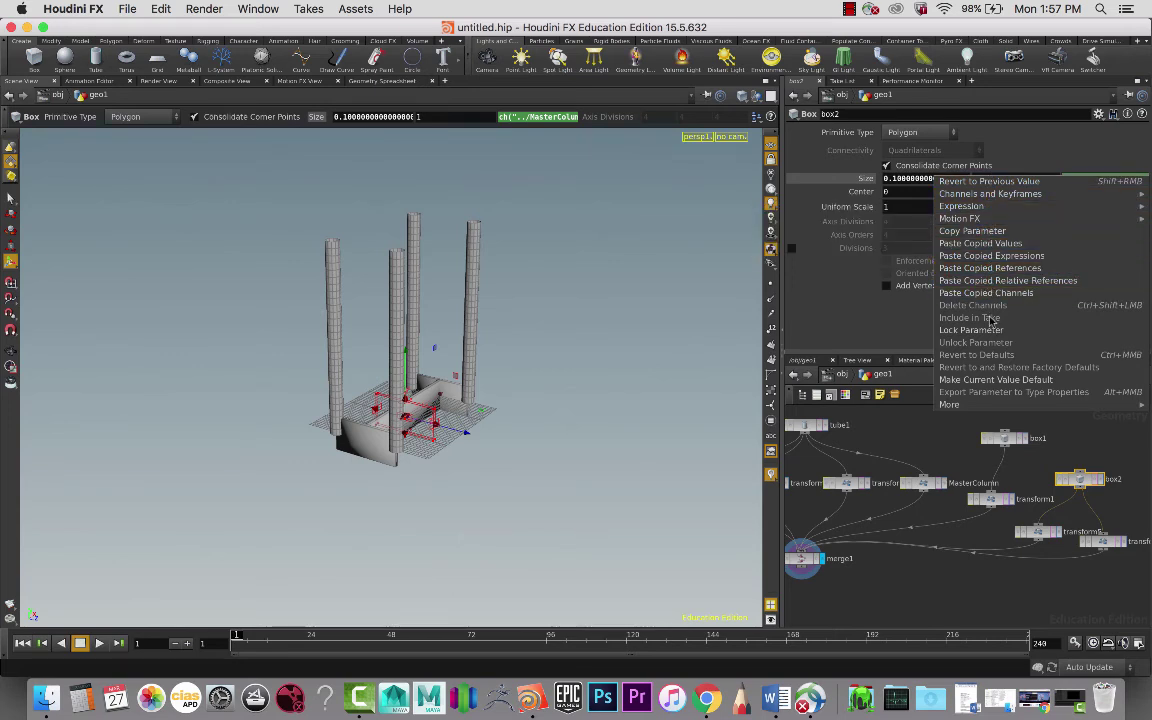
{"action": "left_click", "coordinate": [988, 233]}
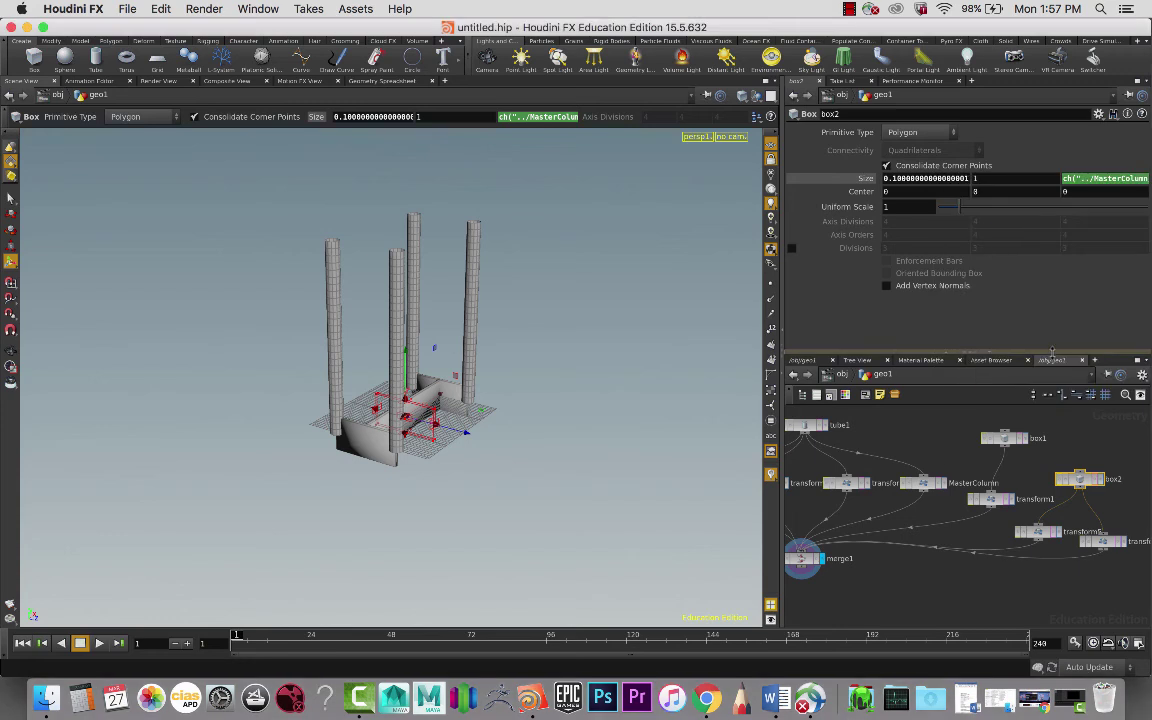
{"action": "left_click", "coordinate": [1038, 533]}
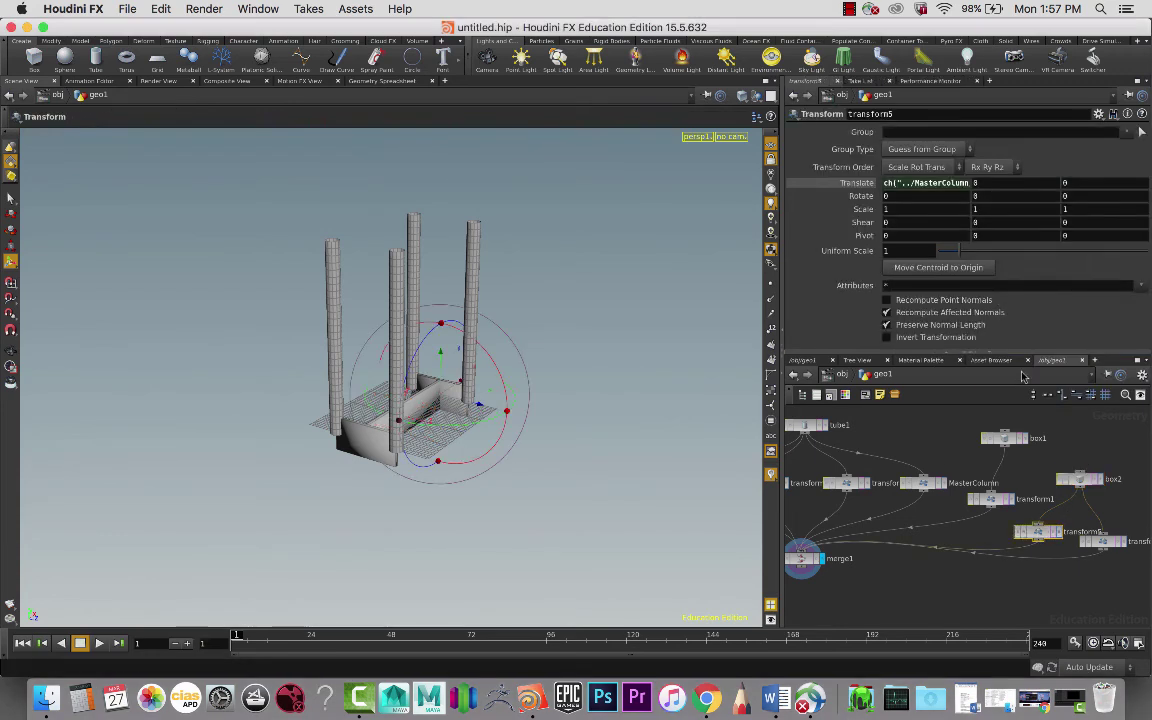
{"action": "right_click", "coordinate": [1001, 183]}
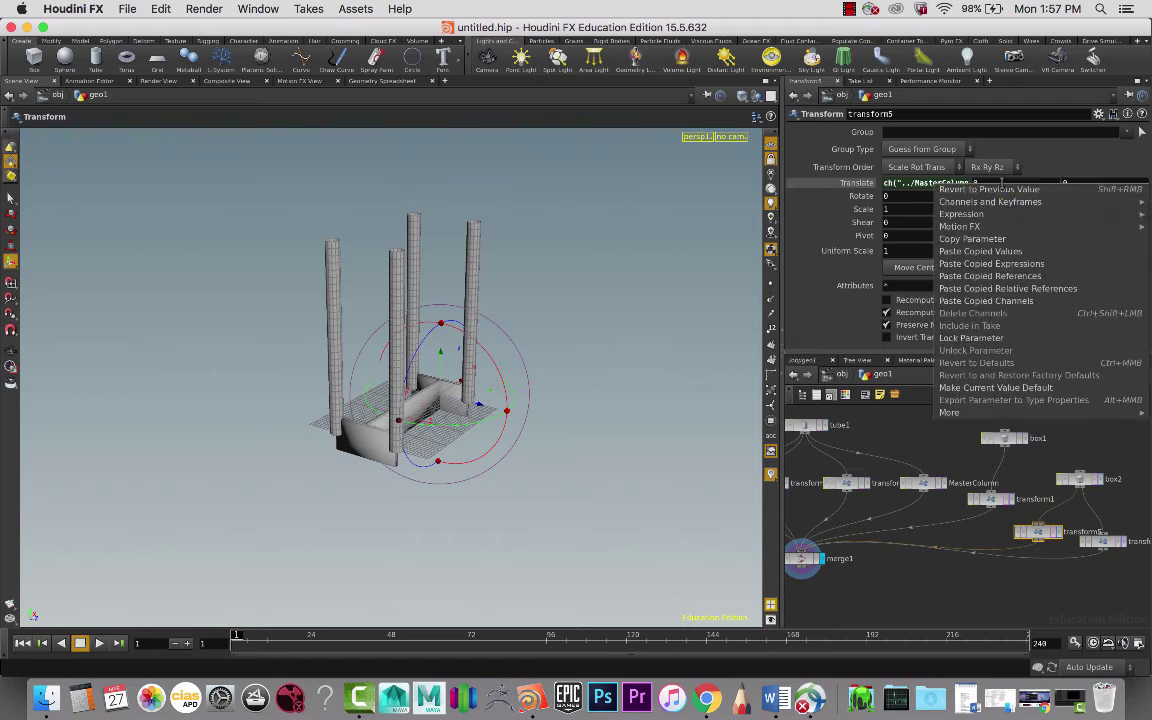
{"action": "left_click", "coordinate": [915, 266]}
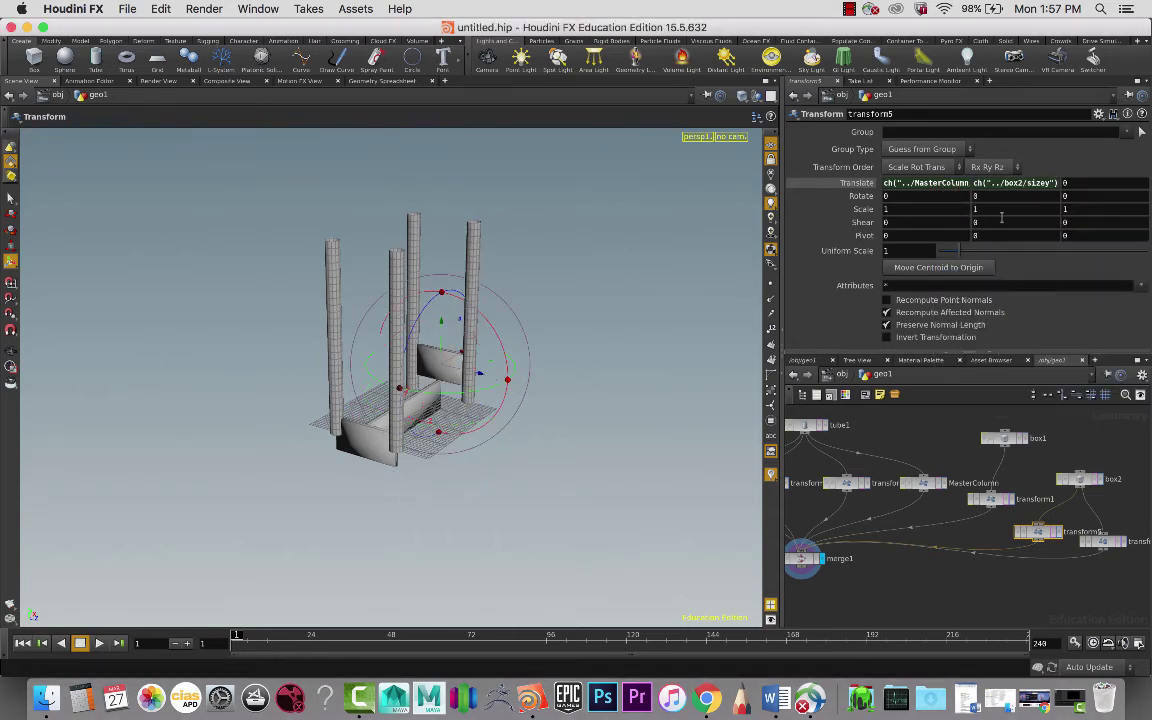
Step: Divide the box2 size reference in transform5's Y translate by 2
{"action": "left_click", "coordinate": [1051, 184]}
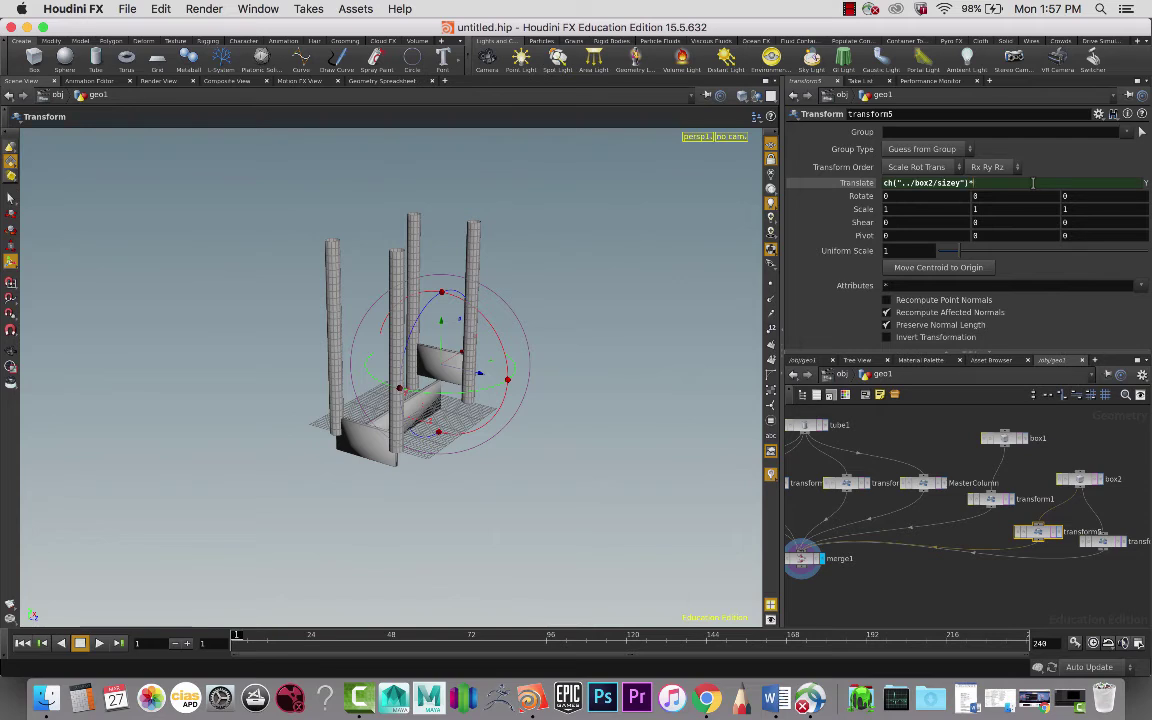
{"action": "type", "text": "*-"}
{"action": "key", "text": "Return"}
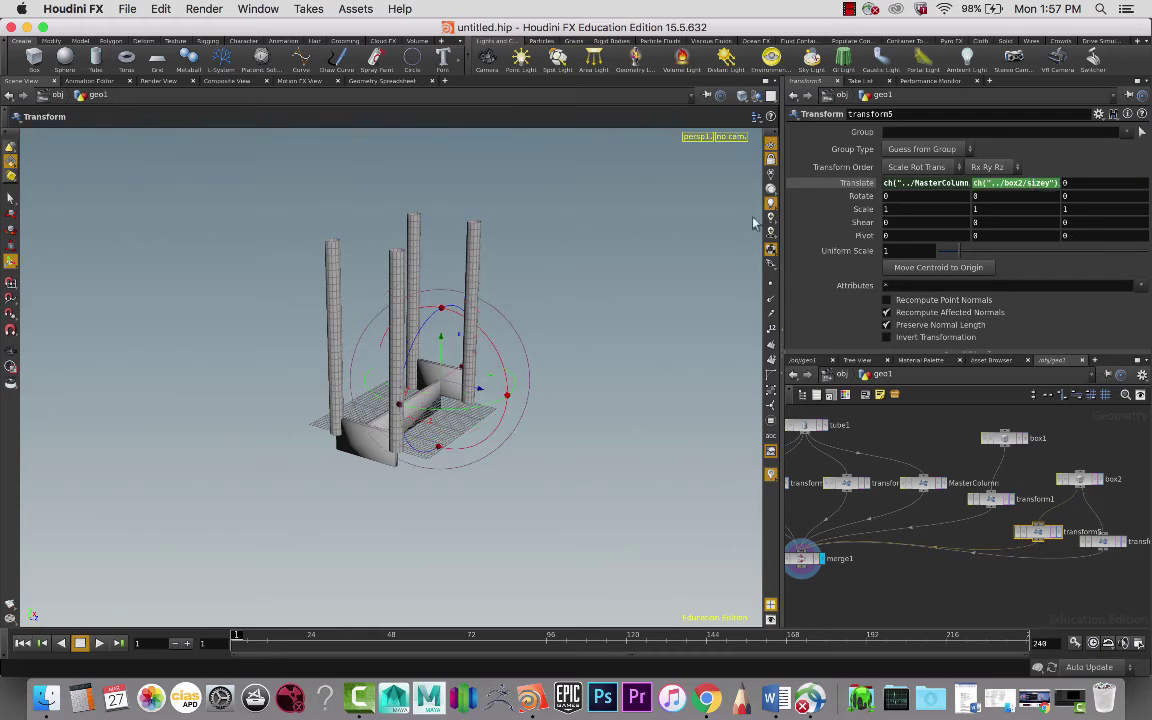
{"action": "left_click_drag", "start_coordinate": [540, 360], "coordinate": [501, 375], "text": "alt"}
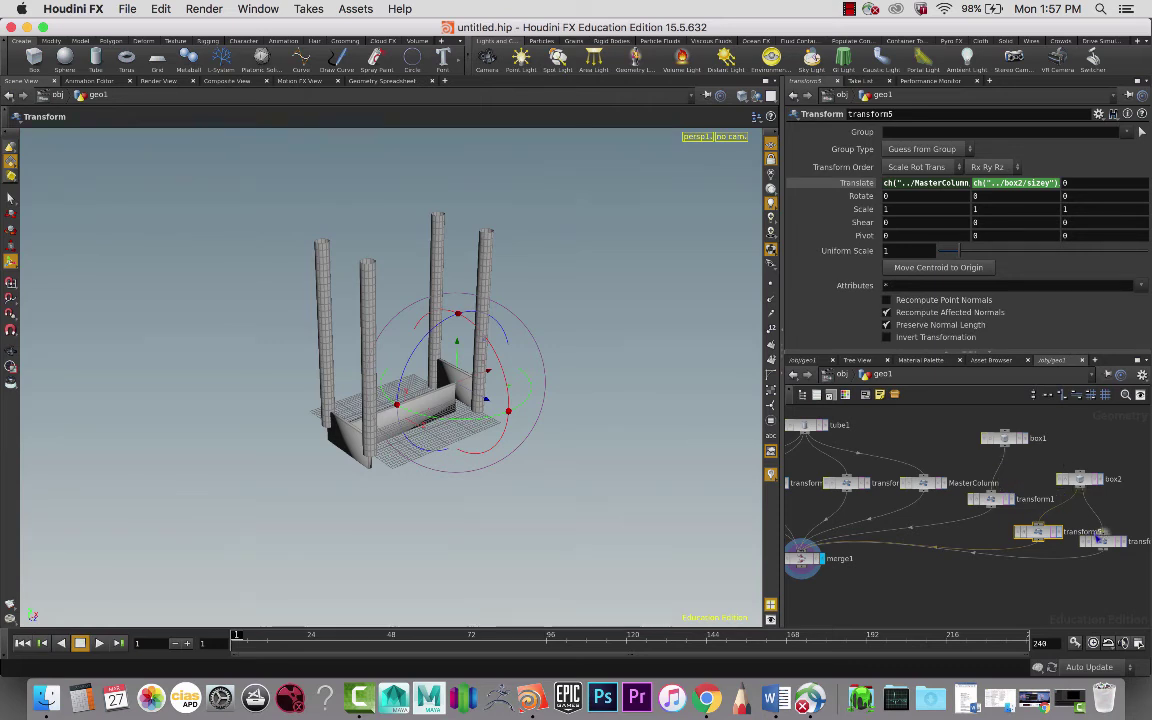
Step: Reuse transform5's Y translate expression ch("../box2/sizey")/2 in the Y translate of transform6
{"action": "left_click", "coordinate": [1033, 185]}
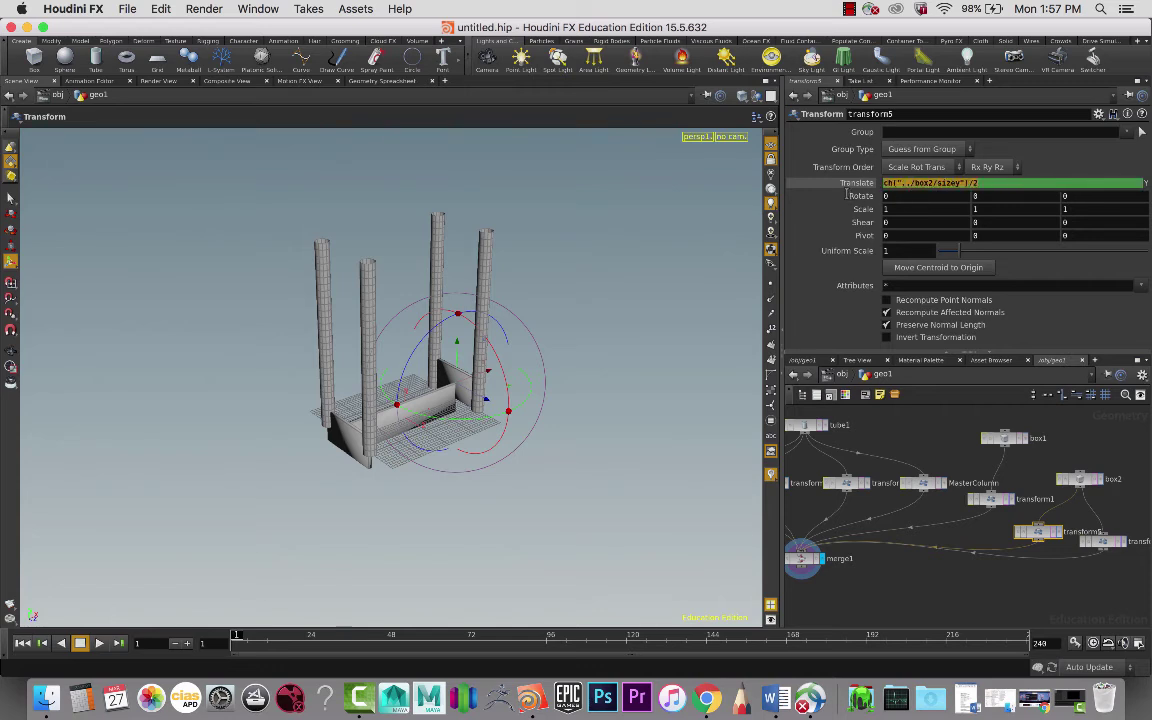
{"action": "left_click", "coordinate": [1103, 542]}
{"action": "left_click", "coordinate": [1036, 184]}
{"action": "type", "text": "0"}
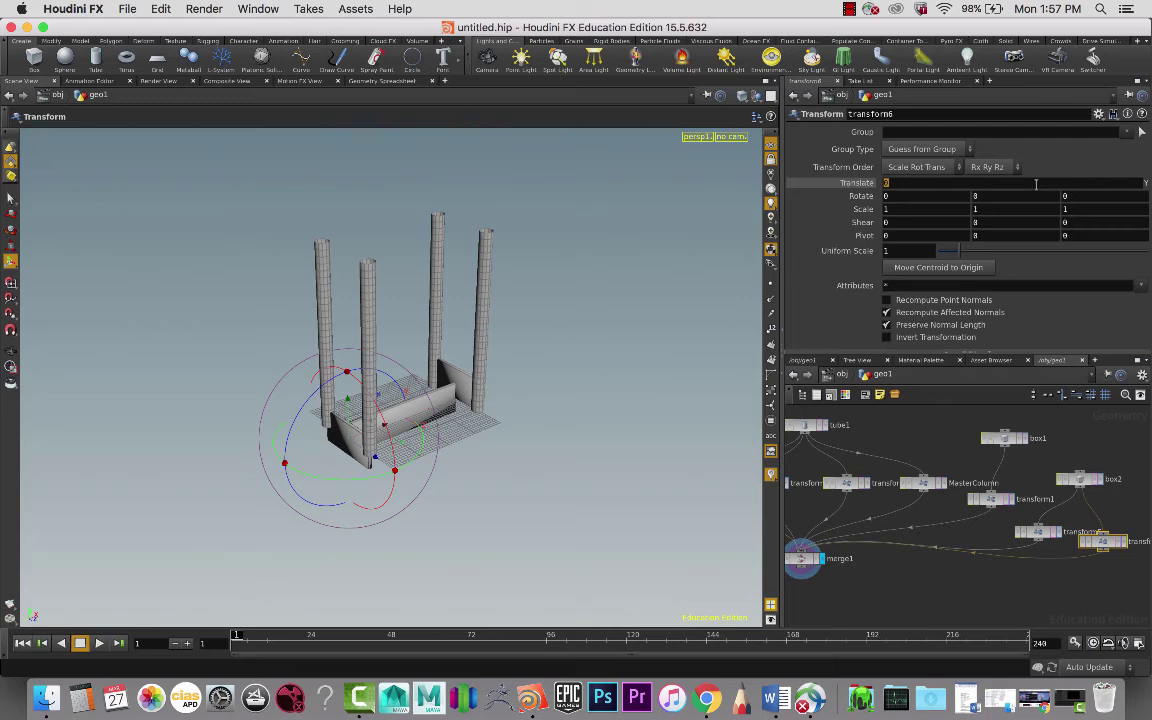
{"action": "key", "text": "Return"}
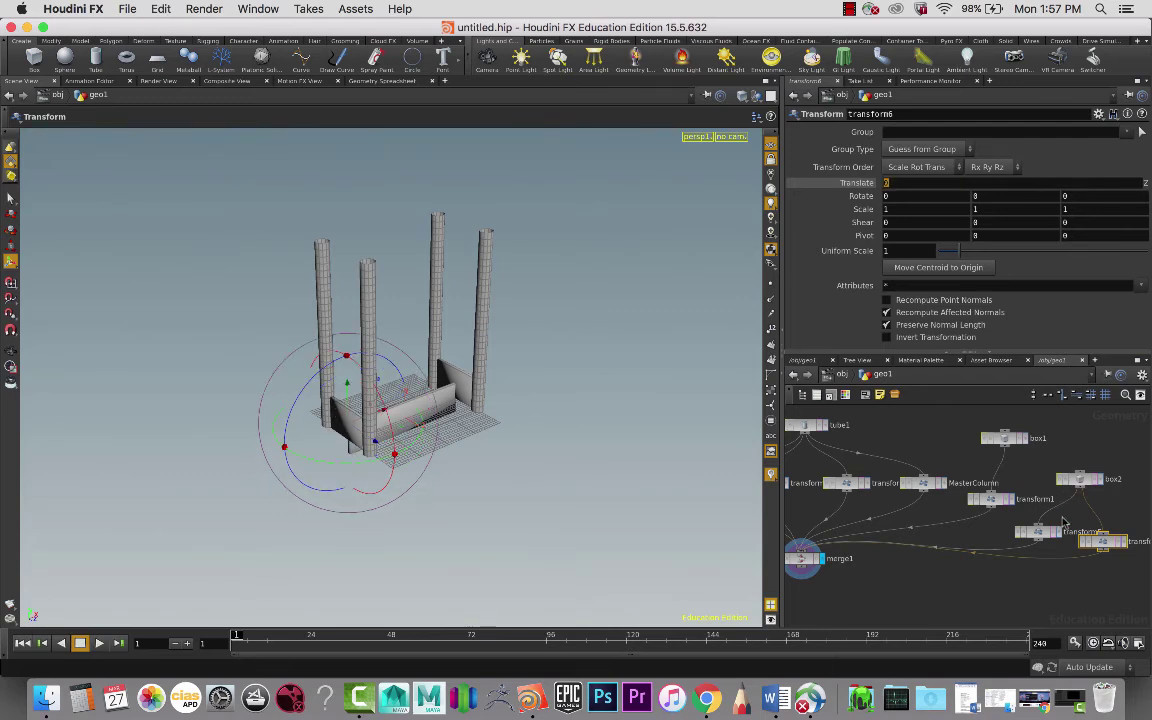
Step: Try raising the Y size of box2 to about 2.32 and undo the change
{"action": "left_click", "coordinate": [1080, 484]}
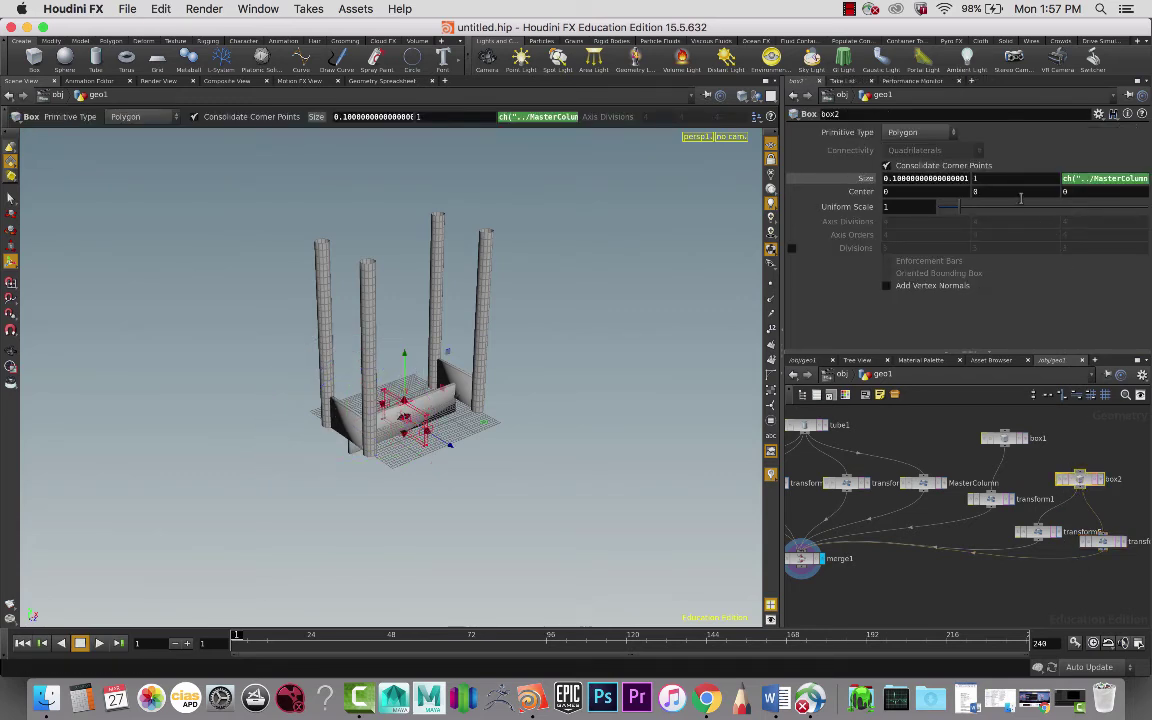
{"action": "left_click", "coordinate": [1014, 177]}
{"action": "middle_click_drag", "start_coordinate": [986, 177], "coordinate": [670, 240]}
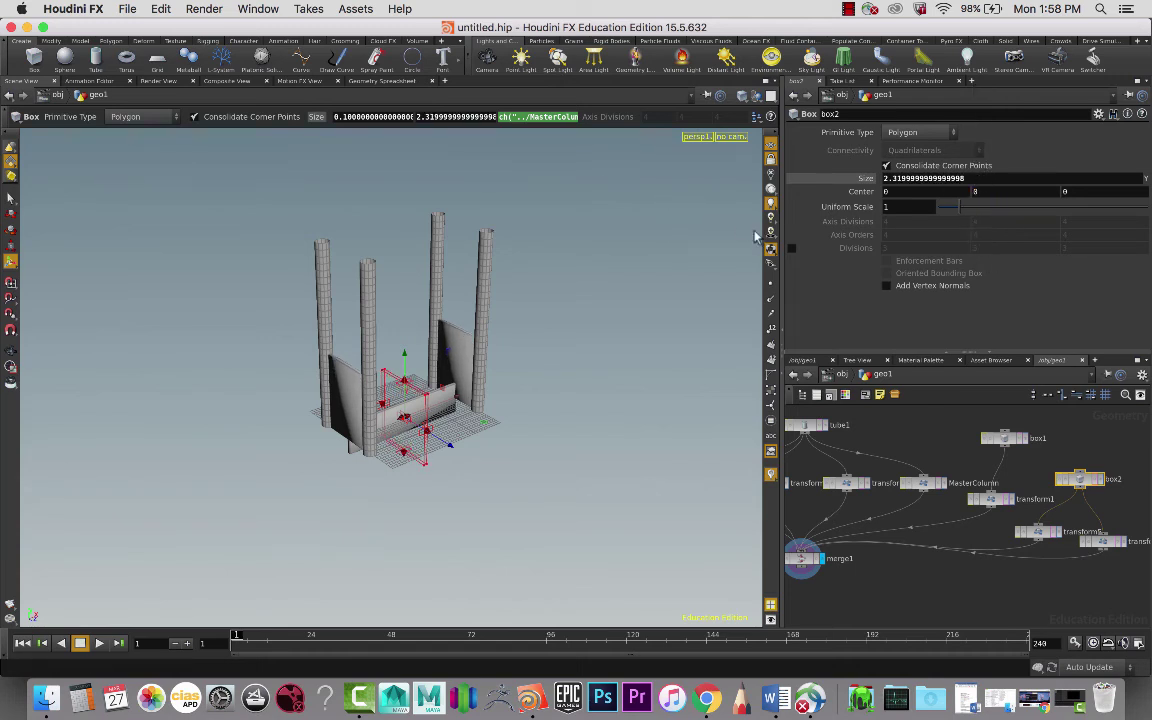
{"action": "key", "text": "super+z"}
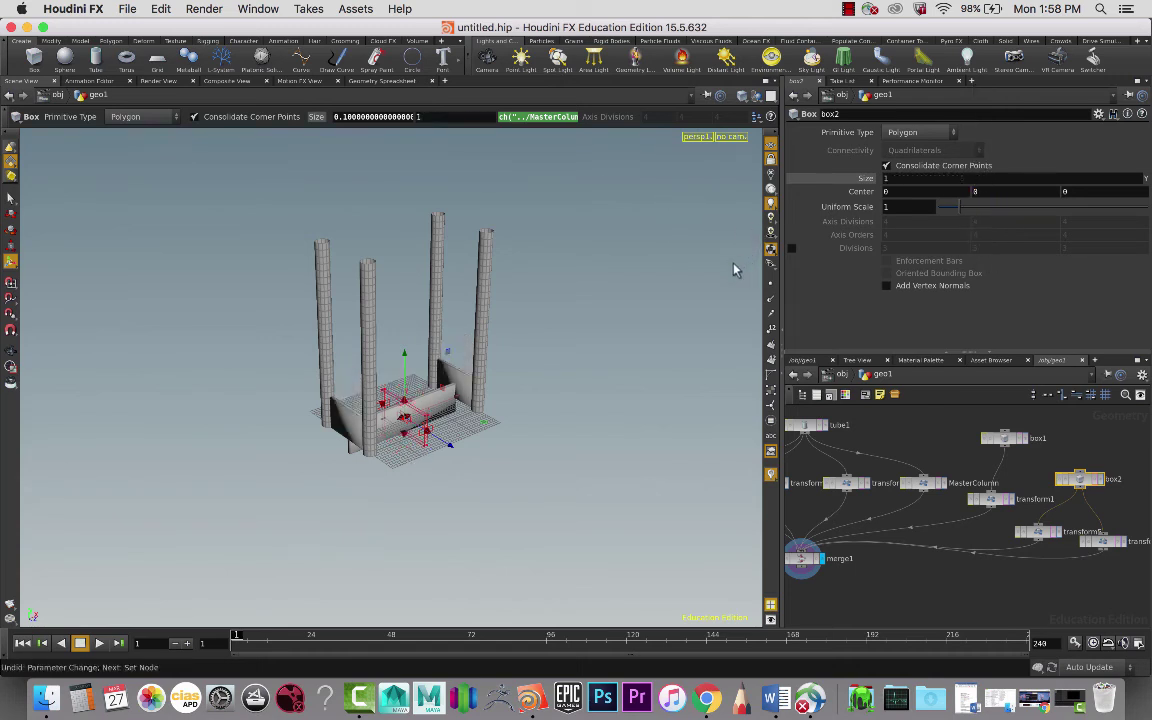
Step: Compare the parameters of box1 and box2 and move the box1 node slightly closer to transform1
{"action": "left_click", "coordinate": [1008, 440]}
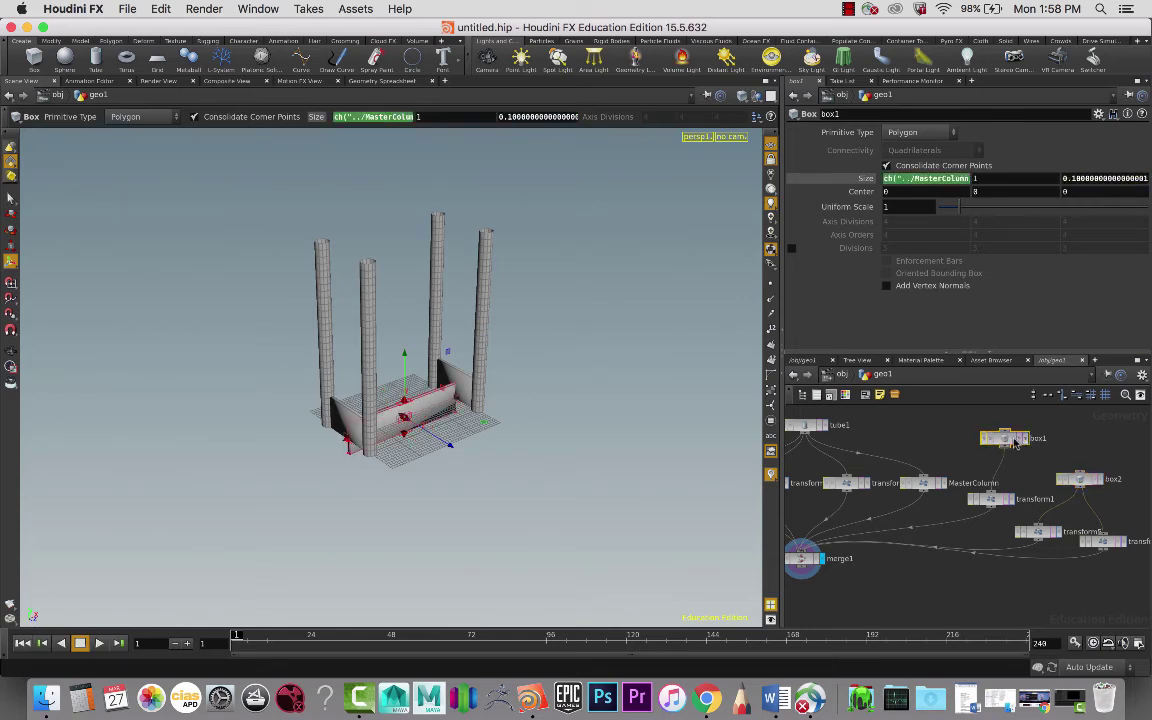
{"action": "left_click", "coordinate": [1082, 481]}
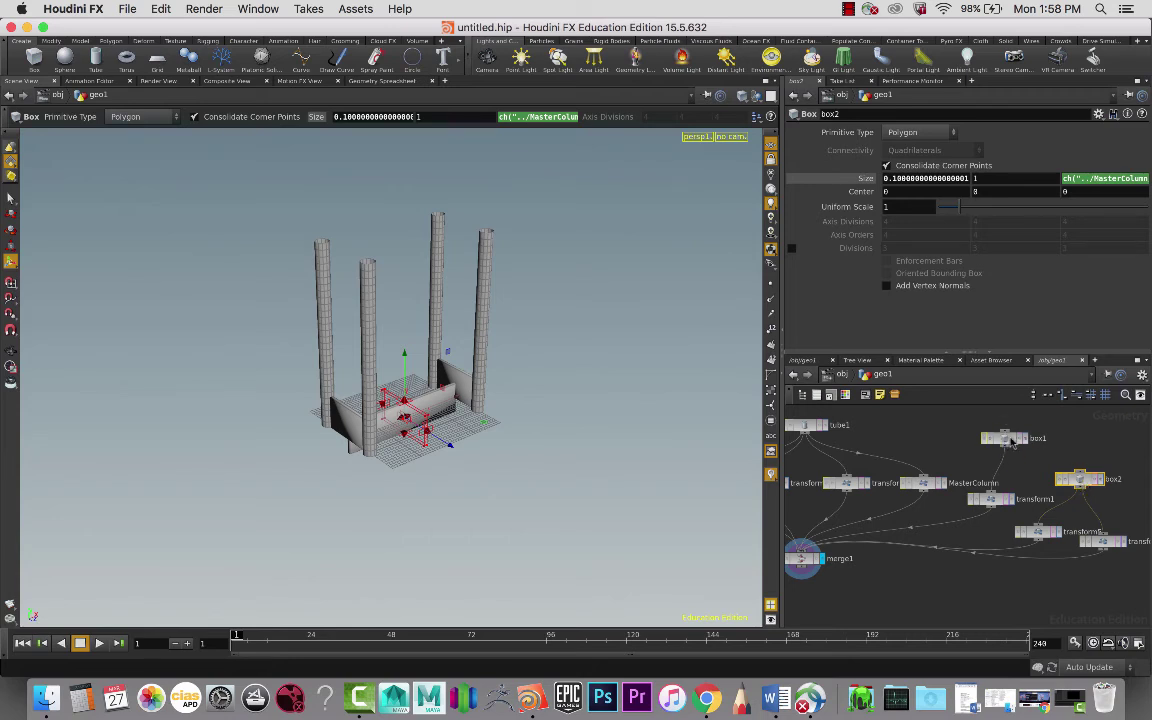
{"action": "left_click_drag", "start_coordinate": [1001, 444], "coordinate": [1002, 455]}
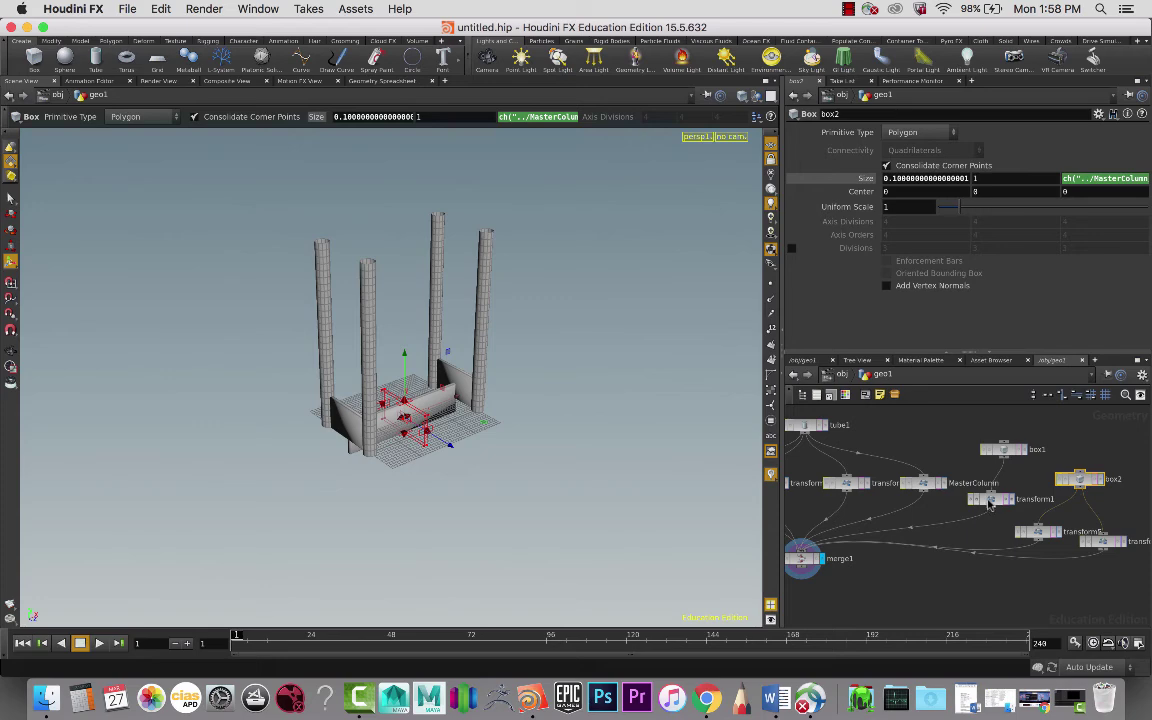
Step: Copy the Z translate of MasterColumn and paste it as a relative reference into the Z translate of transform1
{"action": "left_click", "coordinate": [926, 484]}
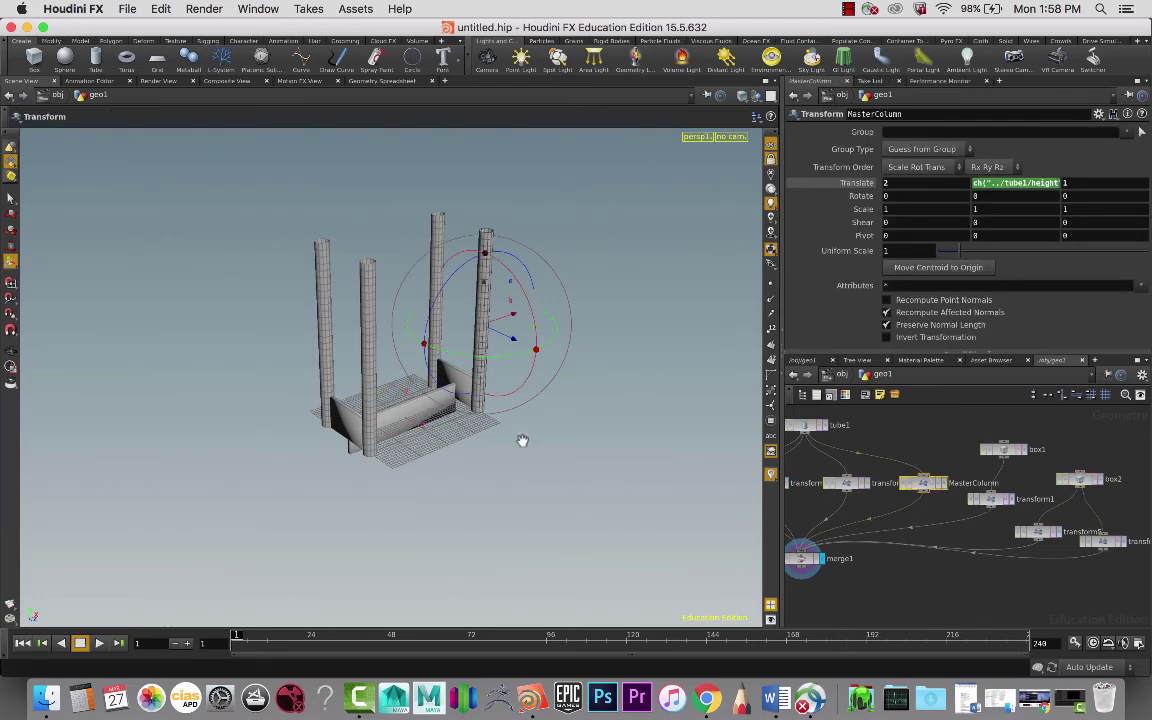
{"action": "left_click_drag", "start_coordinate": [522, 441], "coordinate": [596, 480]}
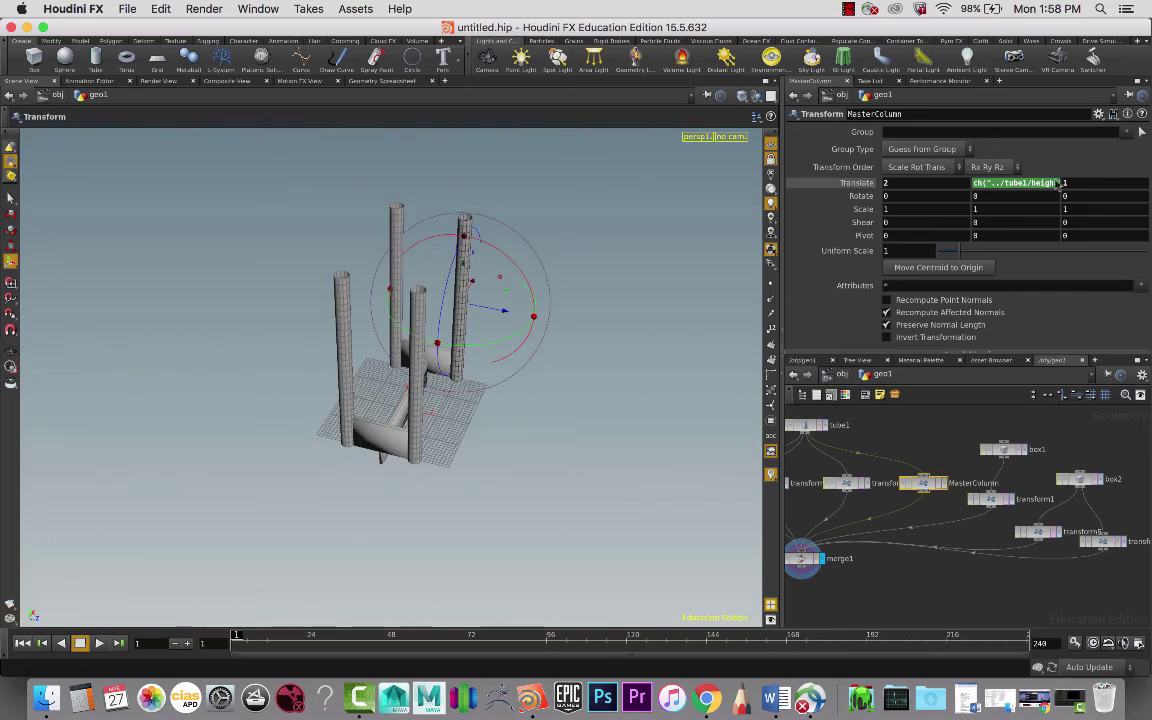
{"action": "left_click_drag", "start_coordinate": [527, 406], "coordinate": [640, 365]}
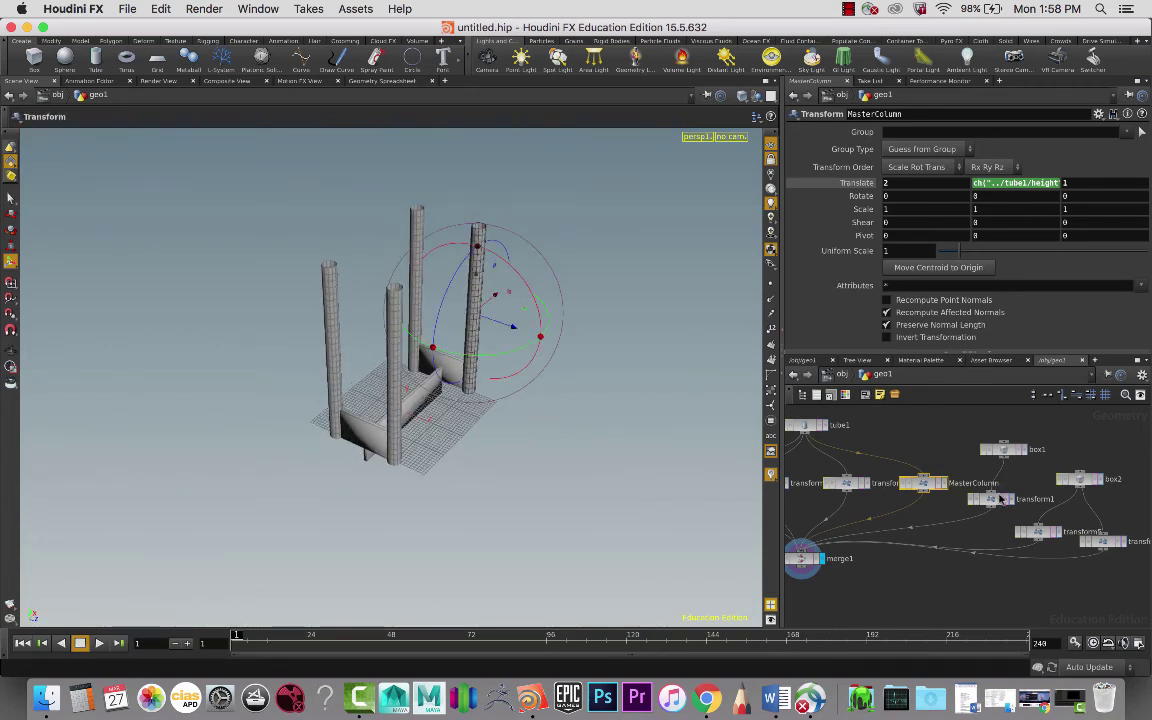
{"action": "right_click", "coordinate": [1091, 184]}
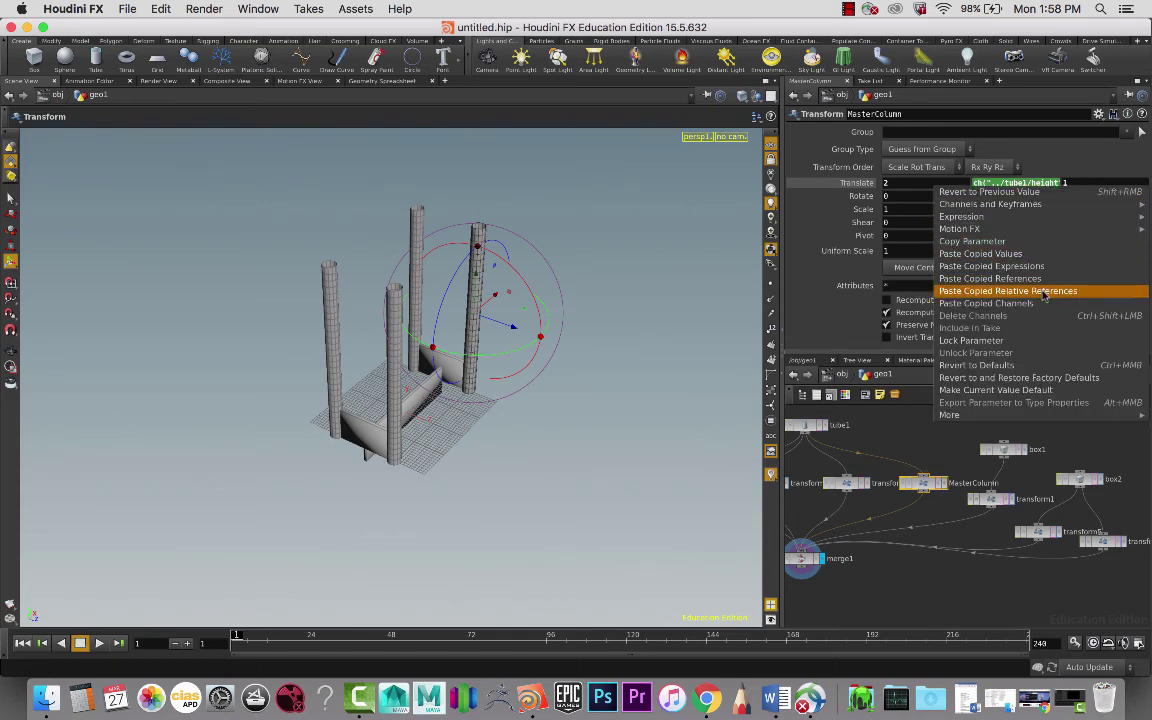
{"action": "left_click", "coordinate": [1005, 242]}
{"action": "left_click", "coordinate": [988, 500]}
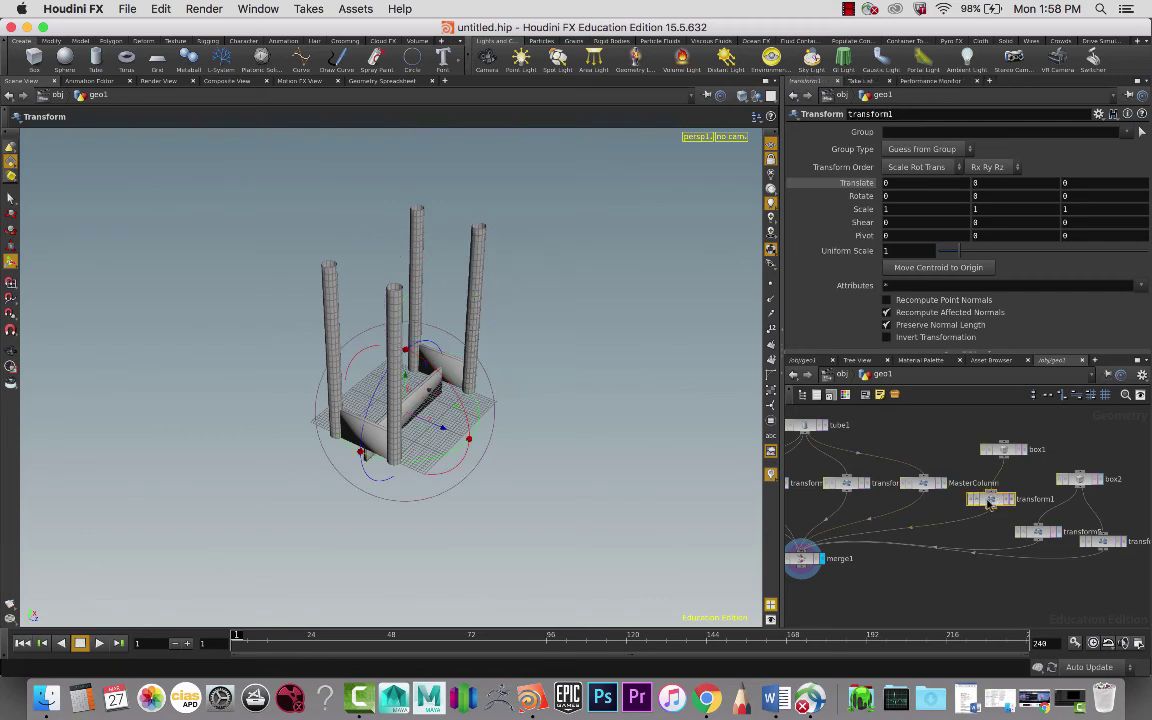
{"action": "left_click", "coordinate": [1082, 183]}
{"action": "right_click", "coordinate": [936, 185]}
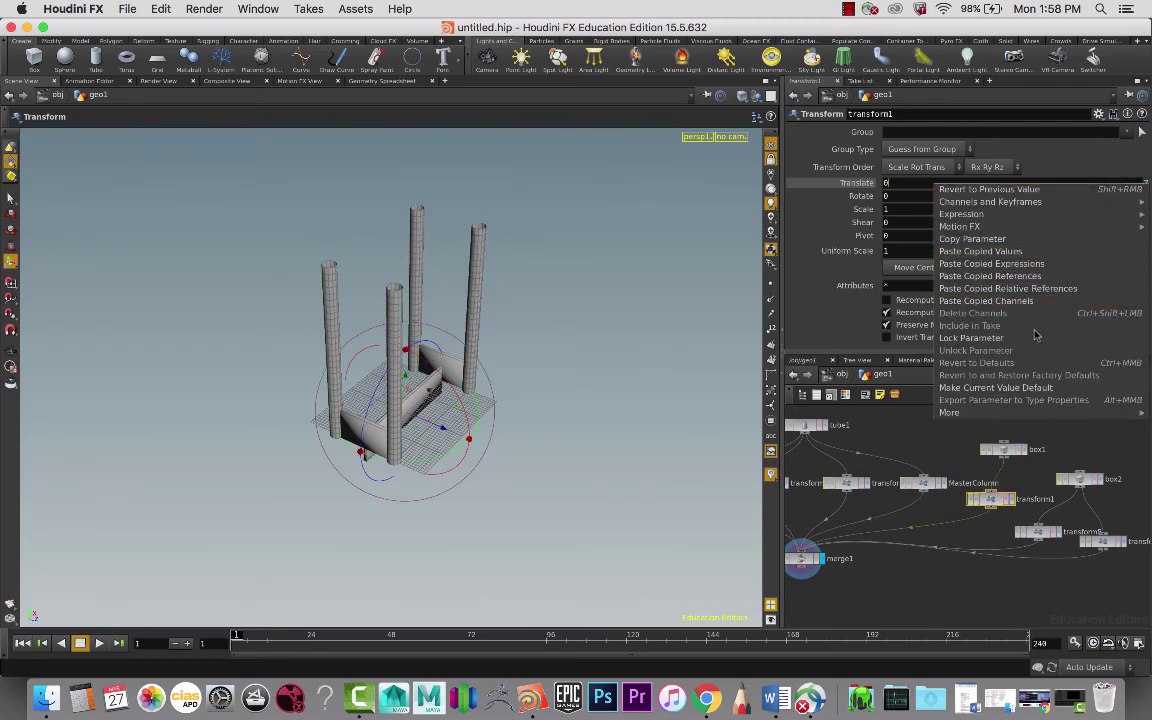
{"action": "left_click", "coordinate": [1020, 289]}
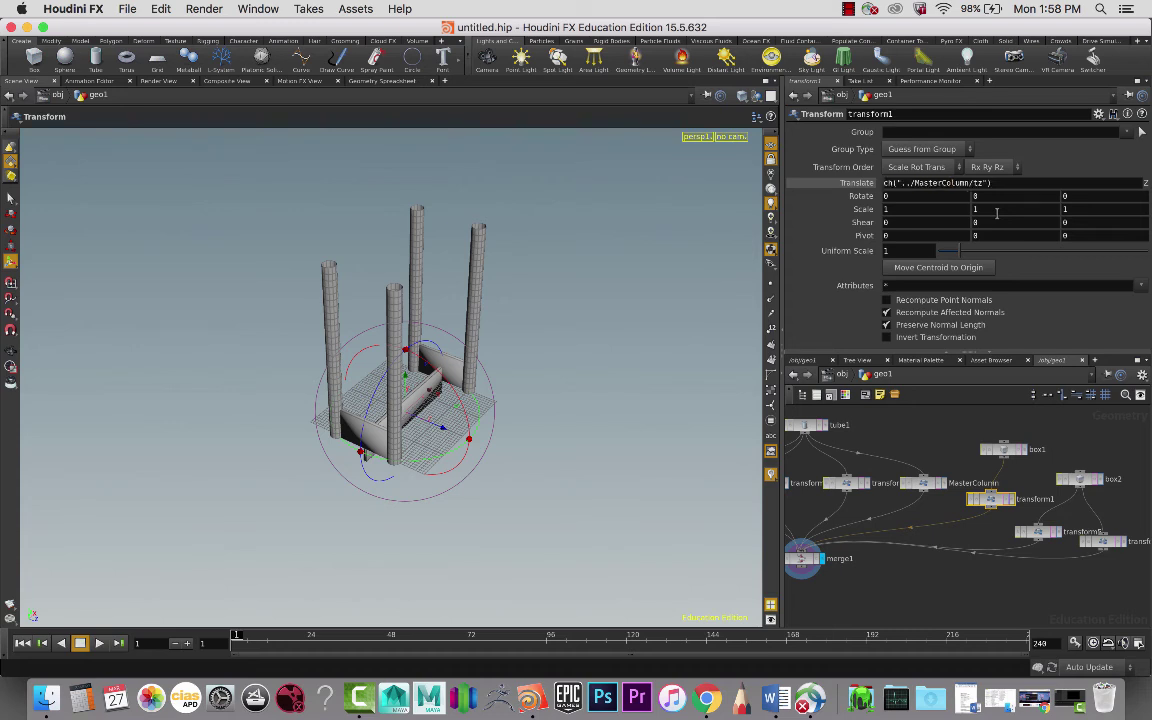
{"action": "key", "text": "Return"}
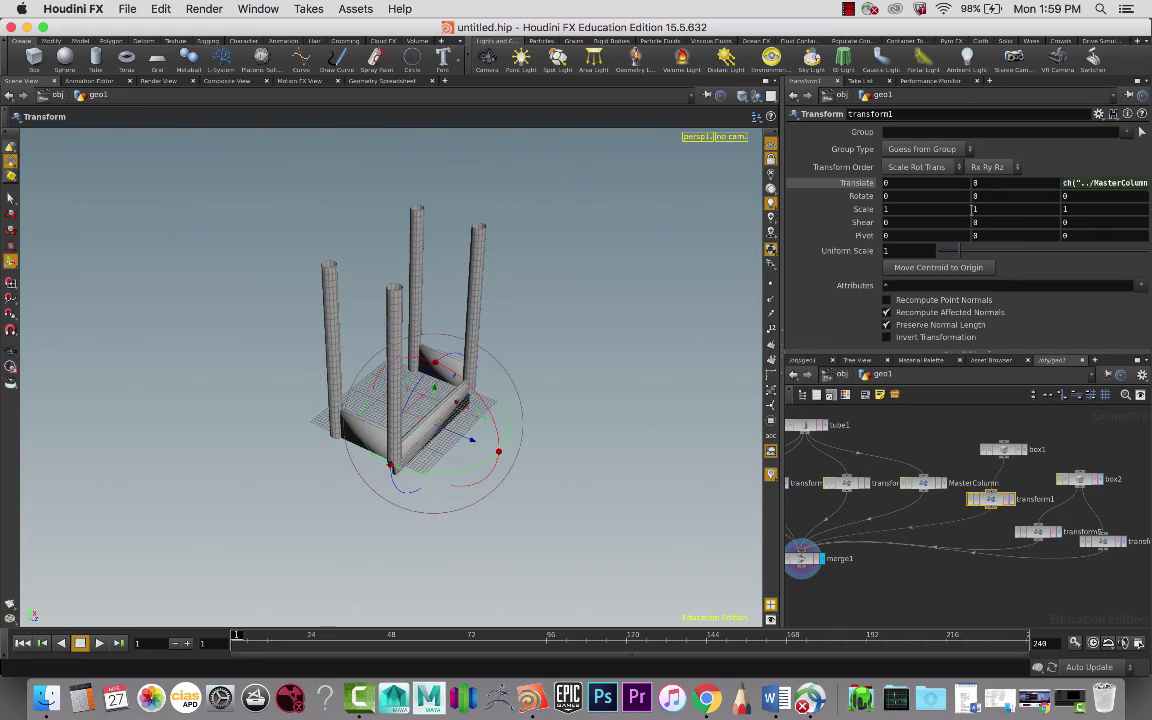
Step: Copy the Y size of box1 and paste it as a relative reference, ch("../box1/sizey"), into the Y translate of transform1
{"action": "left_click", "coordinate": [1003, 449]}
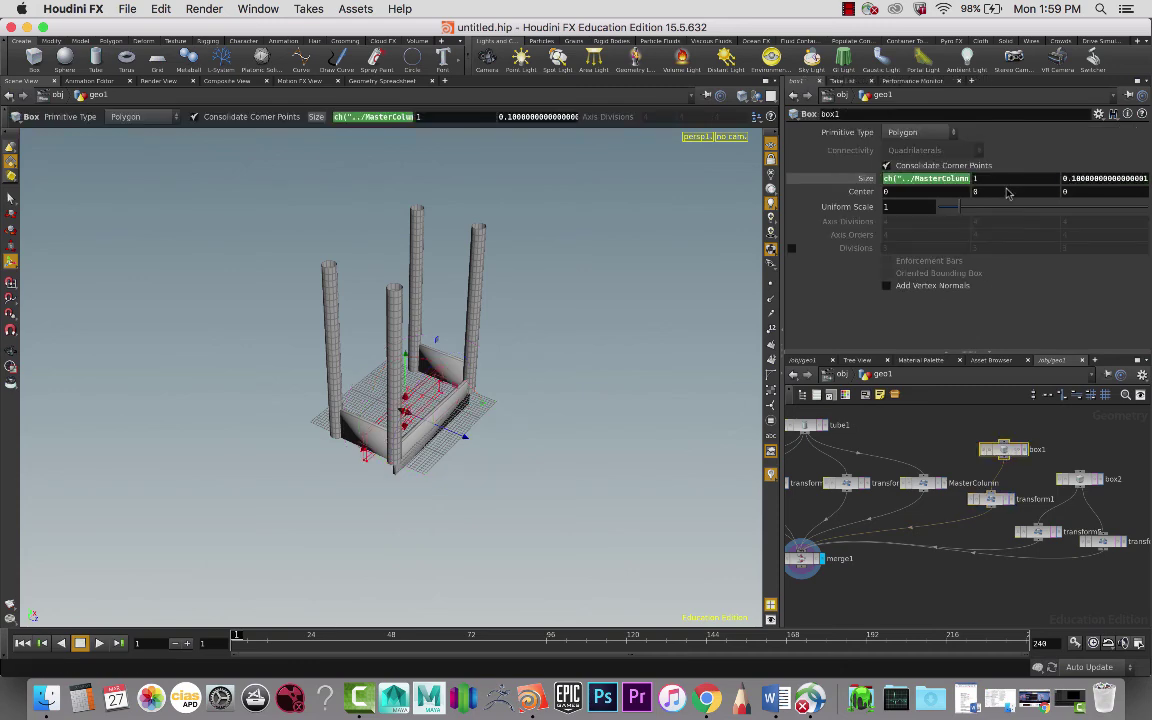
{"action": "right_click", "coordinate": [933, 180]}
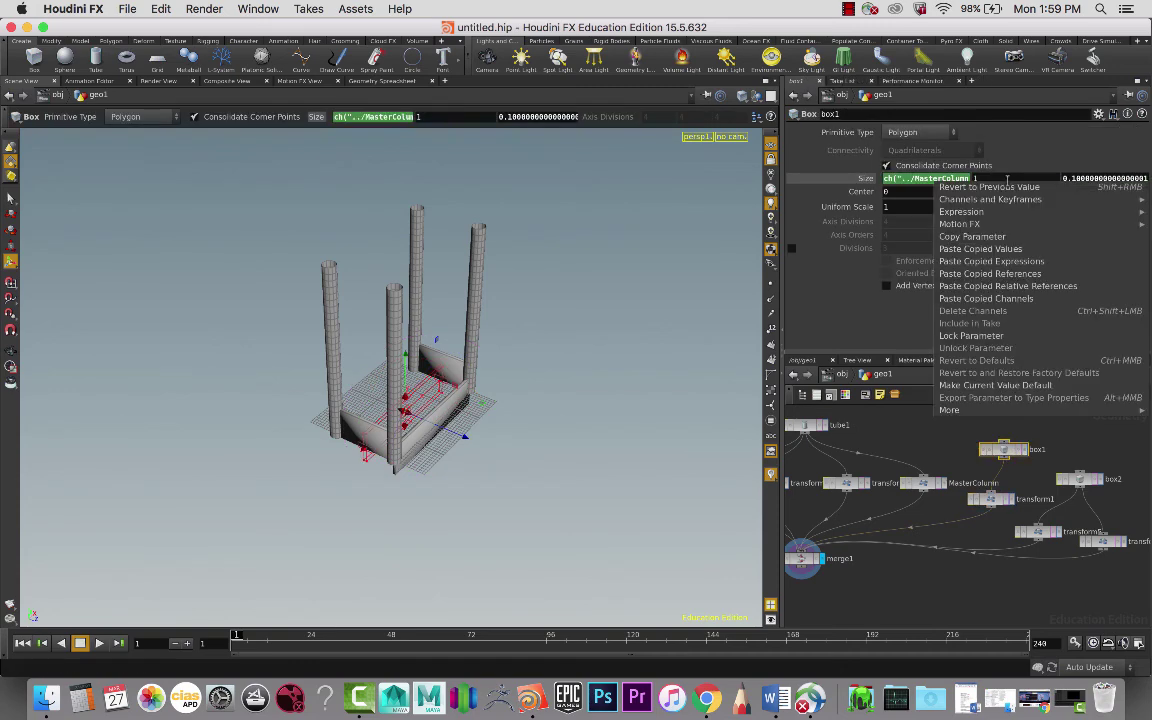
{"action": "left_click", "coordinate": [1010, 240]}
{"action": "left_click", "coordinate": [988, 500]}
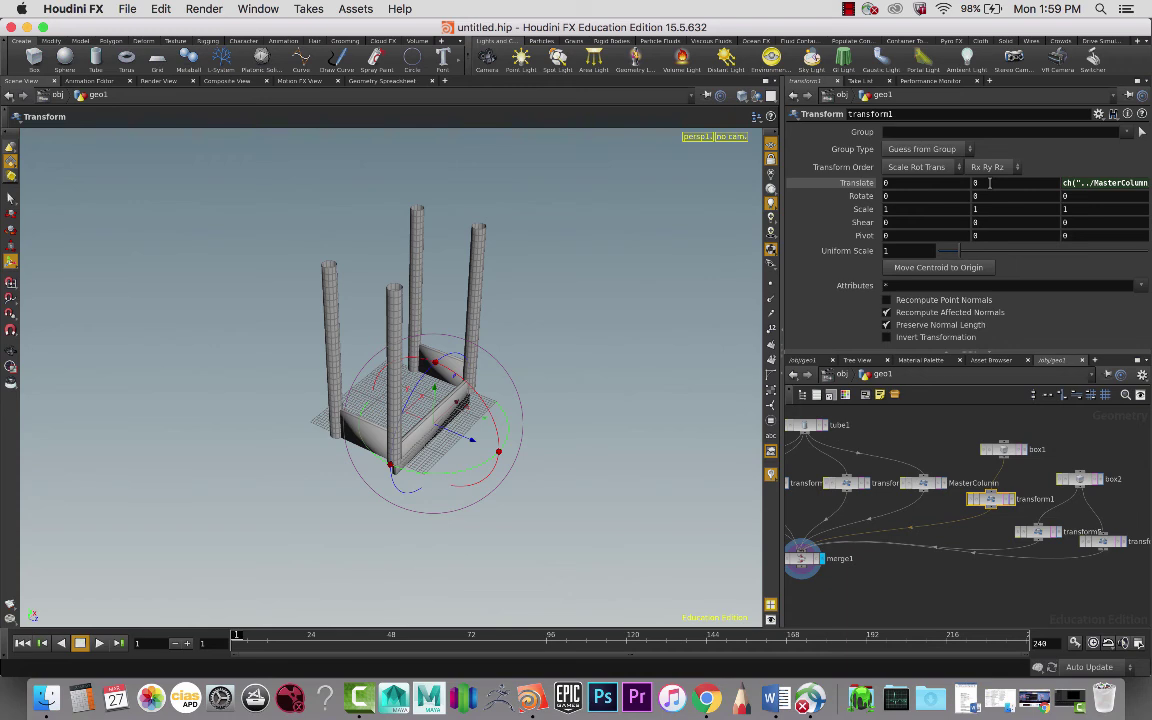
{"action": "left_click", "coordinate": [990, 183]}
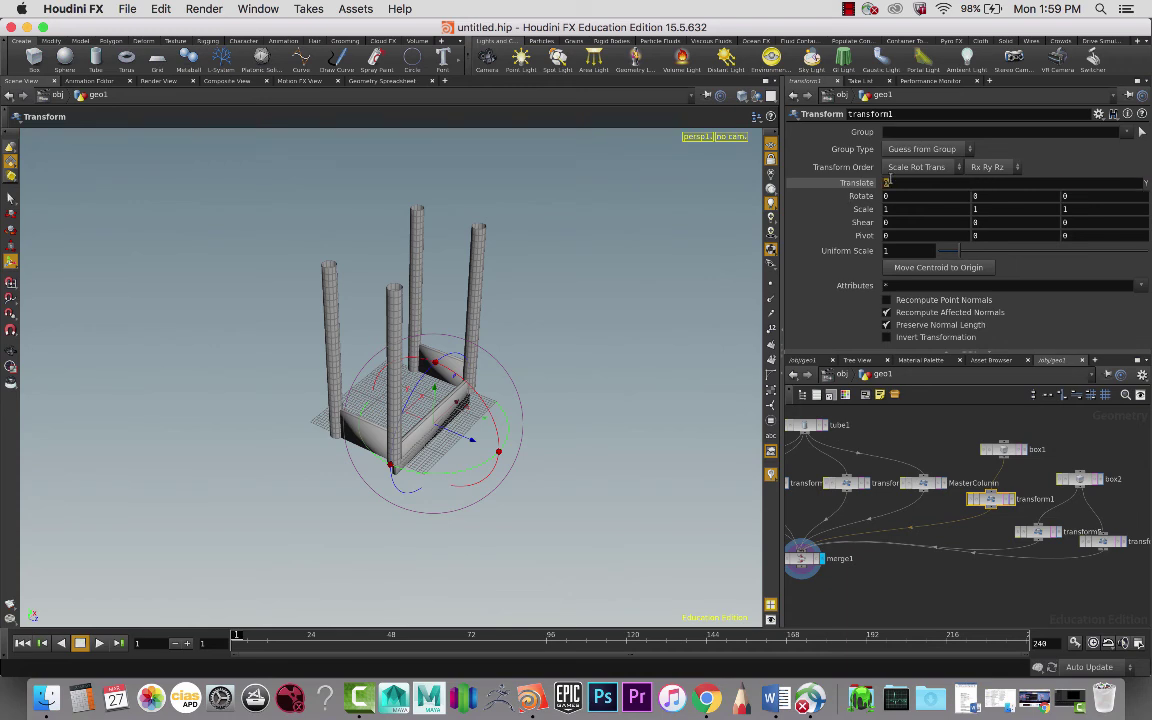
{"action": "right_click", "coordinate": [890, 182]}
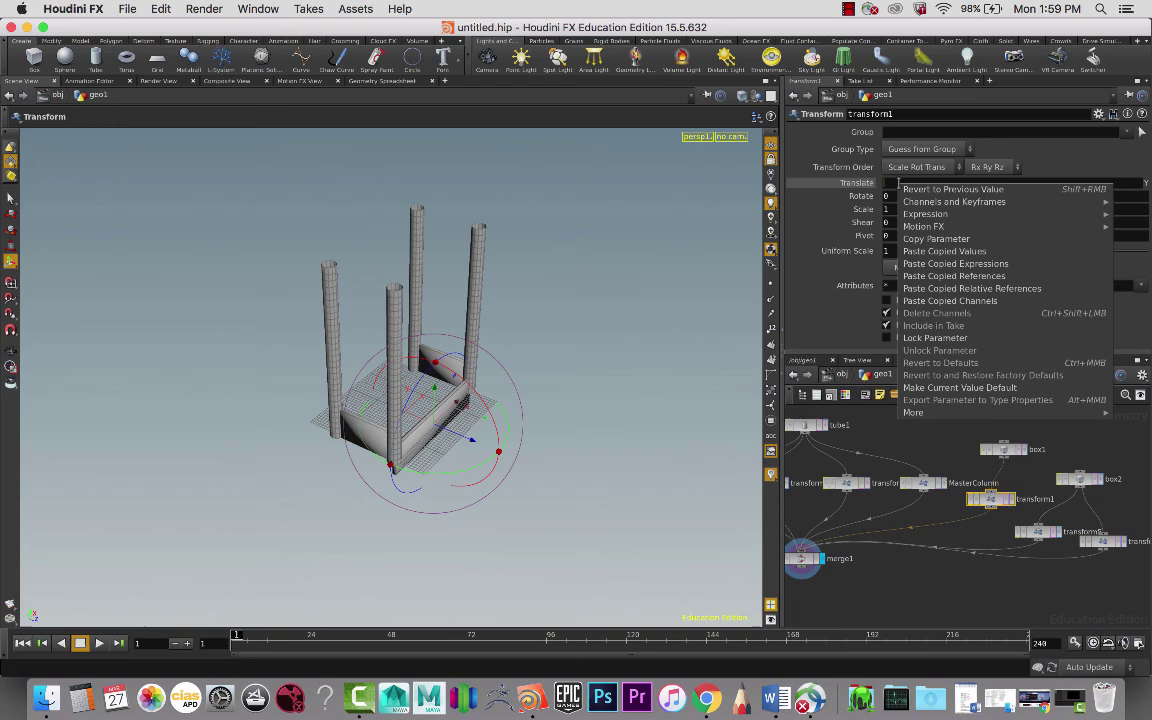
{"action": "left_click", "coordinate": [960, 288]}
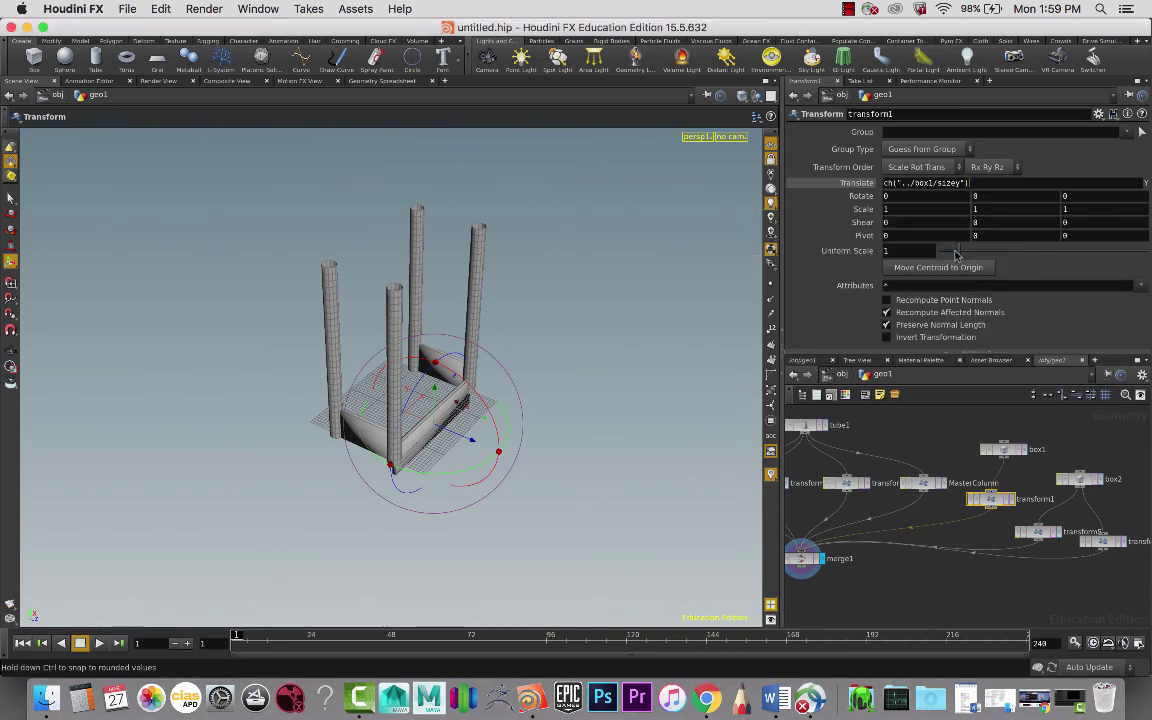
{"action": "key", "text": "Return"}
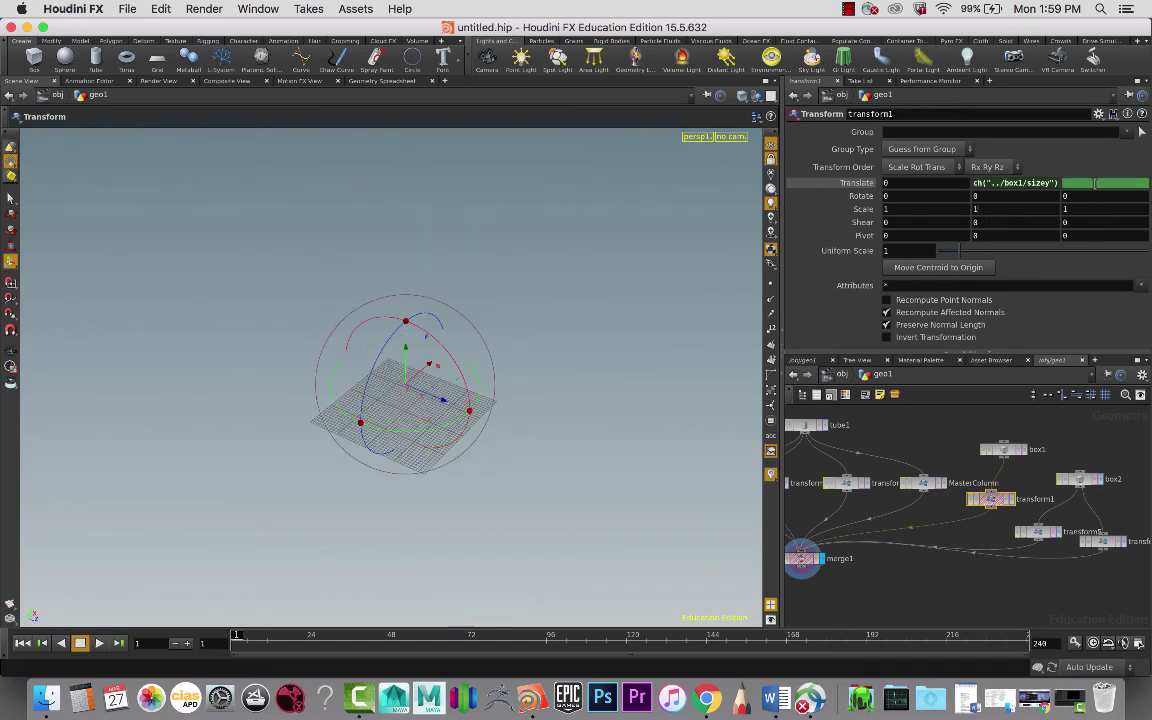
Step: Try deleting the Z translate channel of transform1, and undo back to its MasterColumn reference
{"action": "right_click", "coordinate": [1091, 183]}
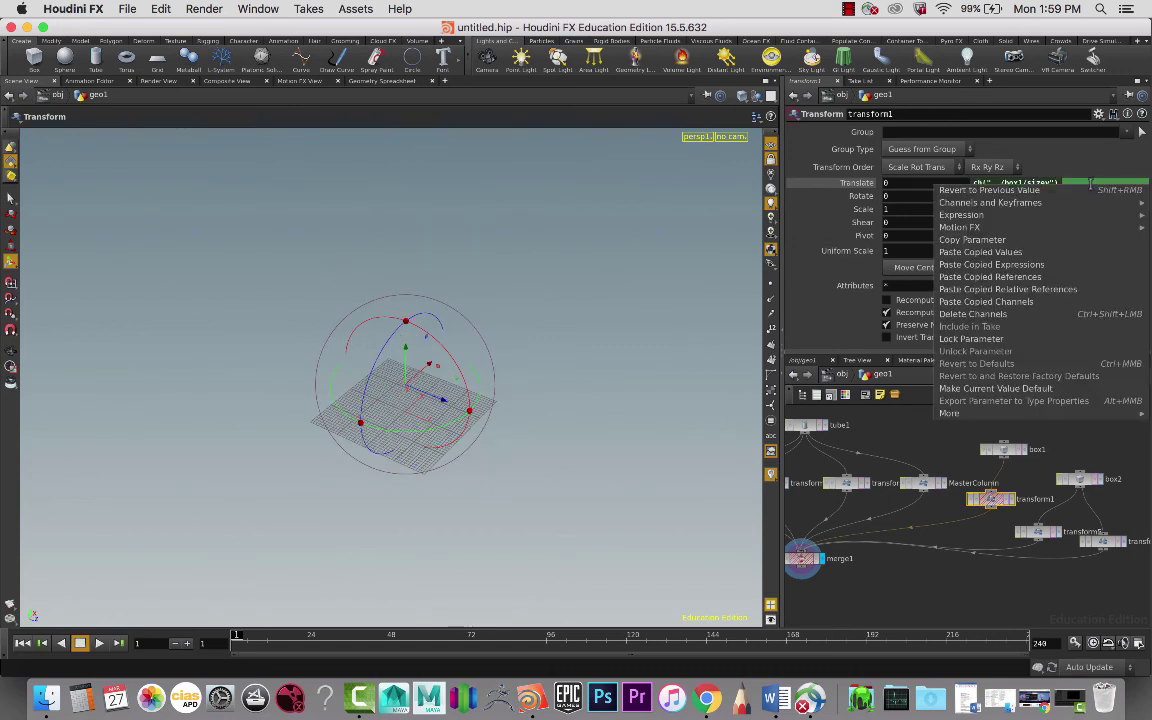
{"action": "left_click", "coordinate": [1042, 317]}
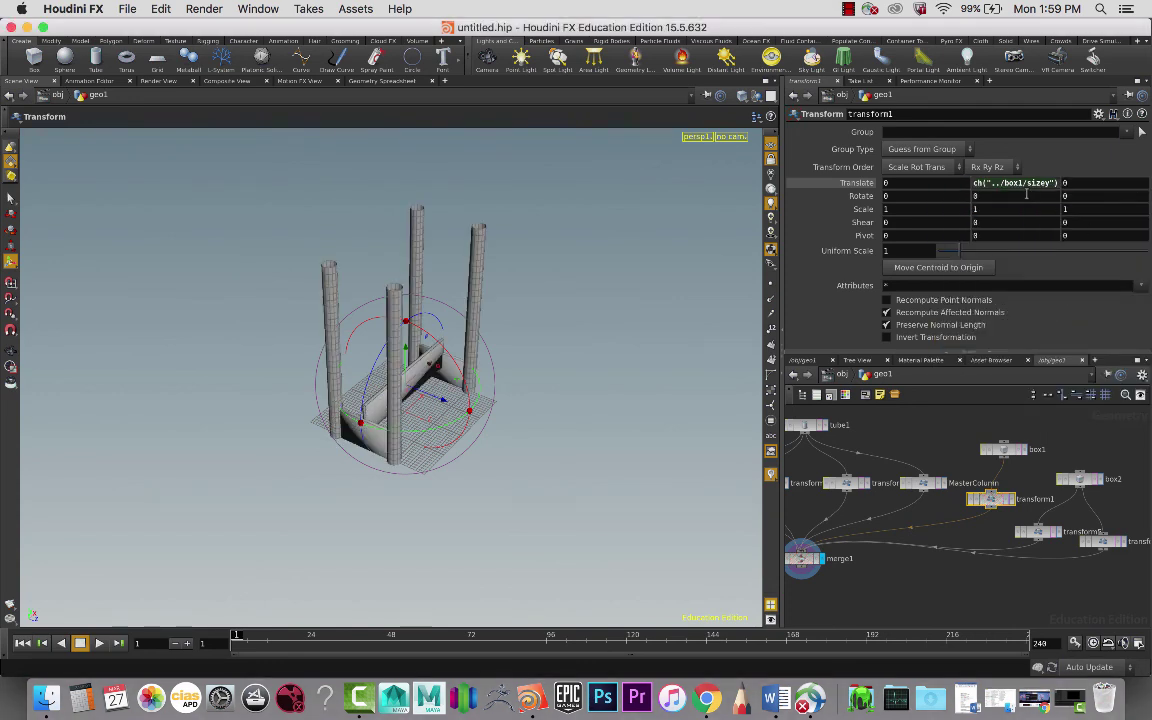
{"action": "key", "text": "Escape"}
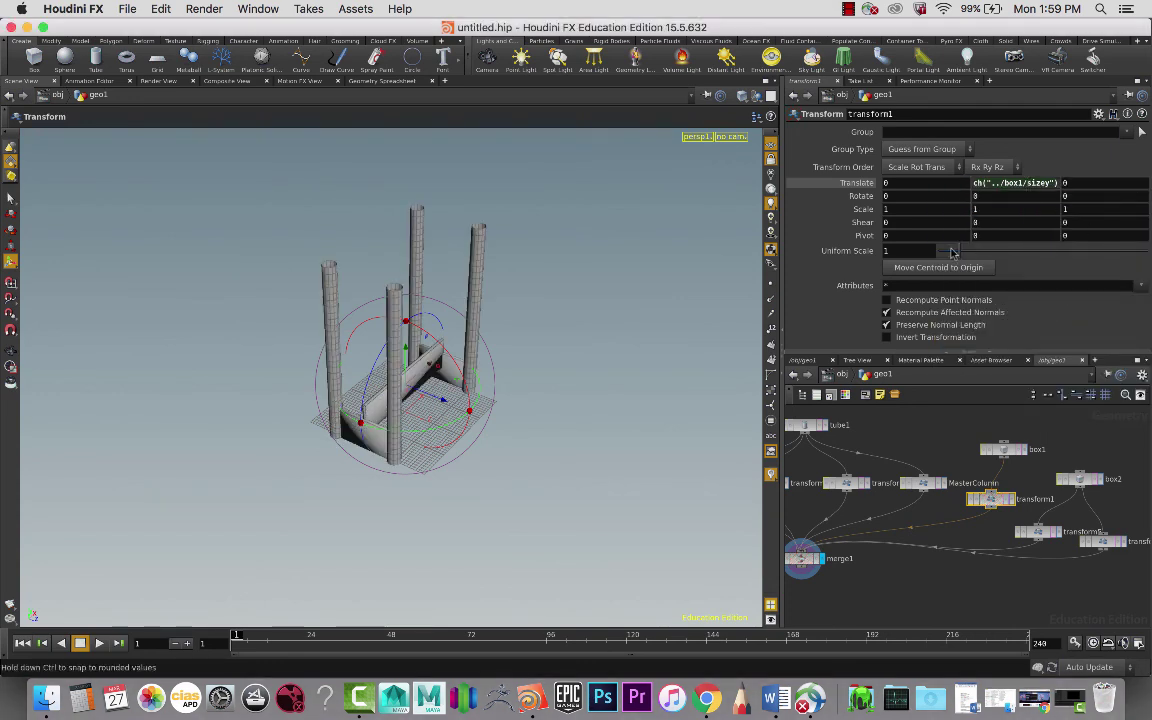
{"action": "left_click_drag", "start_coordinate": [540, 401], "coordinate": [535, 352]}
{"action": "key", "text": "Return"}
{"action": "key", "text": "ctrl+z"}
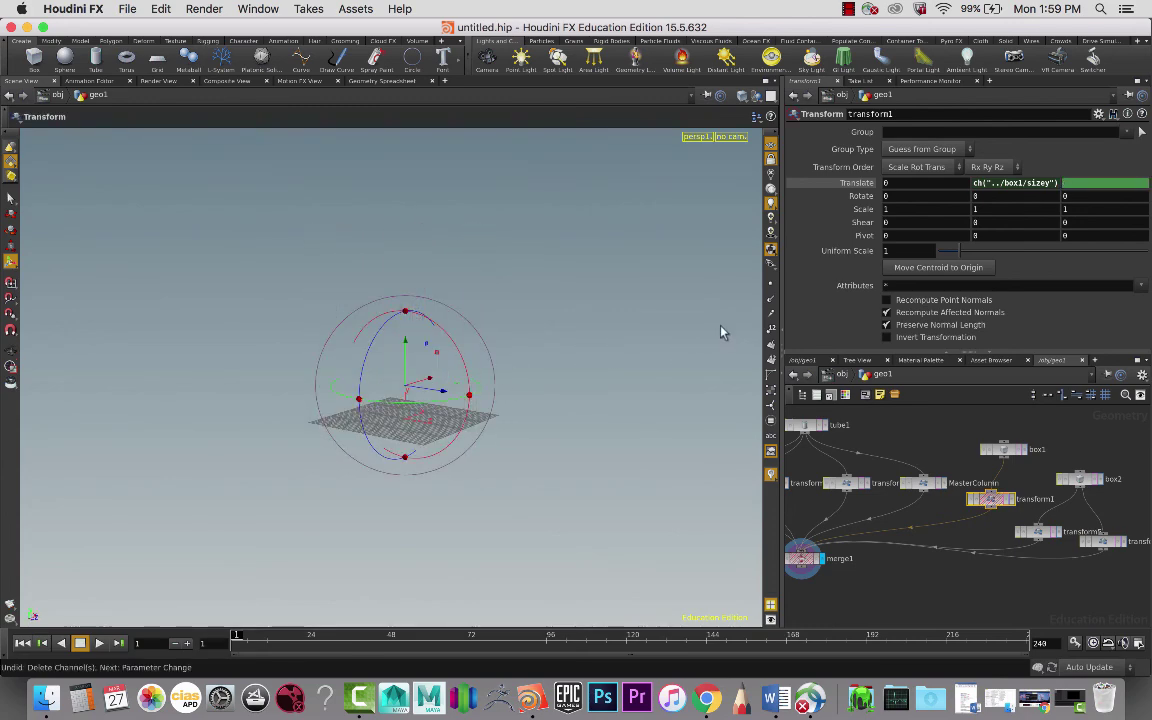
{"action": "key", "text": "super+z"}
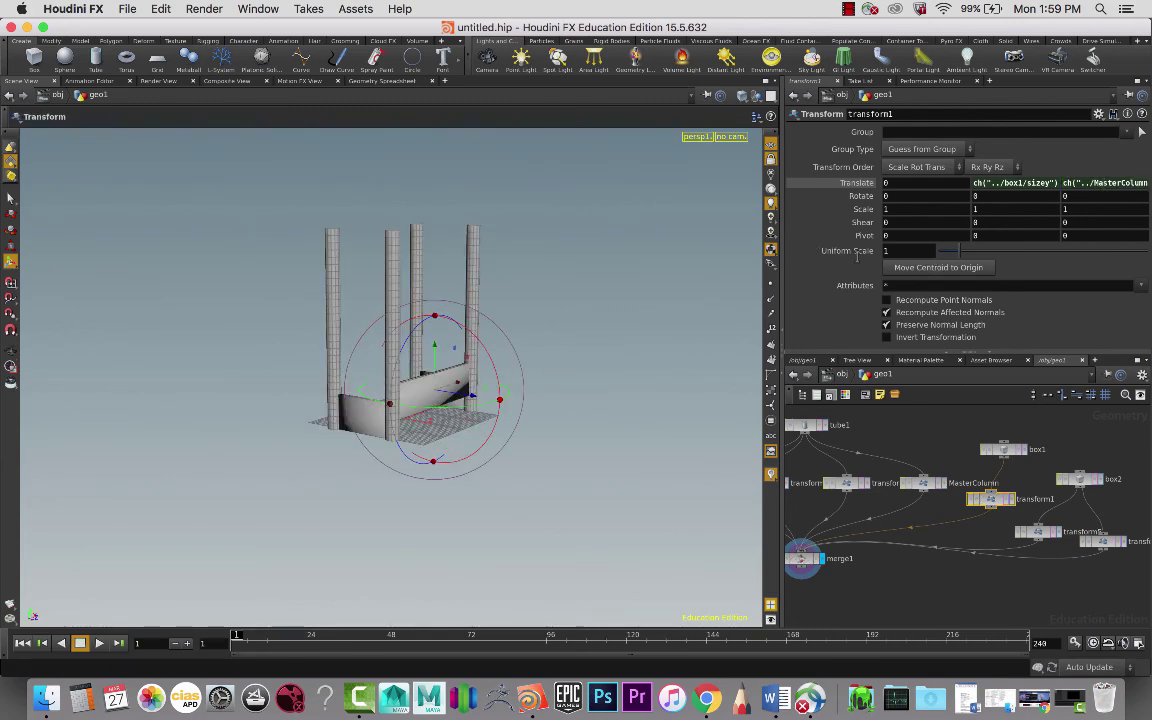
Step: Halve the Y translate reference of transform1 by changing its expression to ch("../box1/sizey")/2
{"action": "left_click", "coordinate": [999, 183]}
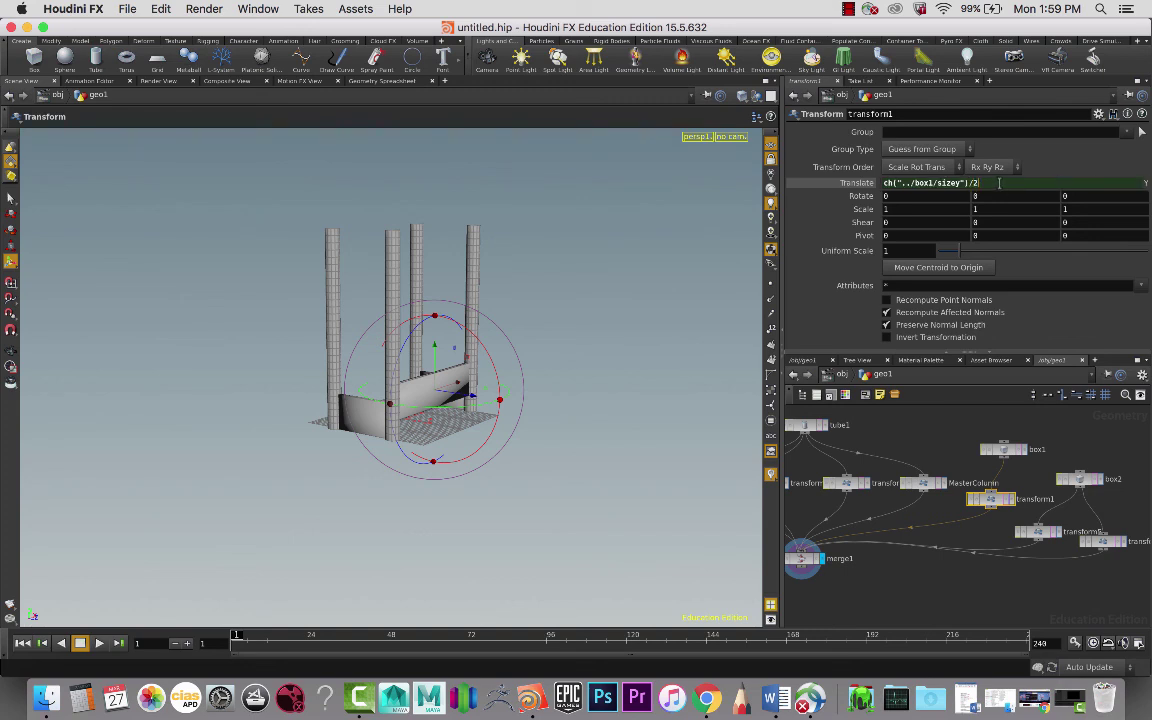
{"action": "key", "text": "Return"}
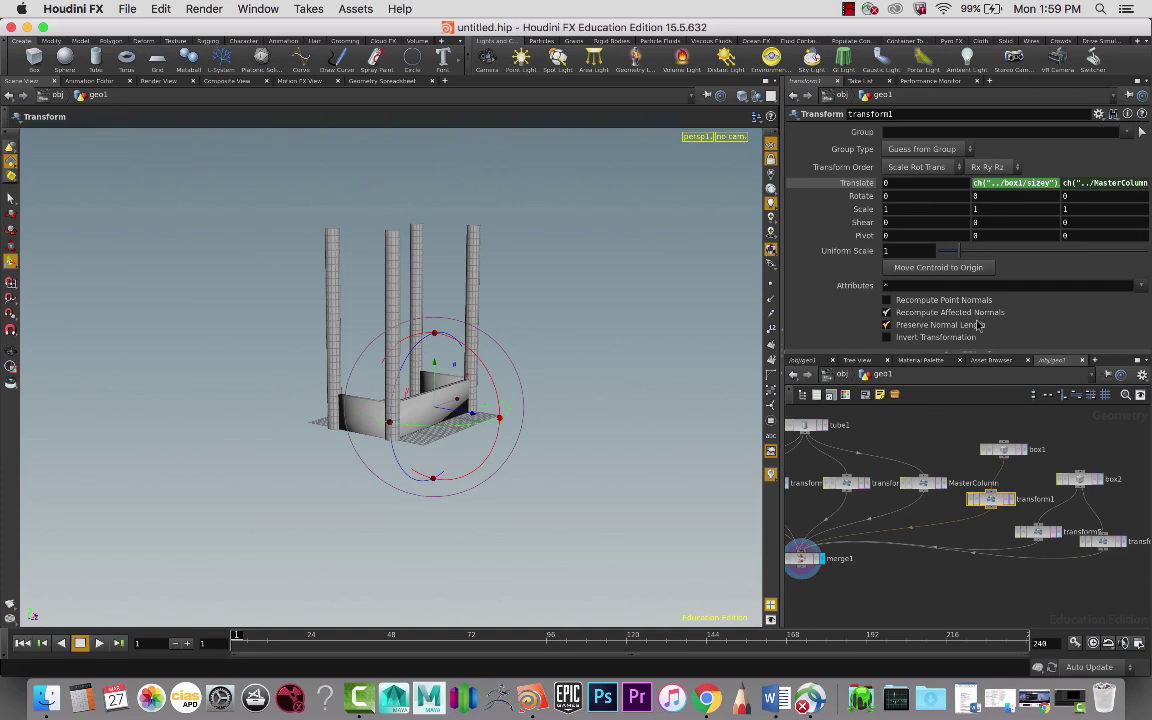
Step: Set the Y size of box1 to 2
{"action": "left_click", "coordinate": [1005, 452]}
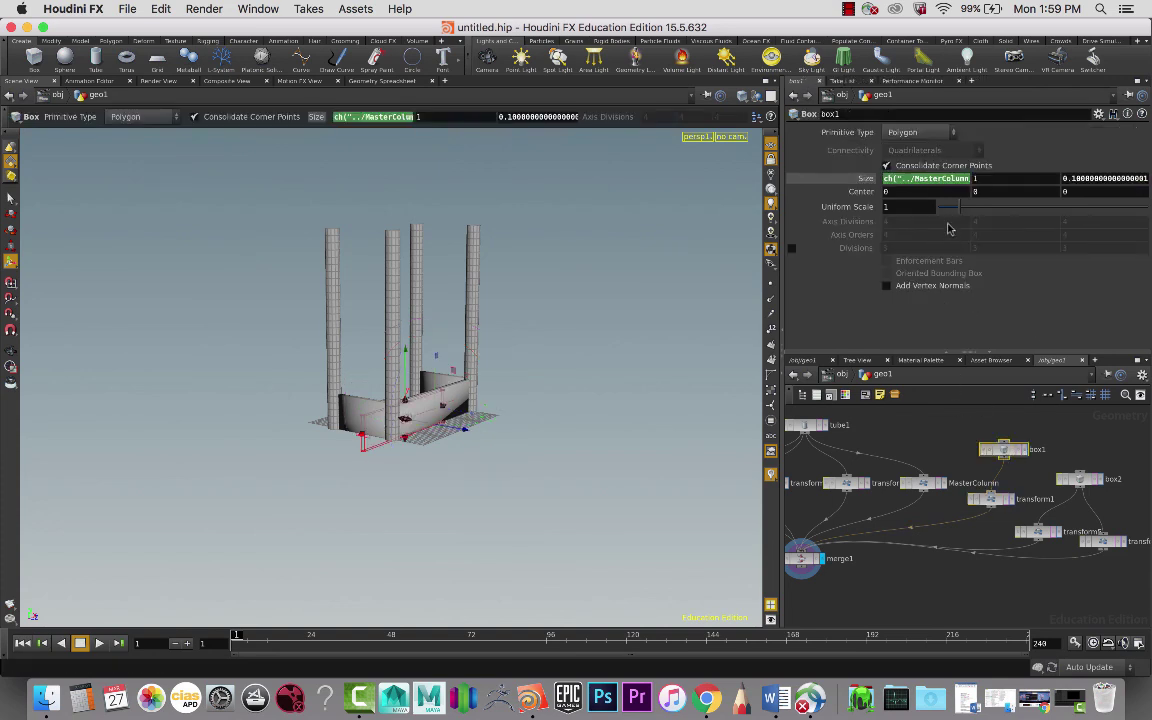
{"action": "middle_click_drag", "start_coordinate": [1010, 180], "coordinate": [1018, 181]}
{"action": "left_click", "coordinate": [1018, 181]}
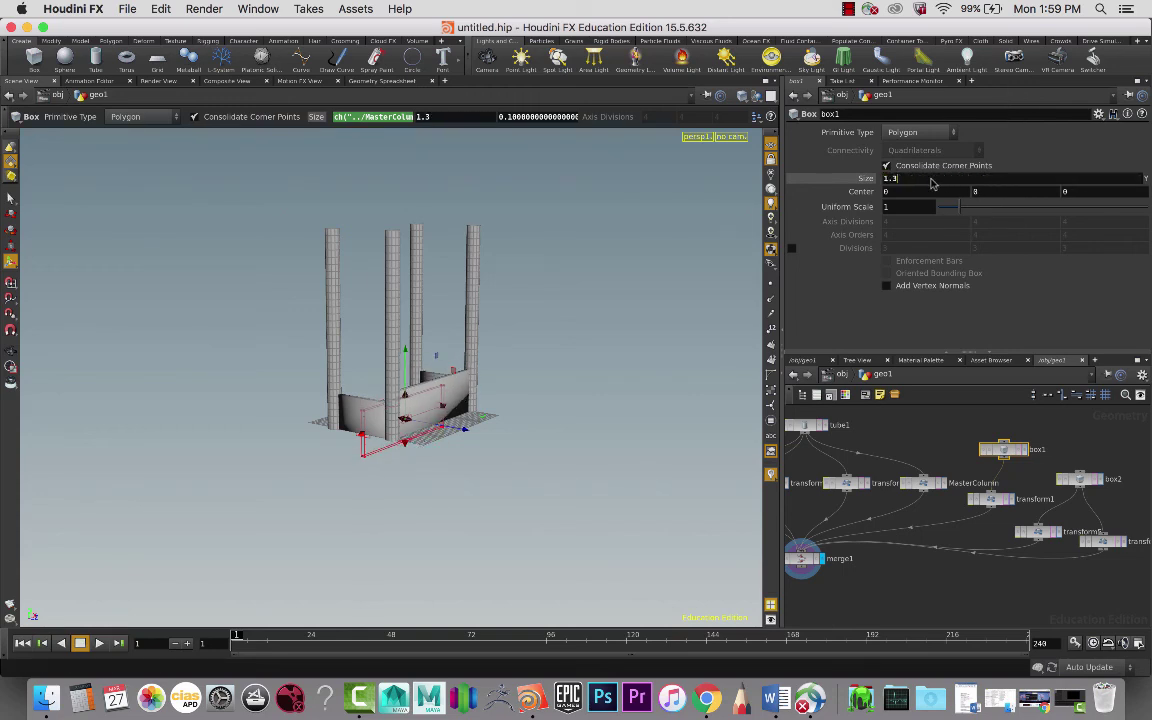
{"action": "left_click_drag", "start_coordinate": [925, 181], "coordinate": [866, 186]}
{"action": "type", "text": "2"}
{"action": "key", "text": "Return"}
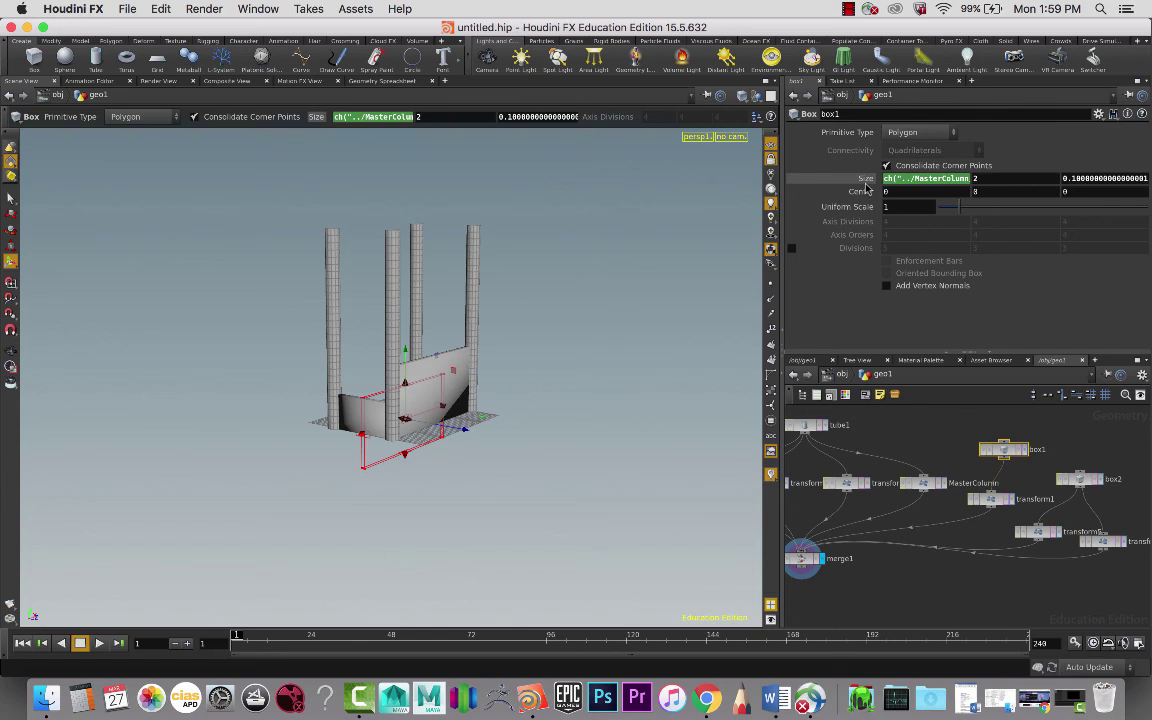
Step: Set the Y size of box2 to 2 to match box1
{"action": "left_click", "coordinate": [1076, 480]}
{"action": "left_click", "coordinate": [920, 179]}
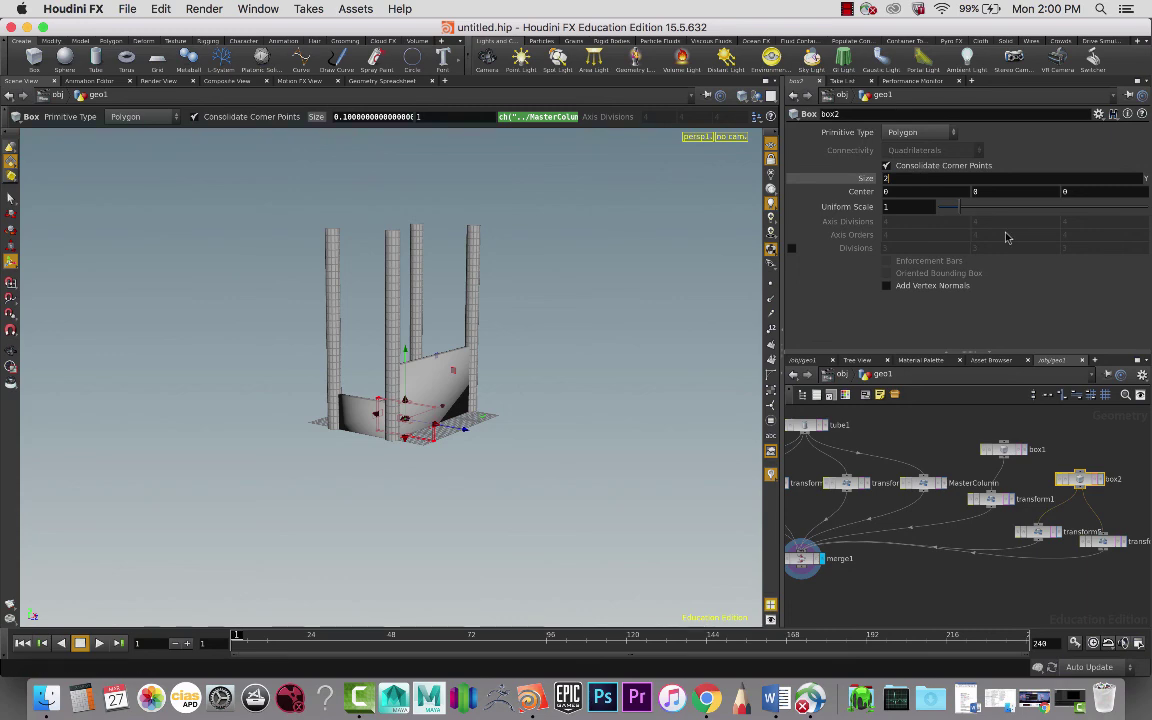
{"action": "key", "text": "Return"}
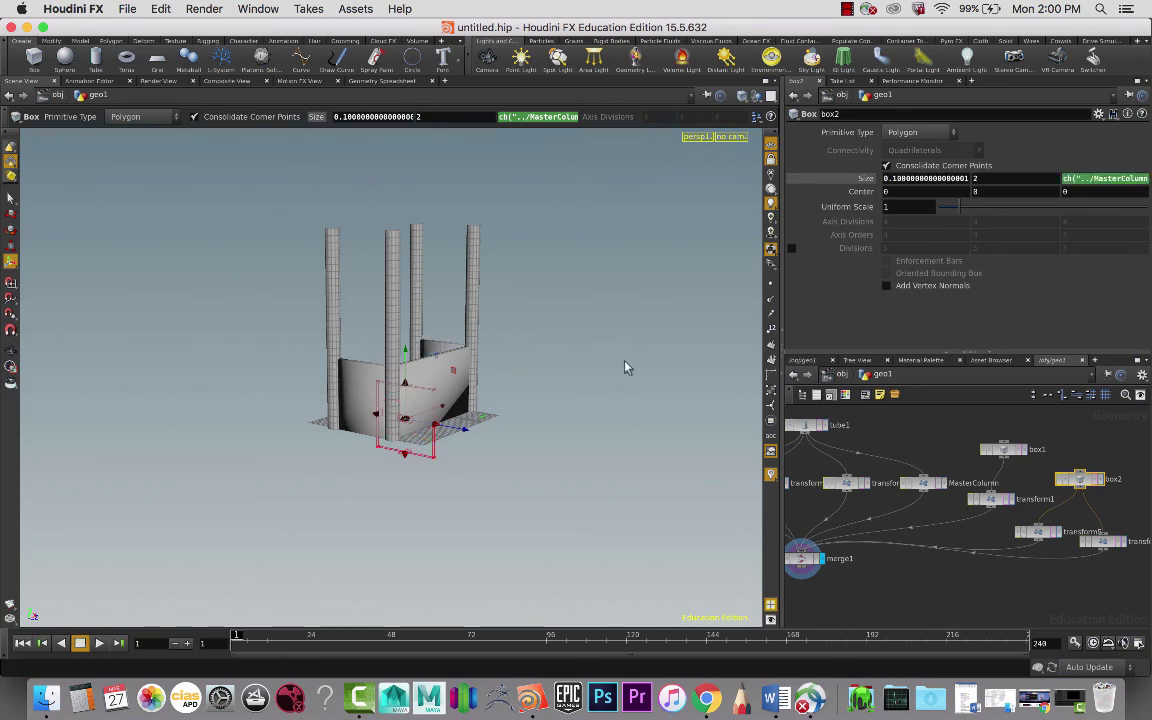
Step: Examine how the box panels meet the four columns from other angles, and review the node network feeding merge1
{"action": "key", "text": "Escape"}
{"action": "left_click_drag", "start_coordinate": [625, 365], "coordinate": [591, 416]}
{"action": "key", "text": "Return"}
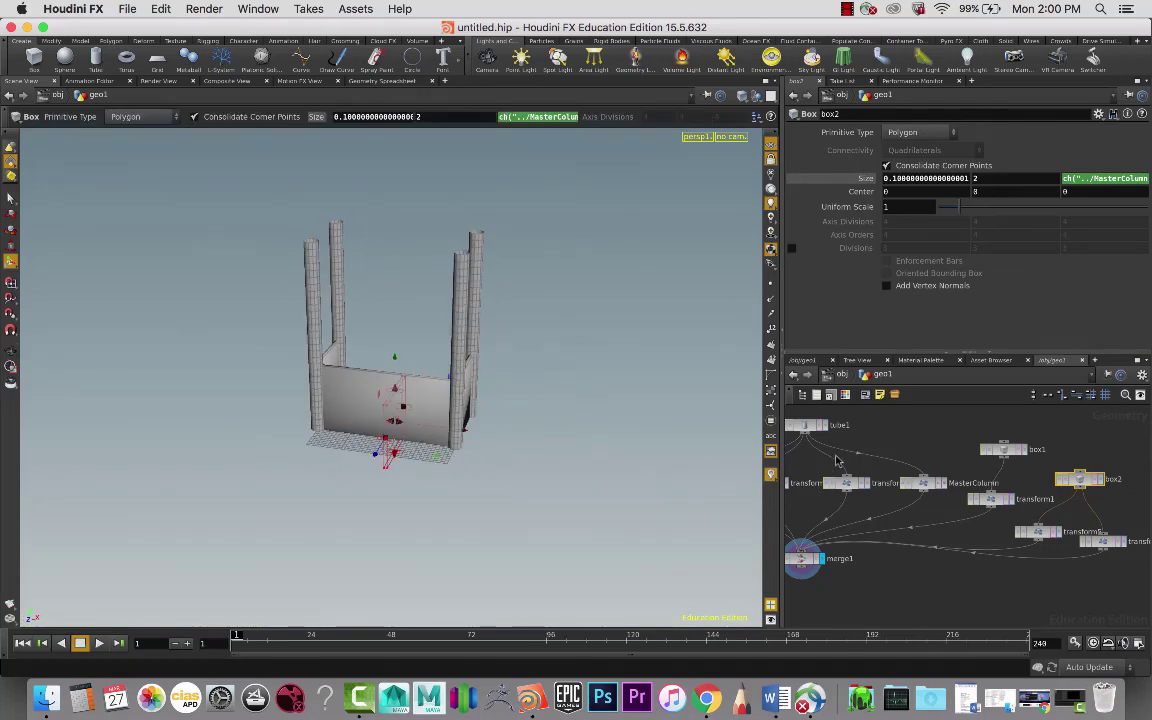
{"action": "middle_click_drag", "start_coordinate": [890, 505], "coordinate": [976, 485]}
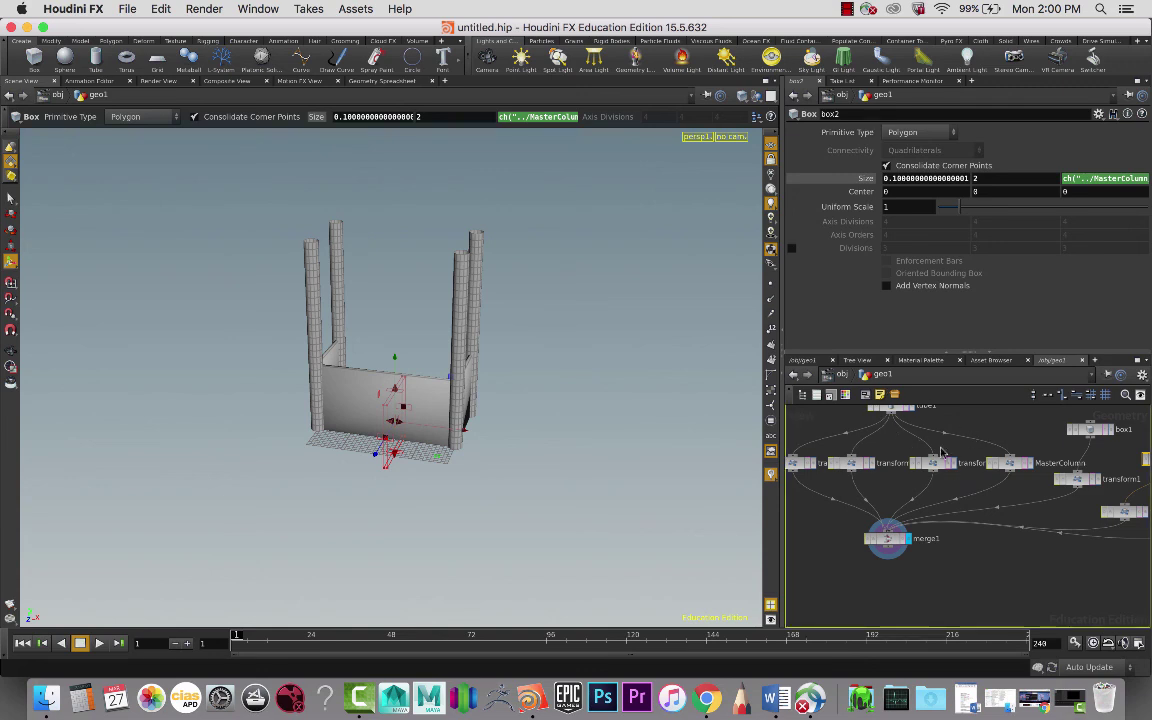
{"action": "middle_click_drag", "start_coordinate": [958, 482], "coordinate": [903, 452]}
{"action": "scroll", "coordinate": [903, 452], "scroll_direction": "down", "scroll_amount": 3}
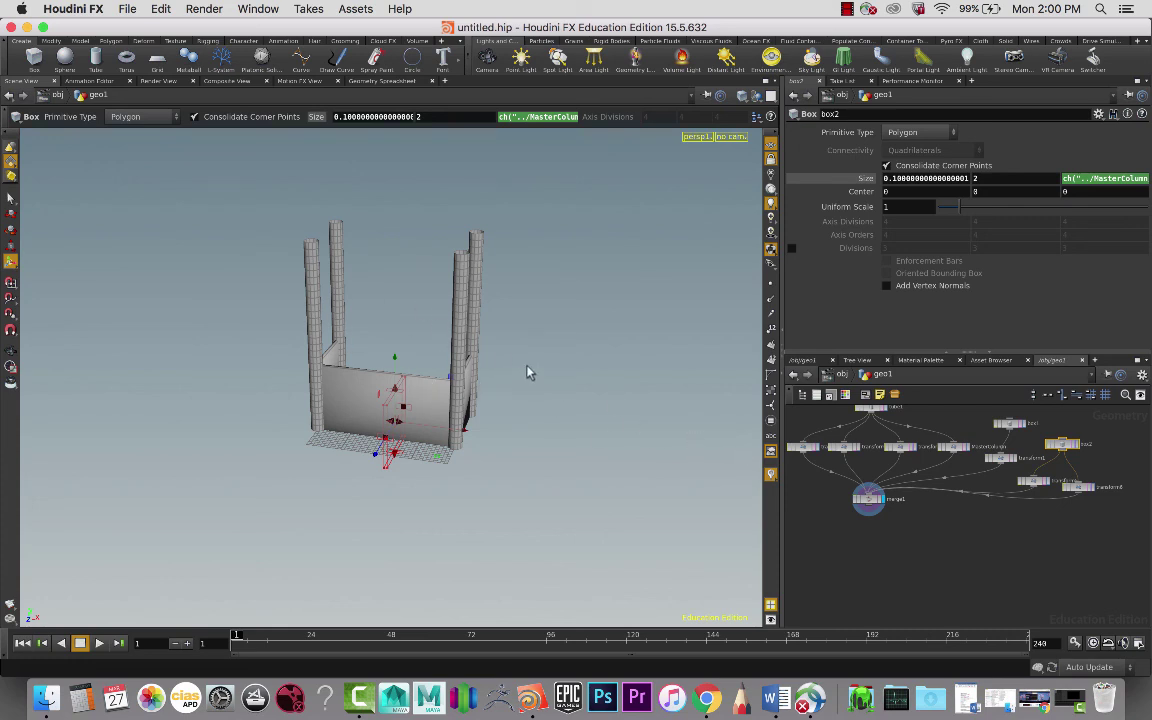
{"action": "key", "text": "Escape"}
{"action": "mouse_move", "coordinate": [635, 375]}
{"action": "left_mouse_down"}
{"action": "mouse_move", "coordinate": [553, 368]}
{"action": "mouse_move", "coordinate": [635, 380]}
{"action": "mouse_move", "coordinate": [628, 374]}
{"action": "left_mouse_up"}
{"action": "key", "text": "Return"}
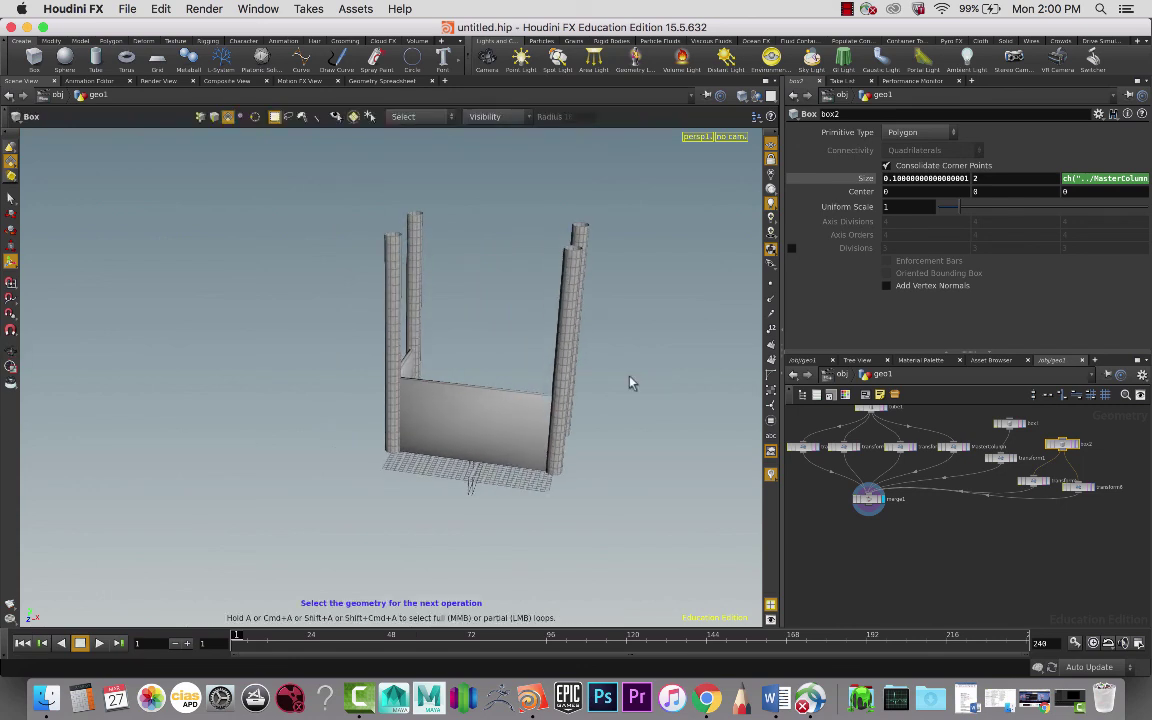